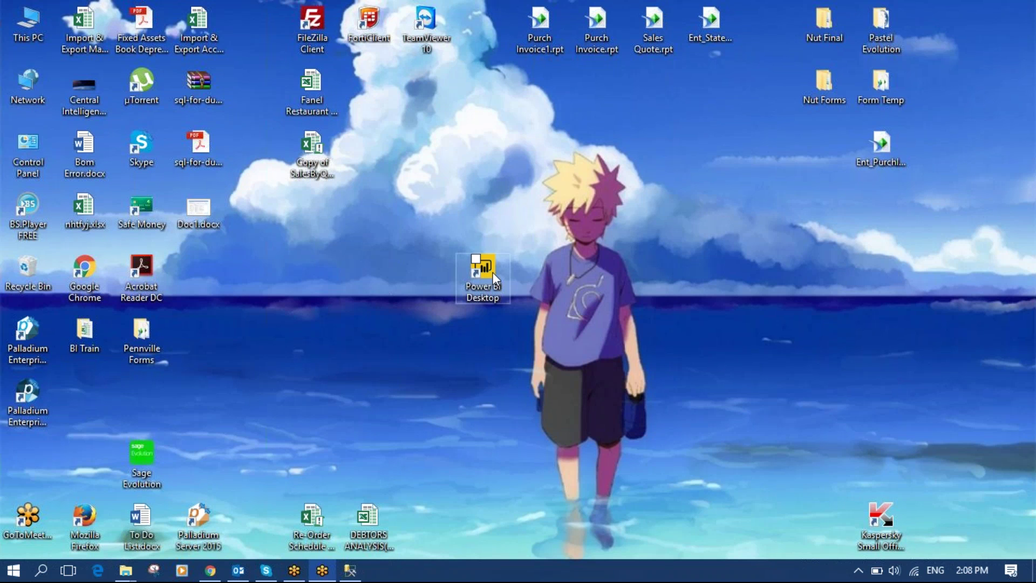
Launch Power BI Desktop and open the Get Data source list.
left_click(490, 269)
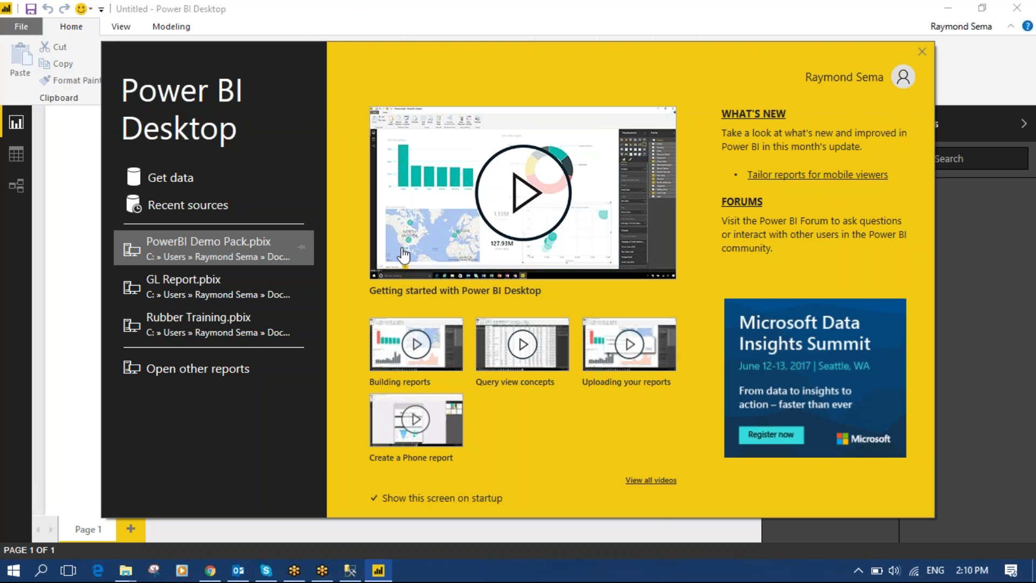
left_click(180, 183)
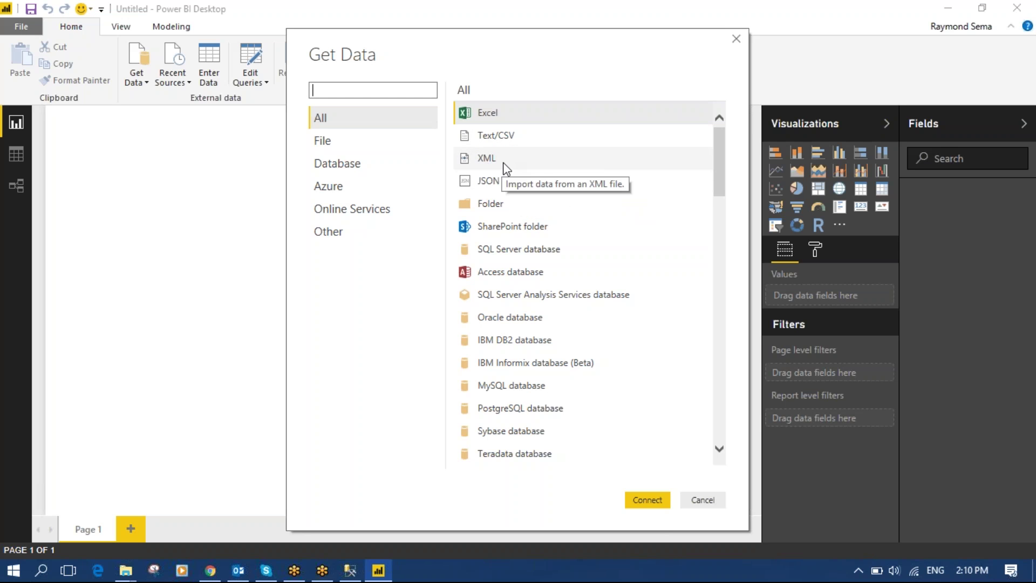
Look through the available data source types in Get Data, and close the dialog.
scroll(523, 212, "down", 1)
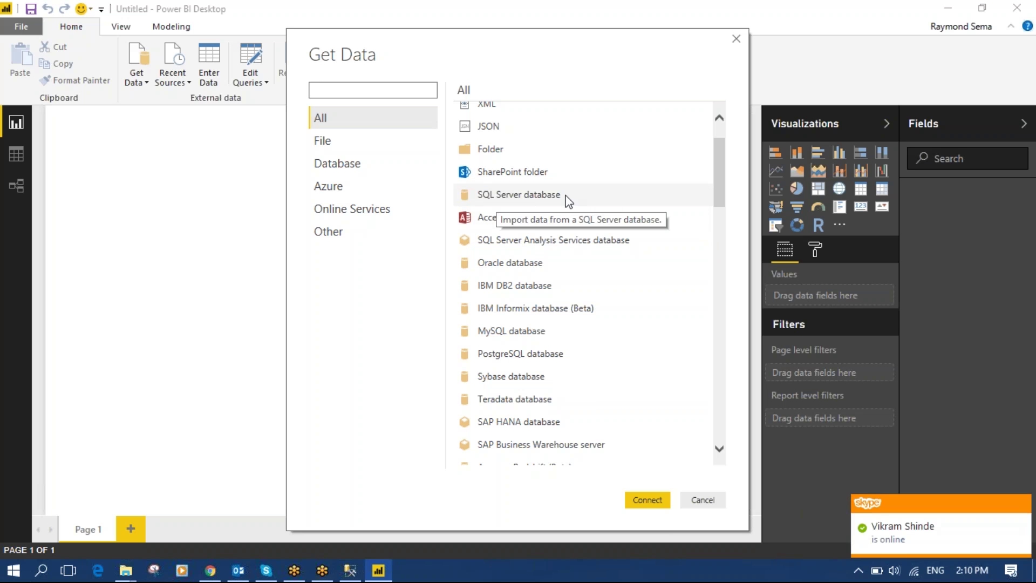
scroll(541, 259, "down", 3)
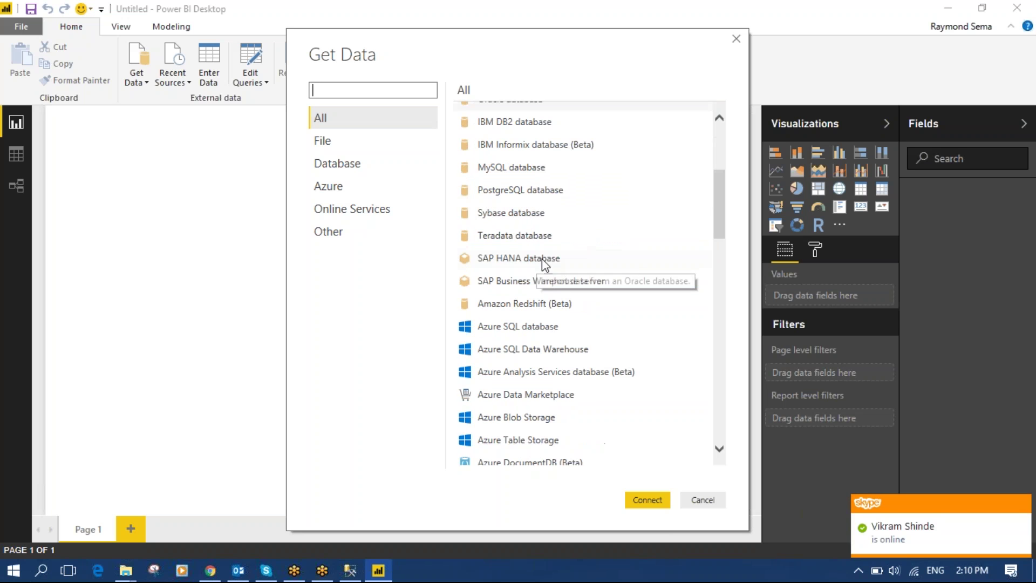
scroll(558, 260, "down", 1)
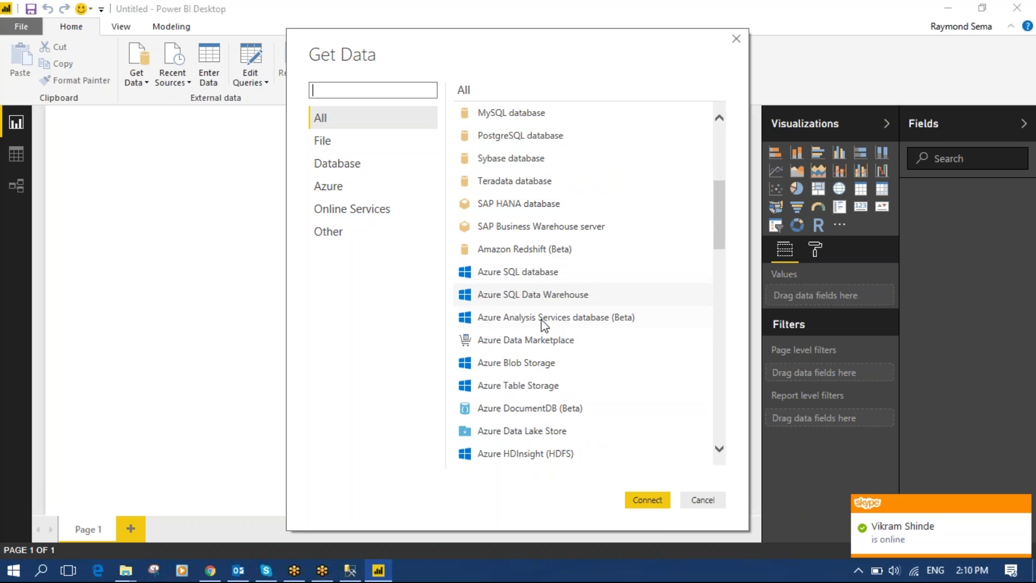
scroll(570, 338, "down", 3)
scroll(573, 336, "down", 3)
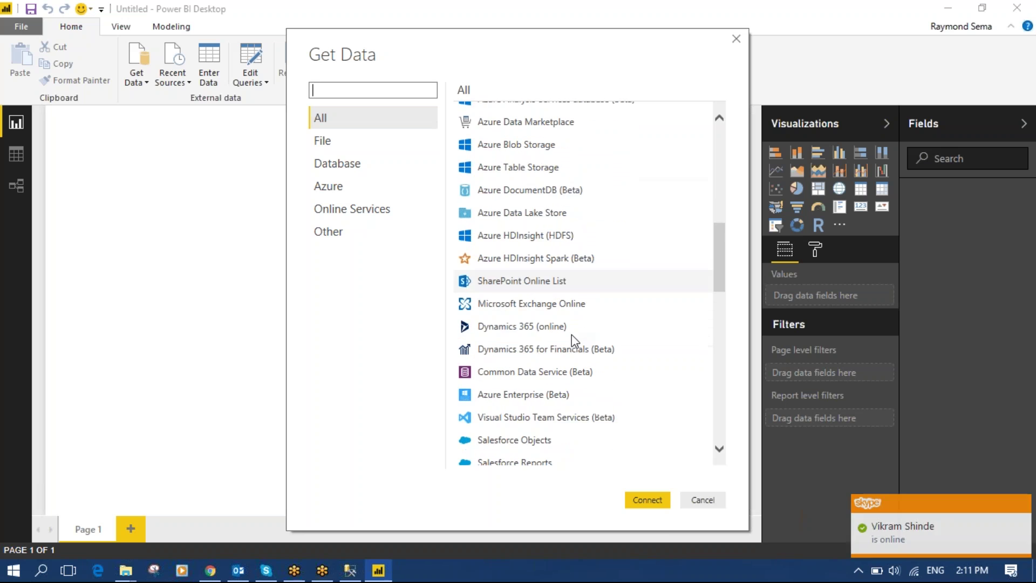
scroll(579, 331, "down", 3)
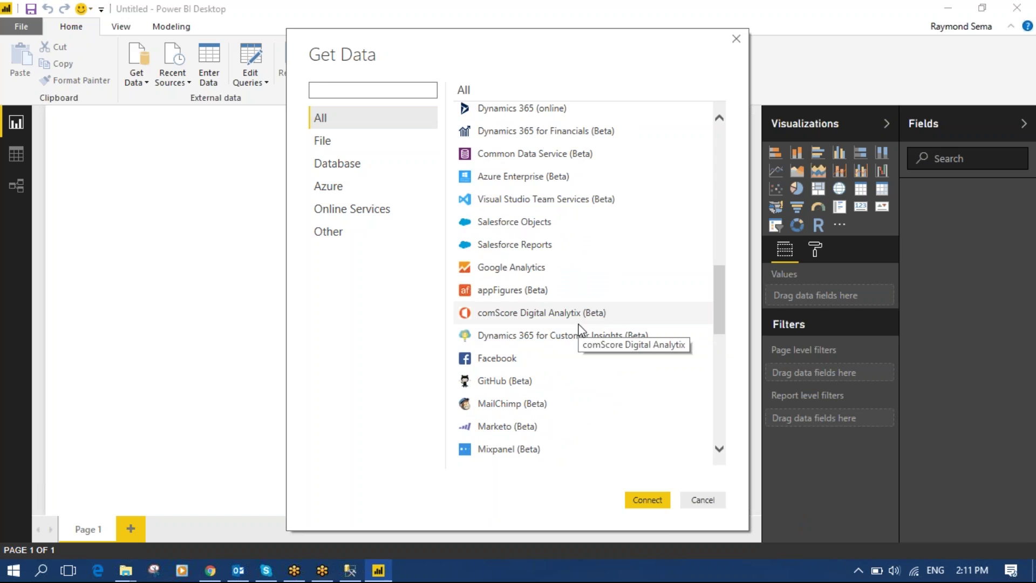
scroll(574, 347, "up", 9)
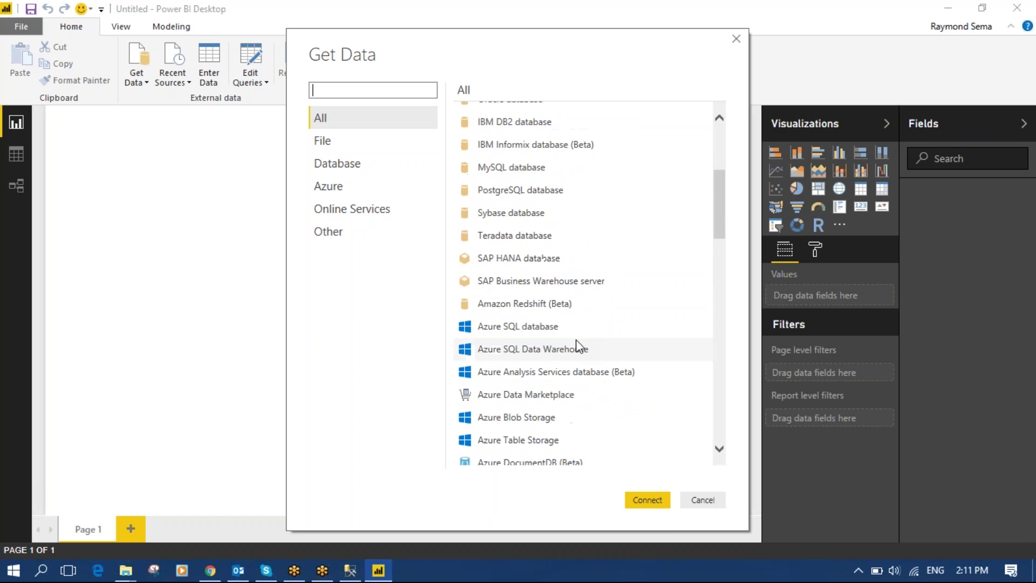
scroll(578, 347, "up", 4)
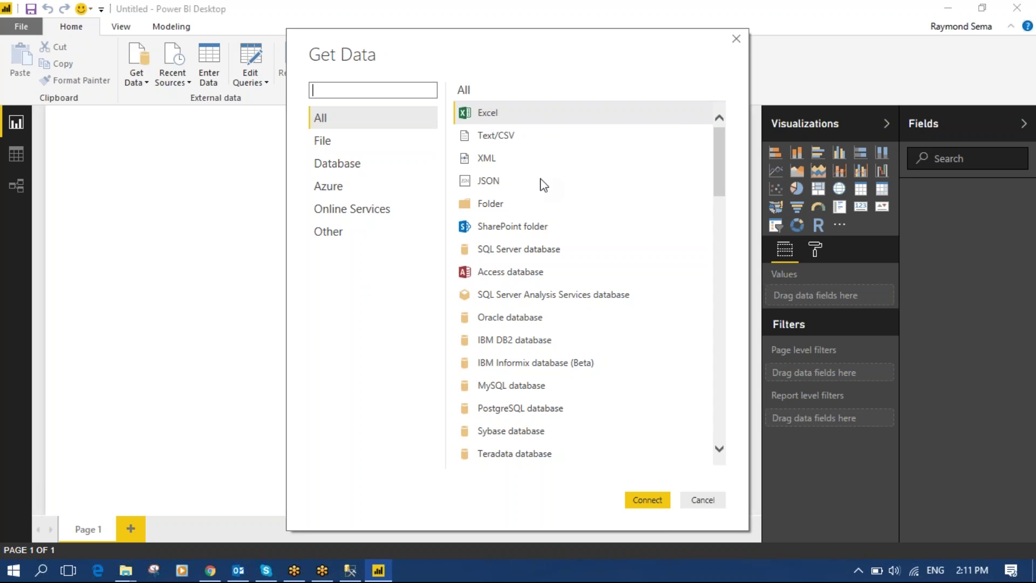
left_click(738, 41)
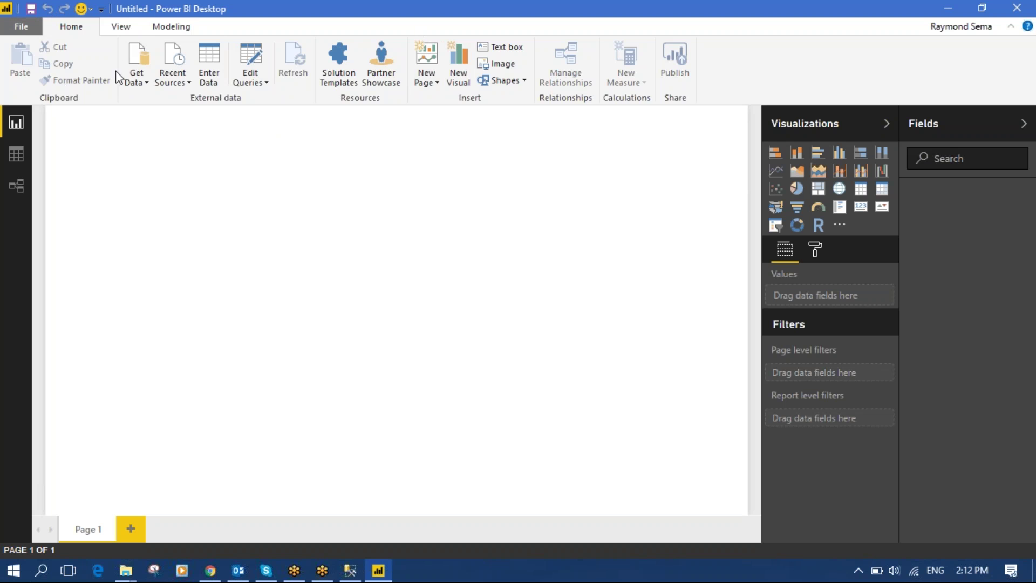
left_click(119, 26)
left_click(164, 28)
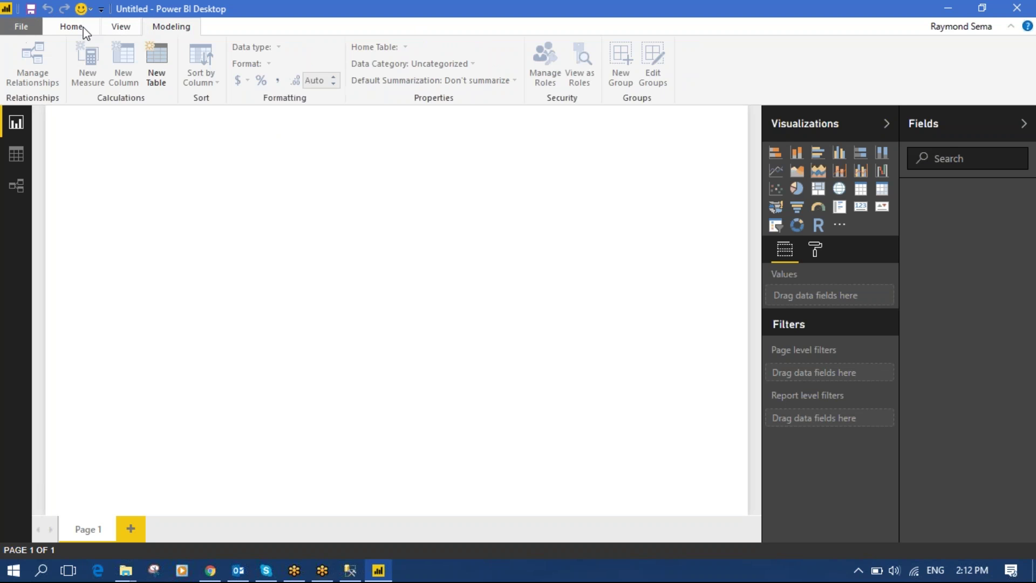
left_click(79, 28)
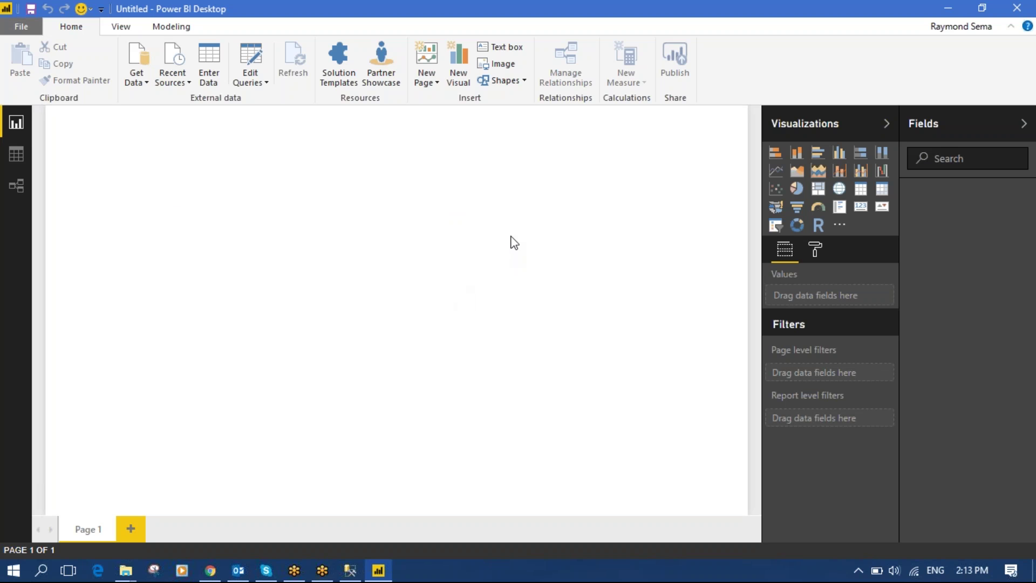
Connect to an Excel data source using the Project Budget.xls workbook in the BI Train folder.
left_click(138, 53)
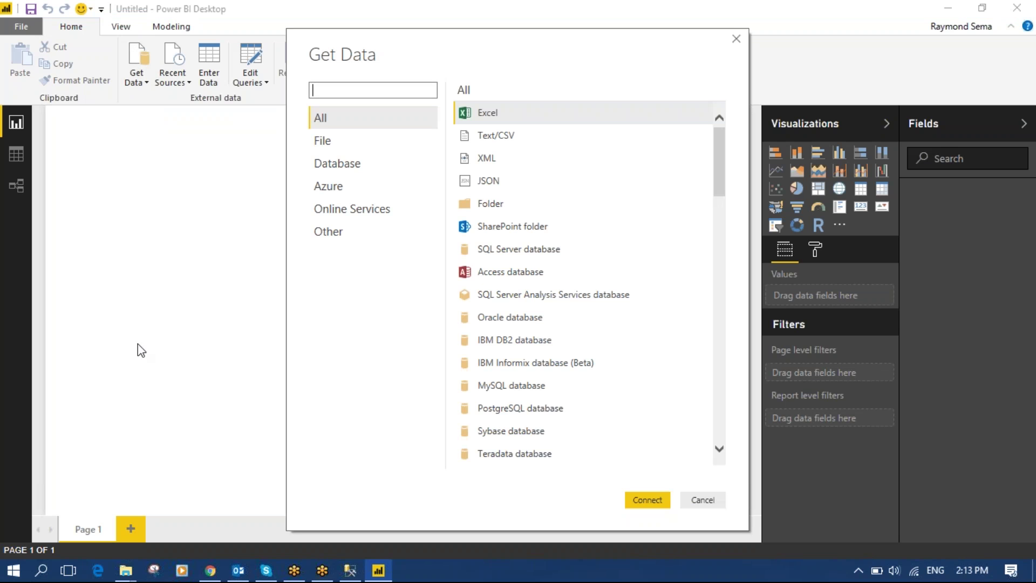
left_click(501, 113)
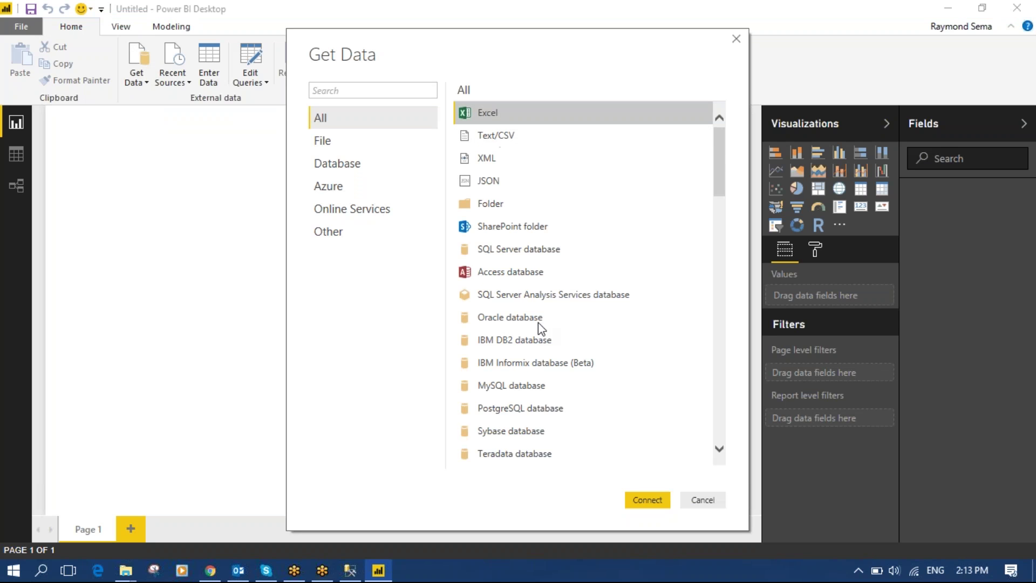
left_click(656, 501)
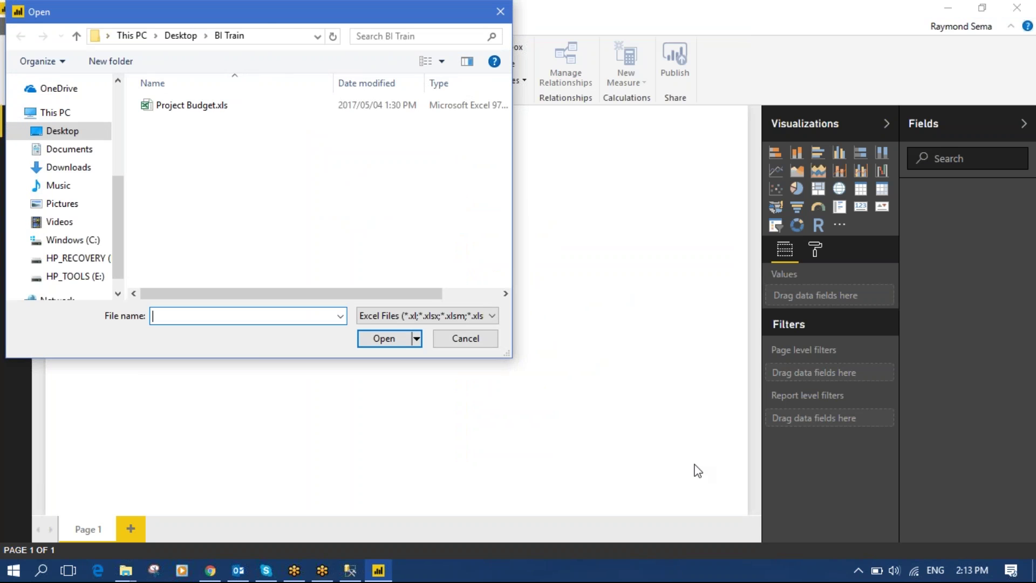
left_click(201, 110)
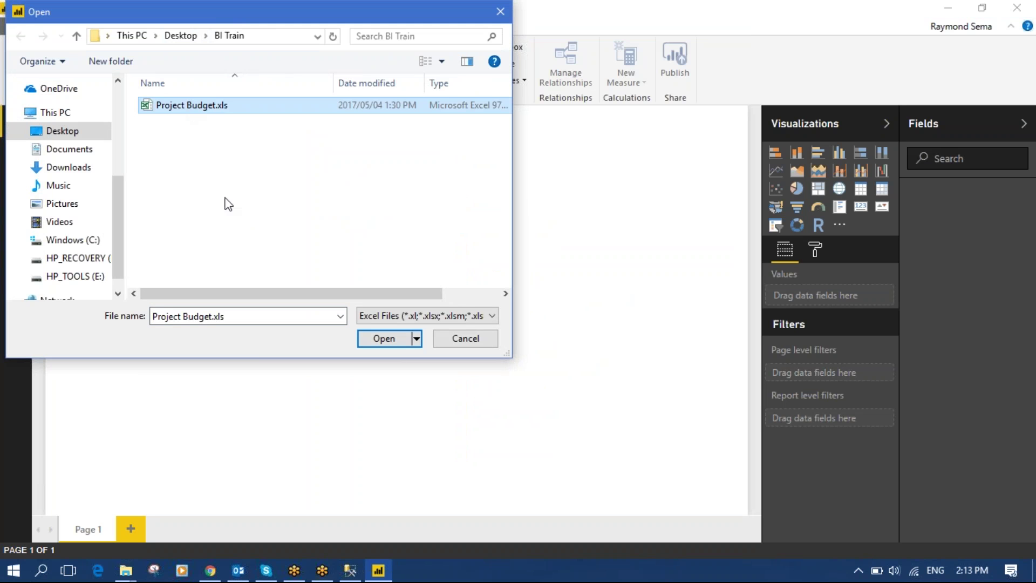
left_click(385, 339)
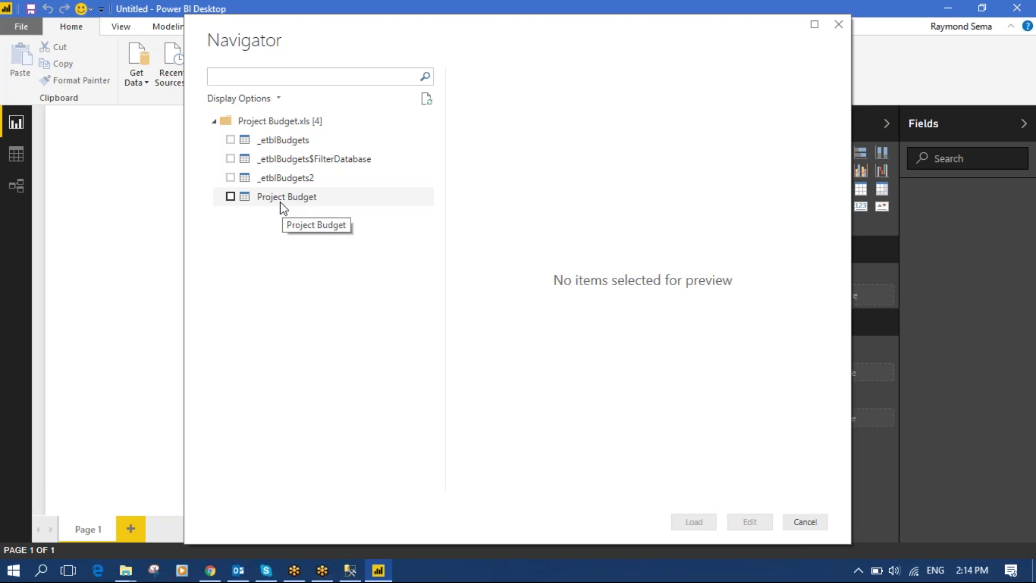
Select the Project Budget table, preview its columns, and open it for editing in a maximized Query Editor.
left_click(230, 196)
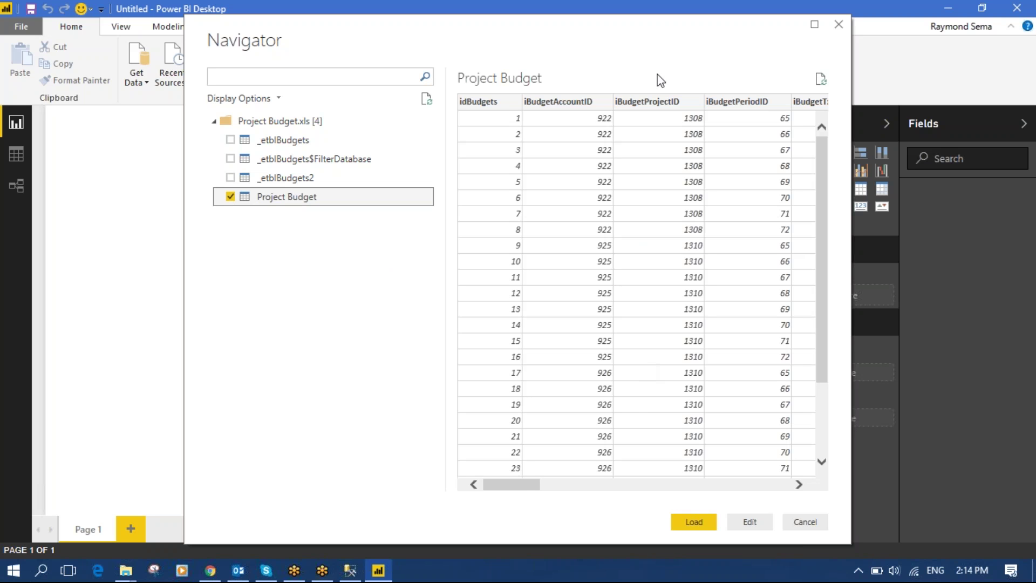
left_click(524, 485)
left_click_drag(524, 485, 490, 493)
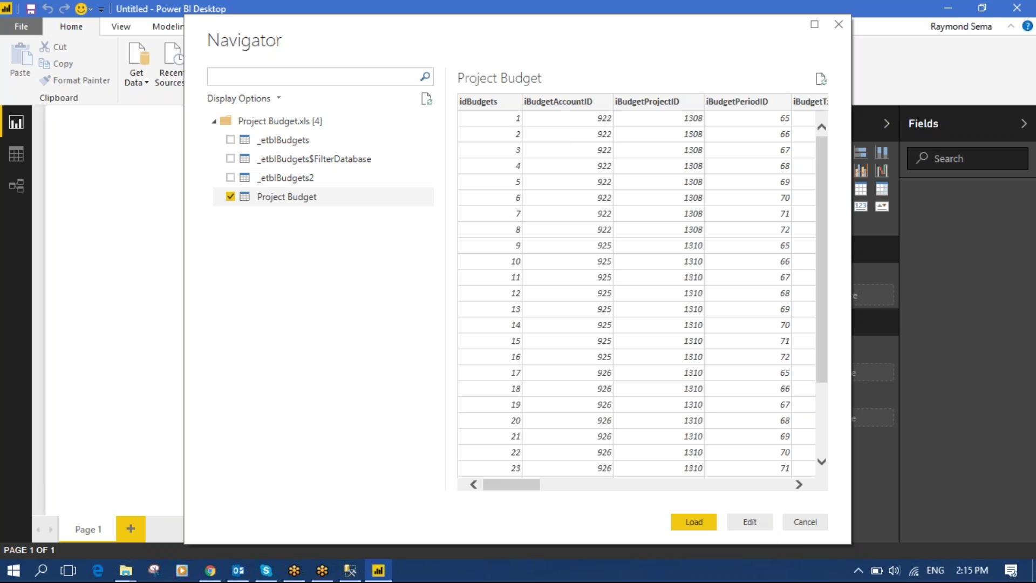
left_click(758, 523)
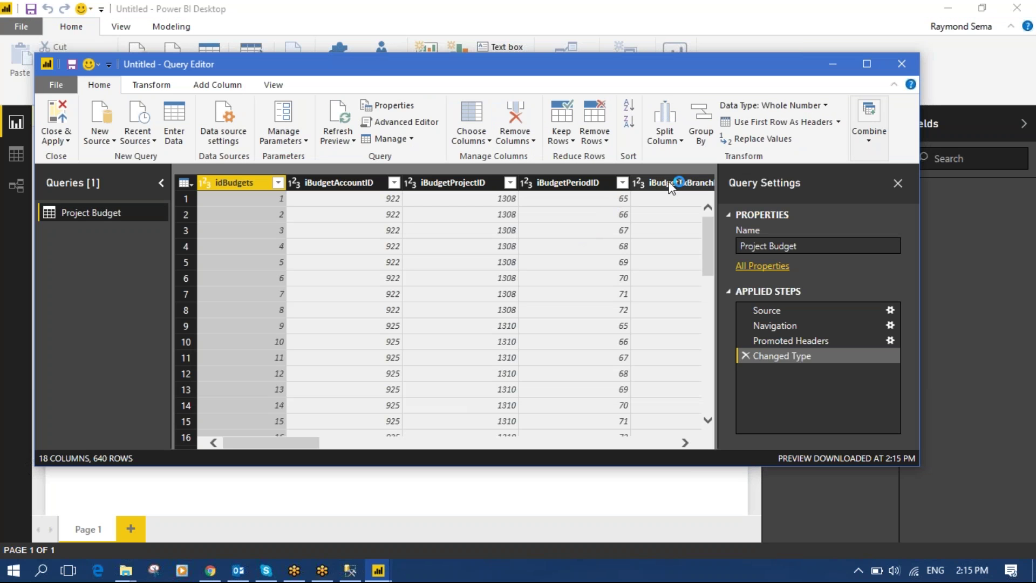
left_click(866, 63)
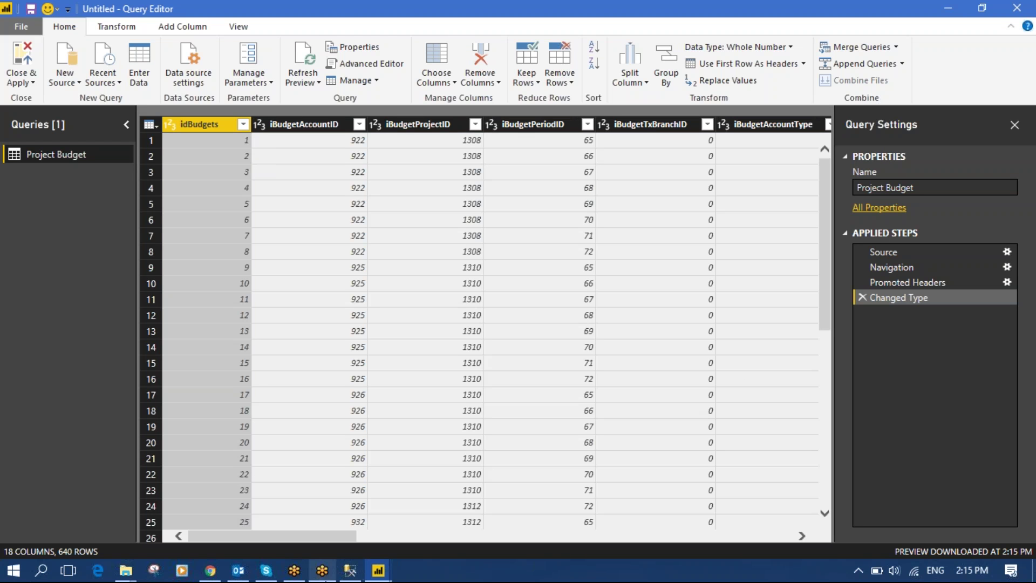
Remove the idBudgets column from the Project Budget query.
left_click_drag(323, 536, 319, 541)
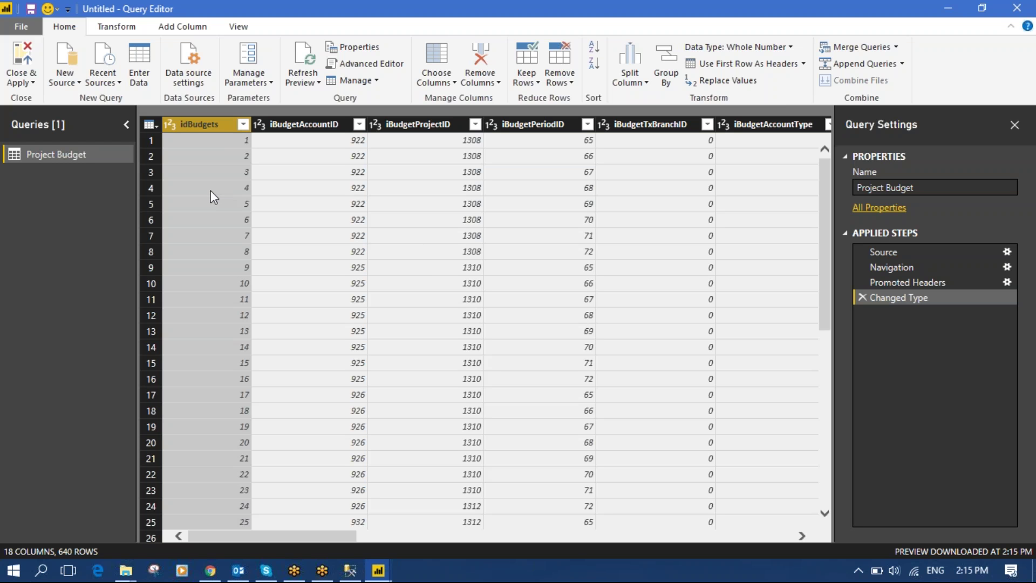
left_click(482, 57)
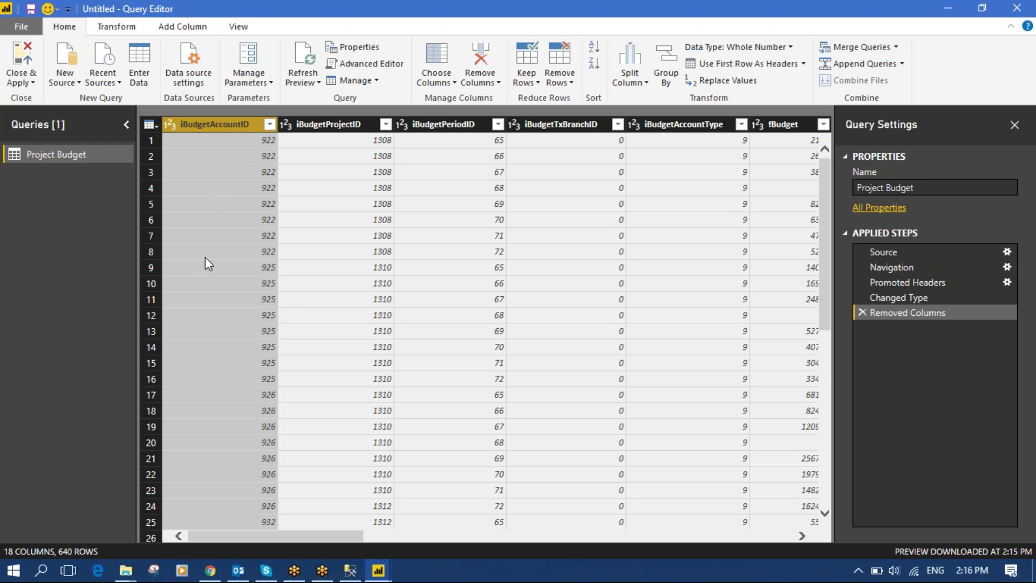
Rename the iBudgetAccountID column as Account.
double_click(222, 123)
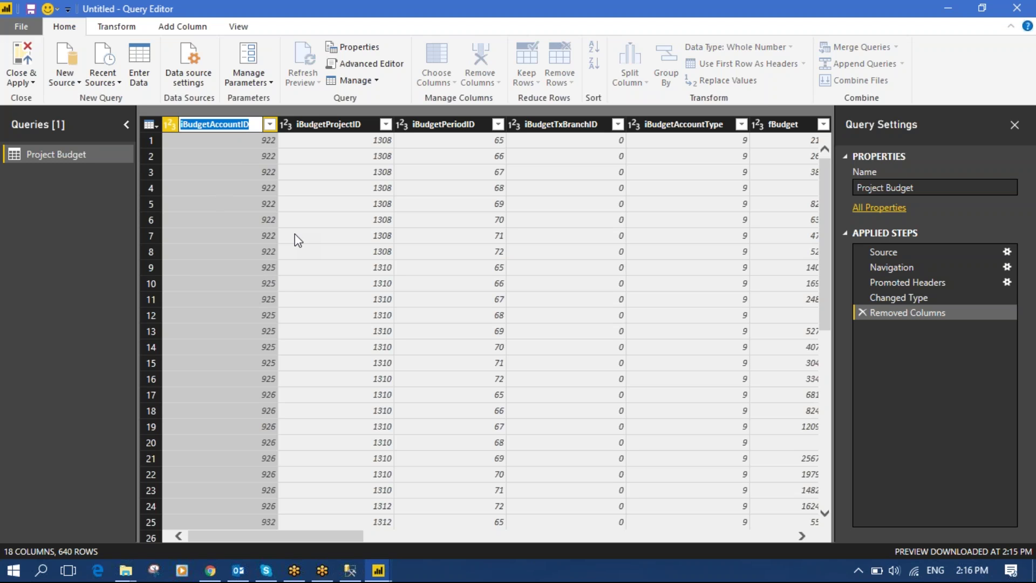
left_click(189, 125)
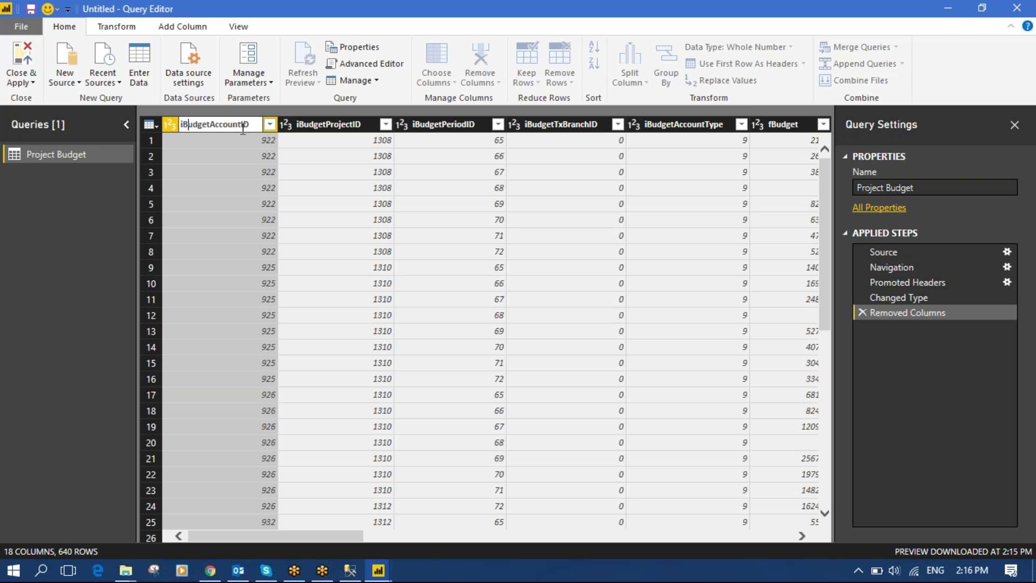
key("Return")
key("Delete")
key("BackSpace")
key("BackSpace")
key("BackSpace")
key("BackSpace")
key("BackSpace")
key("BackSpace")
key("End")
key("BackSpace")
key("BackSpace")
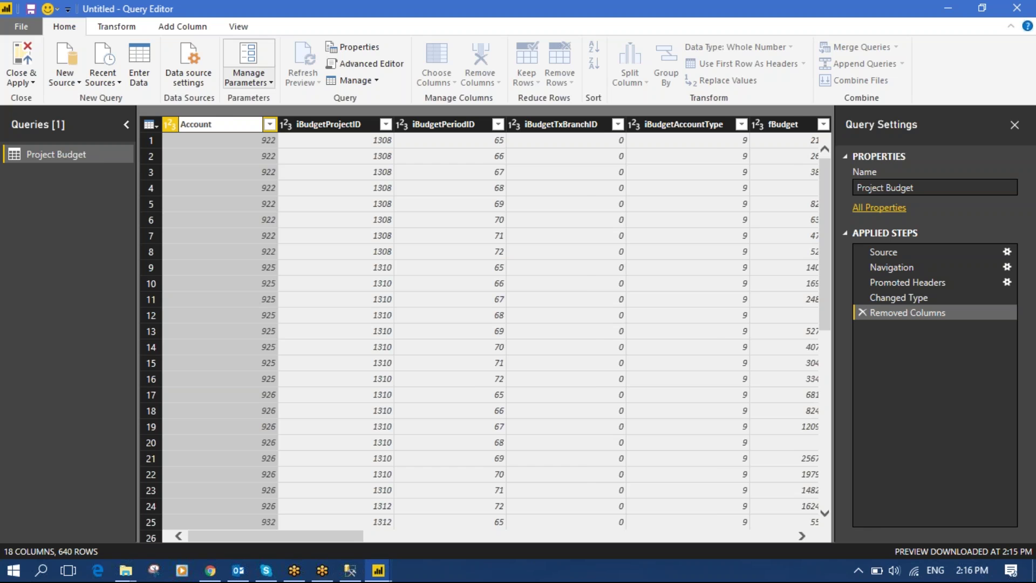
key("Return")
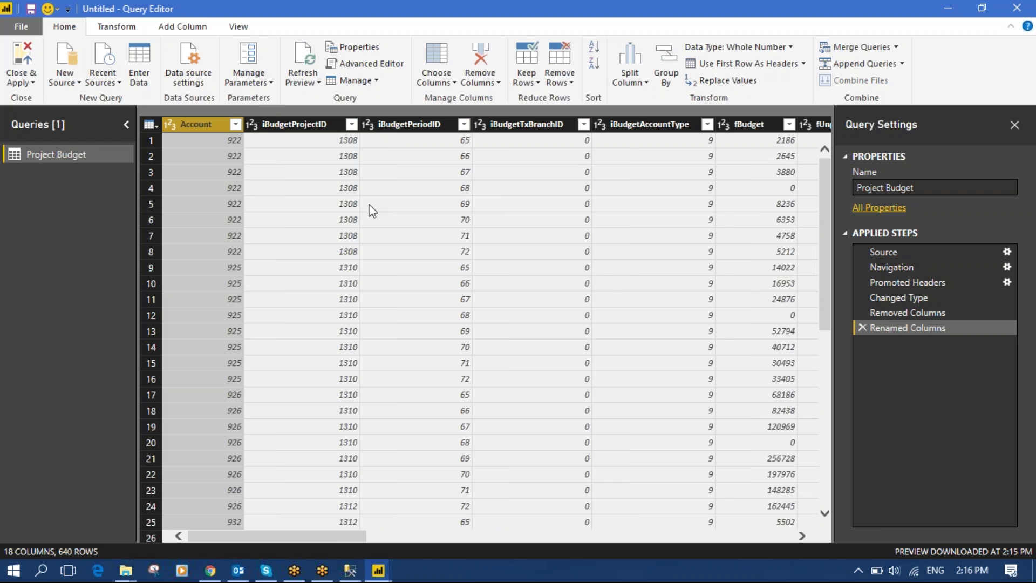
Rename the iBudgetProjectID column as Projects.
left_click(310, 134)
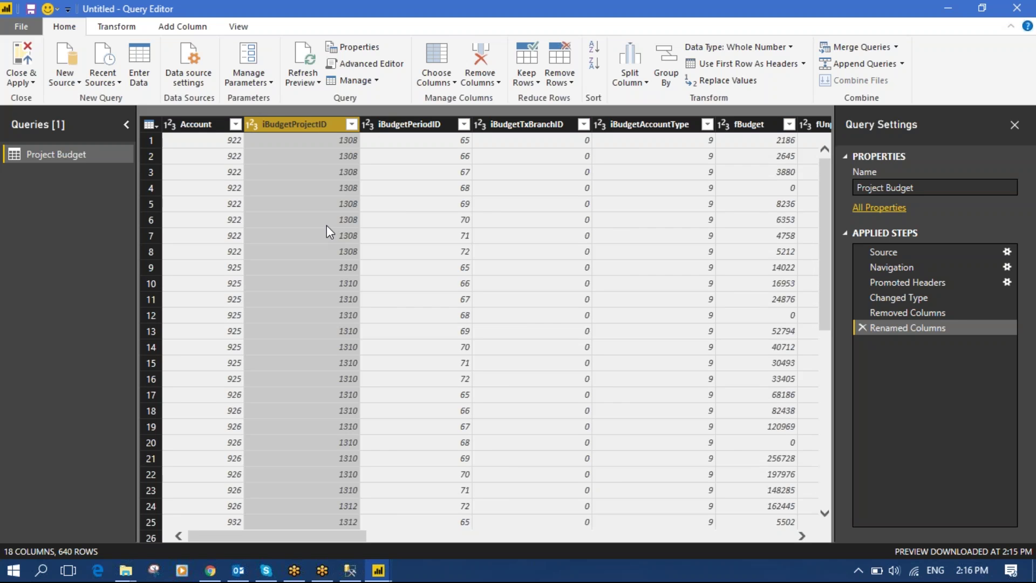
double_click(287, 122)
left_click(309, 125)
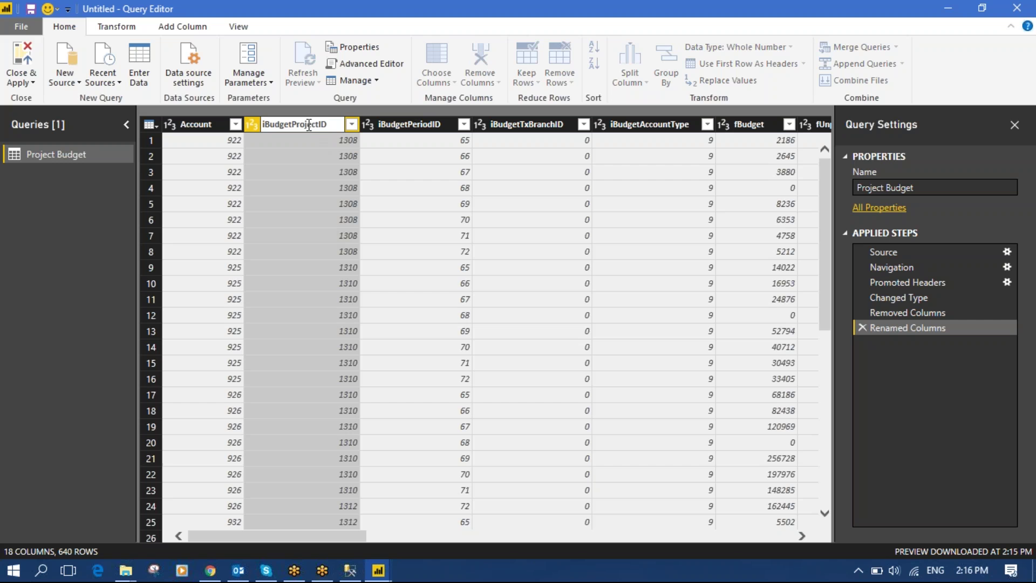
key("BackSpace")
key("BackSpace")
key("BackSpace")
key("BackSpace")
key("BackSpace")
key("BackSpace")
key("BackSpace")
key("Right")
key("Right")
key("Right")
key("Right")
key("Right")
key("Right")
key("Right")
key("Delete")
key("Delete")
type("s")
key("Return")
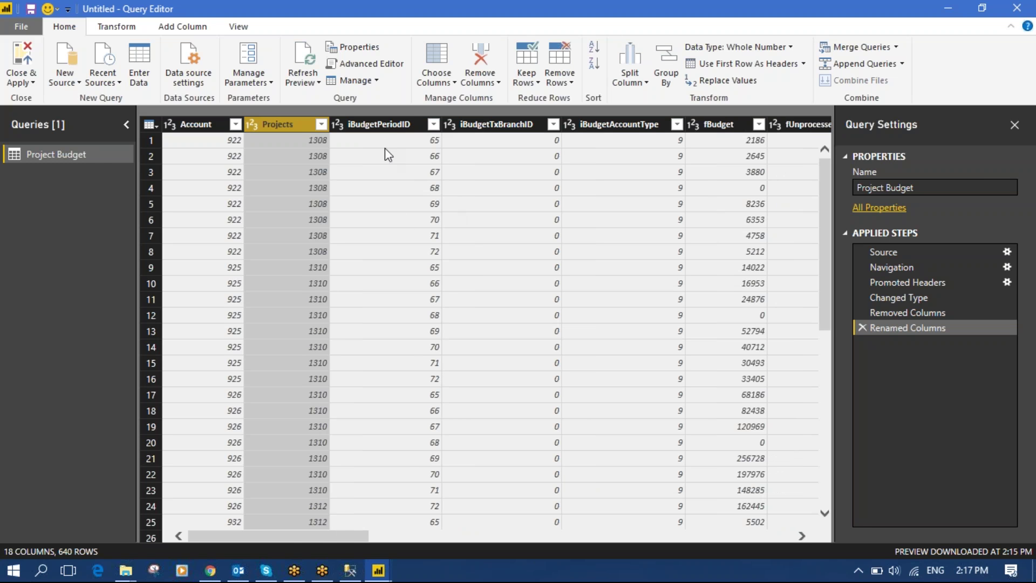
Remove the iBudgetPeriodID, iBudgetTxBranchID and iBudgetAccountType columns from the query.
left_click(373, 125)
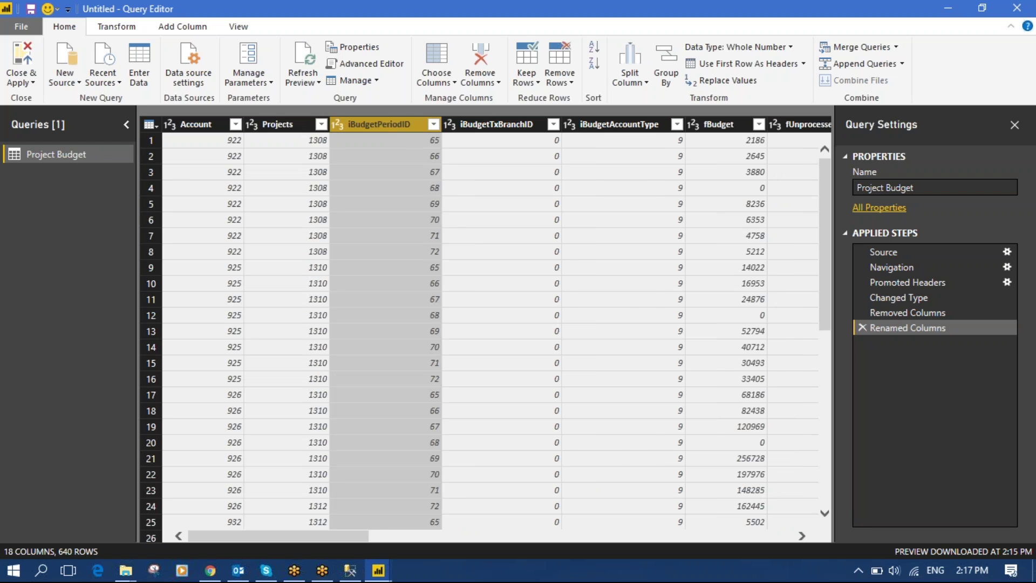
key("Delete")
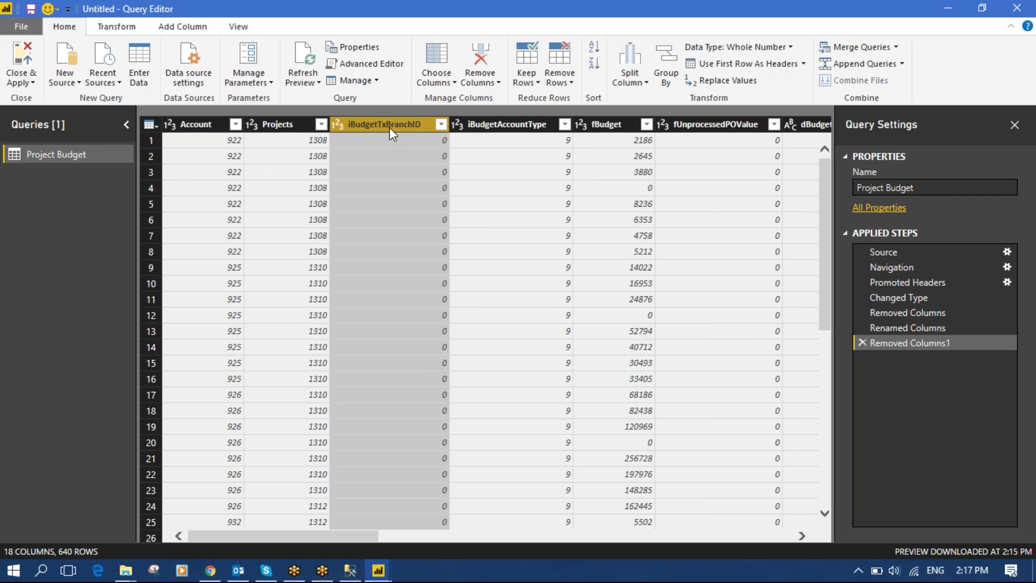
key("Delete")
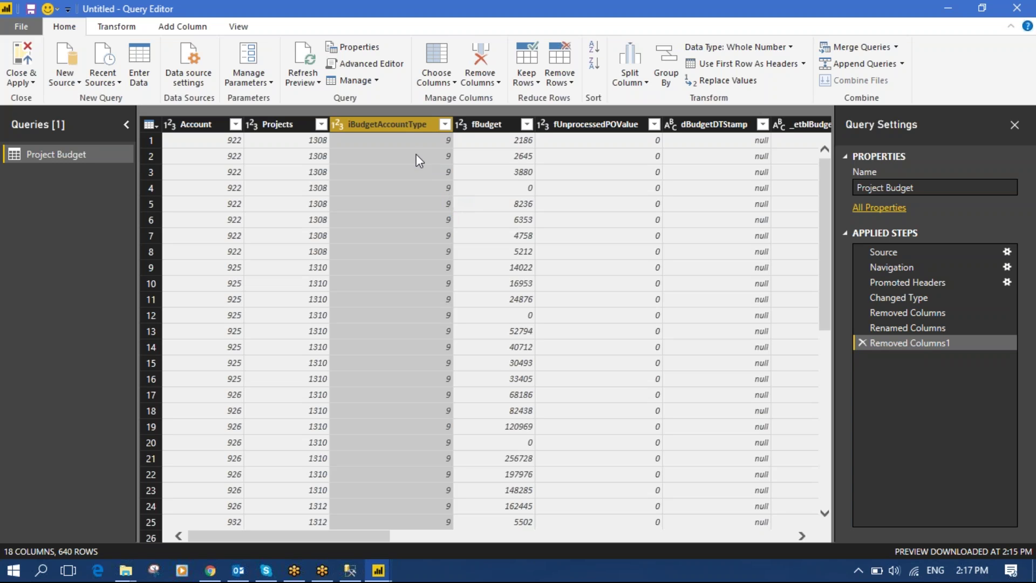
left_click(380, 128)
key("Delete")
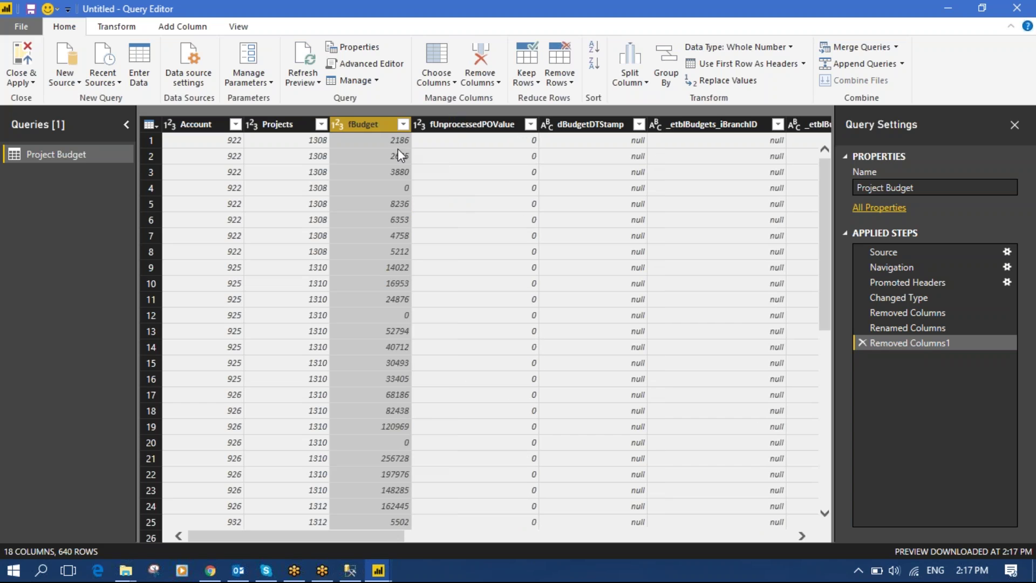
Remove every column after fBudget from the query, from fUnprocessedPOValue and dBudgetDTStamp through the _etblBudgets columns to fForecast.
left_click(471, 124)
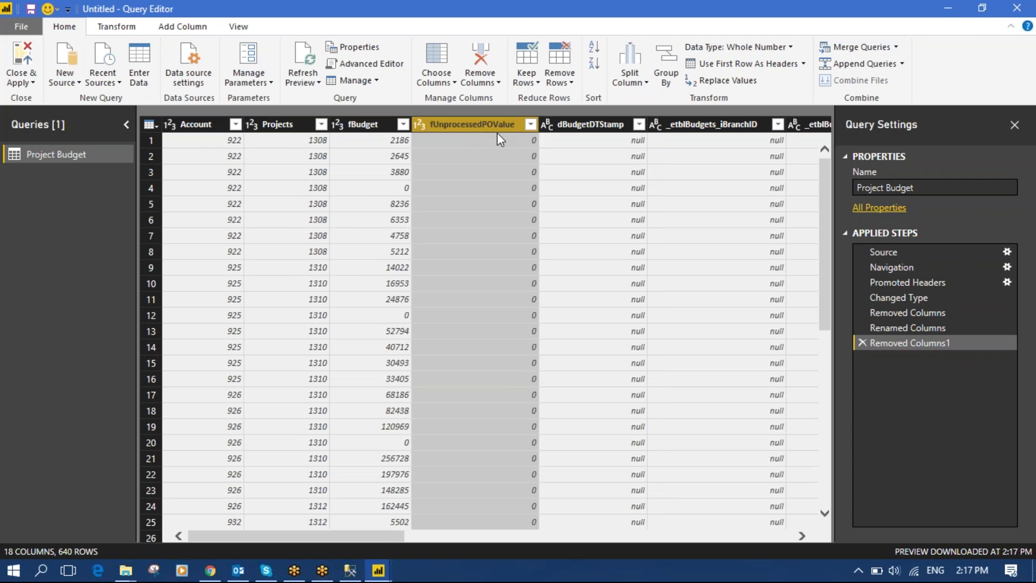
key("Delete")
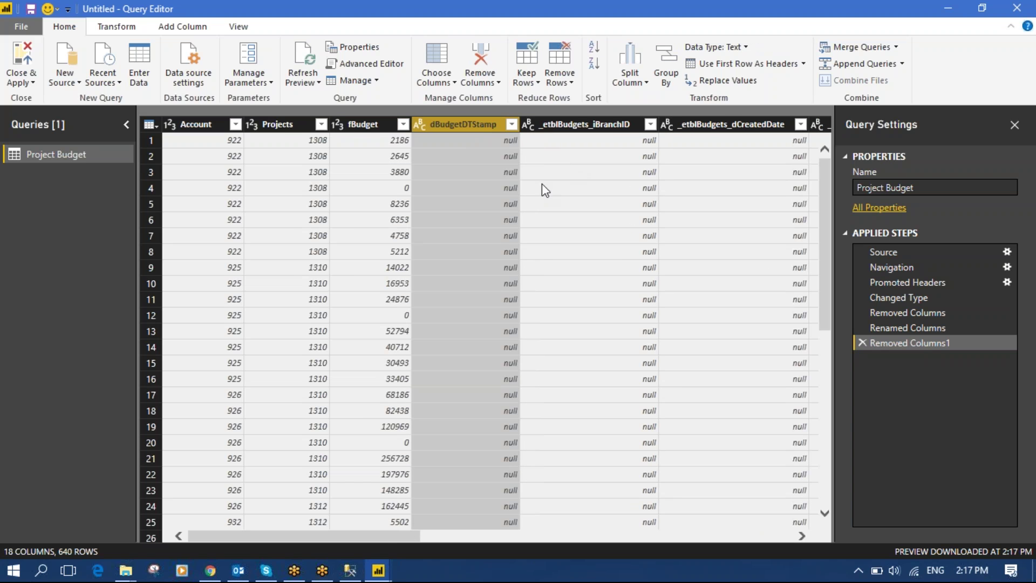
key("Delete")
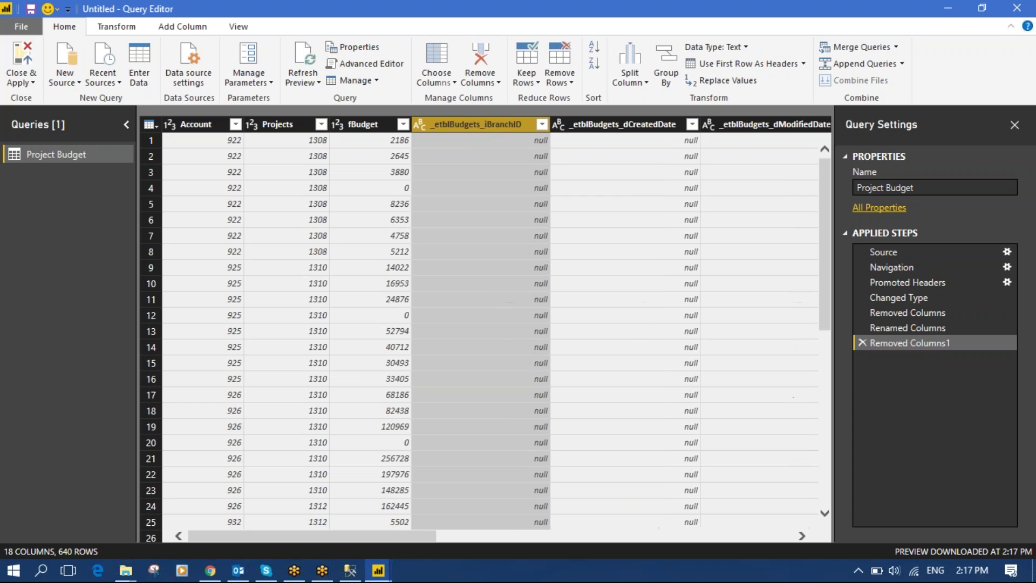
key("Delete")
key("Delete")
key("Delete")
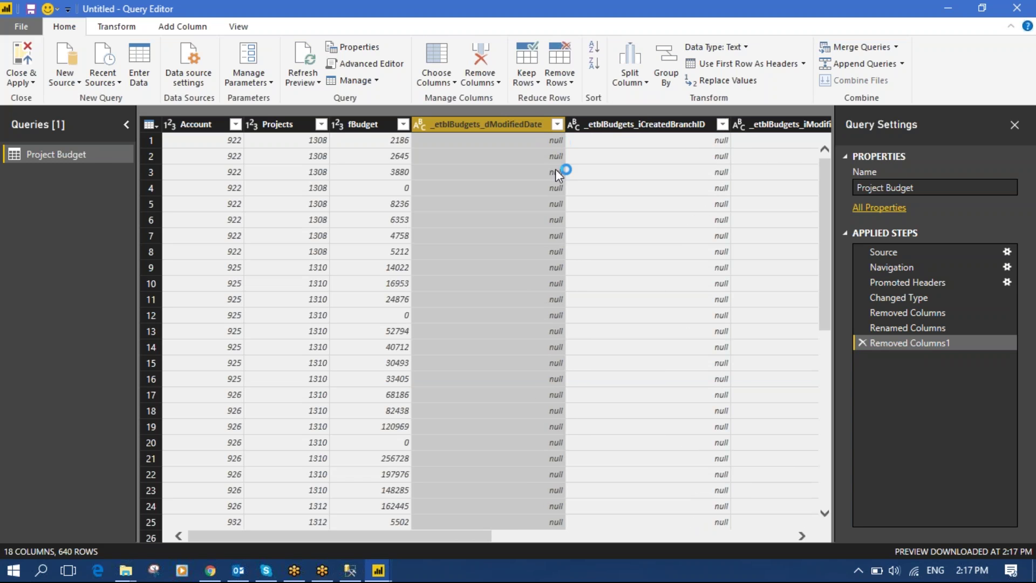
key("Delete")
key("Delete")
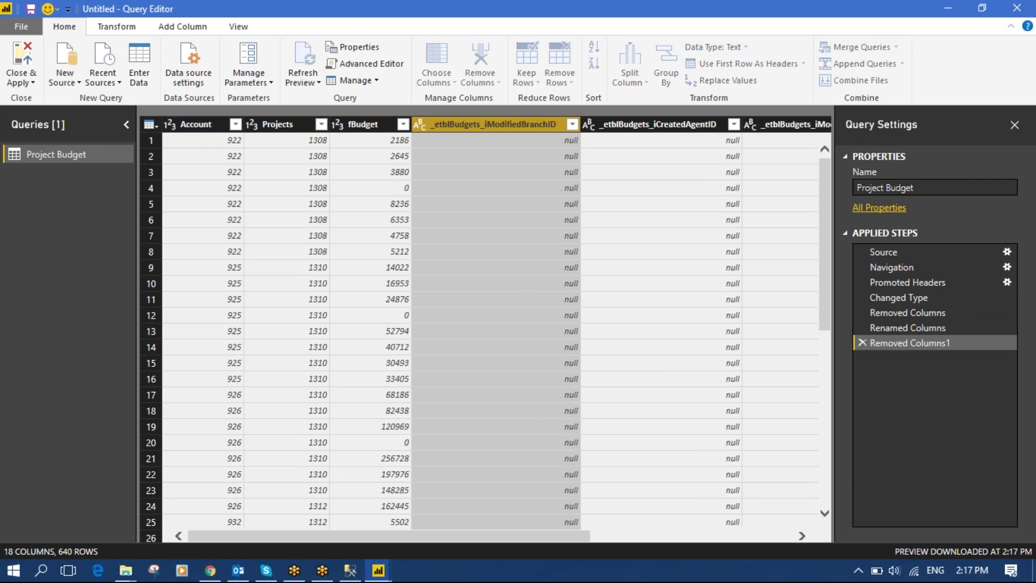
key("Delete")
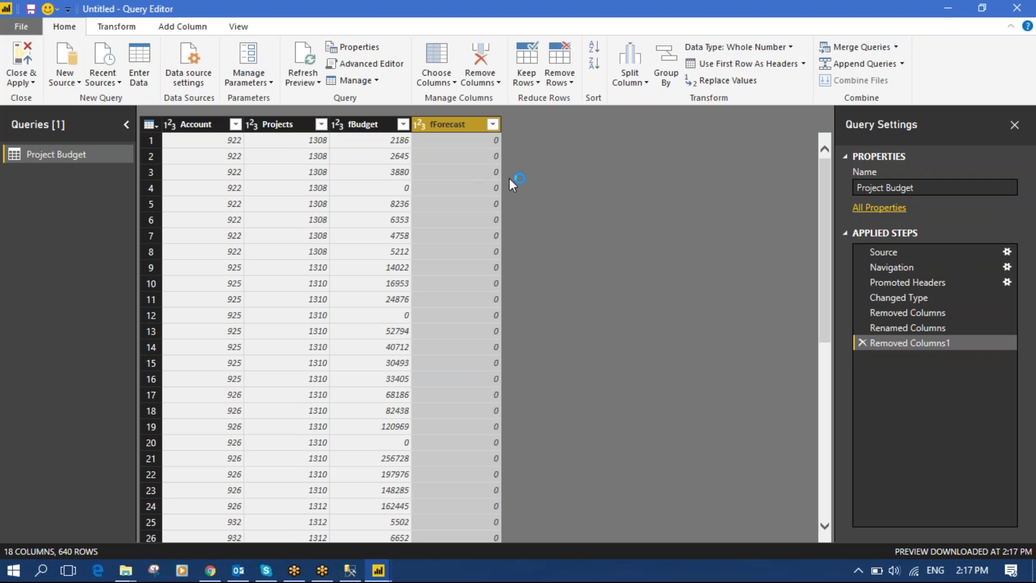
key("Delete")
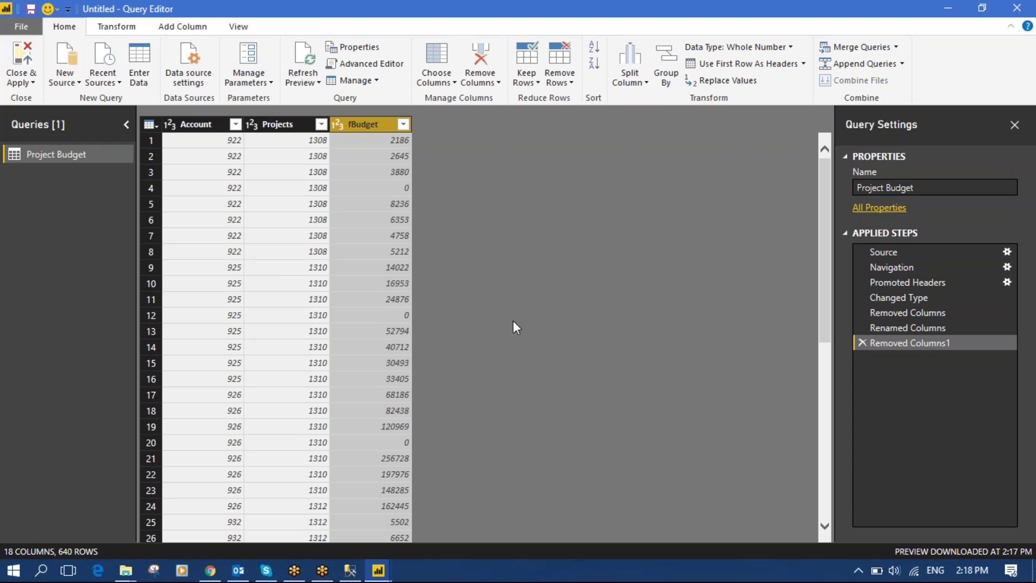
Rename the fBudget column as Budget.
left_click(1021, 141)
left_click(428, 225)
double_click(364, 125)
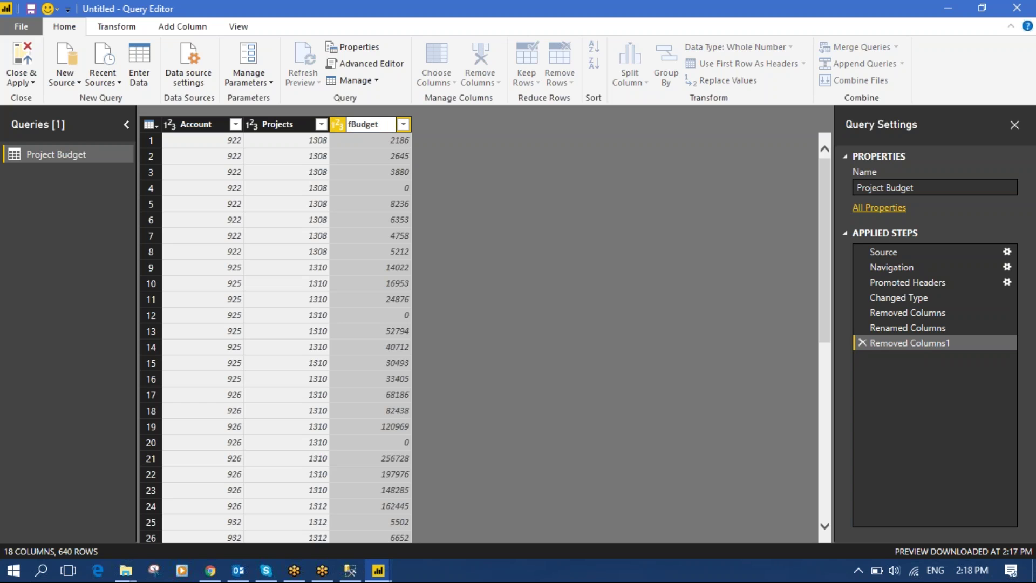
key("Home")
key("Delete")
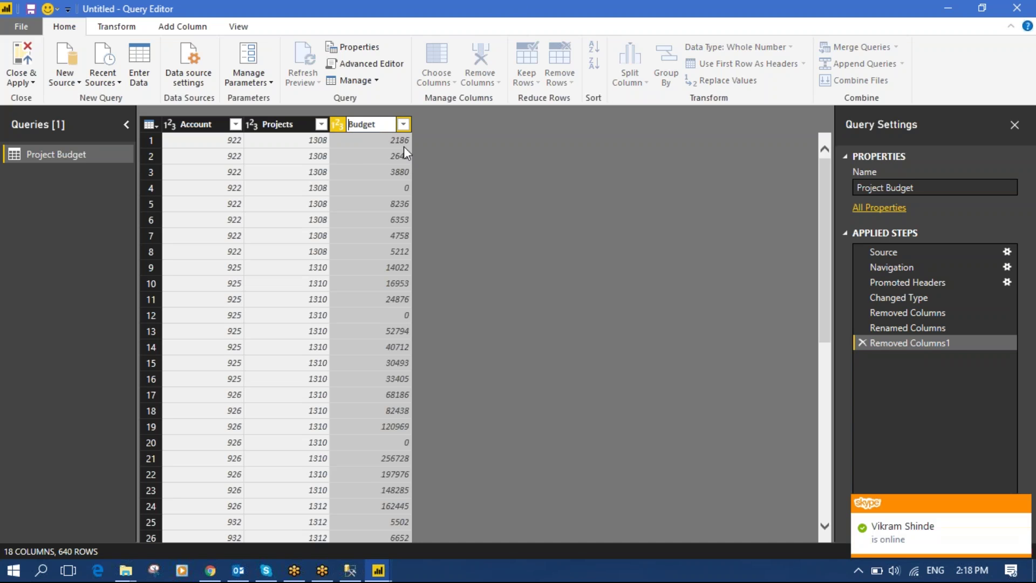
key("Return")
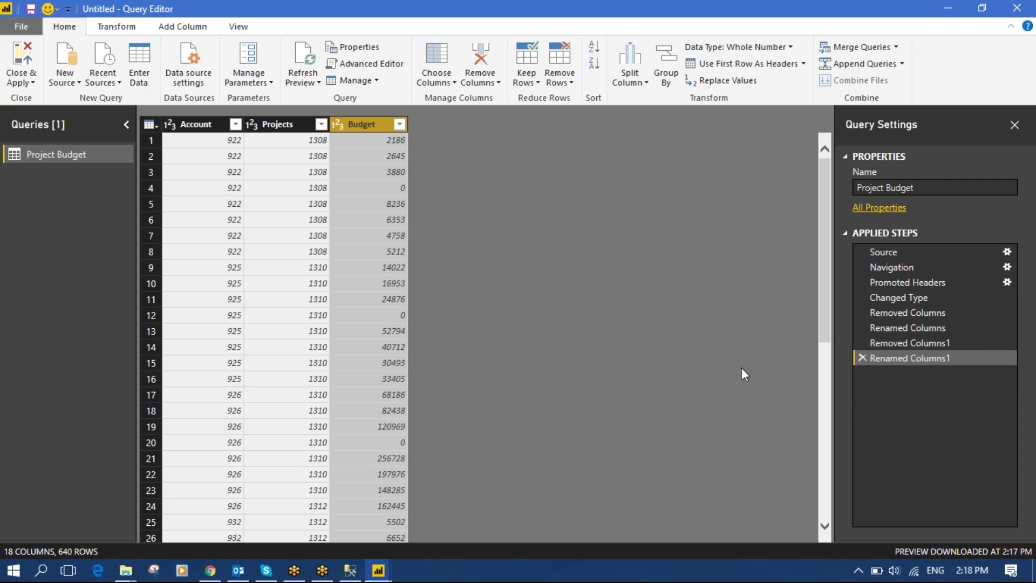
Close the Query Editor and apply the Project Budget query changes to the report.
left_click(915, 189)
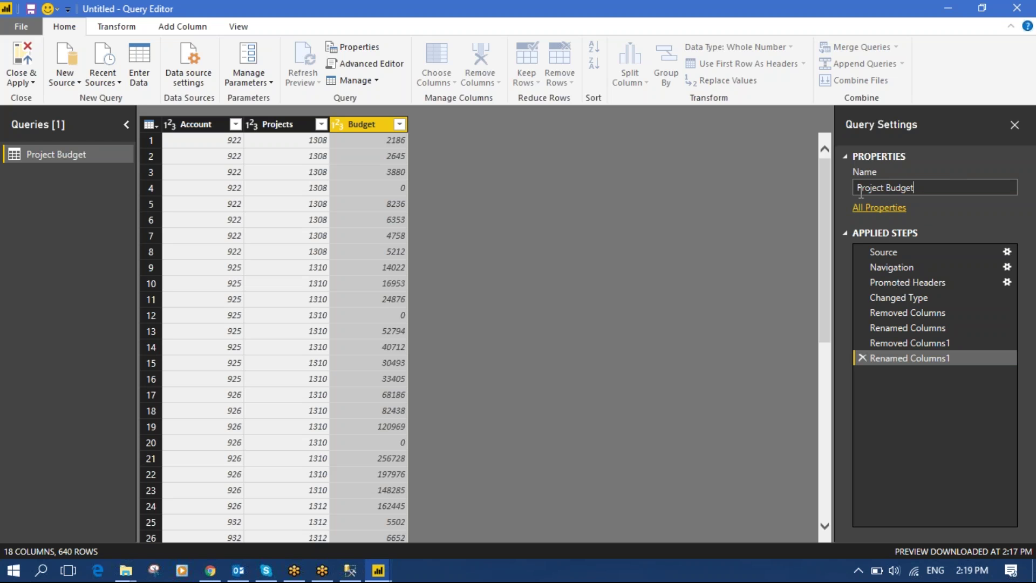
left_click(681, 226)
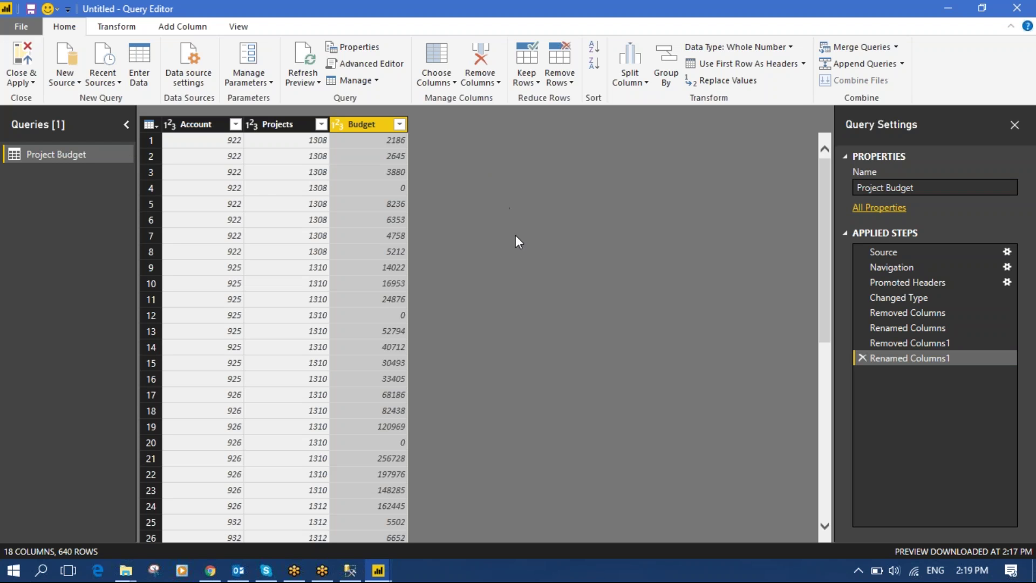
left_click(25, 58)
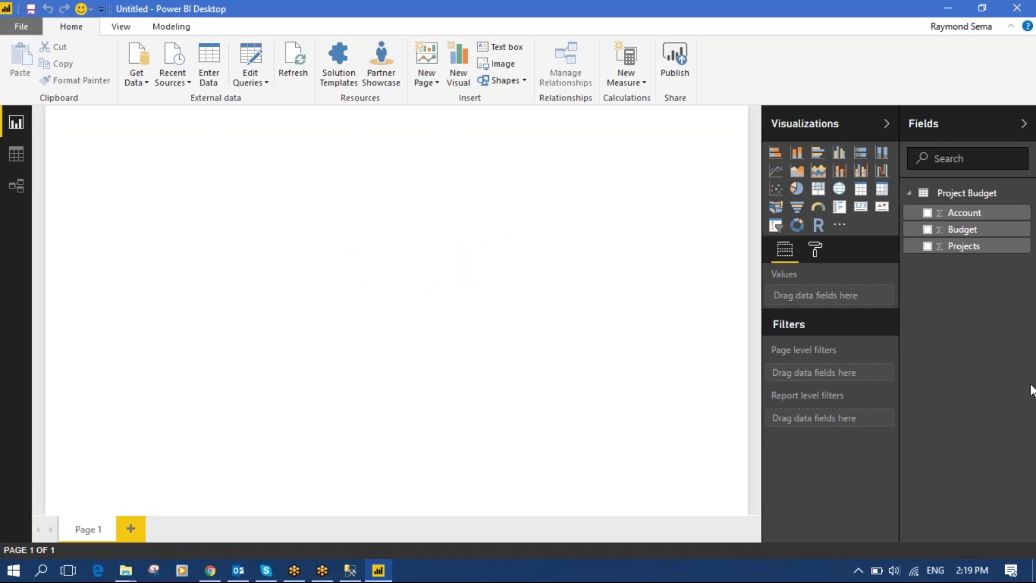
Create a column chart on Page 1 with the Account field as its value.
left_click_drag(964, 213, 995, 227)
left_click_drag(960, 216, 238, 439)
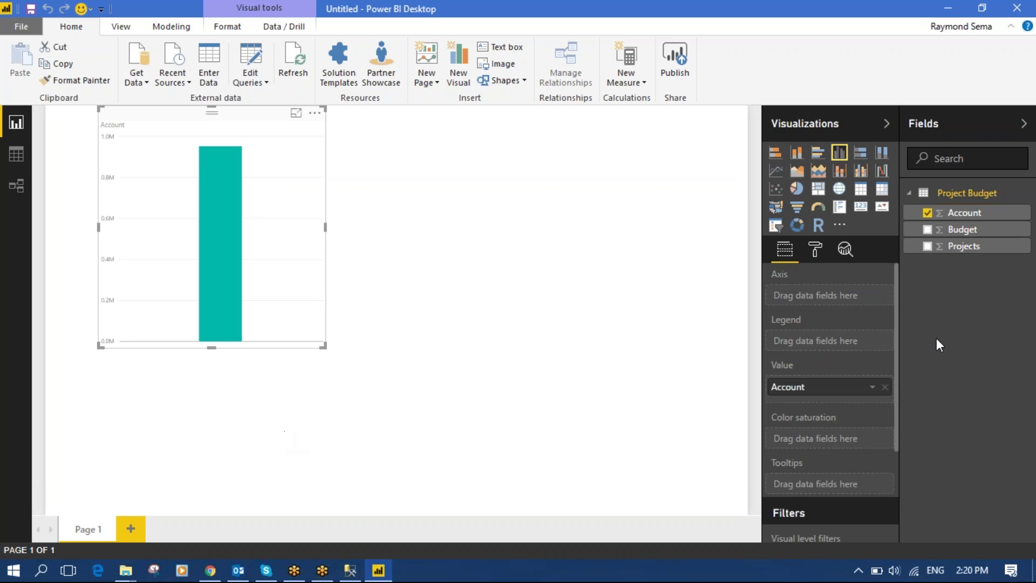
left_click_drag(969, 235, 970, 238)
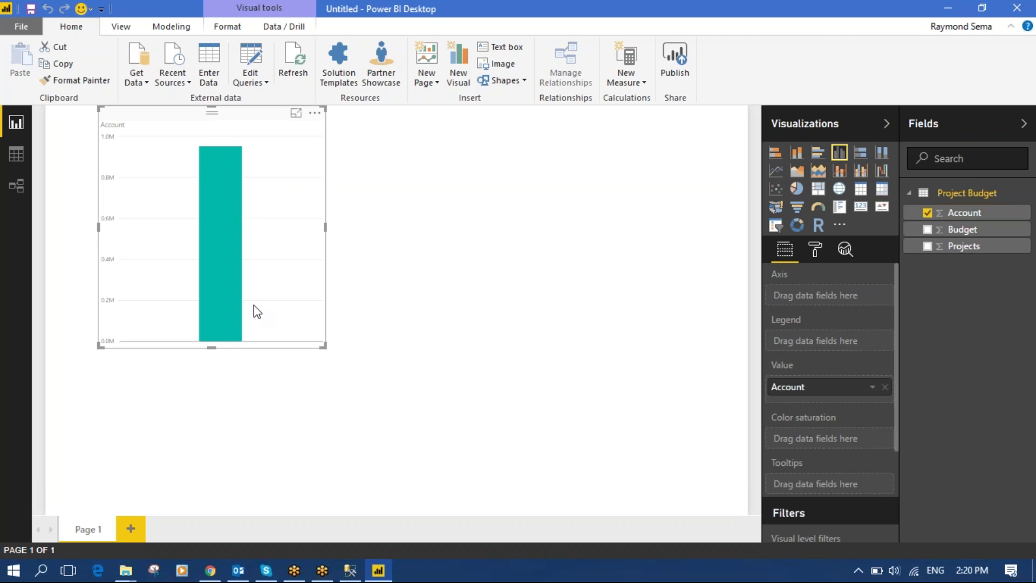
mouse_move(241, 157)
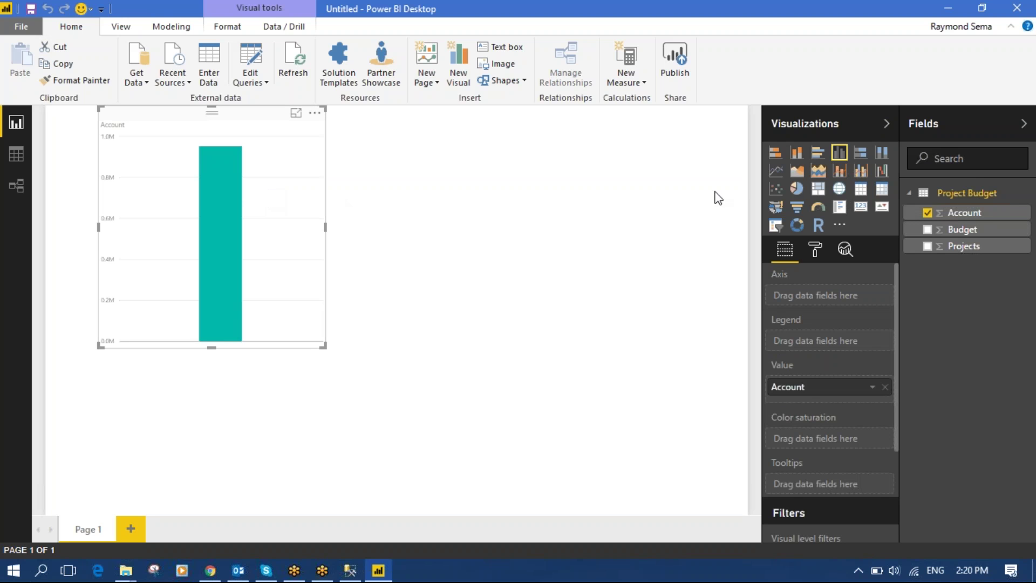
left_click_drag(945, 246, 944, 248)
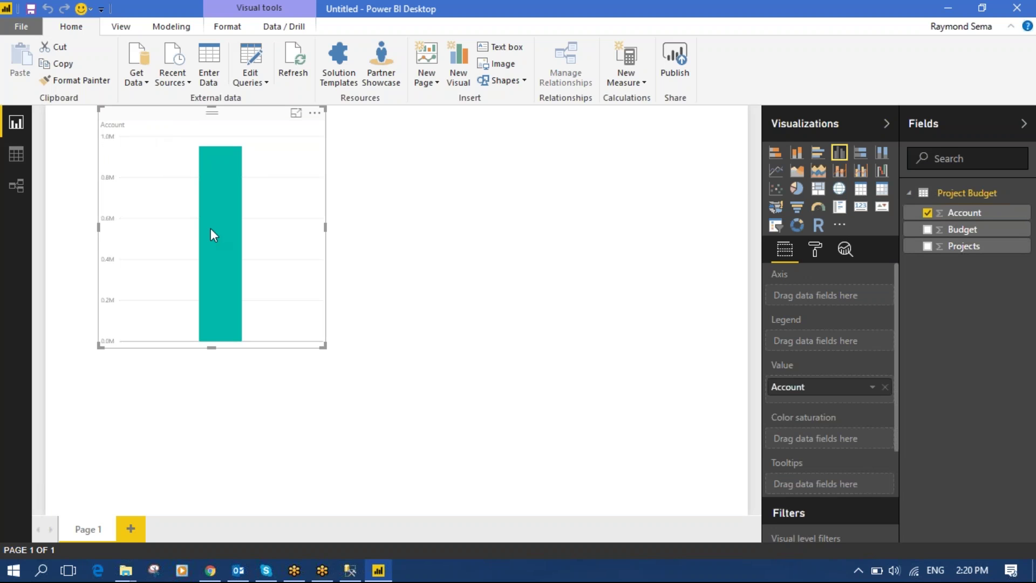
Convert the Account chart to a table visual and add the Projects and Budget fields to it.
left_click(865, 193)
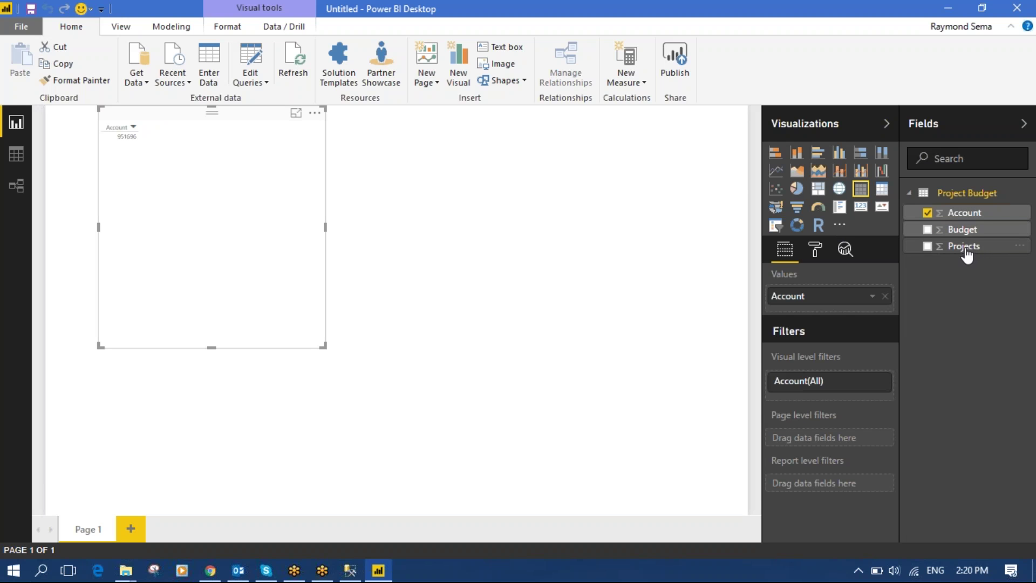
left_click_drag(961, 246, 148, 138)
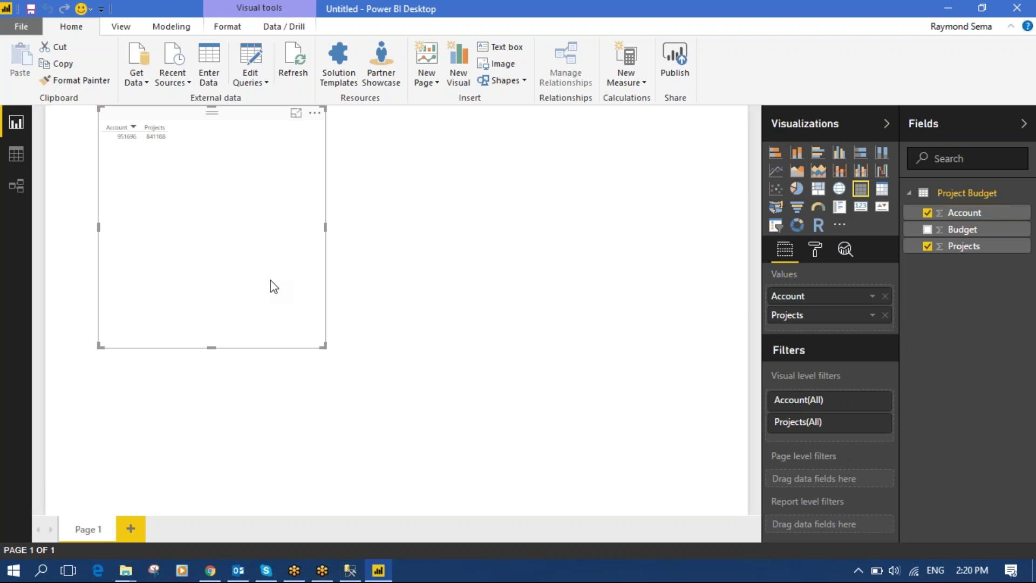
left_click_drag(950, 229, 203, 146)
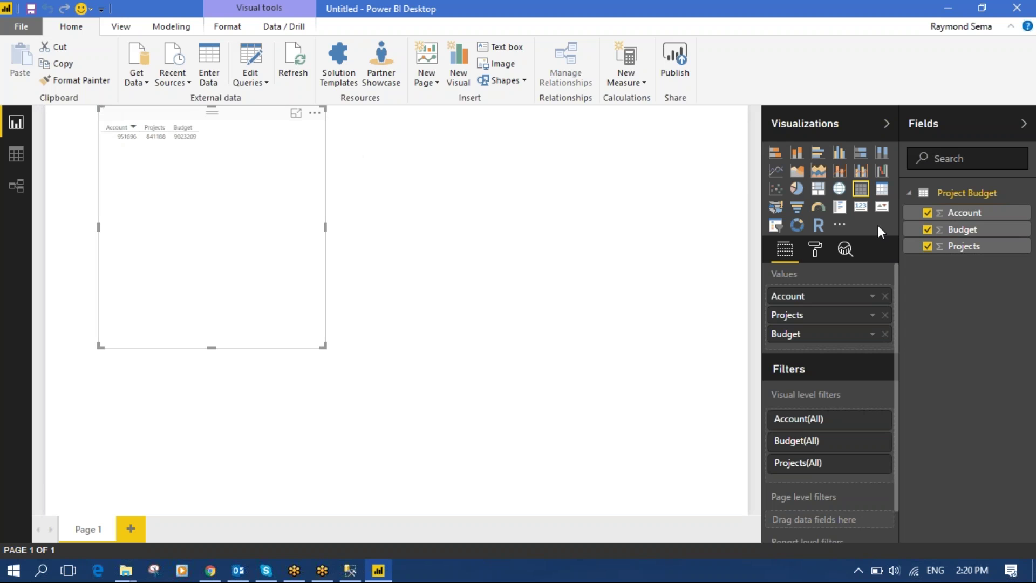
left_click(880, 421)
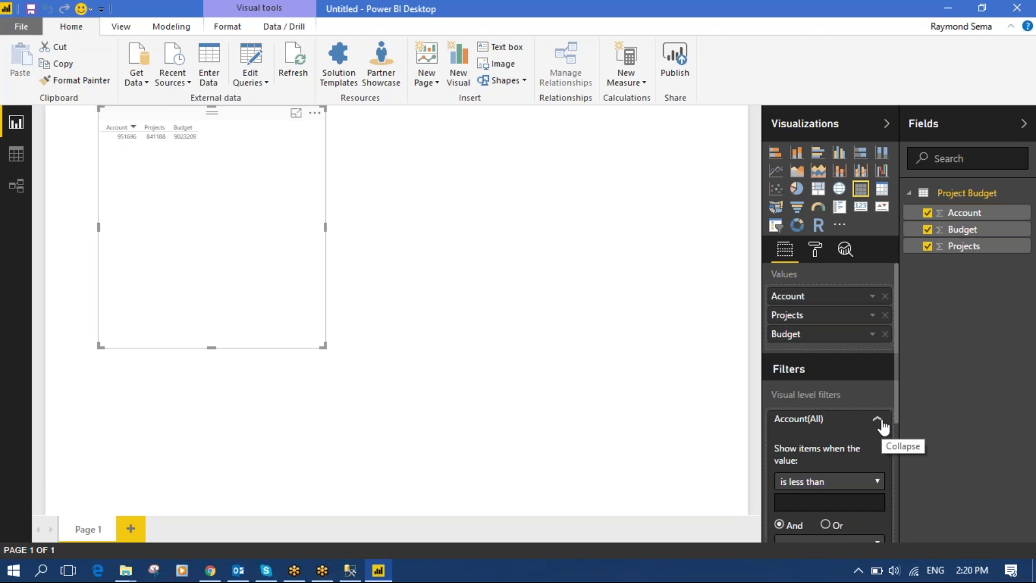
left_click(880, 421)
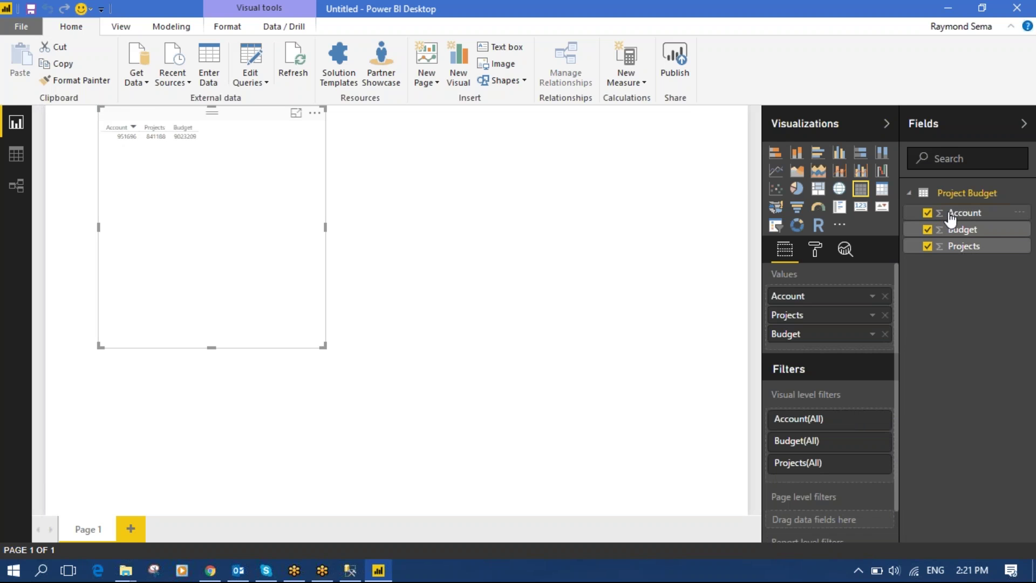
left_click(1019, 215)
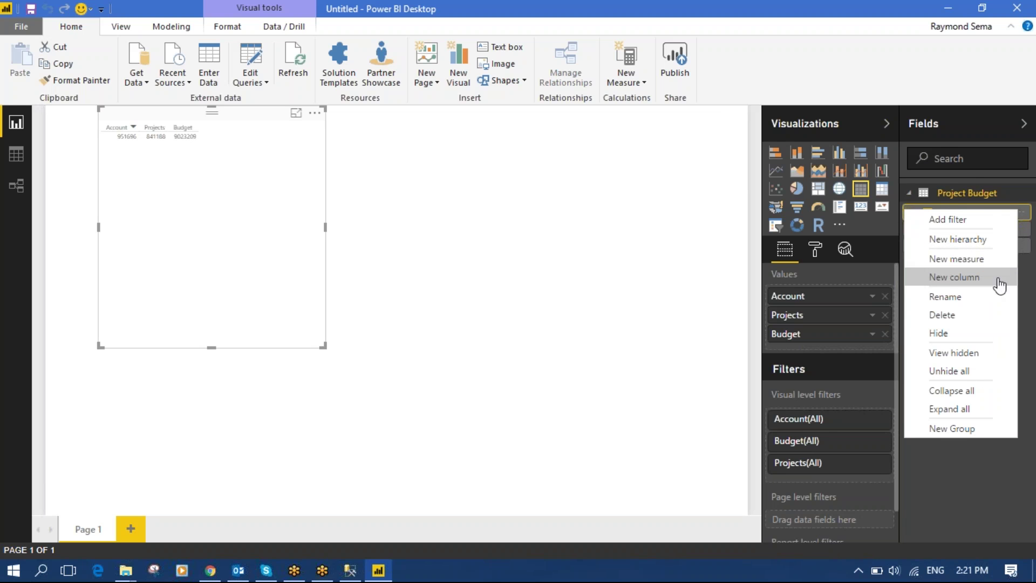
left_click(990, 465)
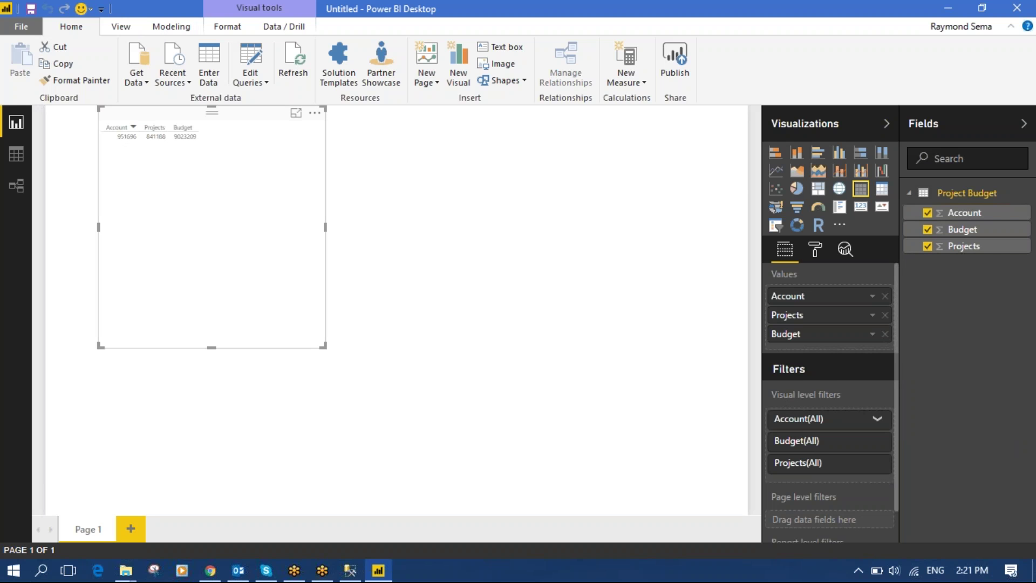
scroll(818, 369, "down", 1)
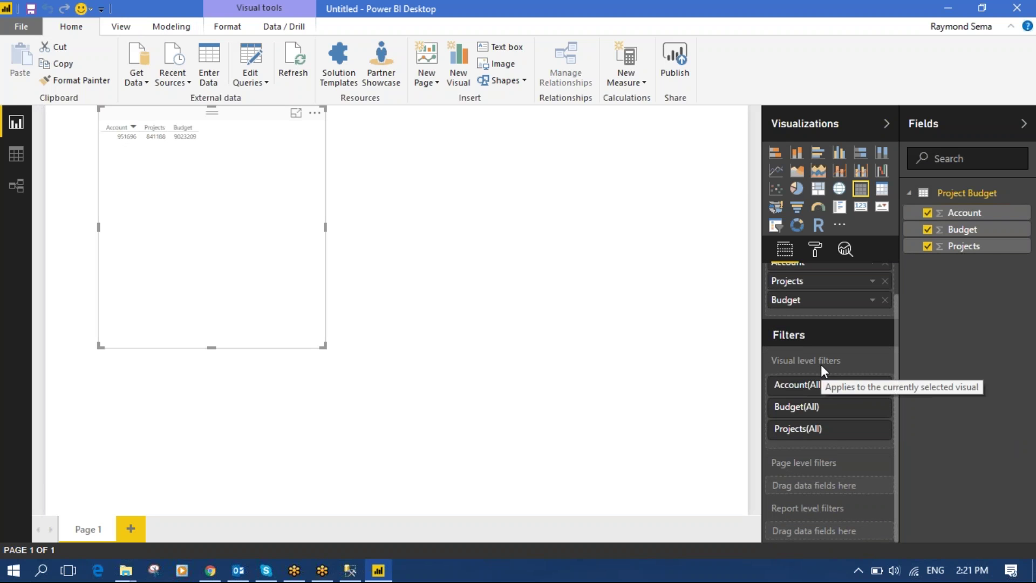
scroll(835, 370, "up", 1)
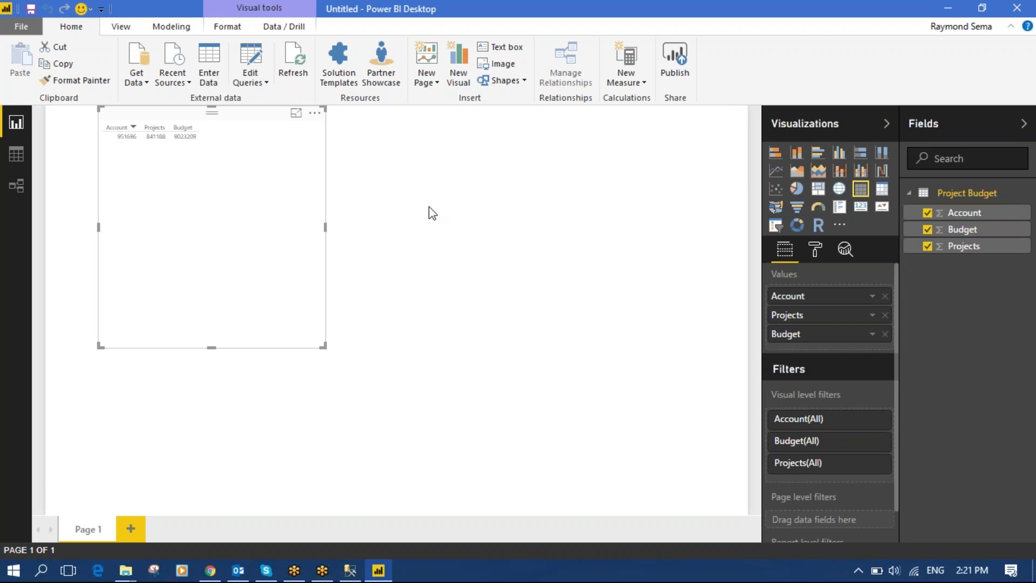
Reopen the Project Budget query for editing and duplicate its Account column.
left_click(345, 191)
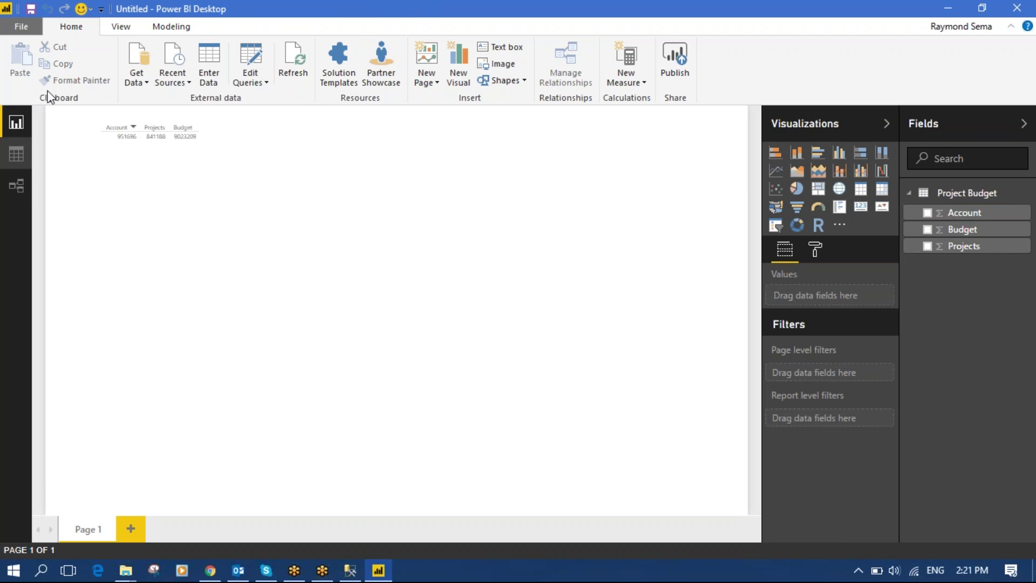
left_click(250, 58)
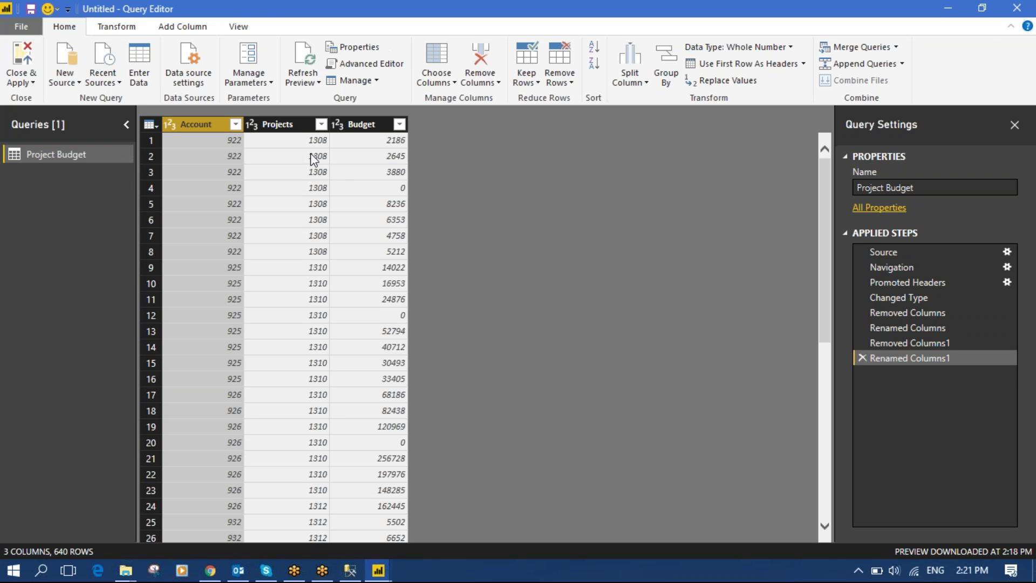
left_click(119, 32)
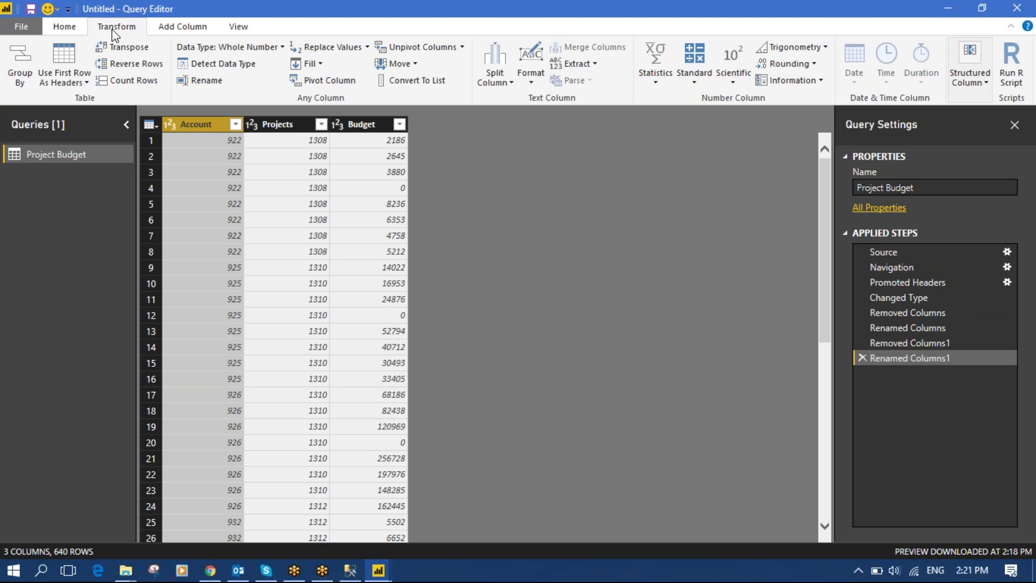
left_click(74, 27)
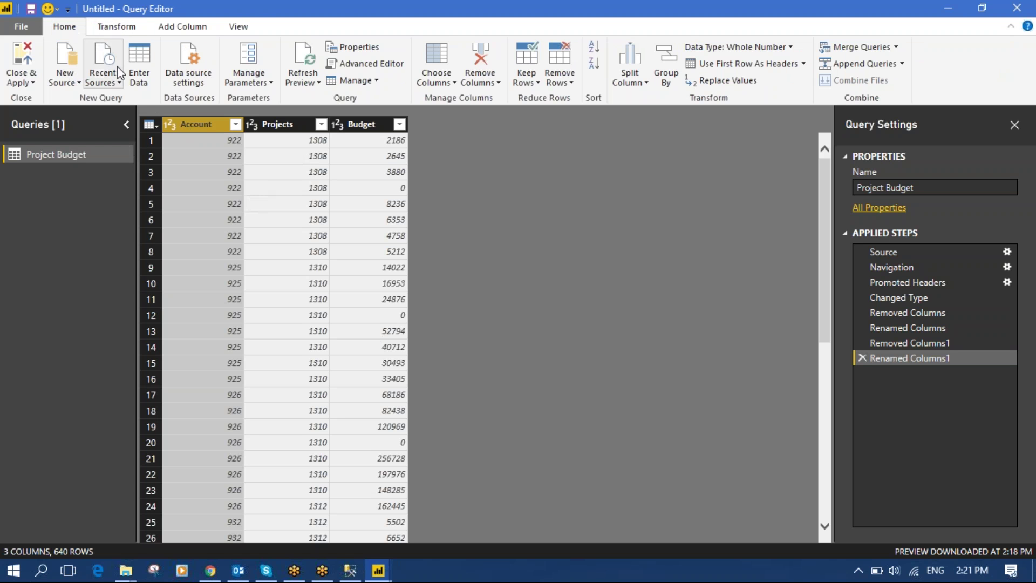
right_click(203, 123)
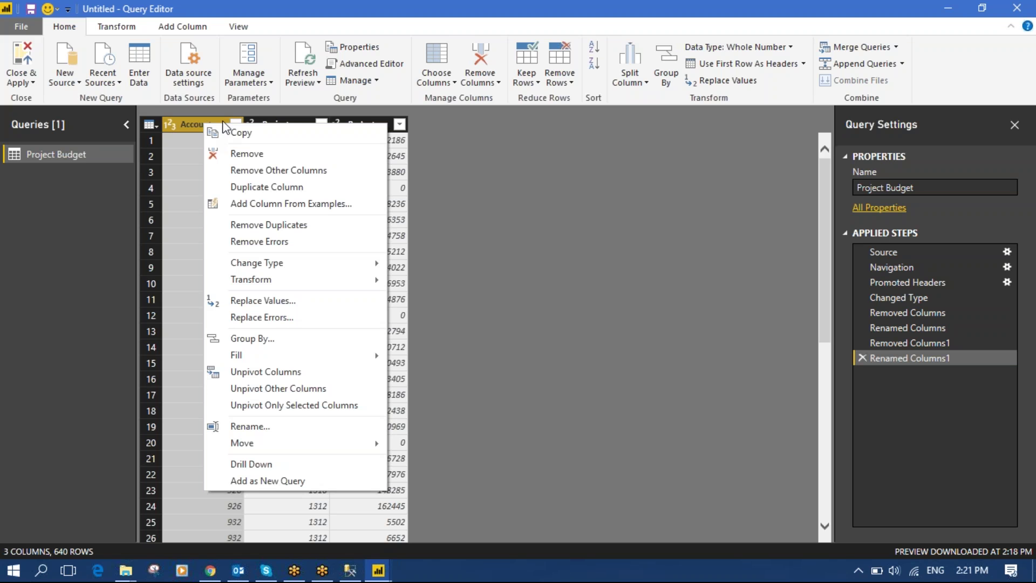
left_click(278, 187)
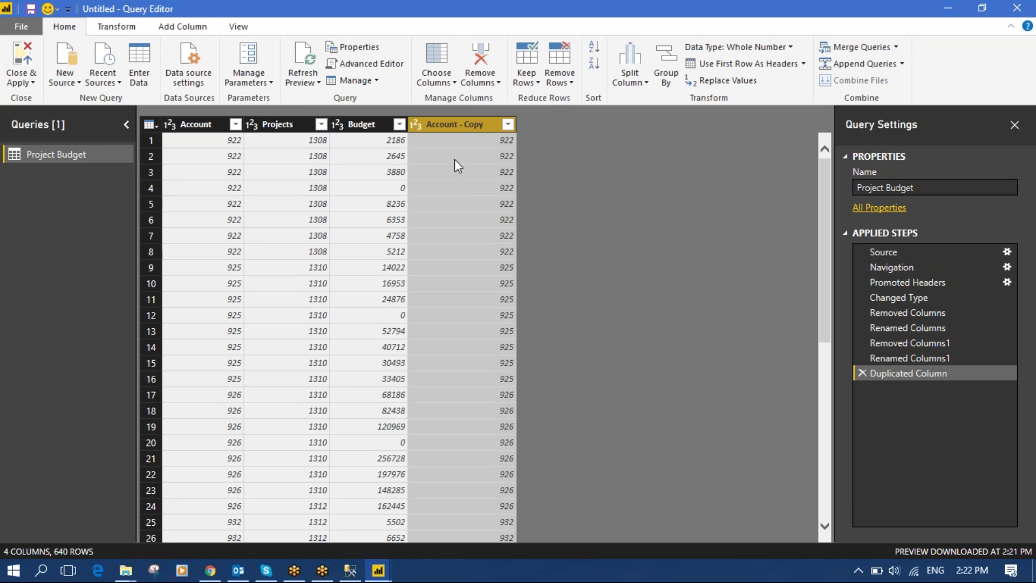
Duplicate the Account - Copy column in the Project Budget query.
right_click(479, 124)
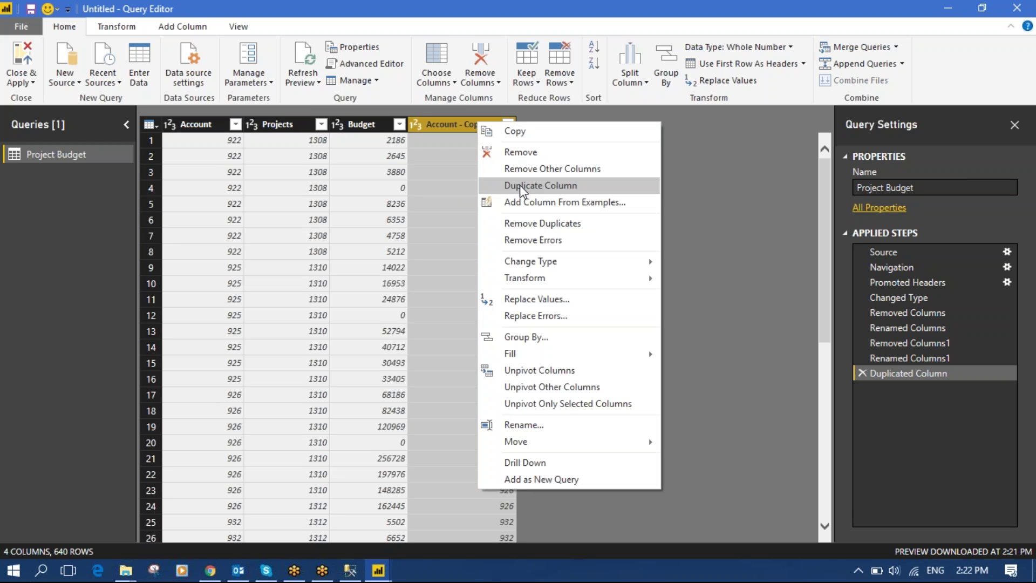
key("Escape")
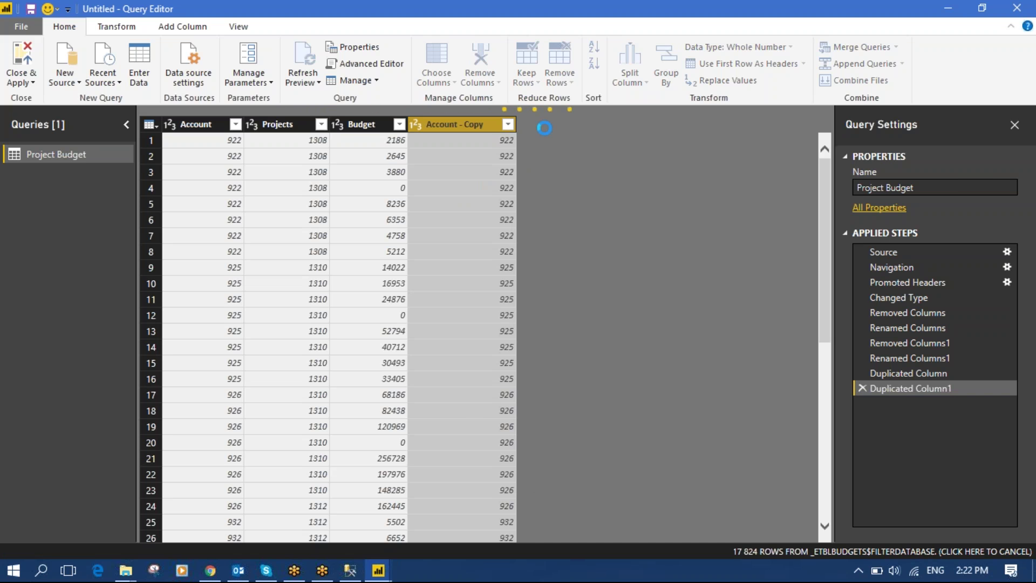
left_click(619, 141)
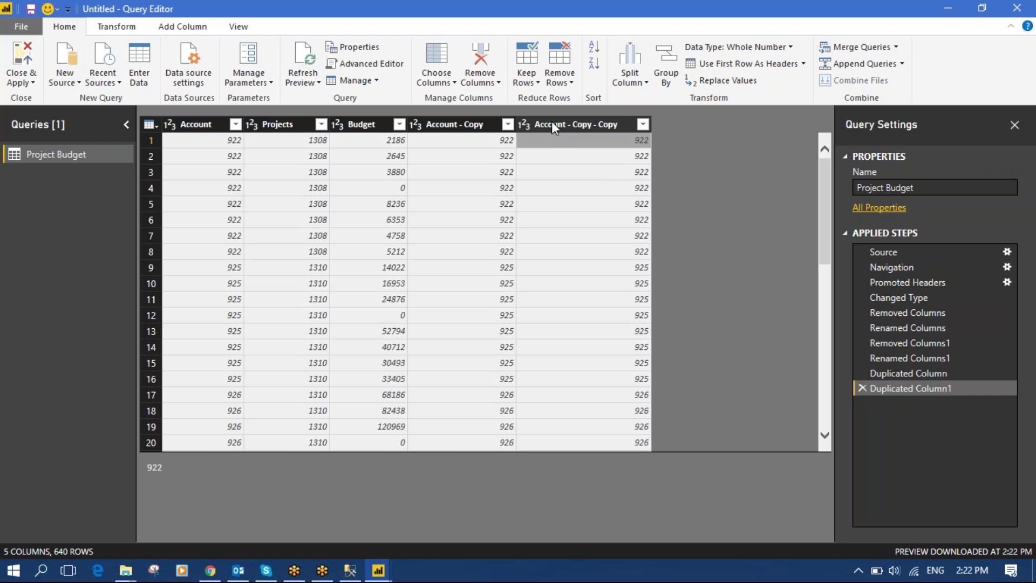
Remove the Account - Copy - Copy column from the Project Budget query.
left_click(478, 54)
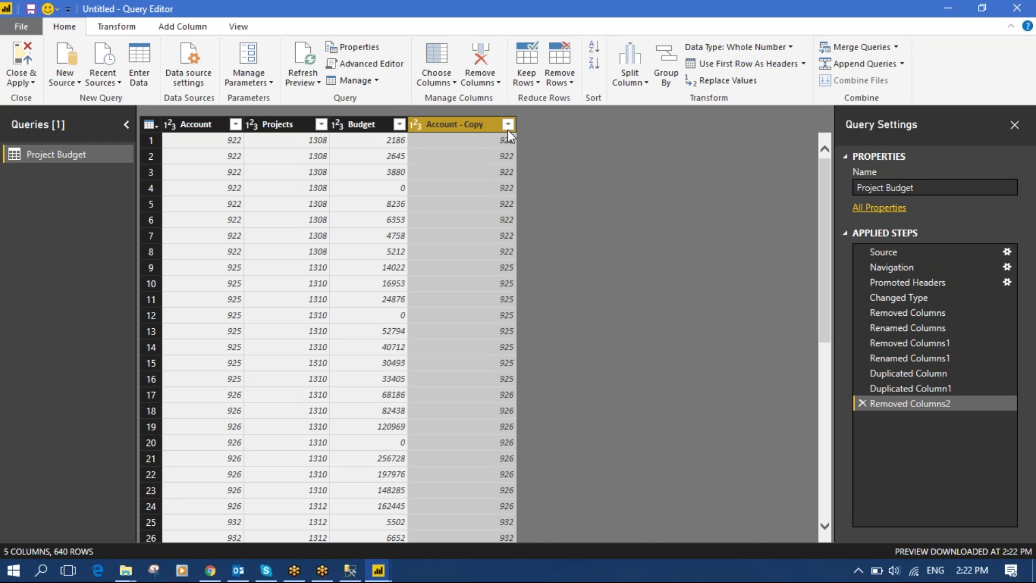
left_click(278, 124)
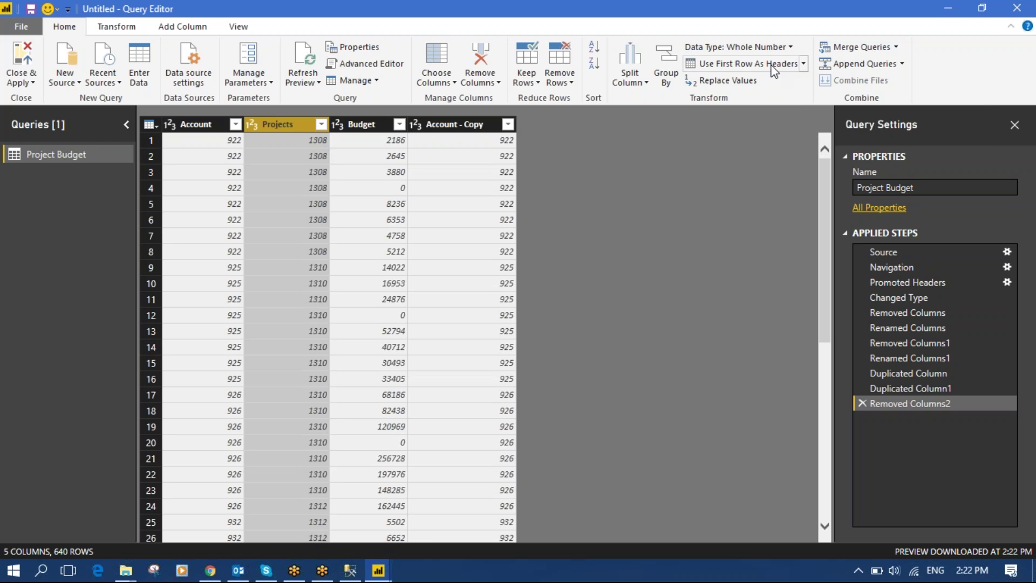
Try to replace the value 922 with ACC in the whole-number Account - Copy column.
left_click(445, 125)
left_click(463, 140)
left_click(713, 82)
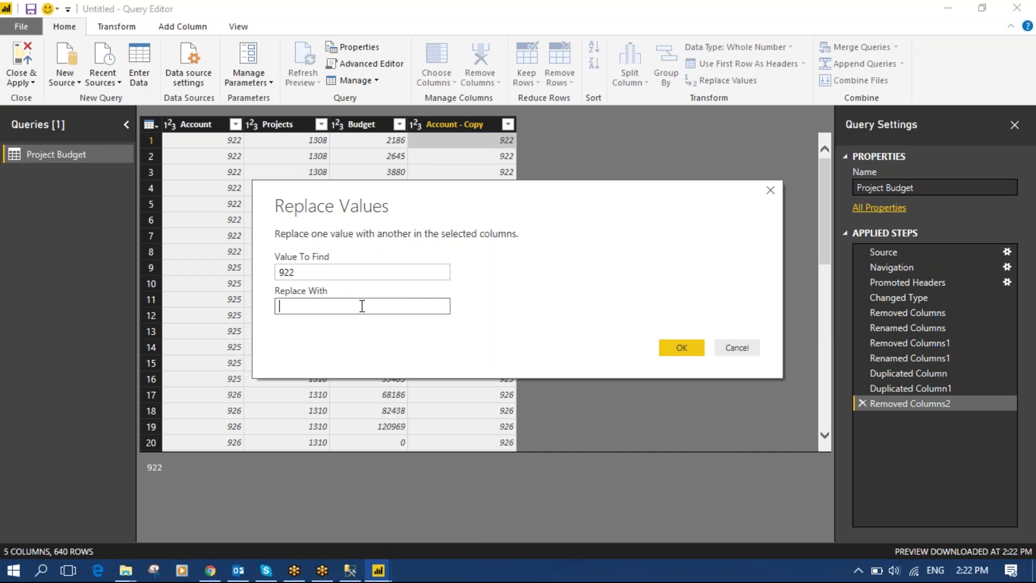
type("ACC")
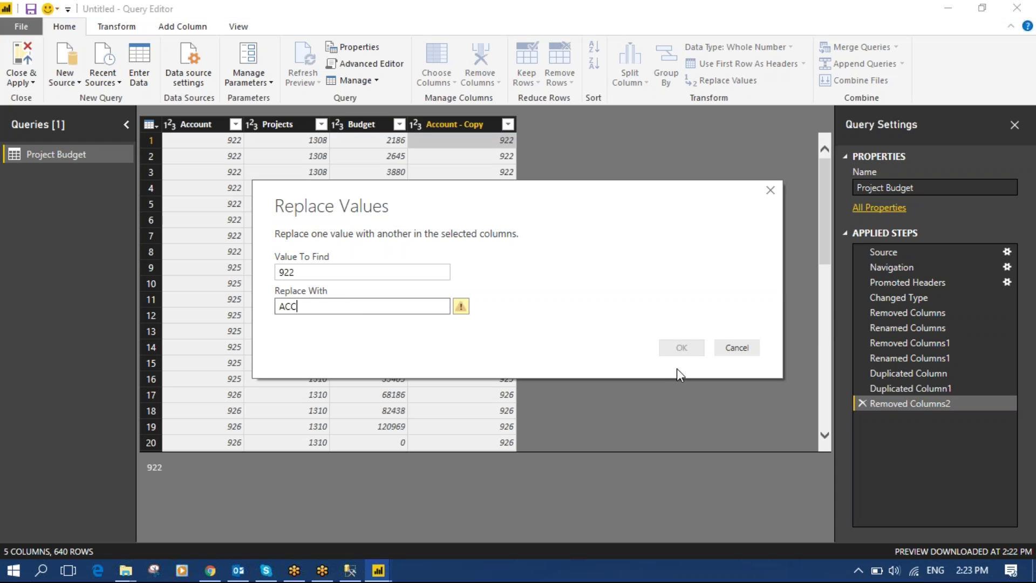
mouse_move(461, 306)
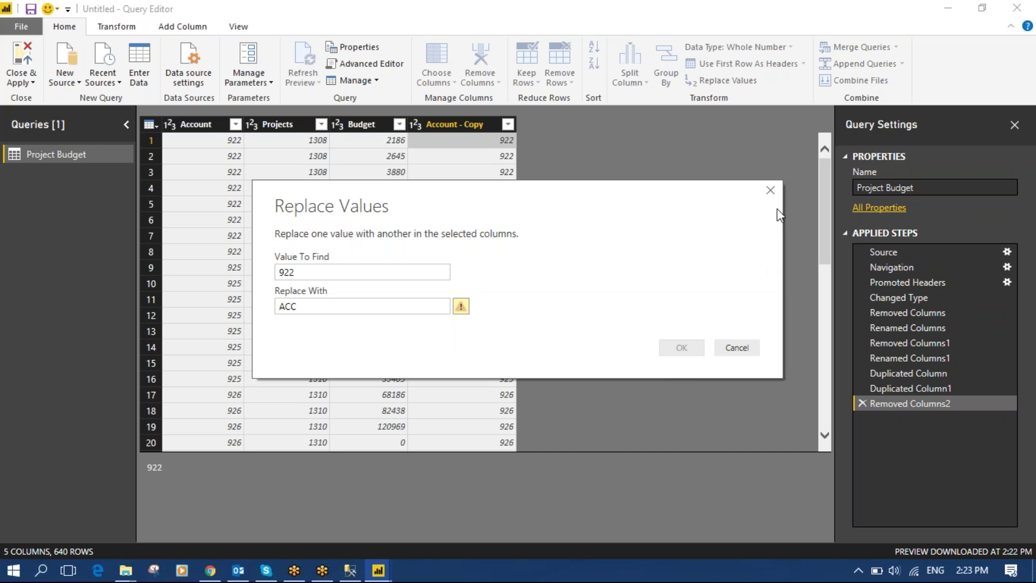
left_click(770, 190)
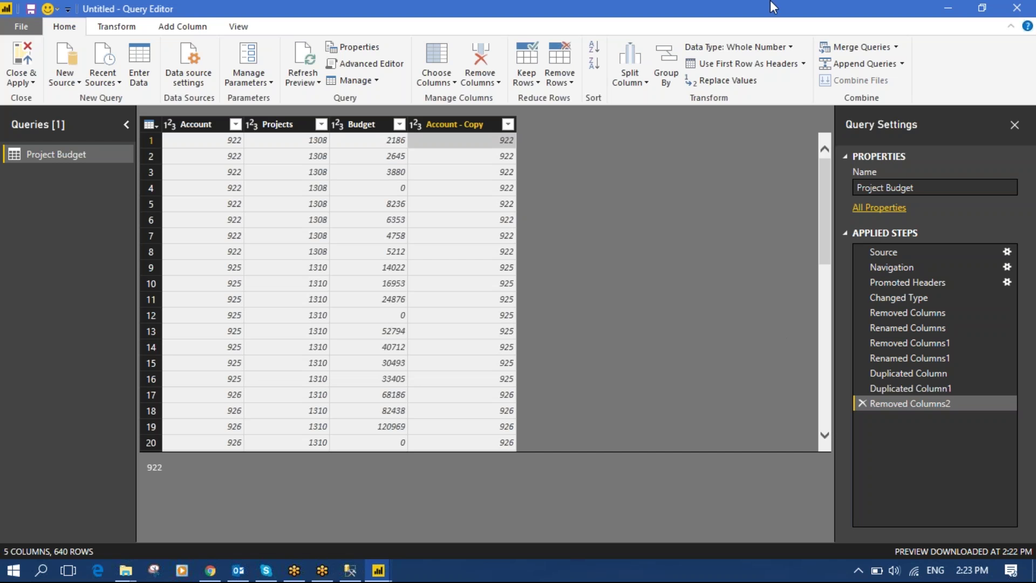
Change the data type of the Account - Copy column to Text.
left_click(778, 50)
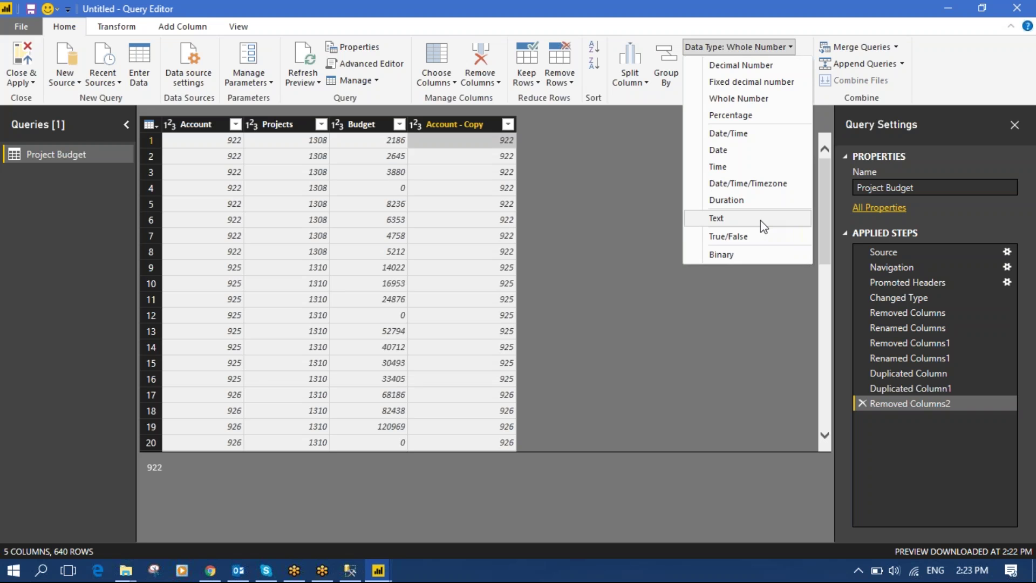
left_click(452, 122)
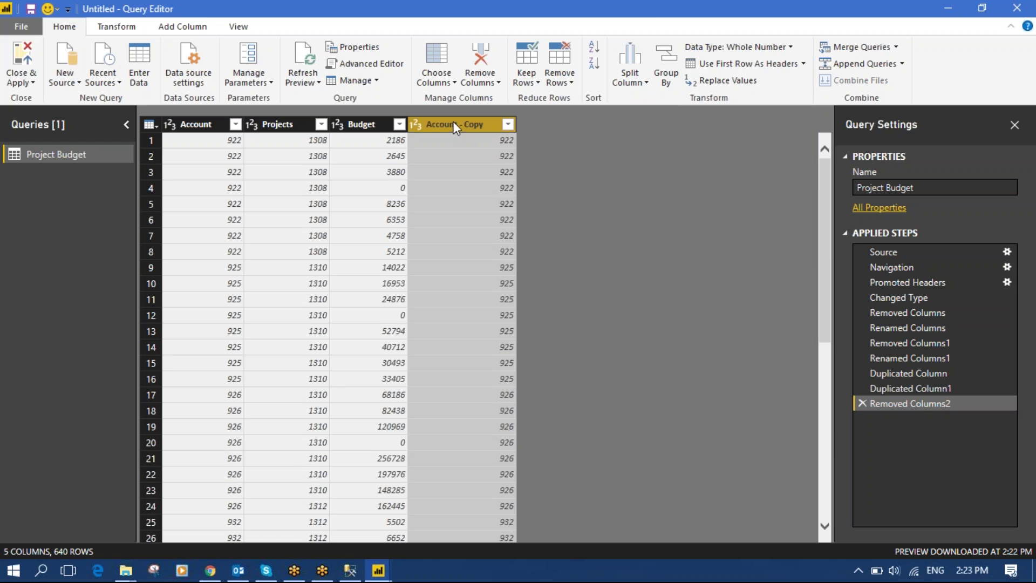
left_click(744, 48)
left_click(733, 219)
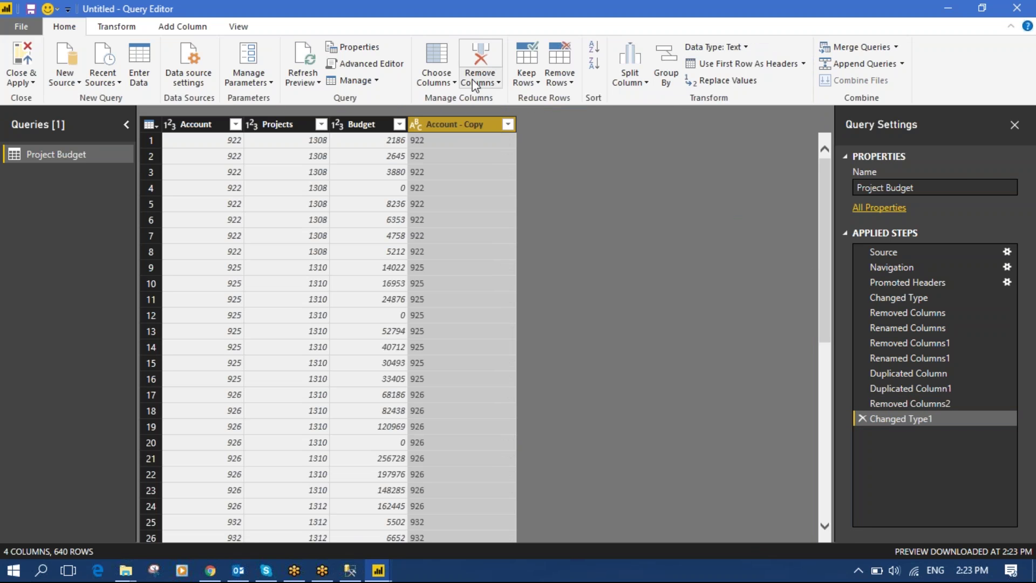
Replace the value 922 with ACC throughout the Account - Copy column.
left_click(452, 141)
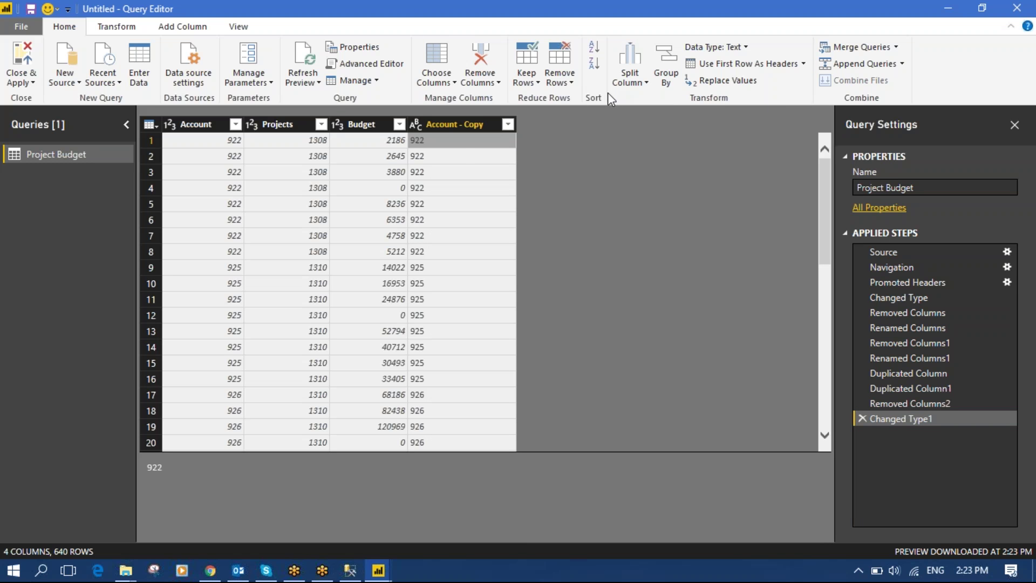
left_click(457, 128)
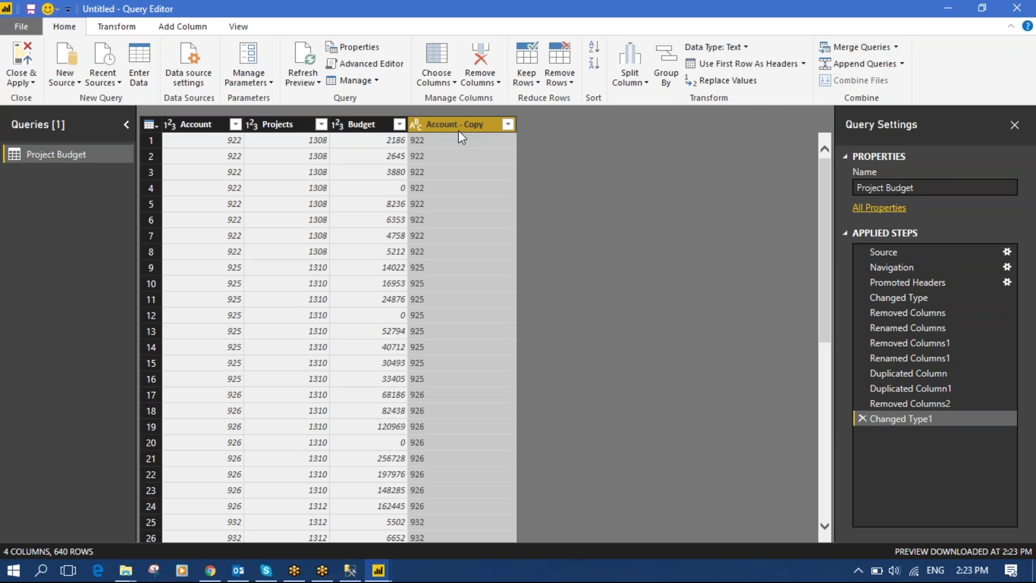
left_click(733, 86)
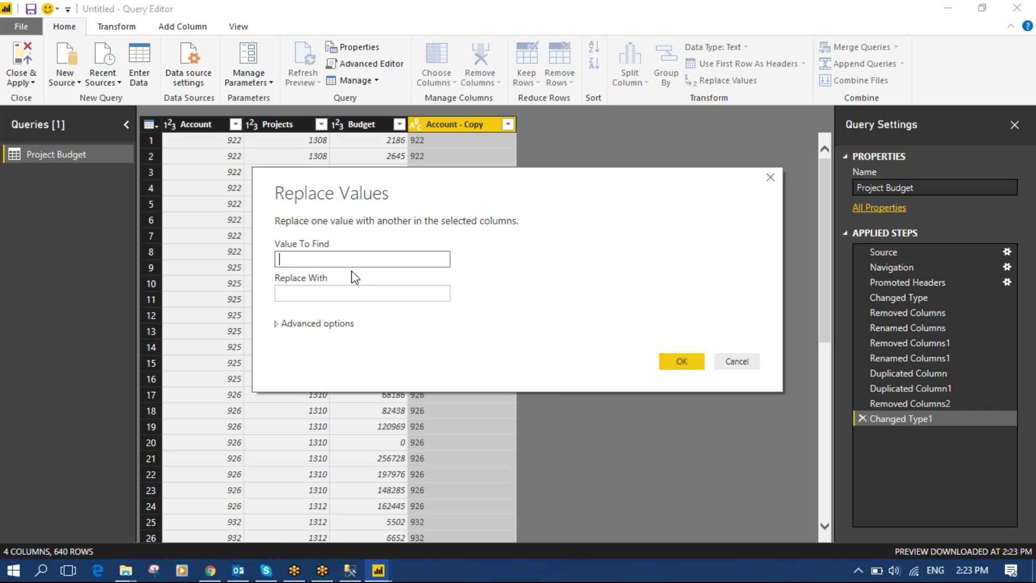
type("922")
left_click(302, 294)
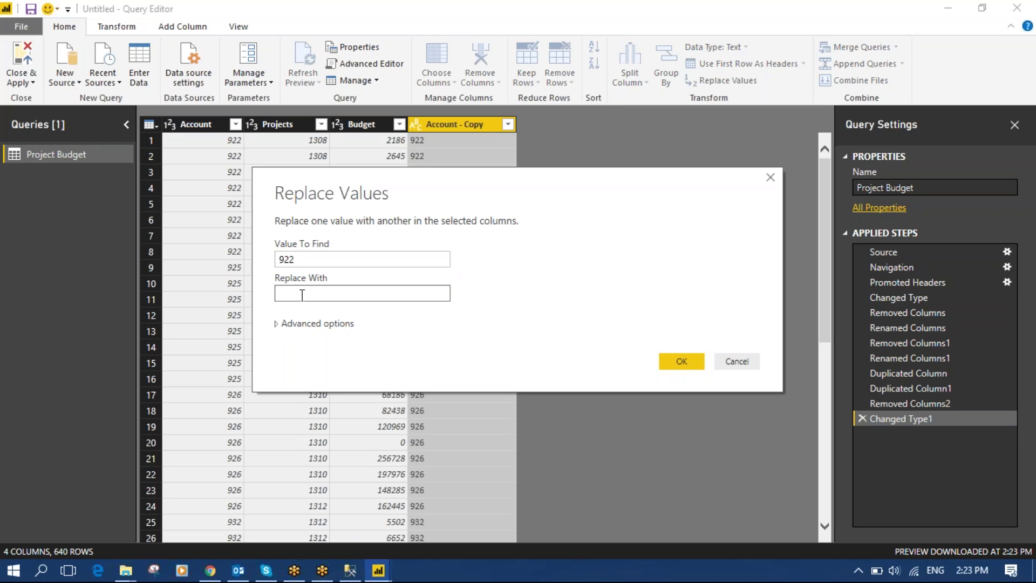
type("ACC")
left_click(682, 361)
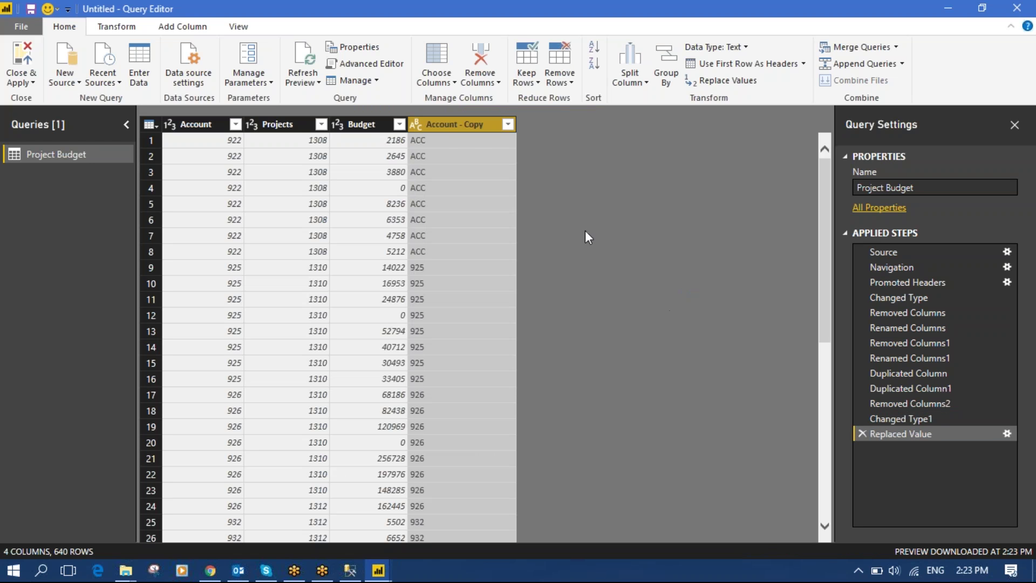
Check the values down the Account - Copy column and remove that column from the query.
left_click(450, 140)
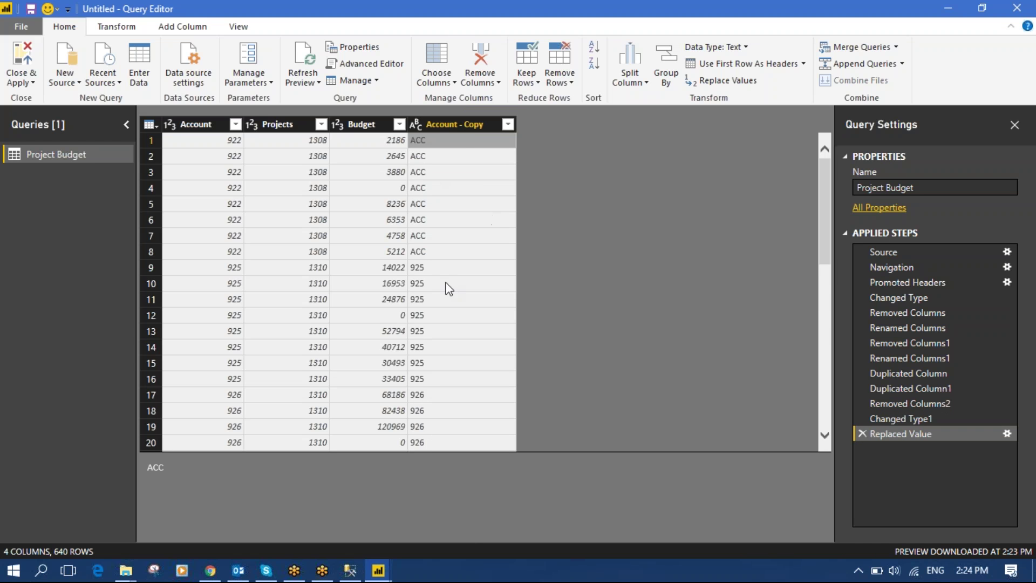
scroll(468, 291, "down", 3)
scroll(470, 287, "down", 19)
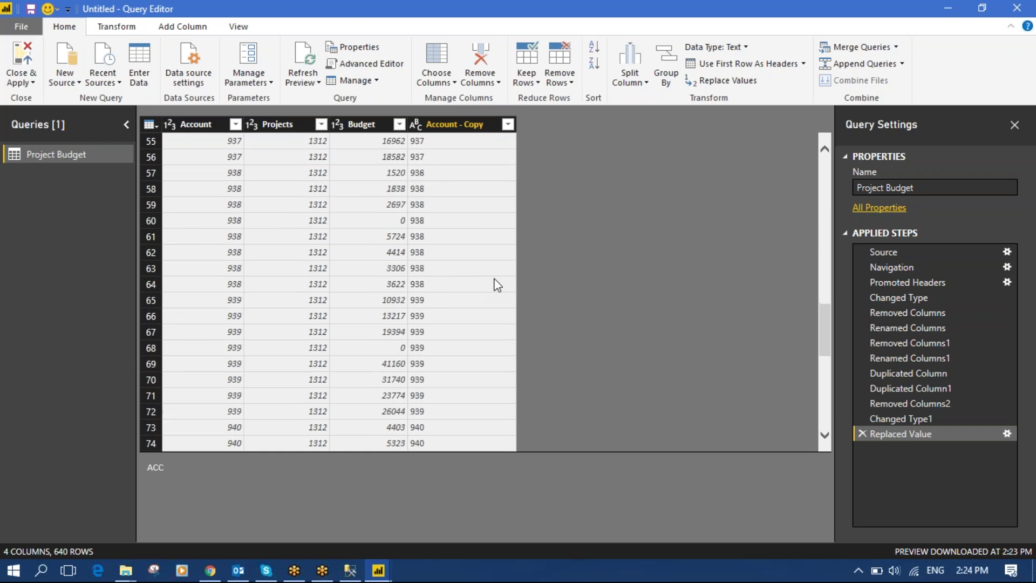
scroll(498, 276, "up", 9)
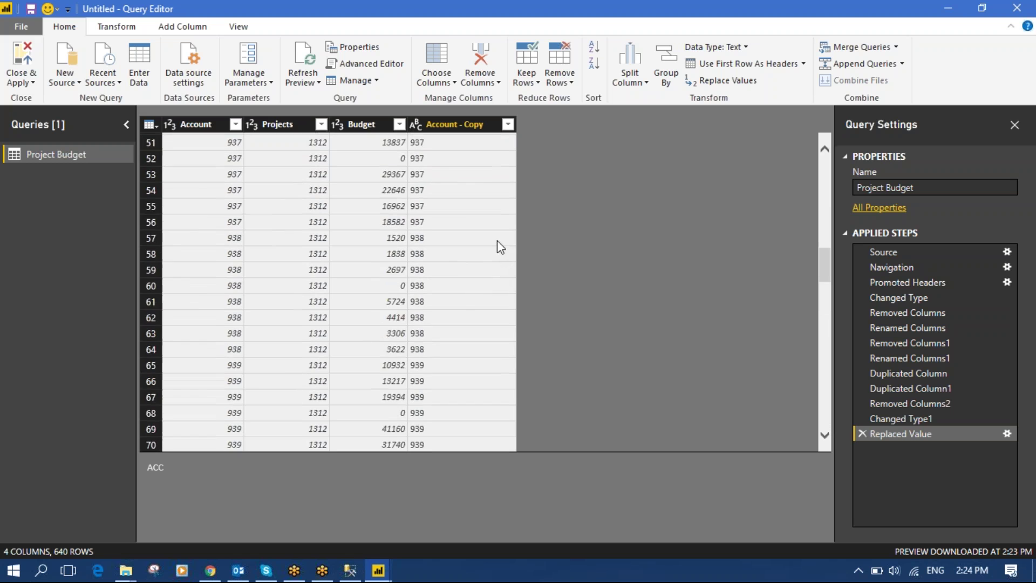
scroll(492, 235, "up", 13)
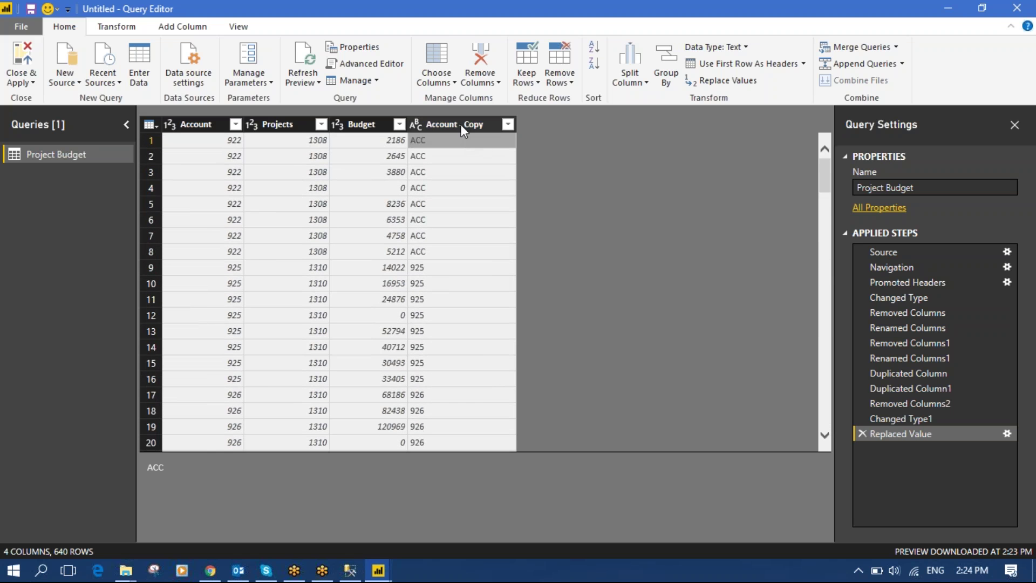
left_click(461, 124)
left_click(479, 66)
Promote the first row of the Project Budget table to column headers, keeping the promotion settings as they are.
left_click(195, 124)
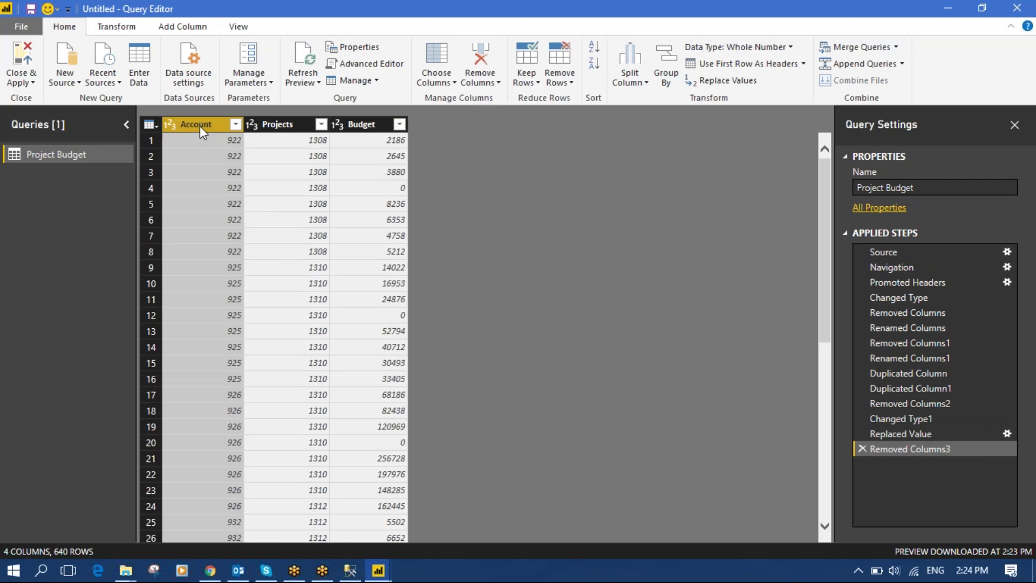
right_click(200, 125)
key("Escape")
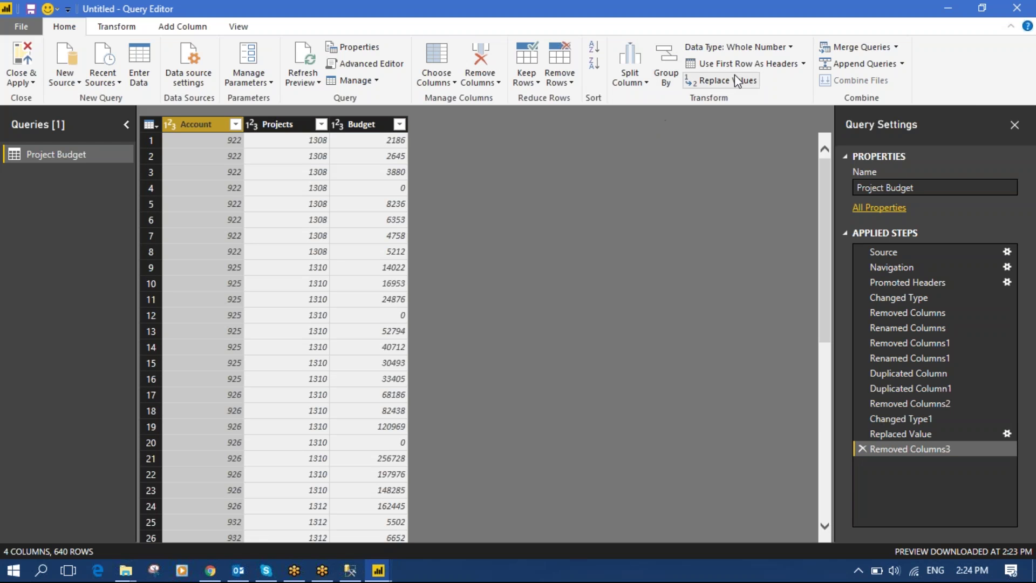
left_click(744, 64)
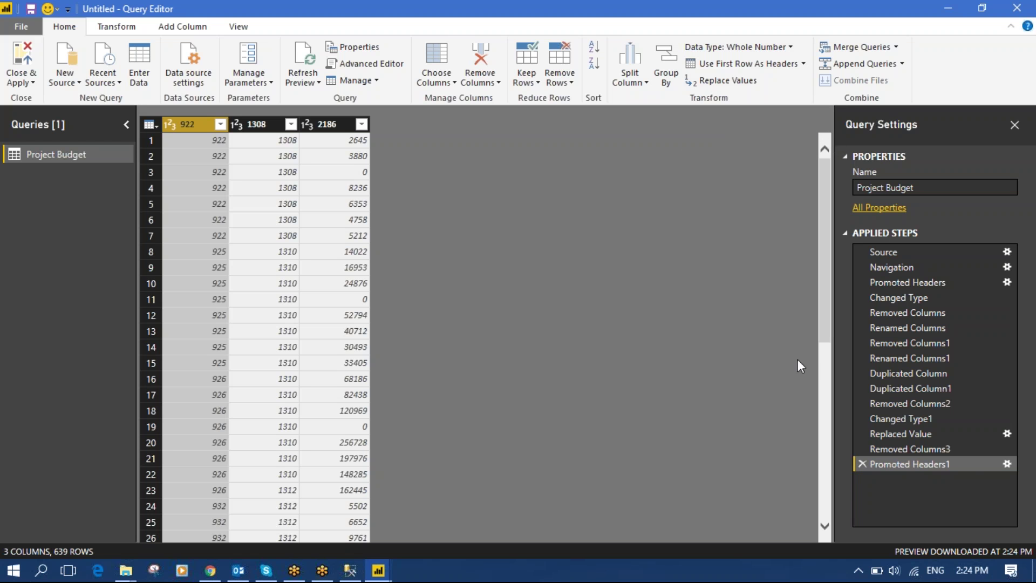
left_click(1012, 463)
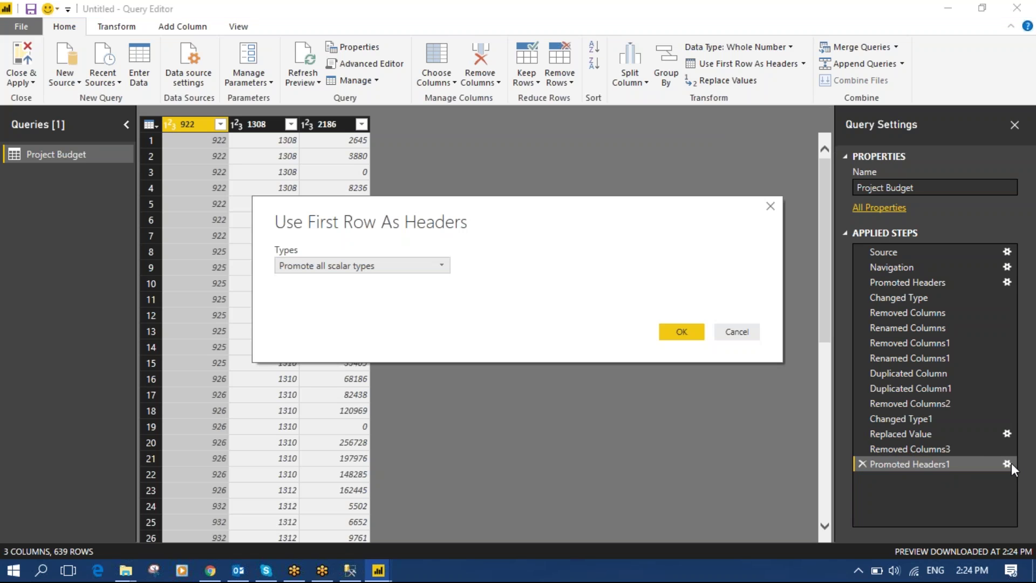
left_click(736, 331)
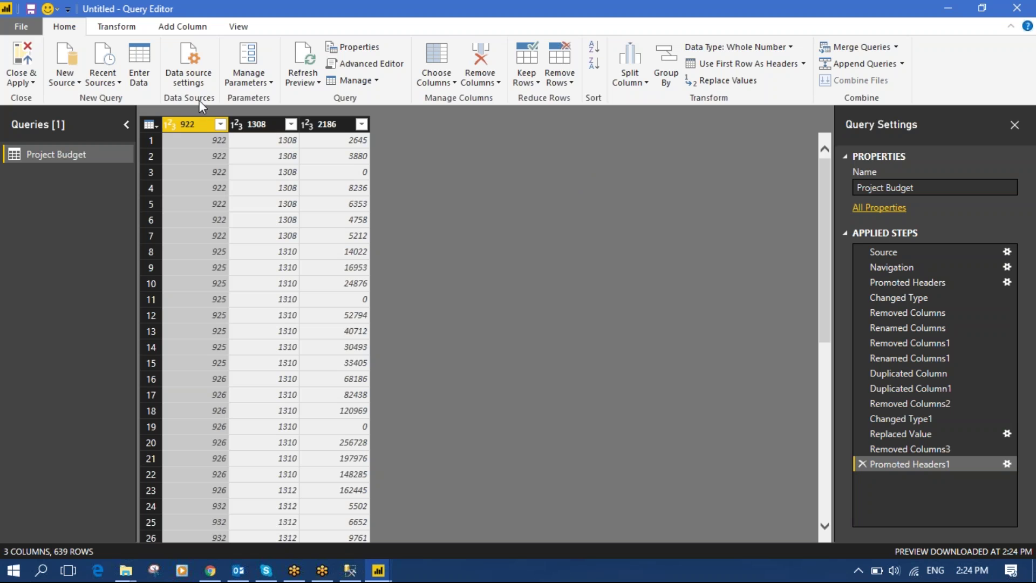
Rename the 922 column as Accounts.
double_click(190, 128)
type("Accou")
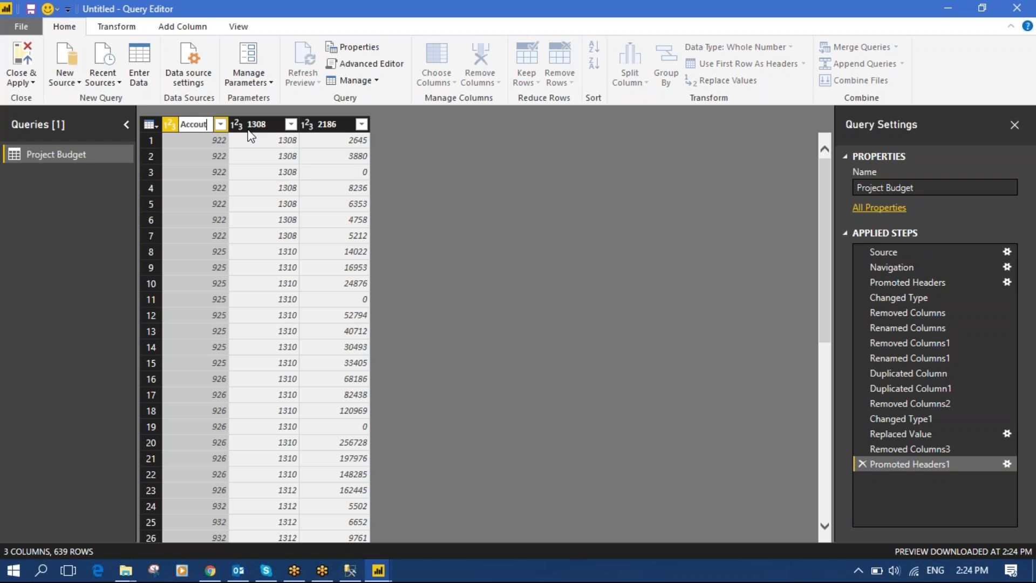
type("nts")
key("Return")
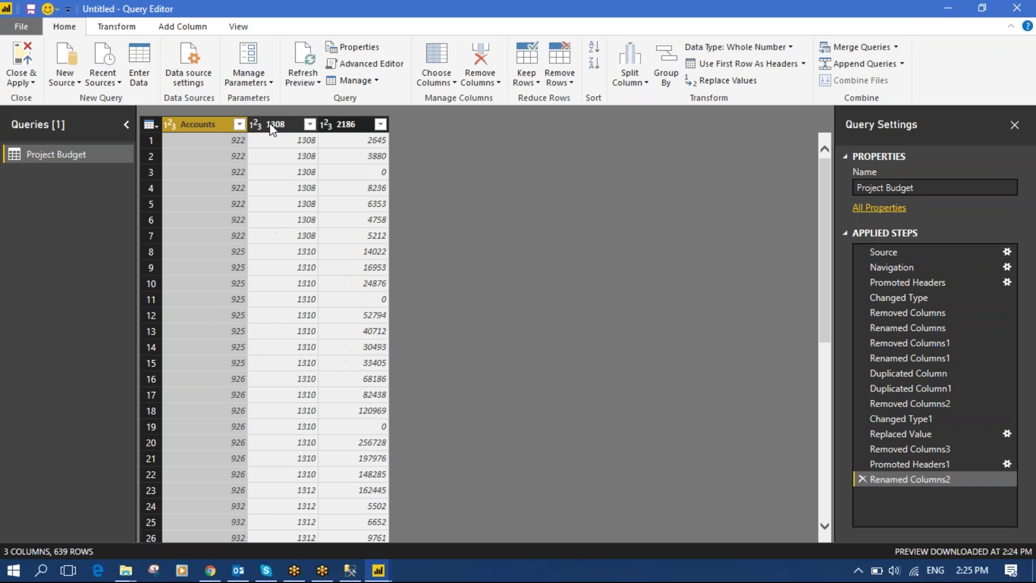
Rename the 1308 column as Projects and the 2186 column as Budgets.
right_click(282, 129)
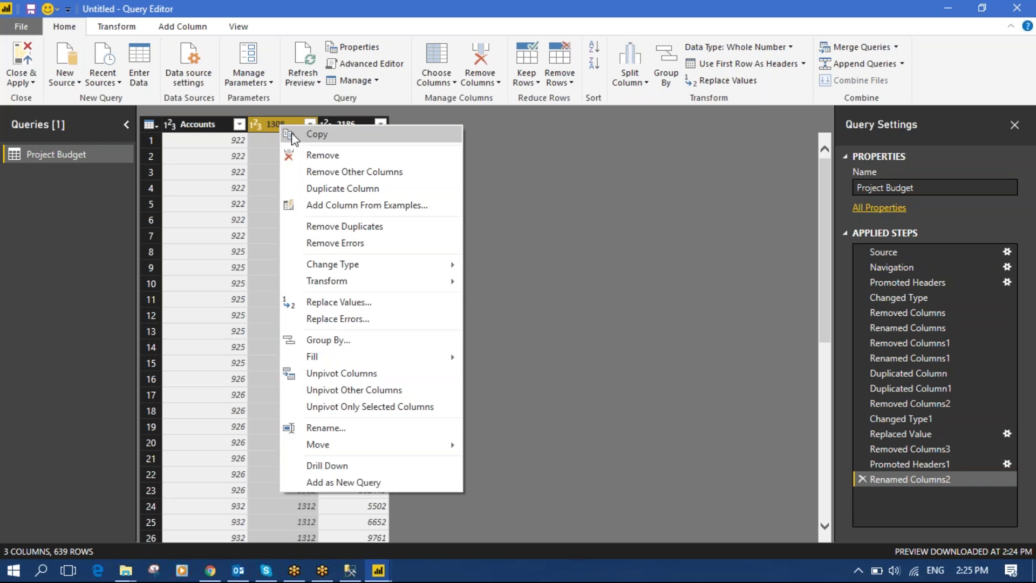
double_click(271, 128)
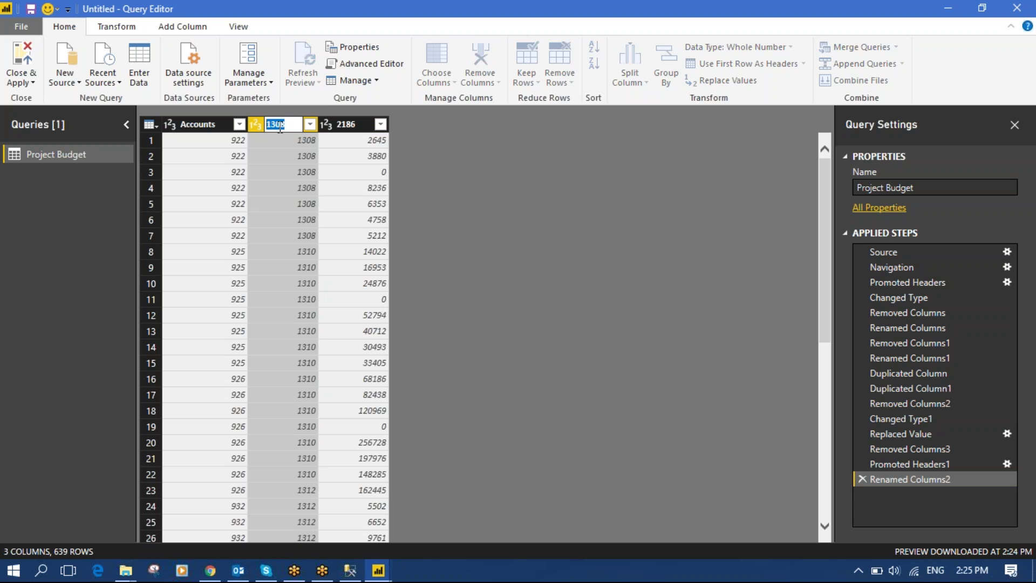
type("Projects")
left_click(342, 128)
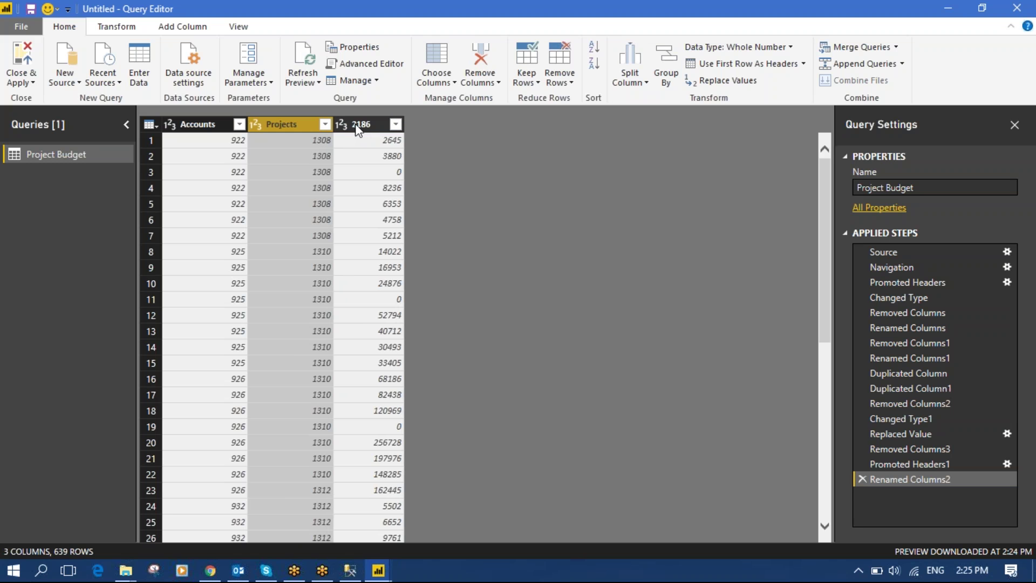
double_click(361, 122)
type("Bu")
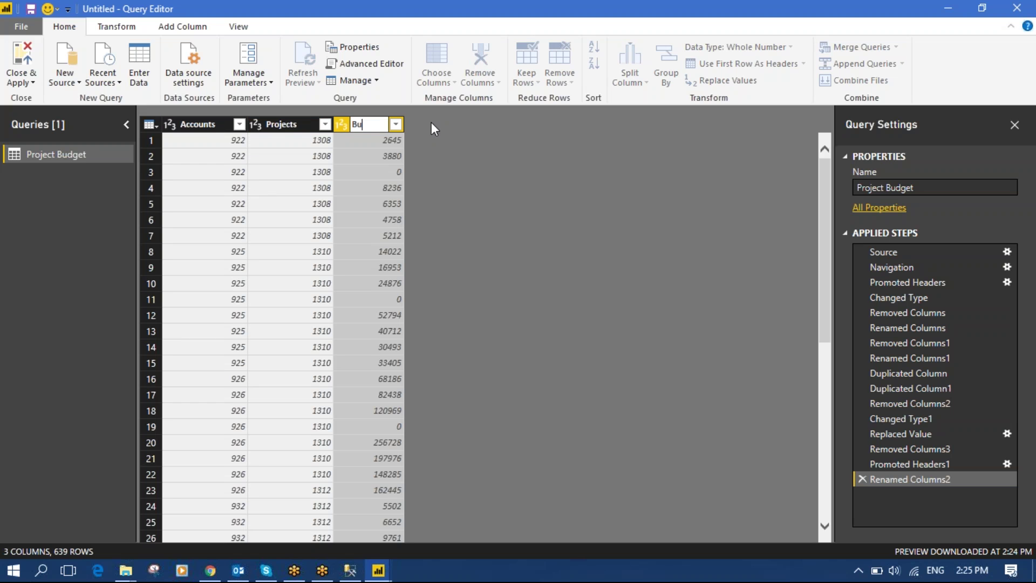
type("dgets")
key("Return")
Change the data type of the Accounts and Projects columns to Text.
left_click(199, 125)
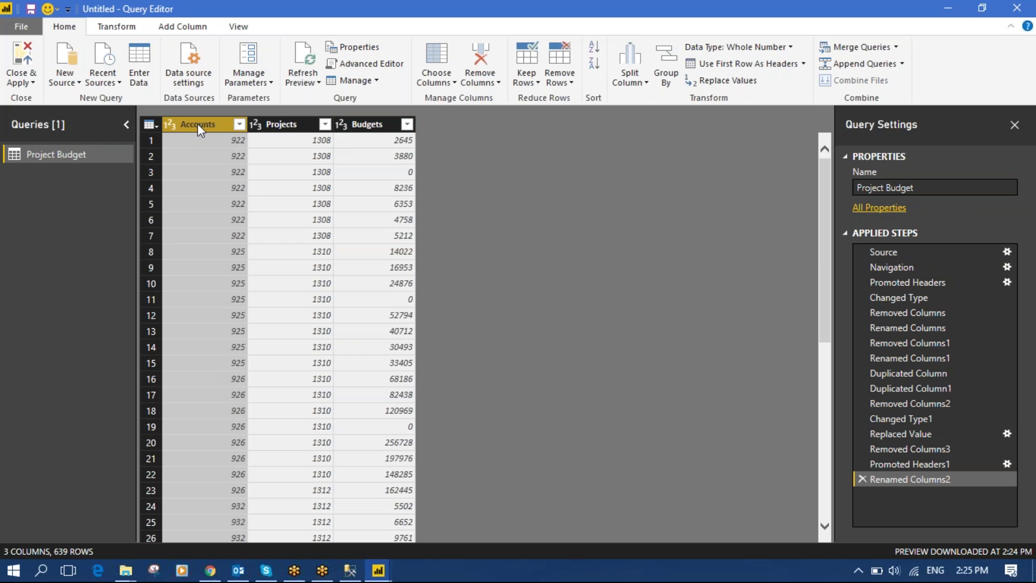
left_click(736, 47)
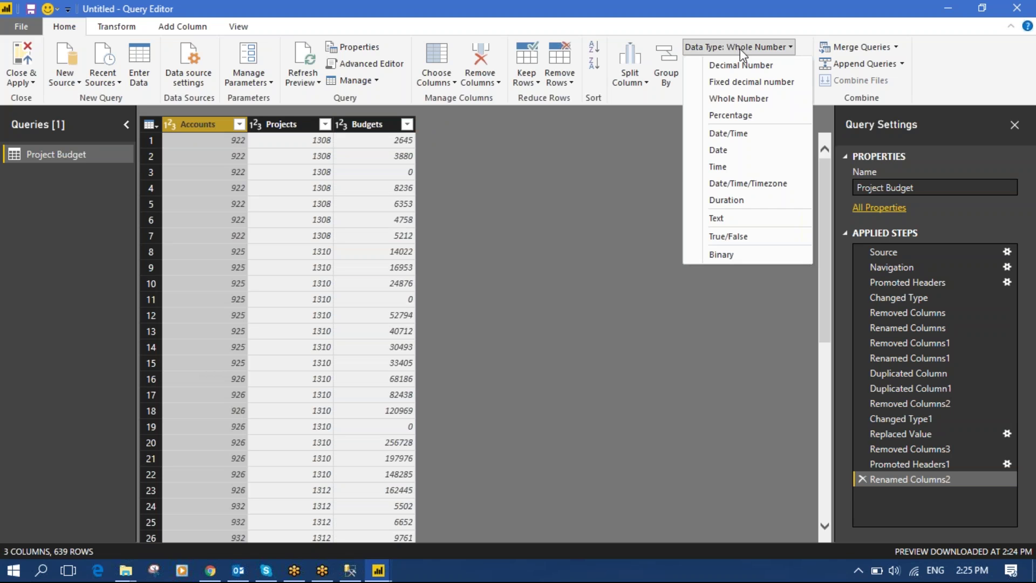
left_click(731, 217)
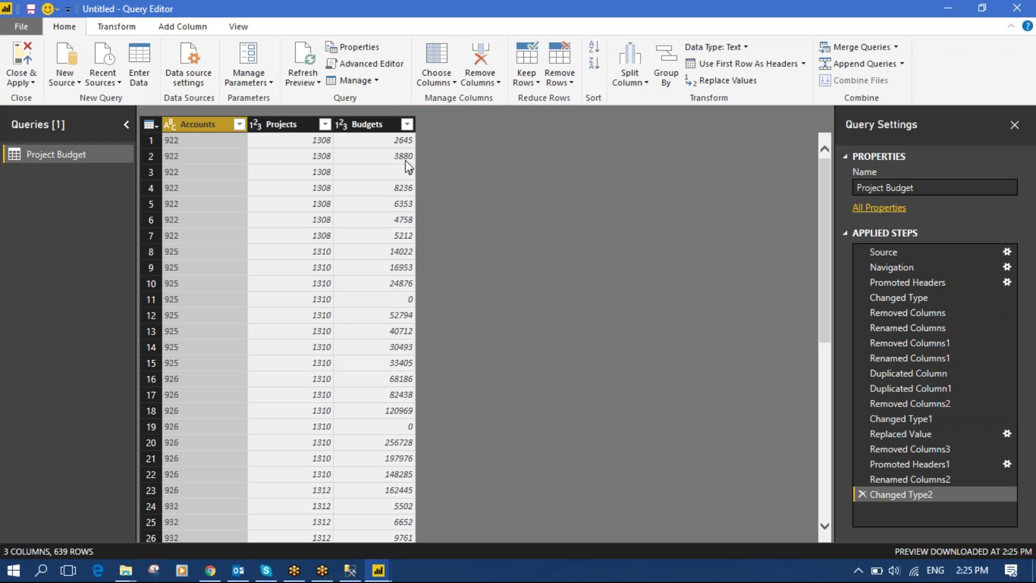
left_click(278, 123)
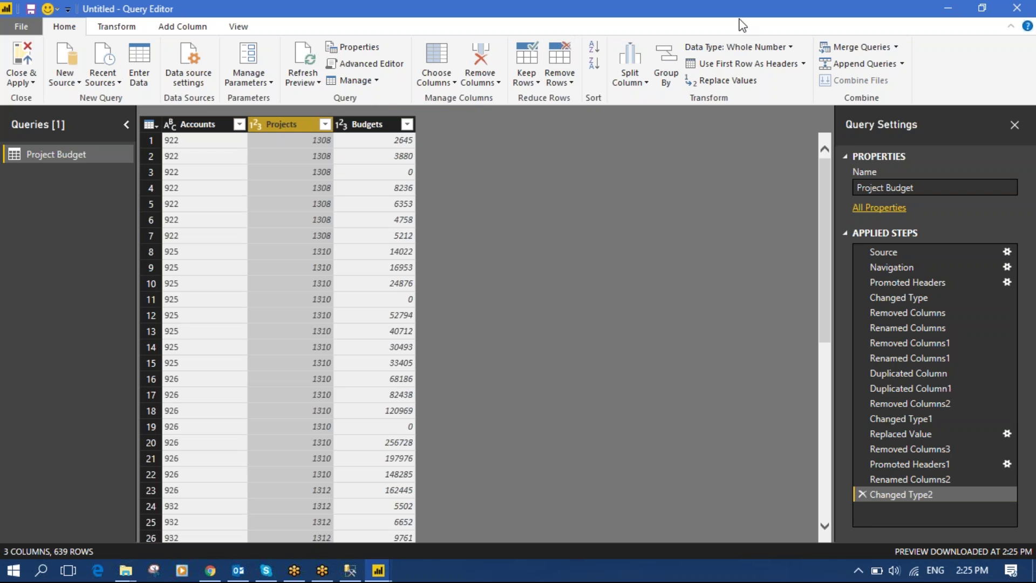
left_click(760, 49)
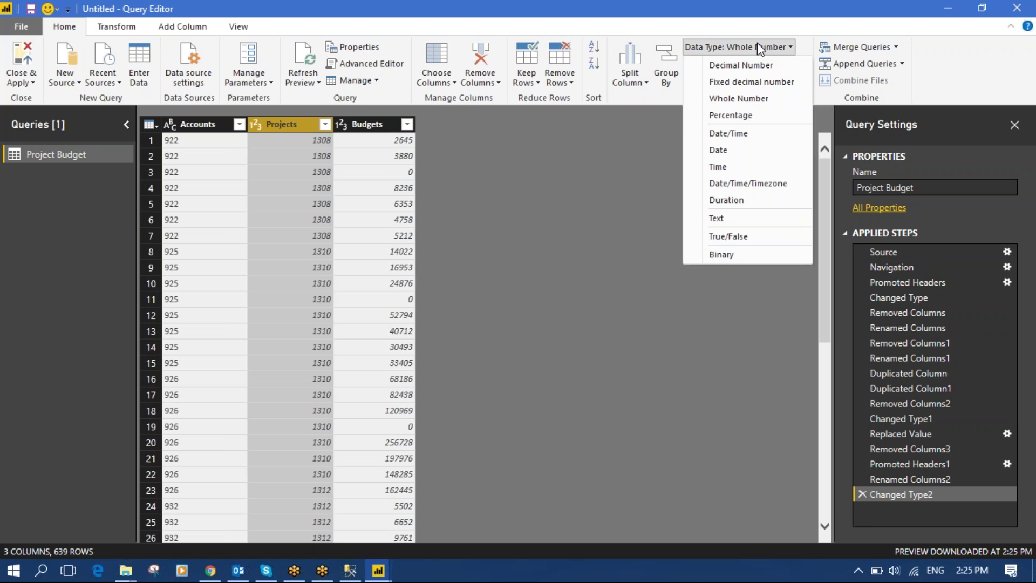
left_click(733, 219)
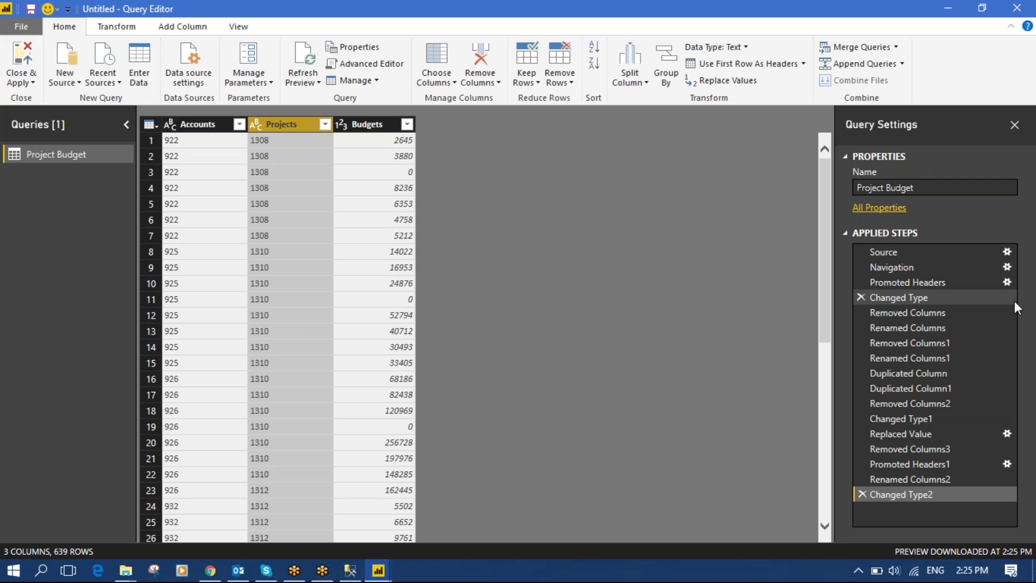
Apply the query changes, returning to the report, and delete the broken table visual from Page 1.
left_click(23, 61)
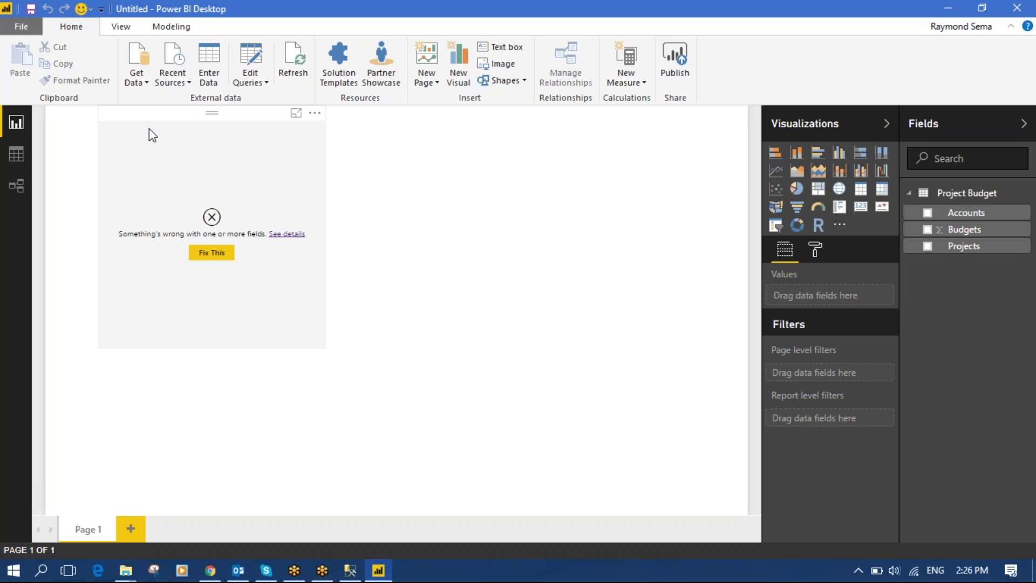
left_click(251, 122)
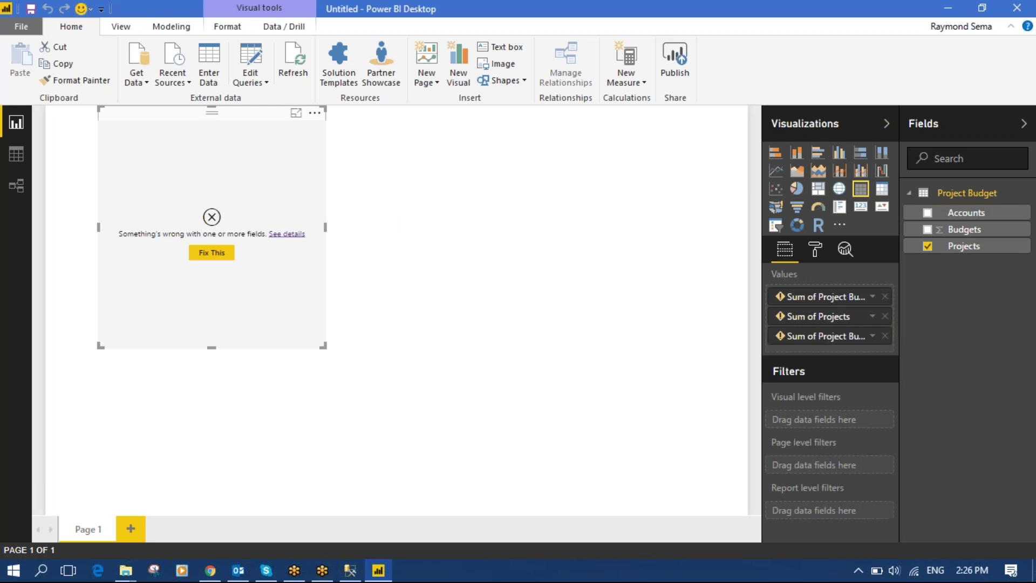
key("Delete")
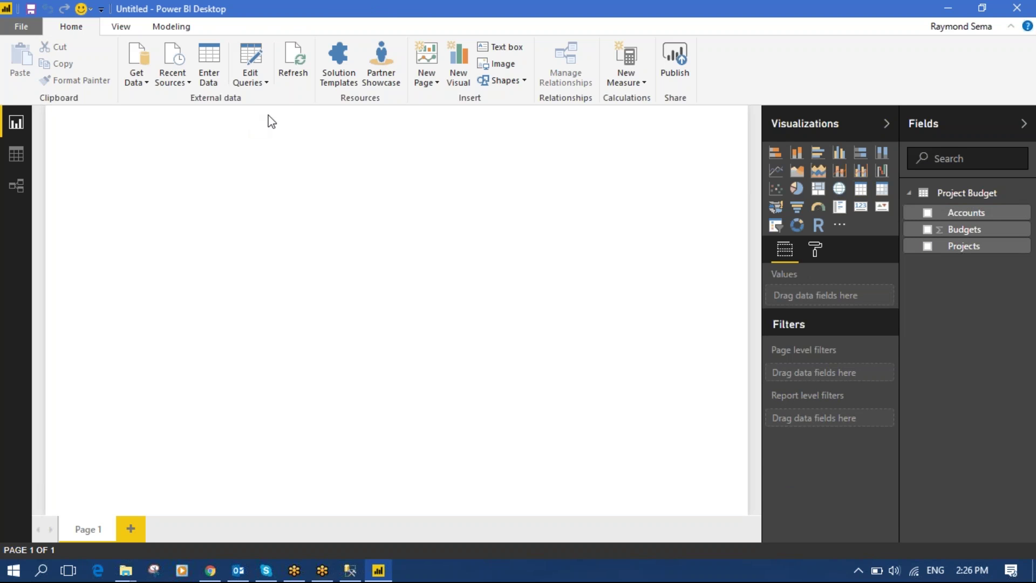
Build a new table visual on the report page from the Accounts, Projects and Budgets fields.
left_click_drag(965, 214, 145, 152)
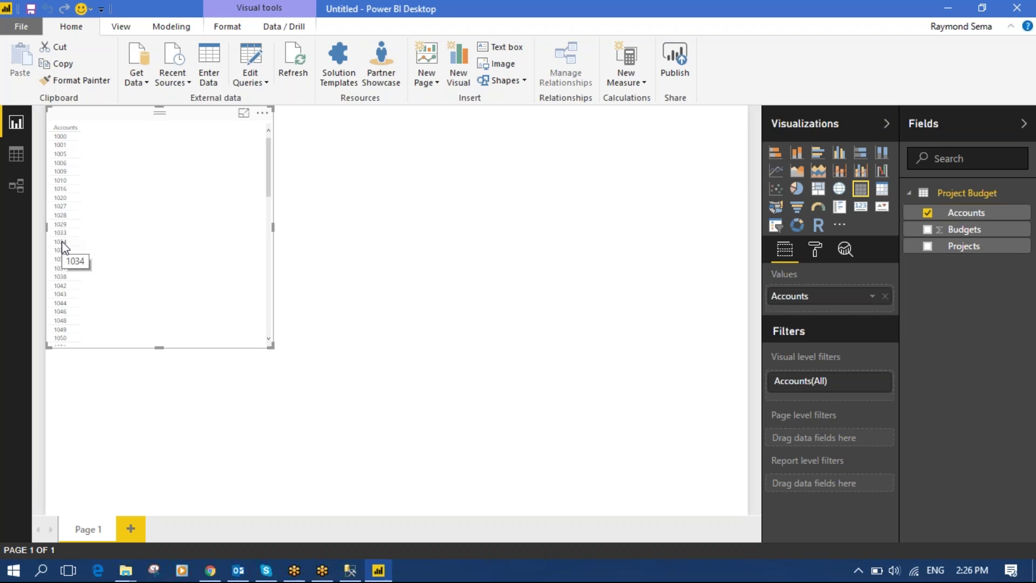
left_click_drag(970, 253, 153, 148)
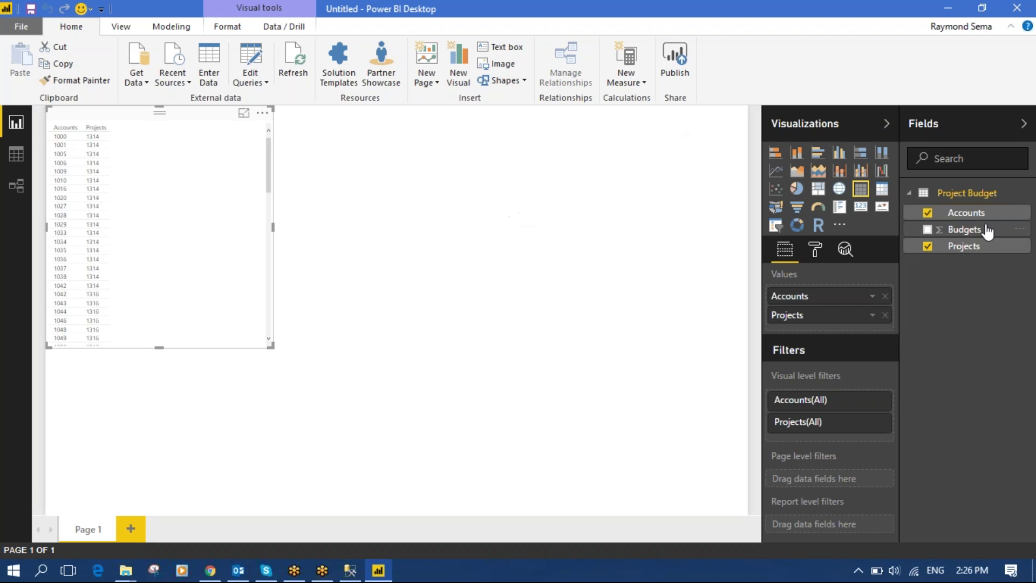
left_click_drag(958, 231, 170, 137)
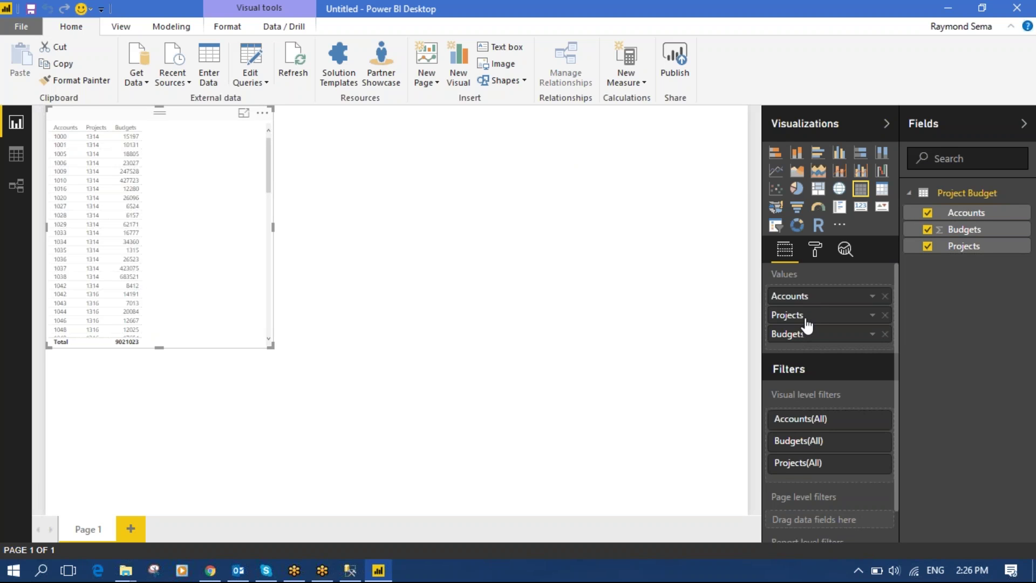
Narrow the table visual to a width of about 224 and set its text size to 10.
left_click(815, 250)
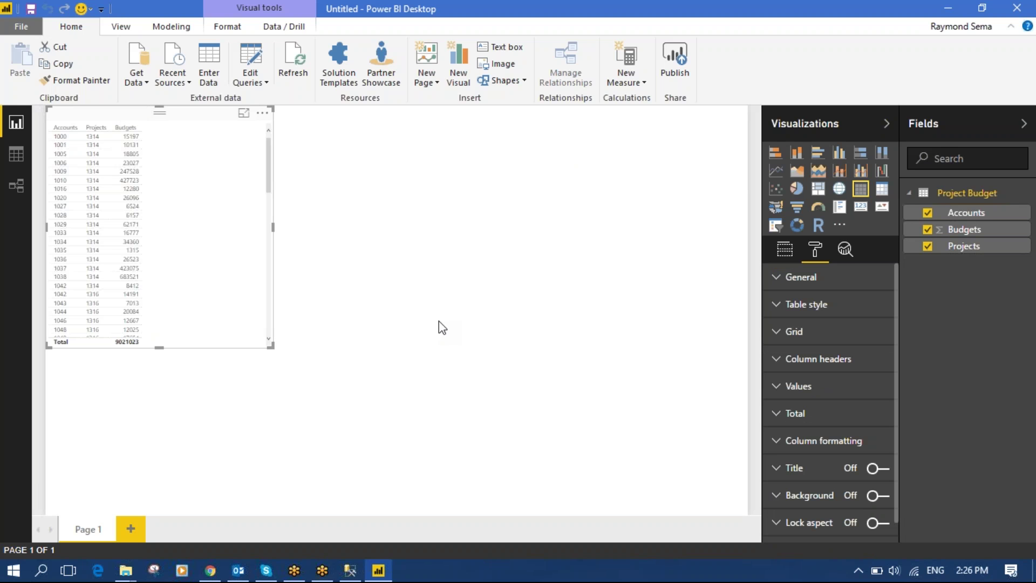
left_click_drag(274, 226, 167, 227)
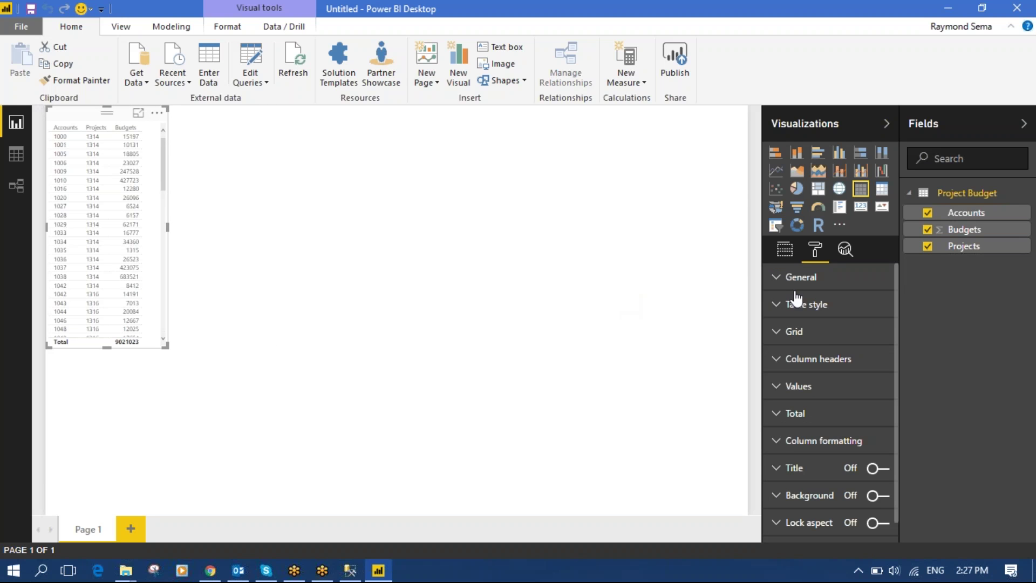
left_click(777, 278)
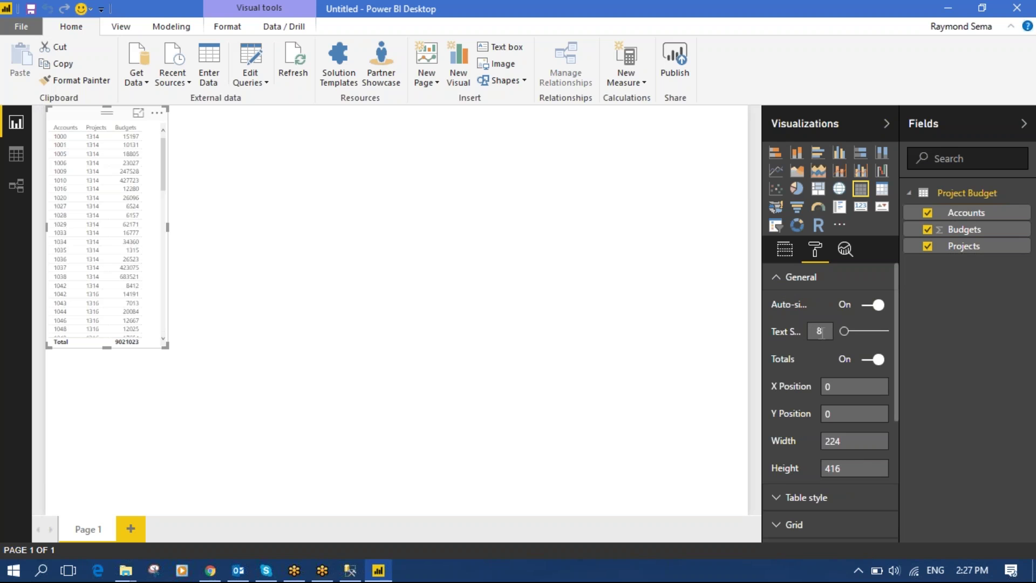
key("BackSpace")
type("10")
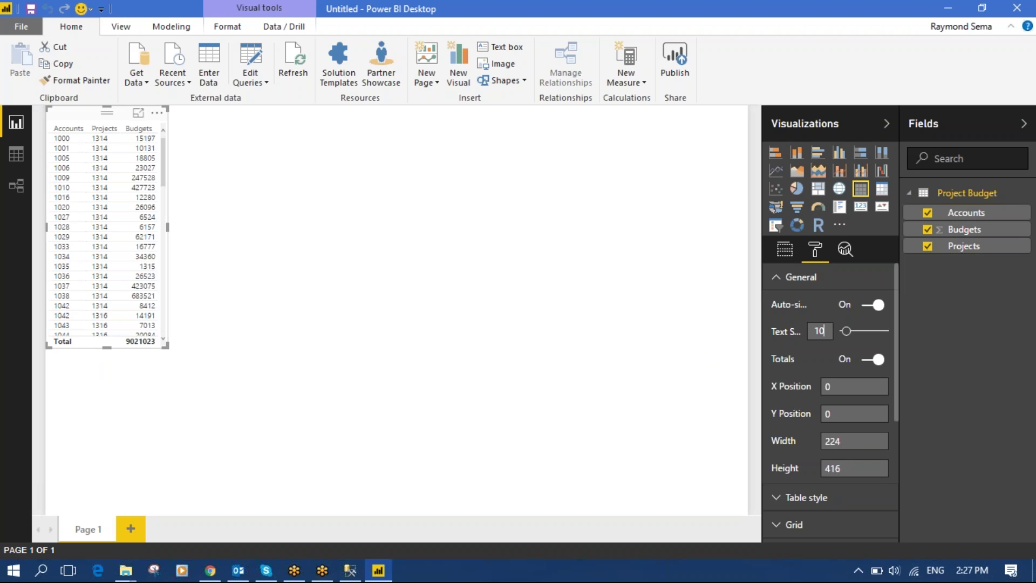
scroll(826, 355, "down", 4)
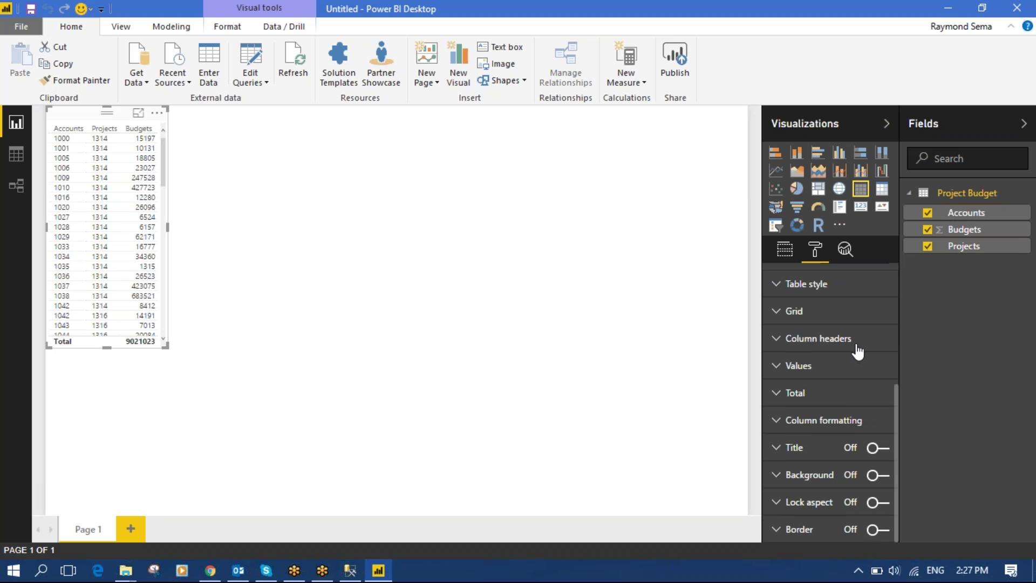
scroll(858, 353, "up", 4)
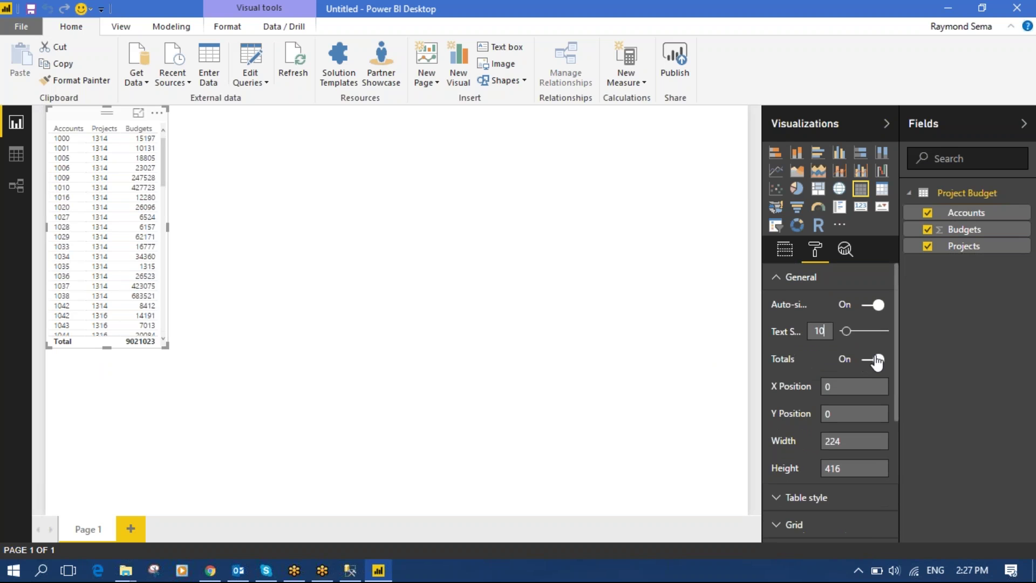
left_click(786, 283)
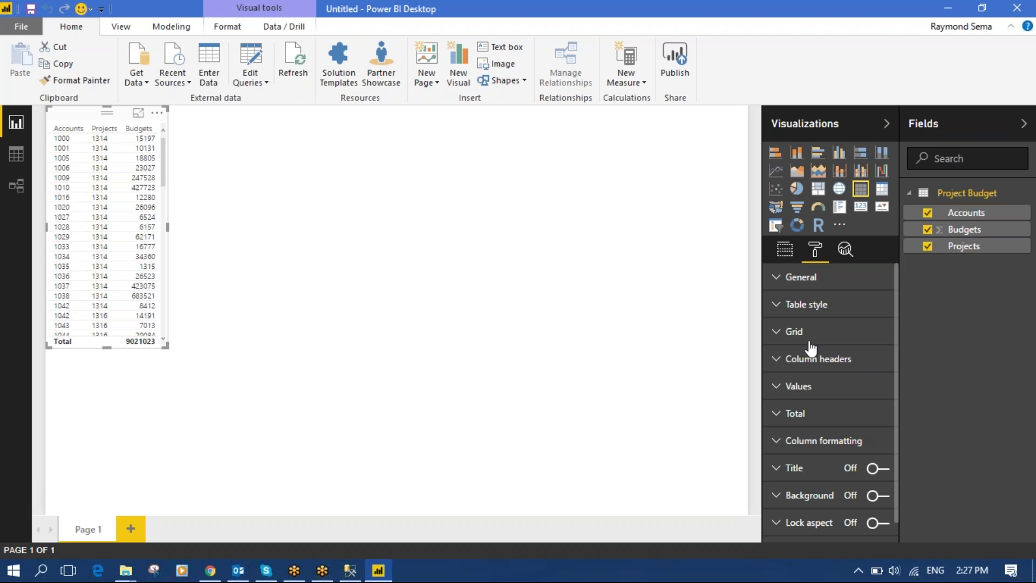
Turn on the vertical grid for the table visual and look through its other grid formatting options.
left_click(777, 337)
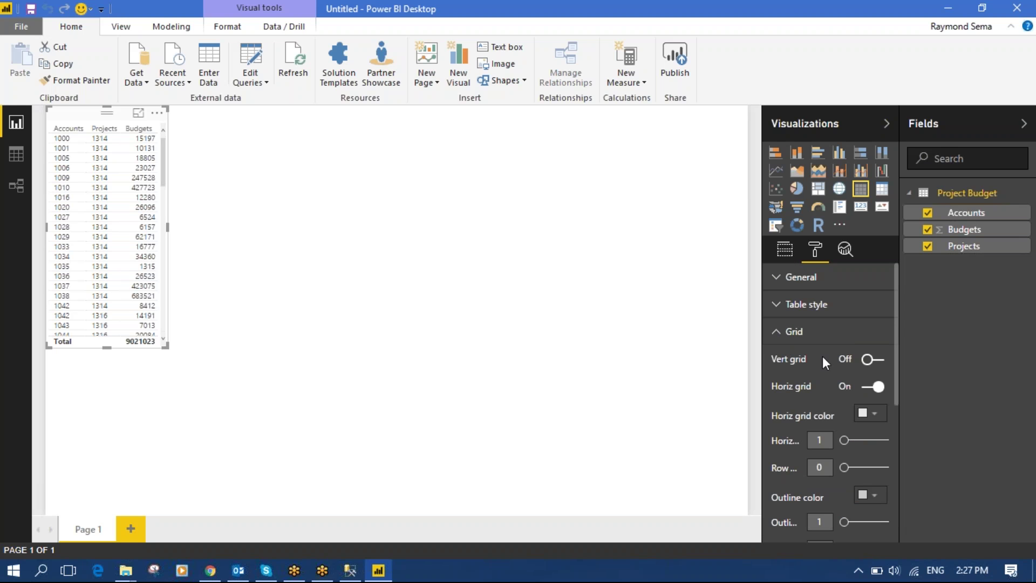
left_click(868, 361)
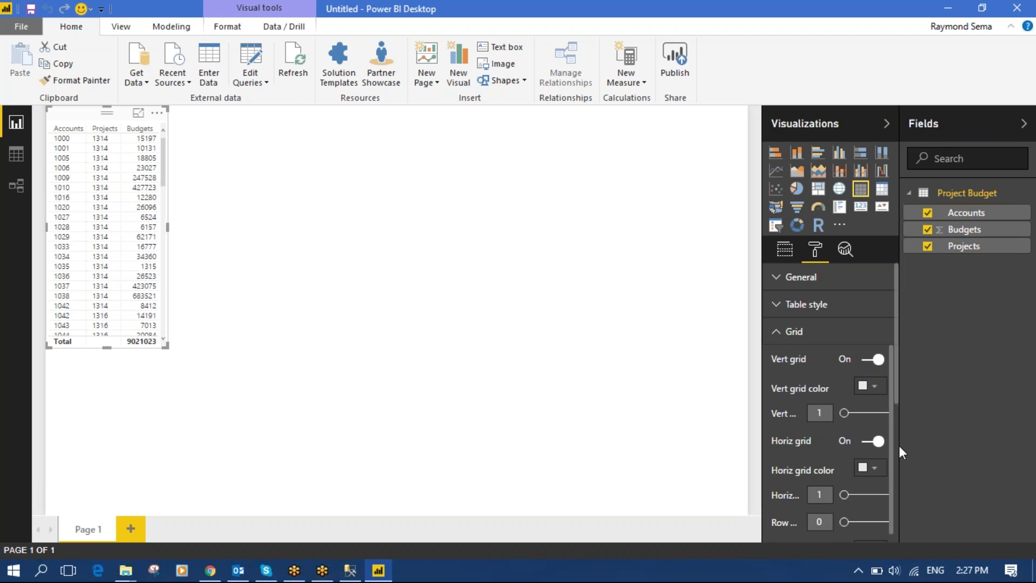
scroll(853, 413, "down", 1)
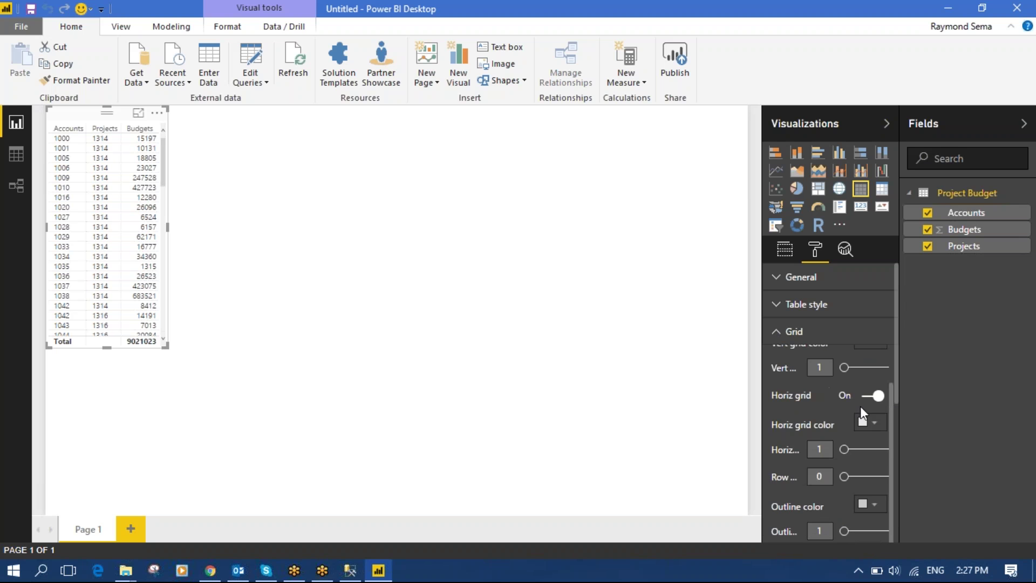
scroll(860, 405, "up", 1)
scroll(860, 406, "down", 3)
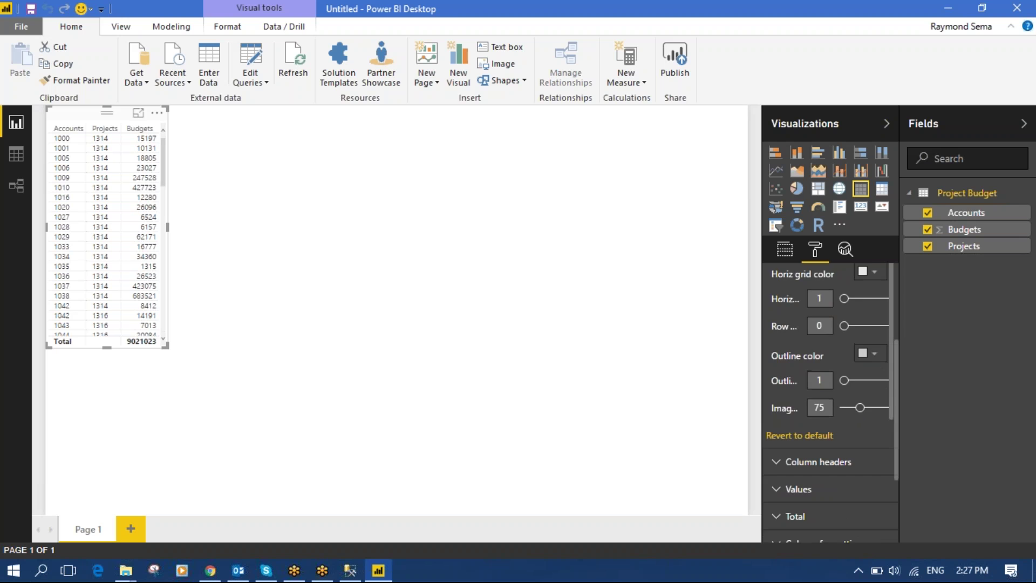
scroll(847, 394, "up", 3)
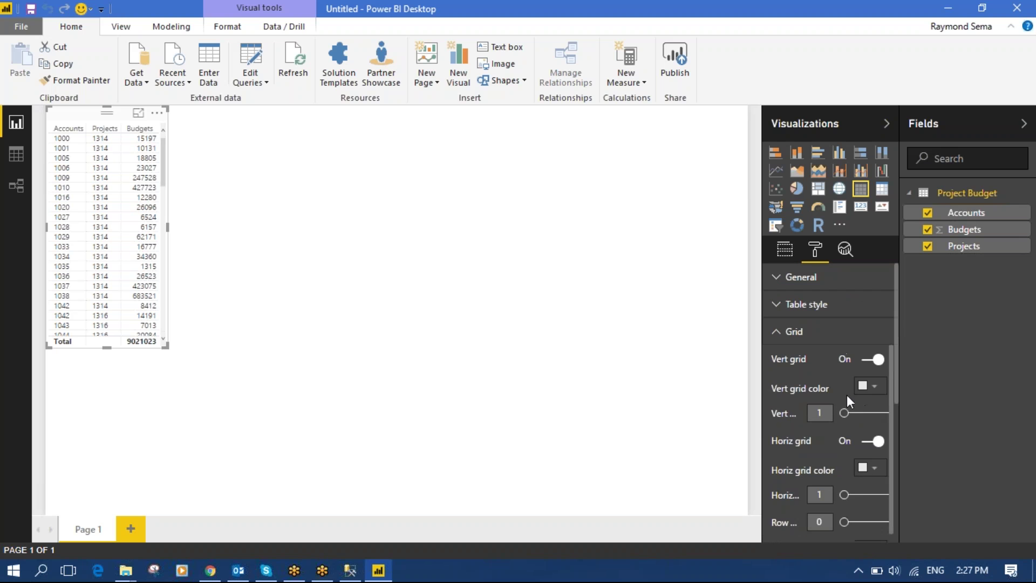
left_click(775, 334)
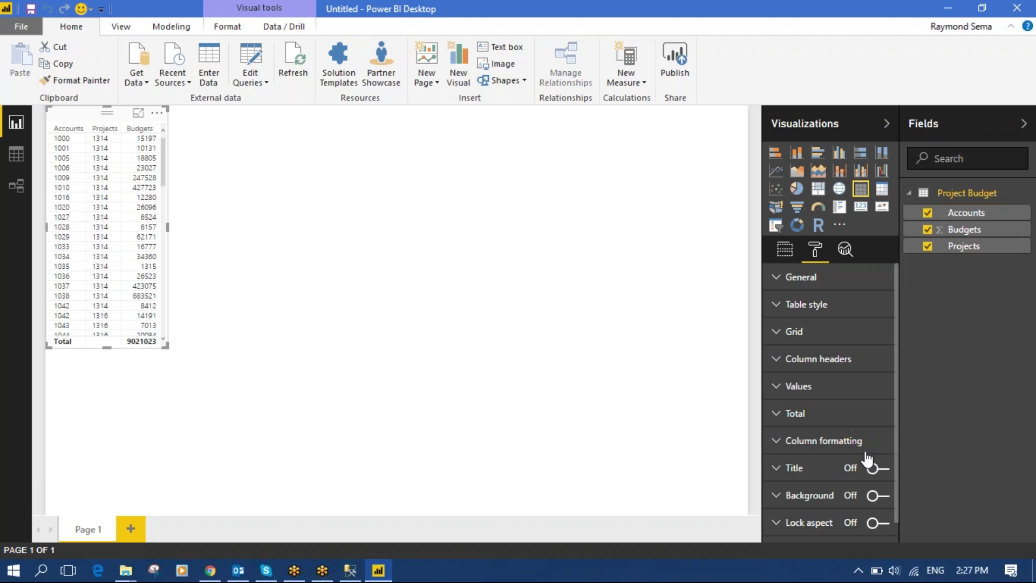
Apply the Minimal table style to the table visual.
scroll(853, 432, "down", 1)
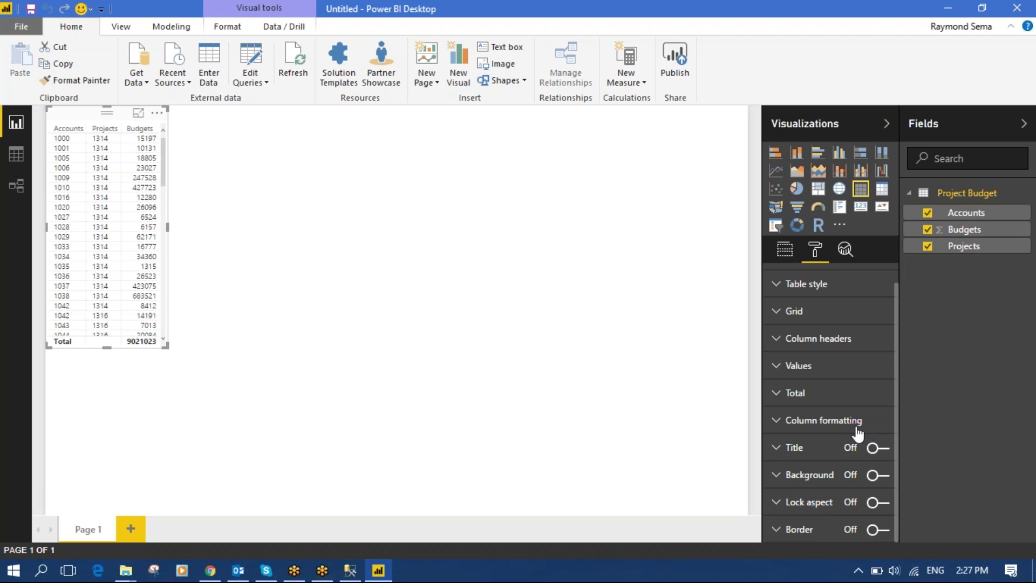
scroll(860, 409, "up", 1)
scroll(861, 408, "up", 1)
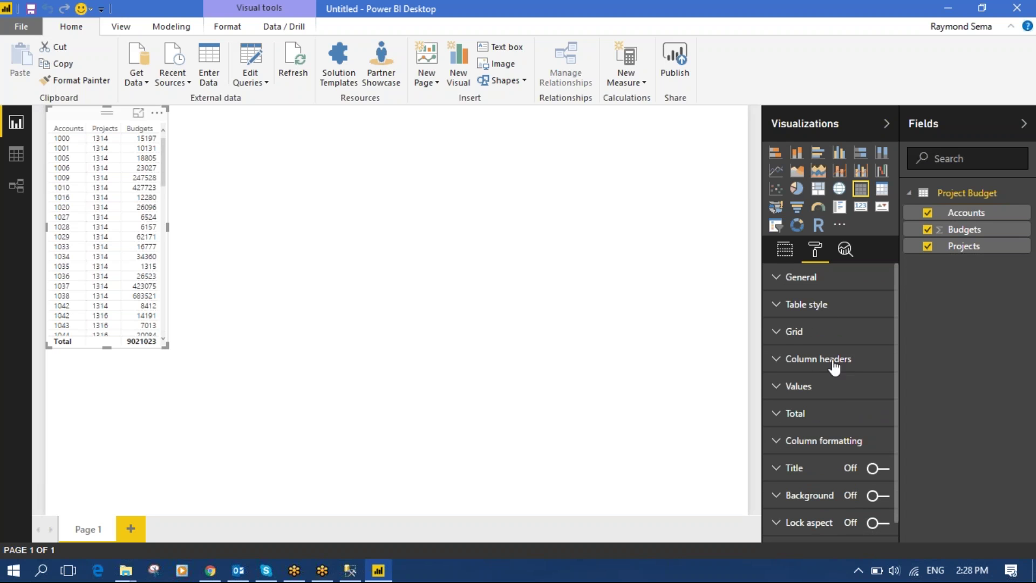
left_click(777, 304)
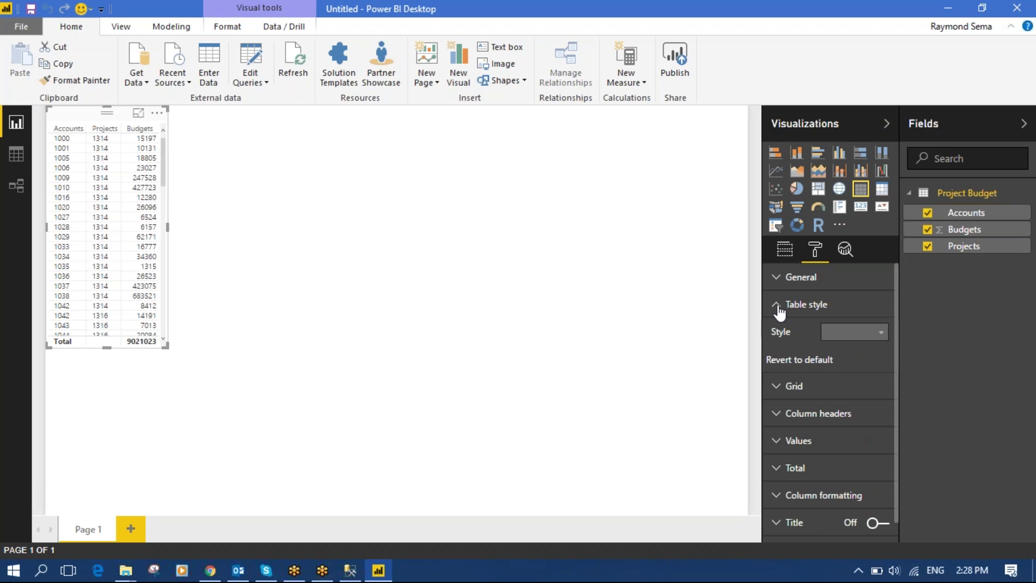
left_click(883, 340)
left_click(858, 366)
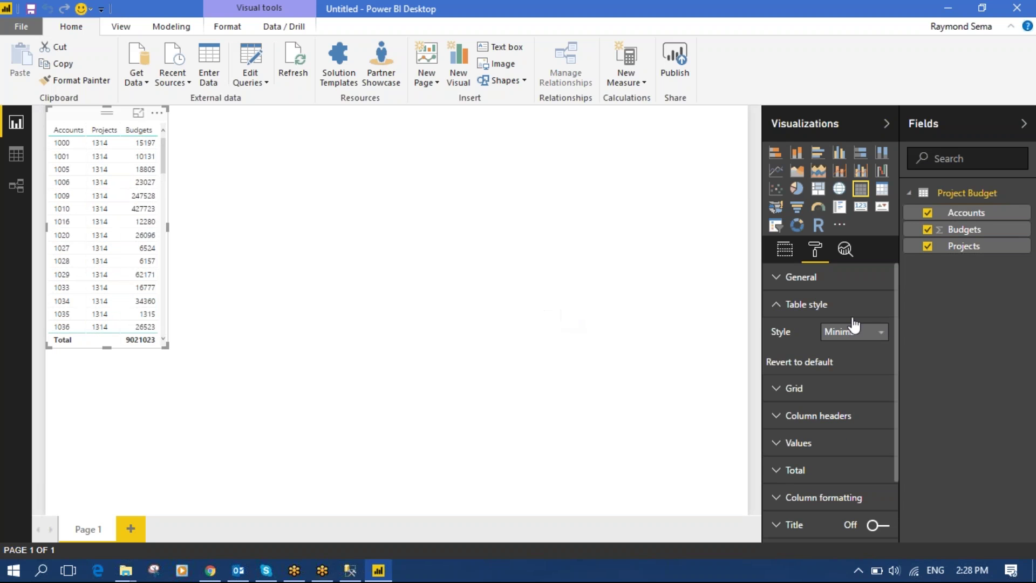
left_click(883, 335)
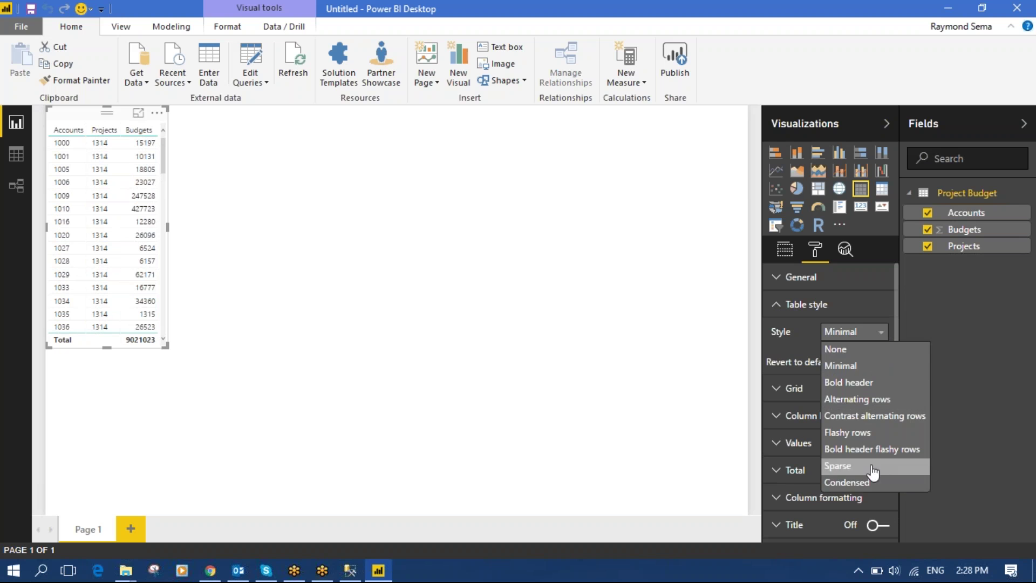
left_click(783, 305)
left_click(213, 314)
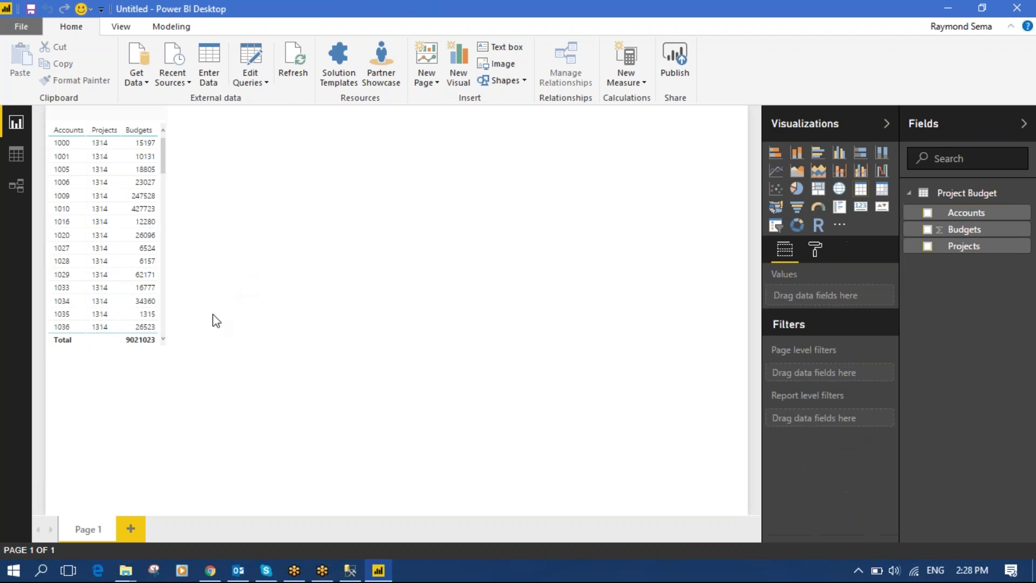
Shorten the table visual to show about seven data rows and widen it slightly.
left_click(135, 320)
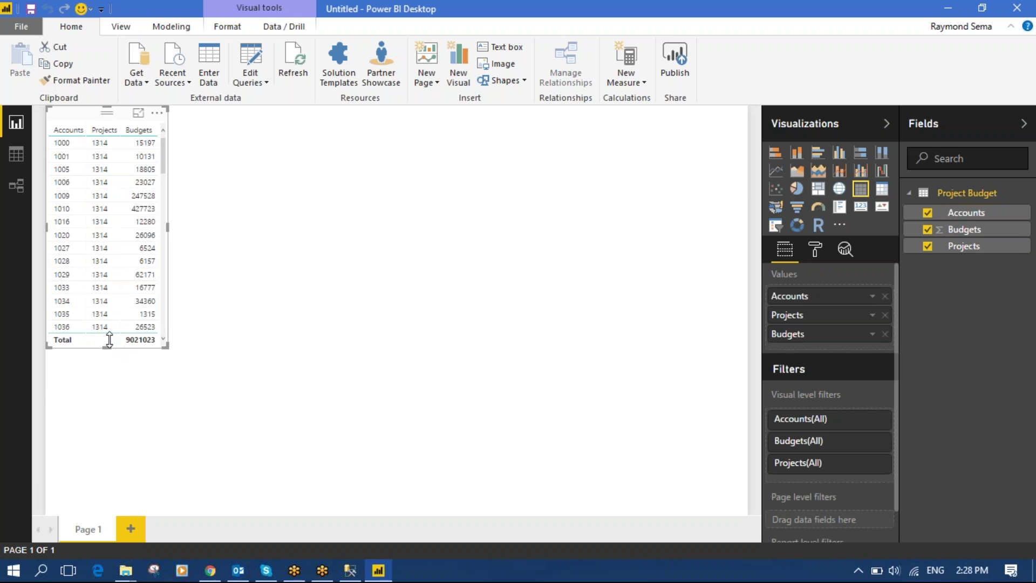
left_click_drag(109, 340, 109, 242)
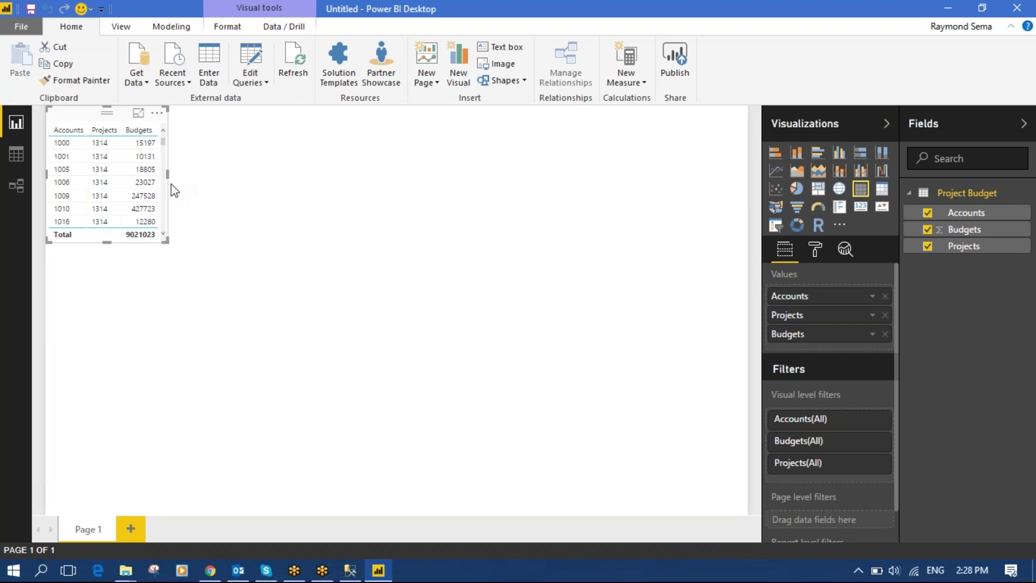
left_click_drag(167, 174, 185, 174)
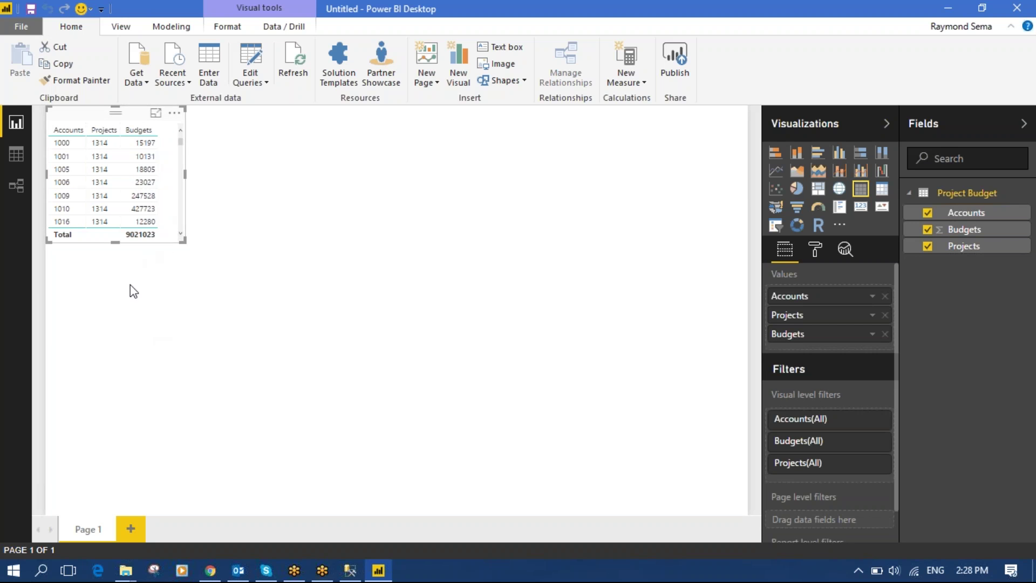
left_click(162, 254)
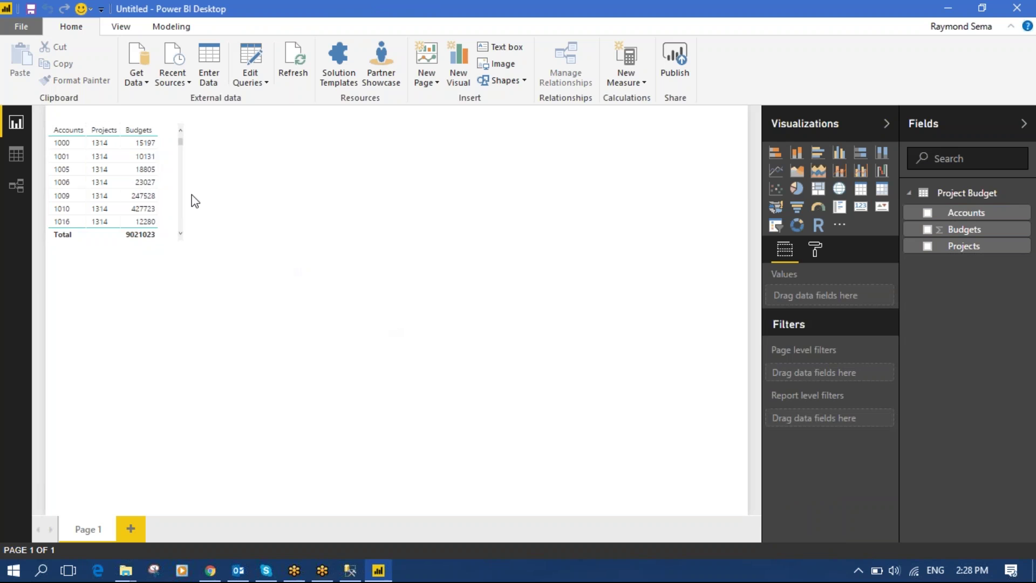
left_click(116, 169)
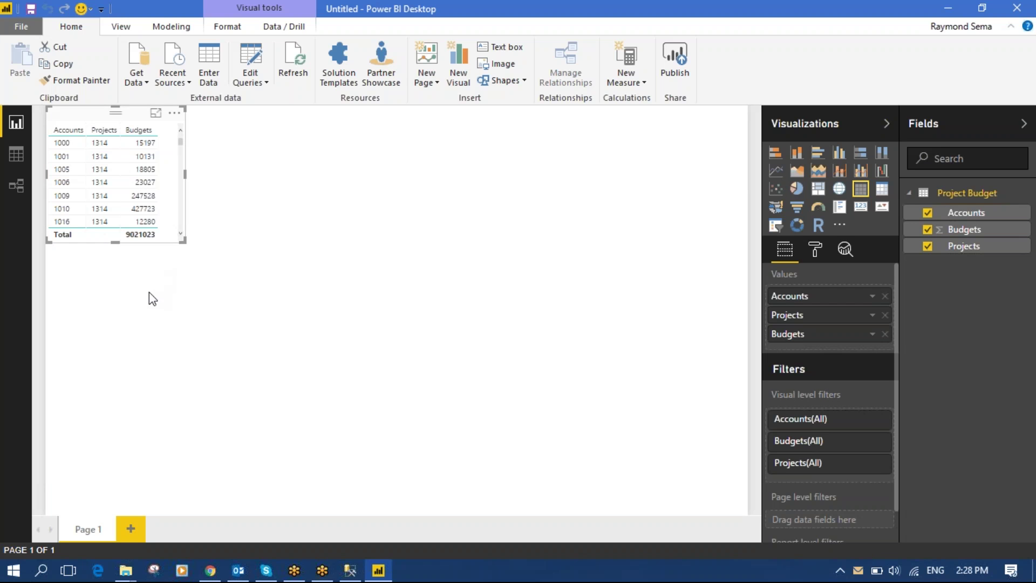
left_click(839, 152)
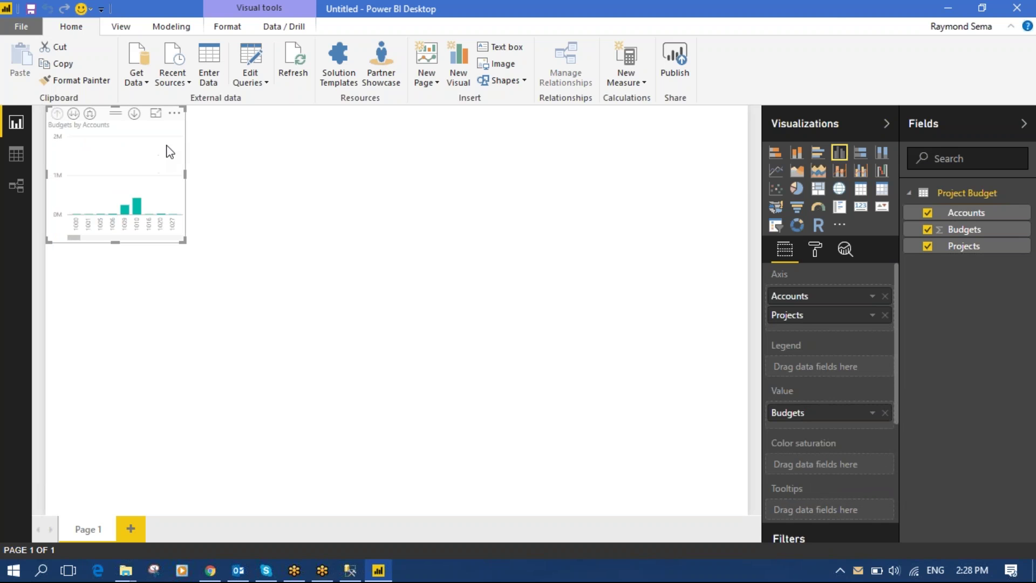
key("ctrl+z")
Add an empty clustered column chart below the table as a separate visual and widen it to about twice its width.
left_click(245, 160)
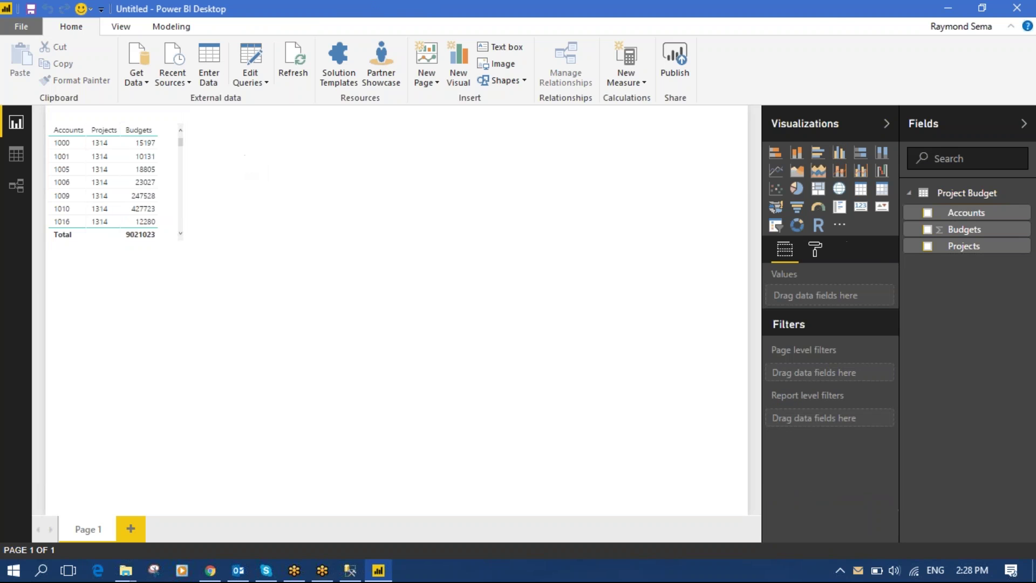
left_click(839, 153)
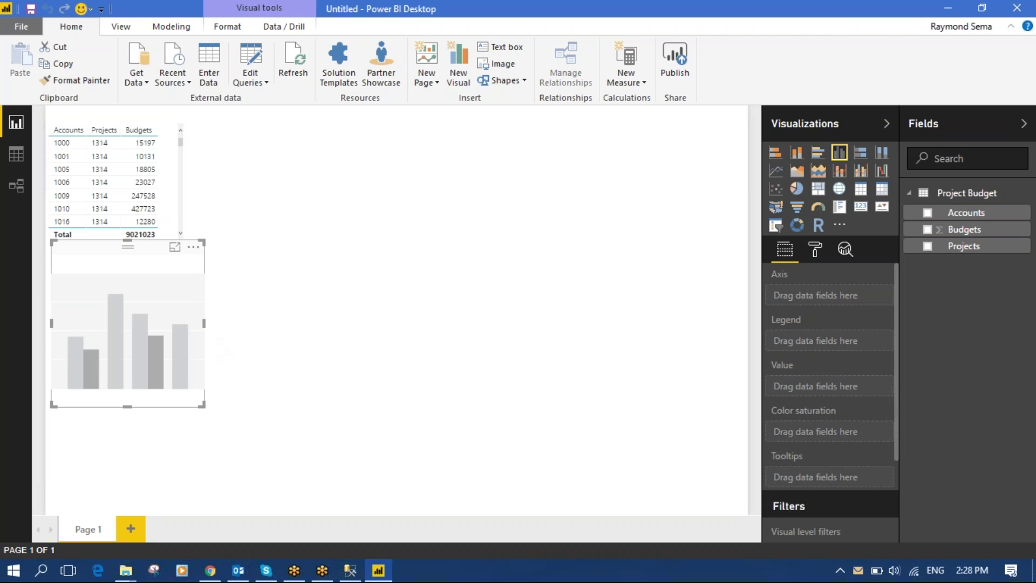
left_click_drag(204, 324, 362, 330)
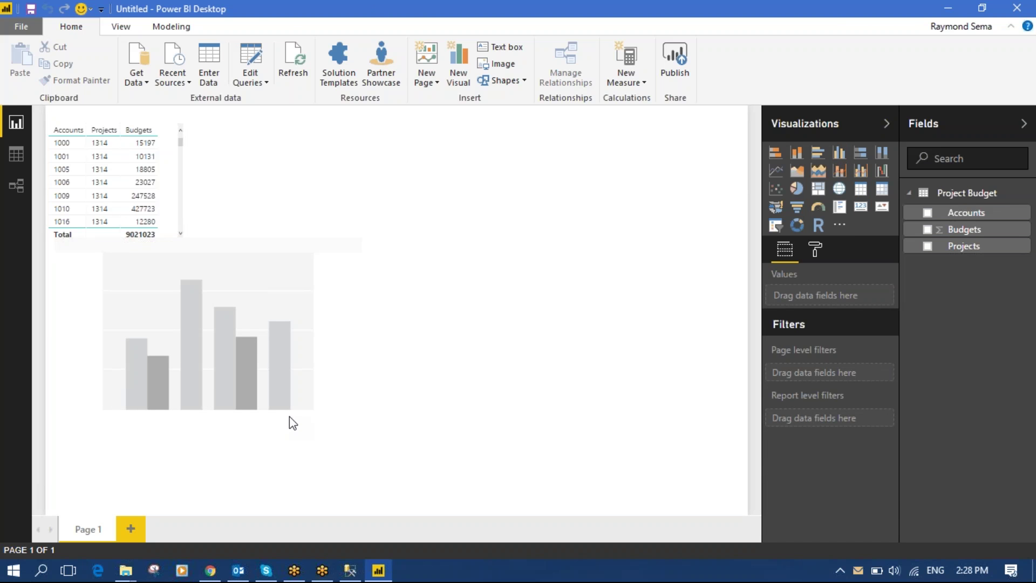
left_click(248, 364)
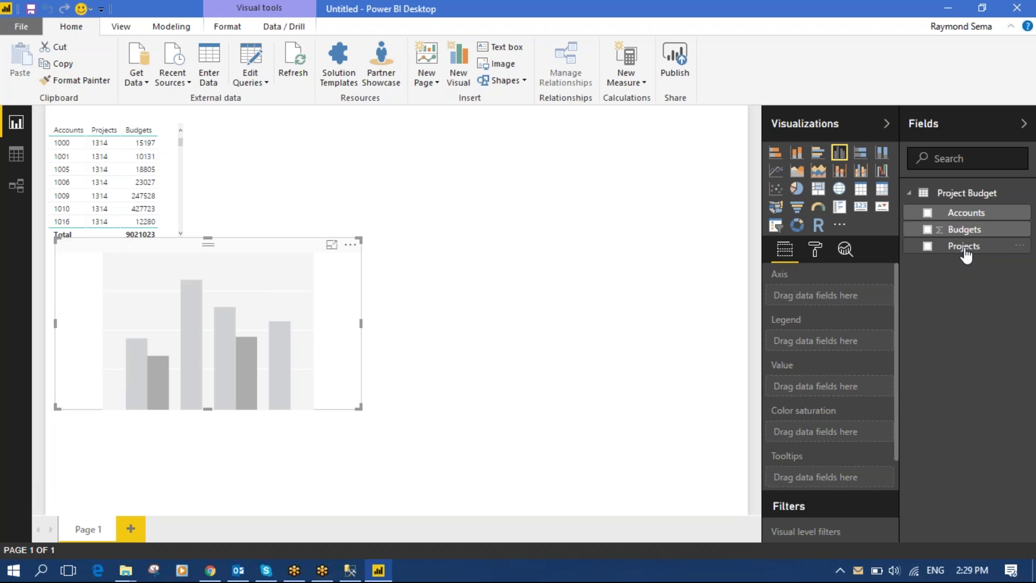
Plot Budgets by Projects in the clustered column chart, with Projects as the axis and Budgets as the value.
left_click_drag(966, 250, 802, 296)
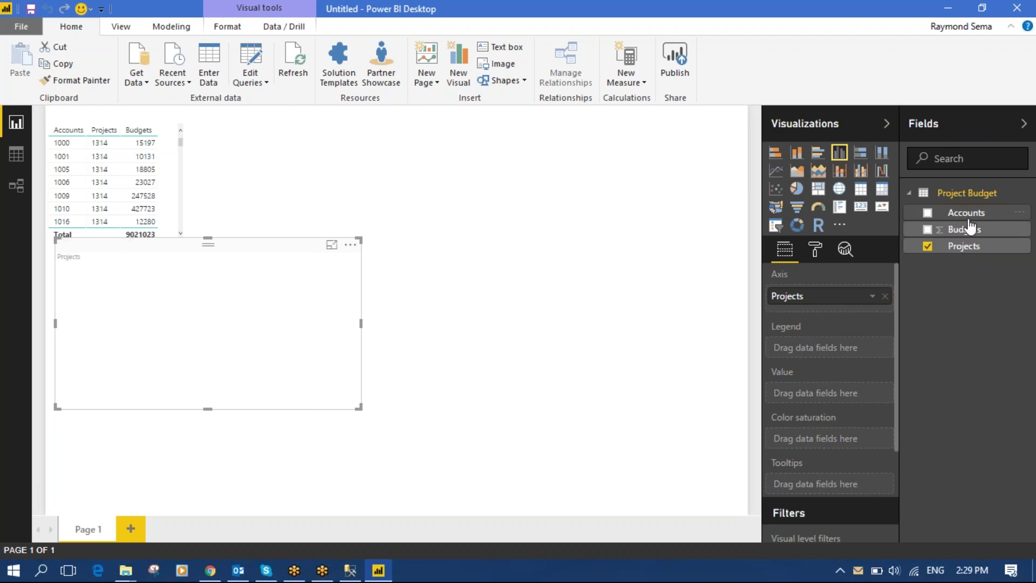
left_click_drag(964, 231, 826, 399)
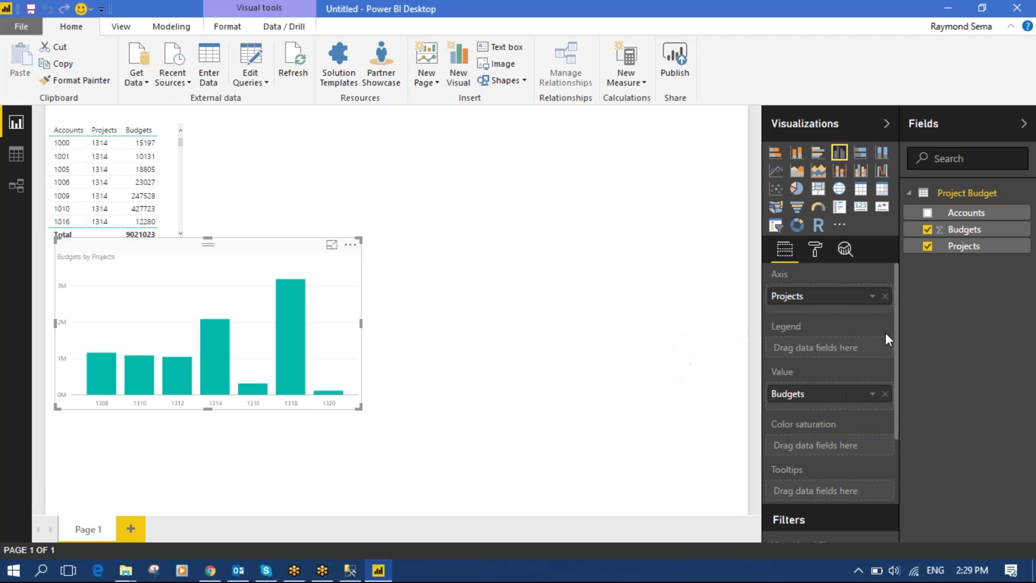
mouse_move(895, 364)
left_mouse_down()
mouse_move(896, 384)
mouse_move(896, 364)
left_mouse_up()
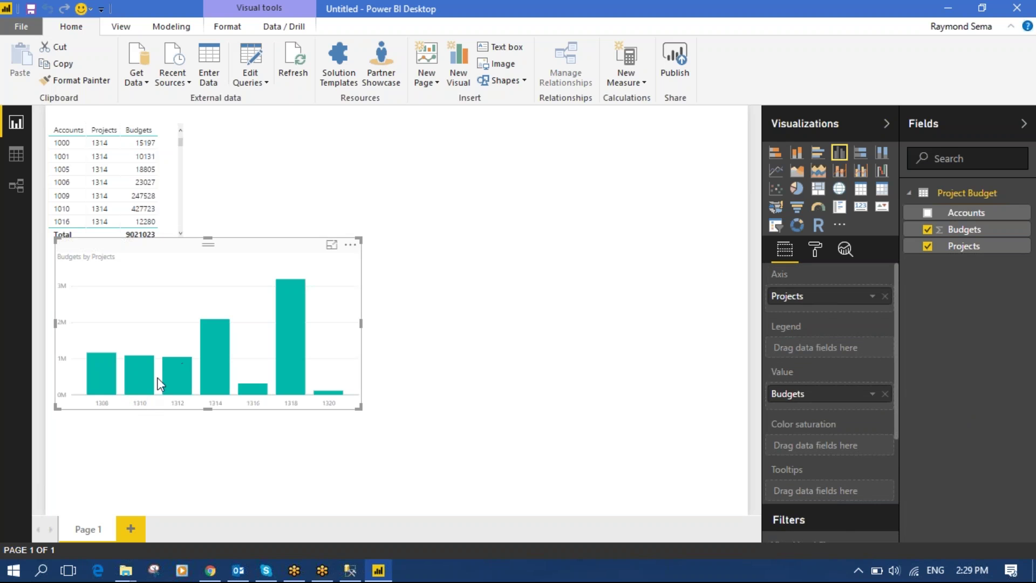
Enlarge the column chart in width and height and move it slightly down, clear of the table's total row.
left_click_drag(361, 324, 438, 325)
left_click_drag(247, 409, 256, 457)
mouse_move(267, 409)
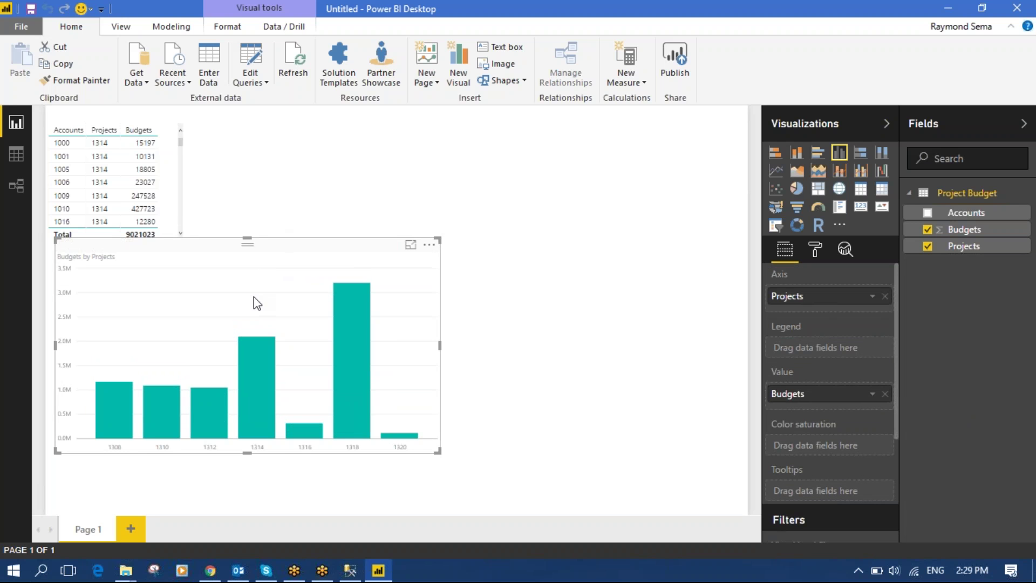
left_click_drag(202, 296, 200, 303)
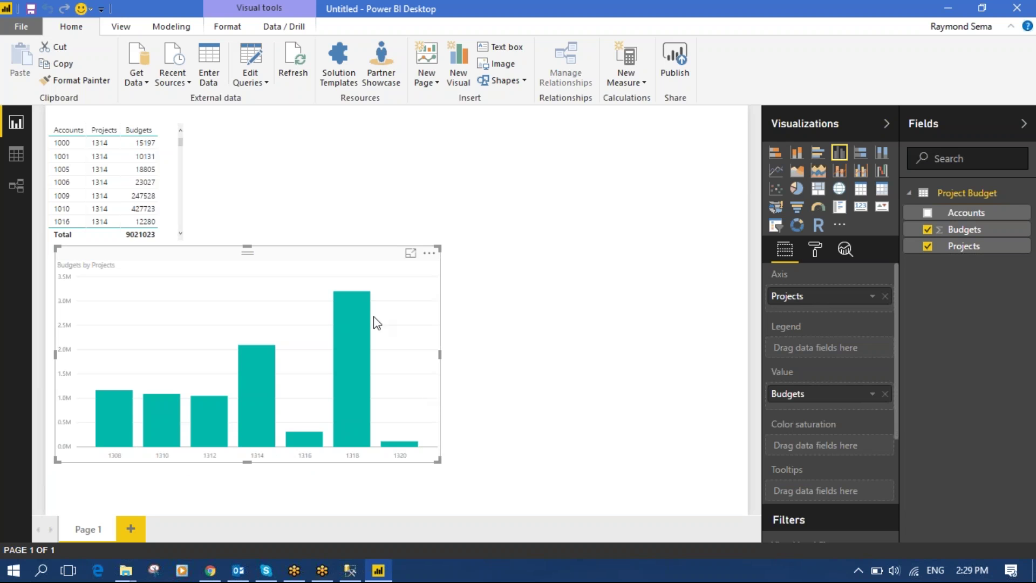
Inspect the budget of project 1318 in the column chart and leave the chart deselected.
mouse_move(356, 403)
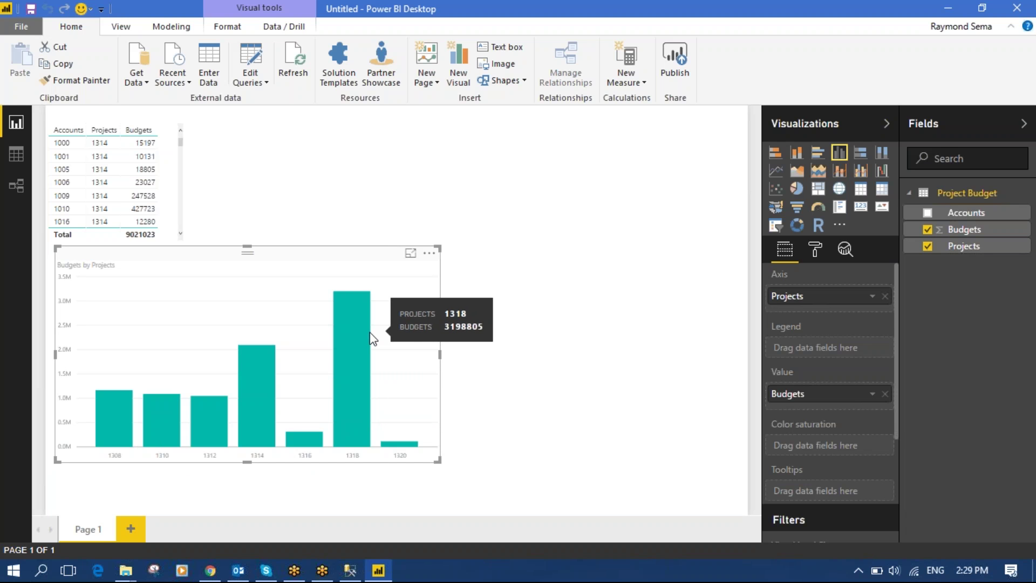
left_click(562, 317)
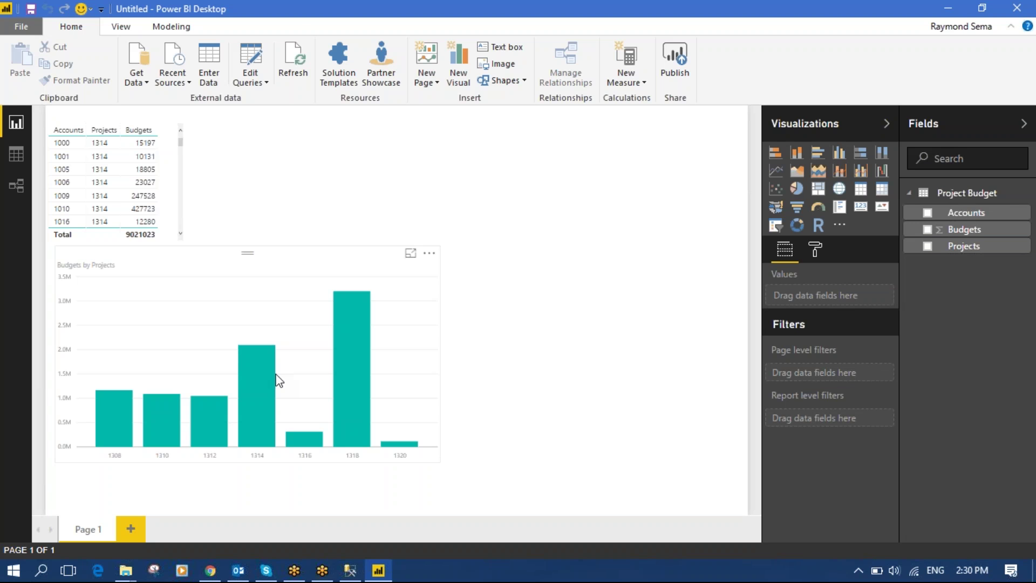
left_click(122, 353)
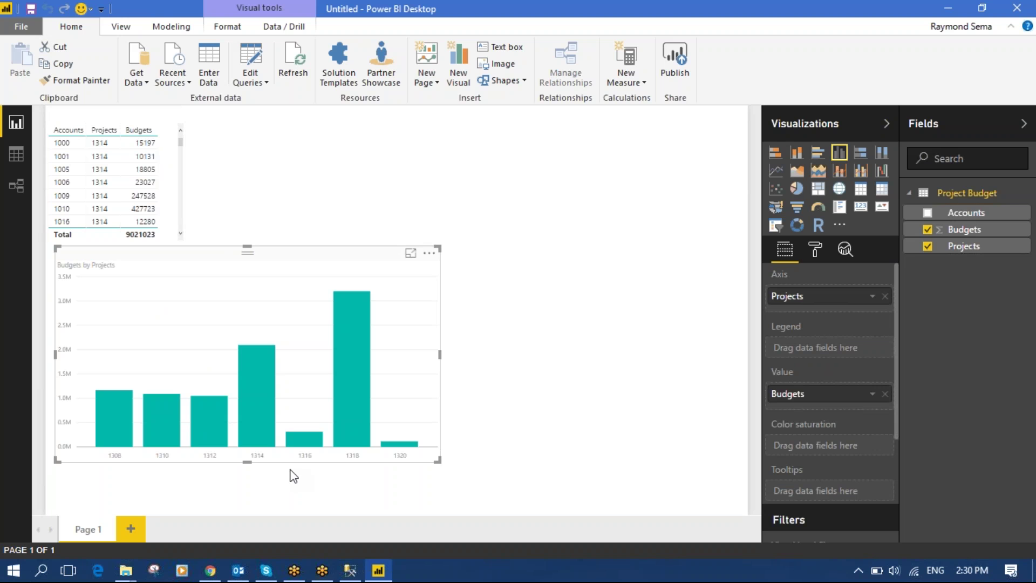
left_click(519, 337)
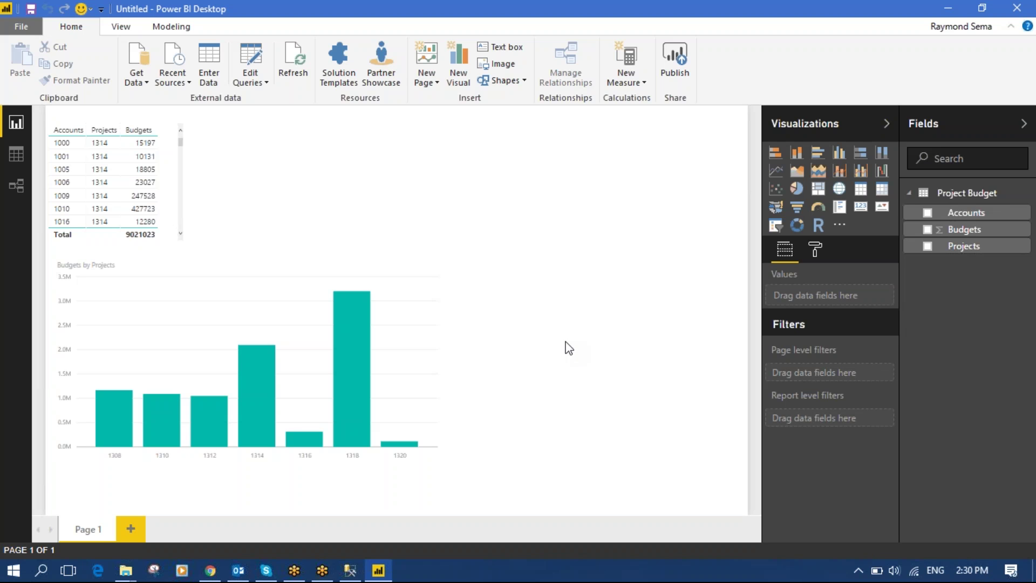
Publish the report to Power BI, saving it as First Report in the BI Train folder, and dismiss the publishing confirmation.
left_click(675, 55)
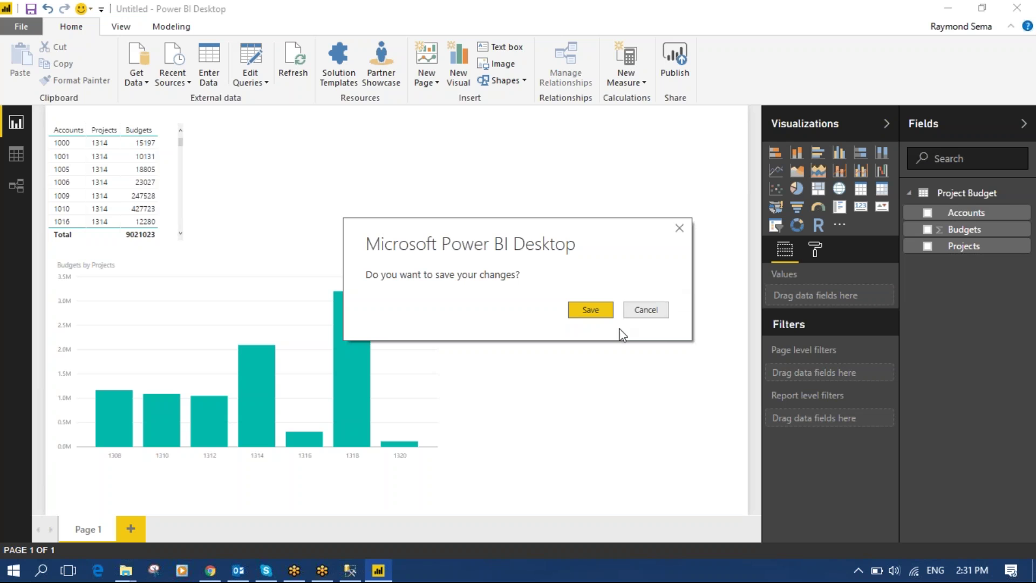
left_click(594, 315)
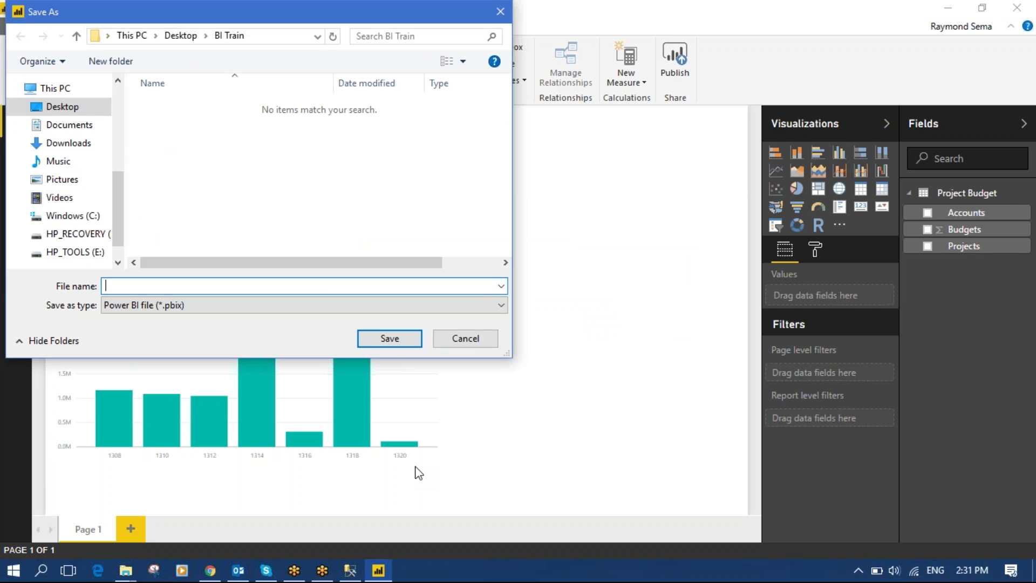
type("First Report")
left_click(389, 340)
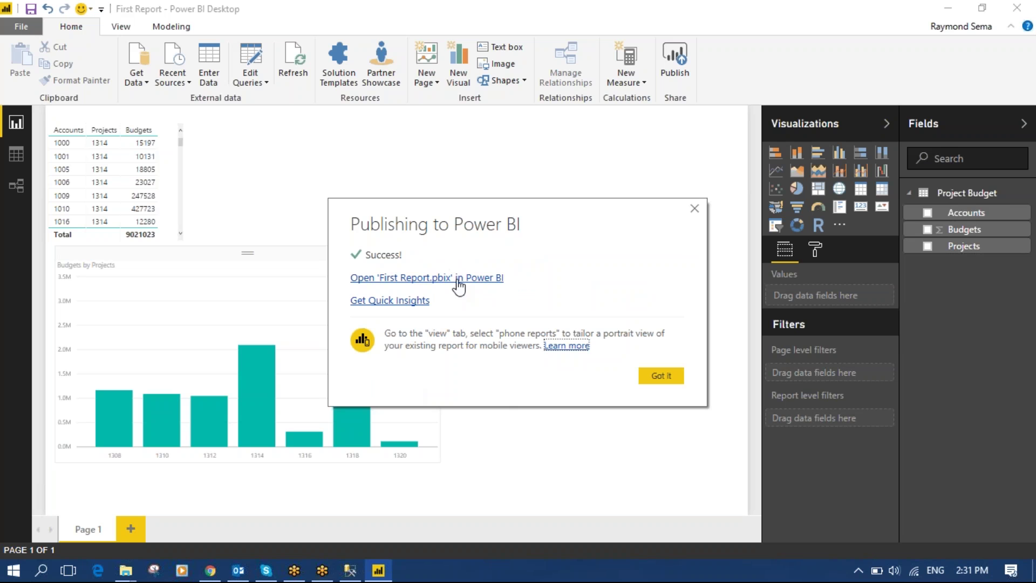
left_click(663, 376)
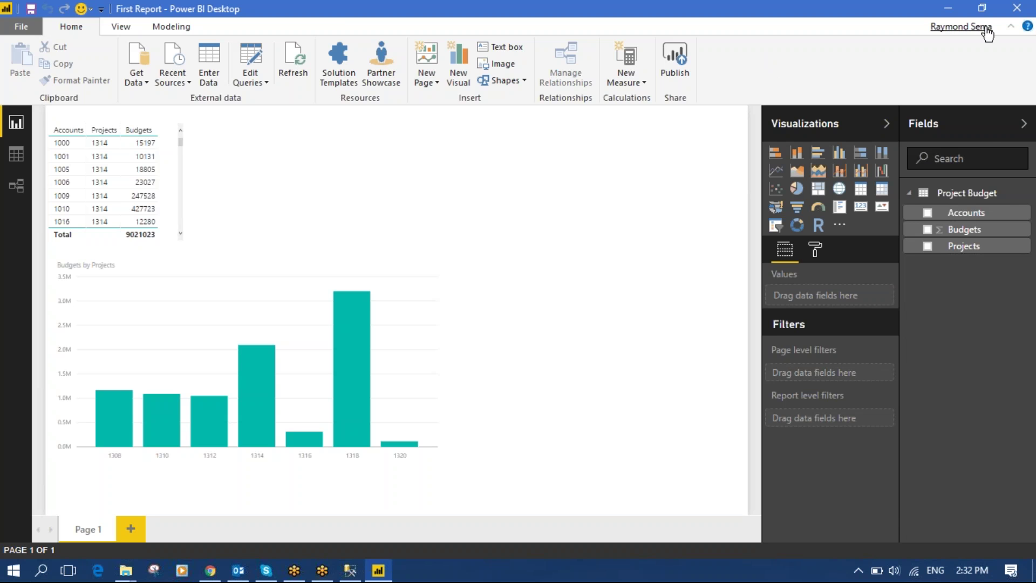
Open the Power BI service in the browser from the signed-in account's options.
left_click(966, 26)
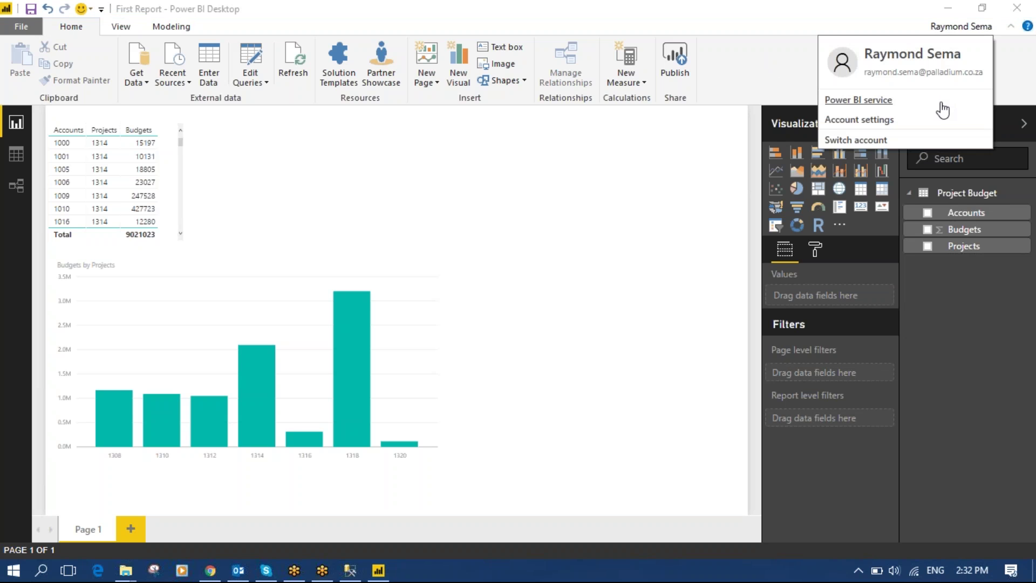
left_click(716, 189)
left_click(957, 29)
left_click(860, 102)
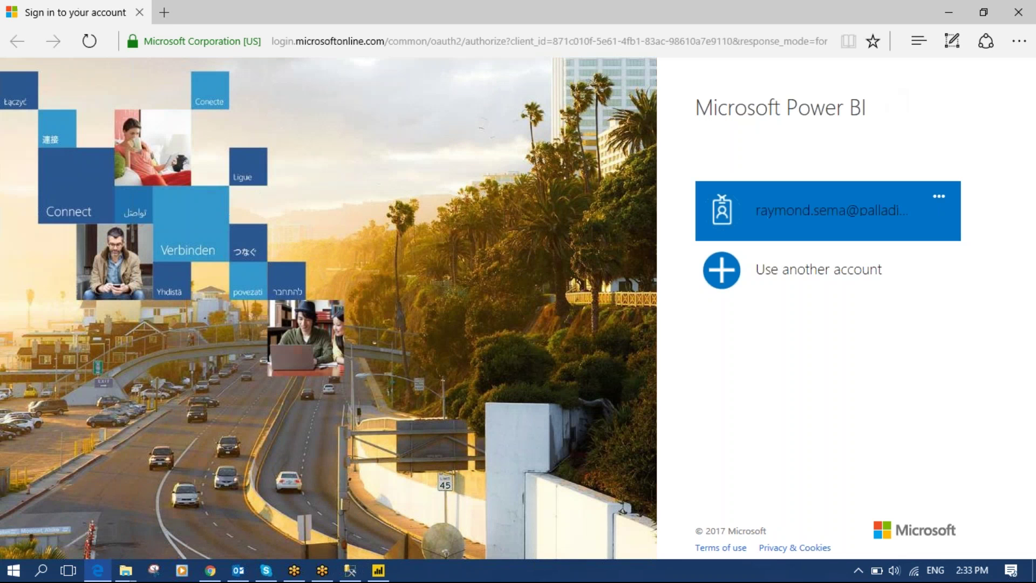
Sign in to the Power BI service with the listed work account and its password, and decline the quick tour.
left_click(850, 219)
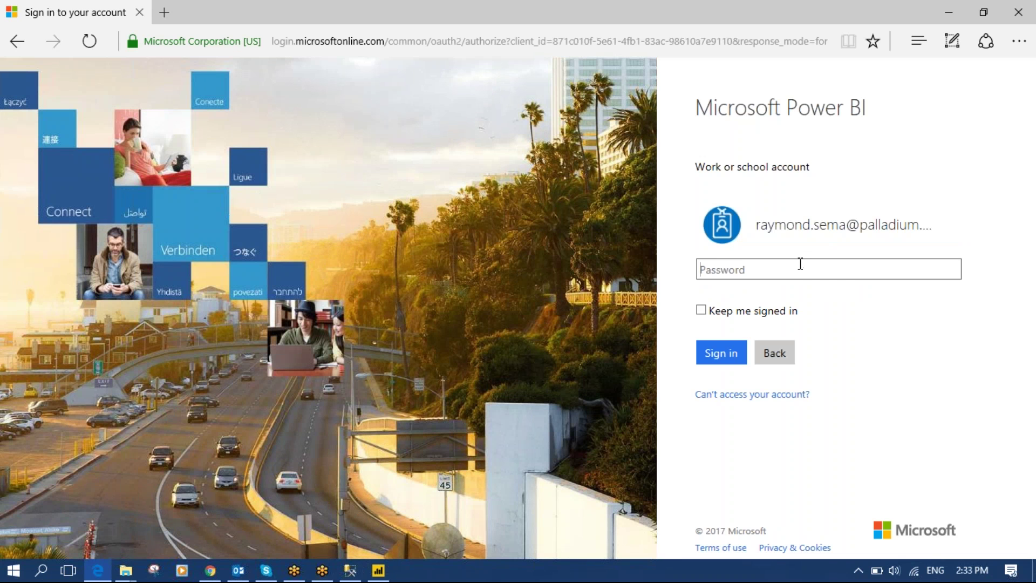
type("••••••••••")
key("Return")
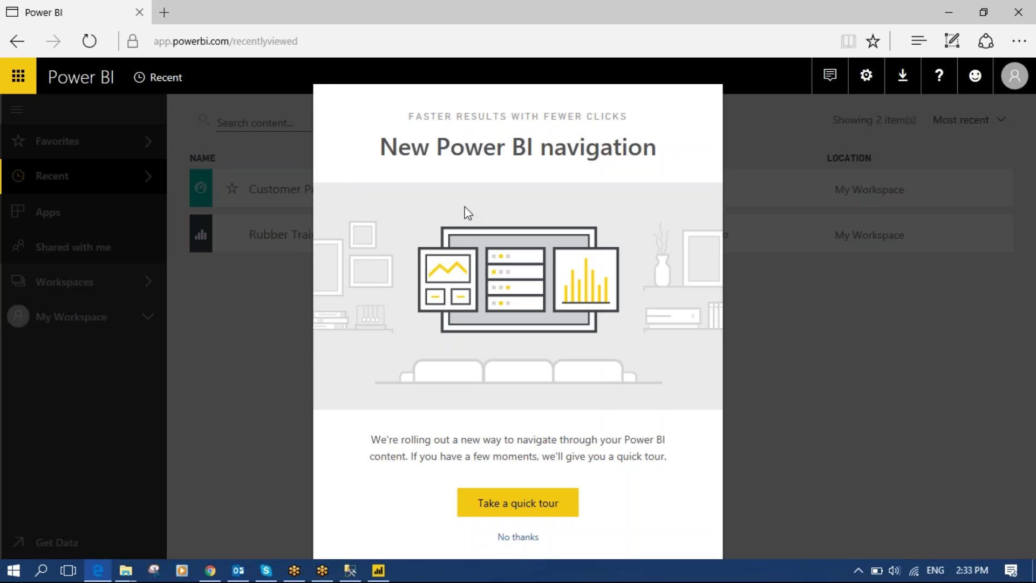
left_click(516, 538)
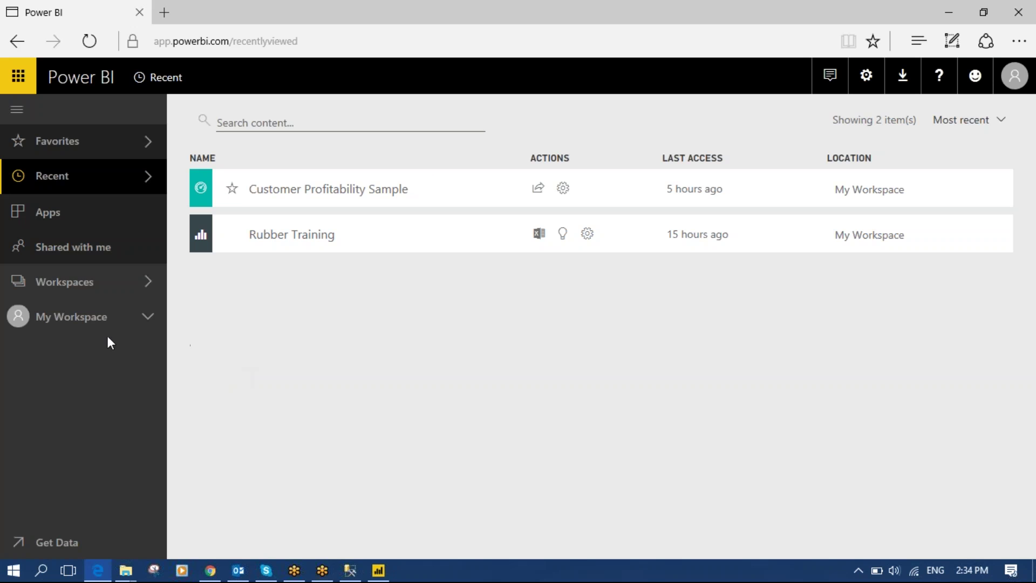
Expand My Workspace, widen the navigation pane, and open the published First Report.
left_click(69, 321)
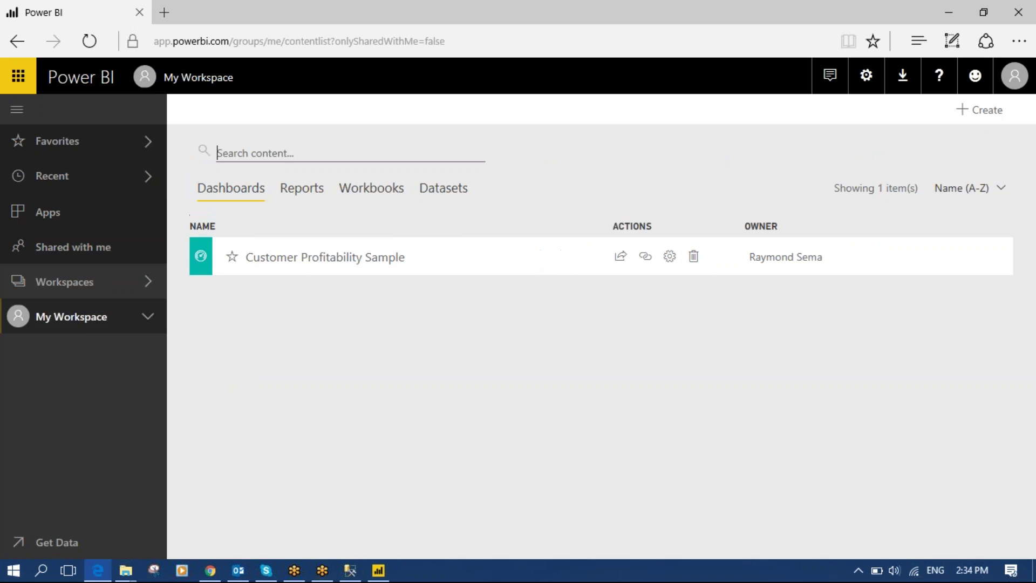
left_click(147, 318)
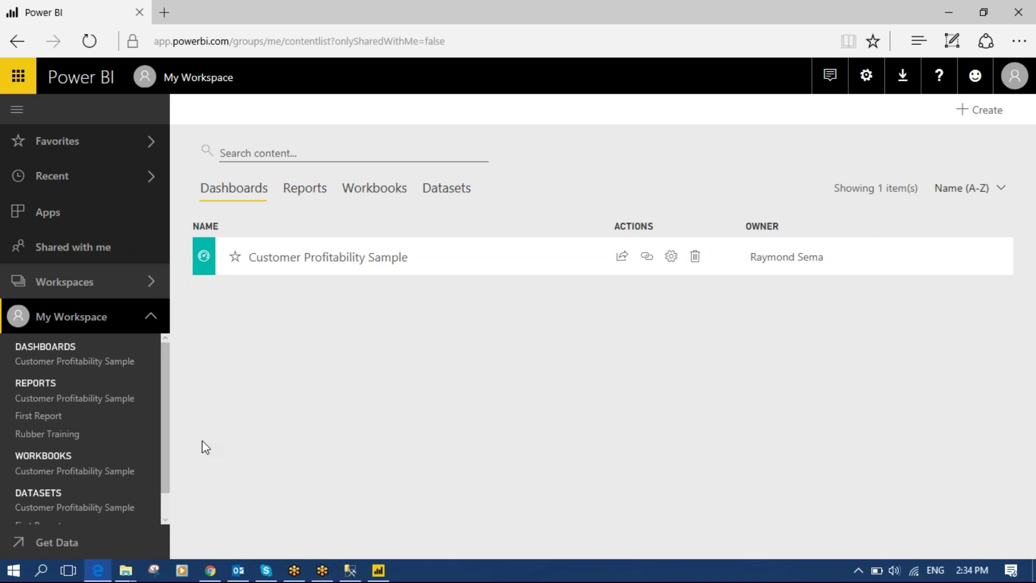
left_click_drag(170, 447, 216, 447)
scroll(151, 442, "down", 1)
scroll(151, 441, "up", 1)
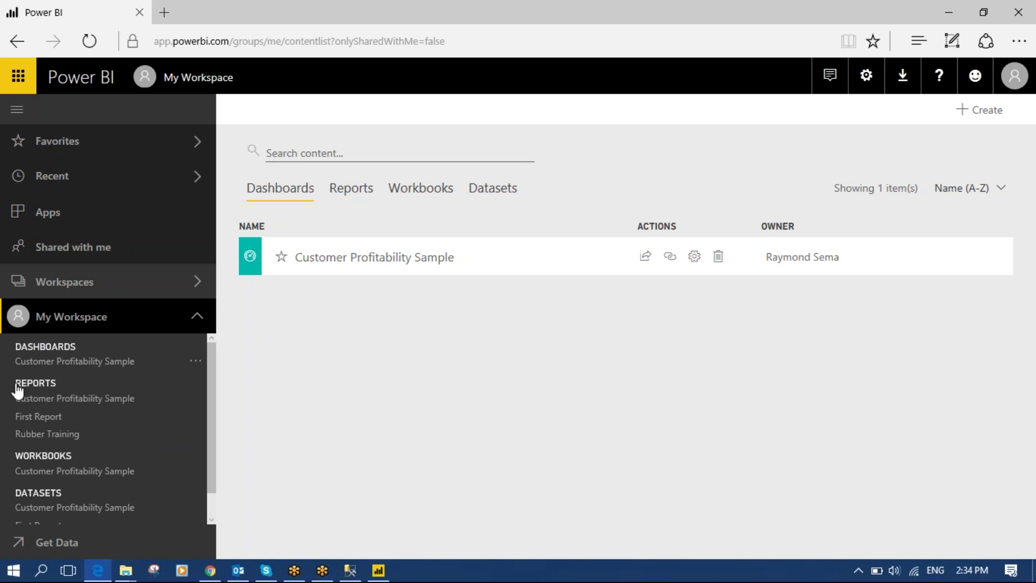
left_click(33, 417)
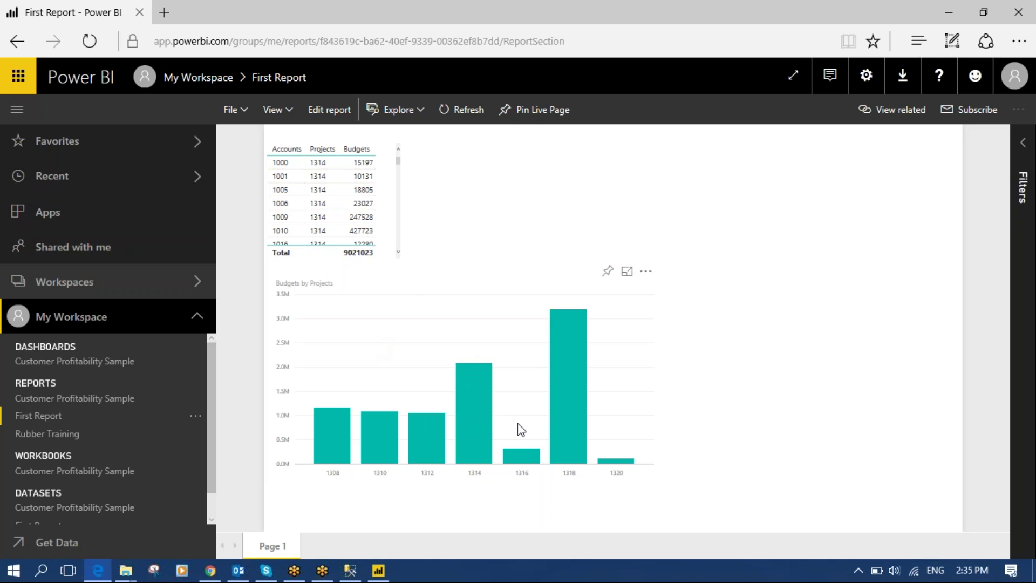
Check how the columns for projects 1318 and 1314 filter the table, and view the table visual's additional options.
left_click(559, 386)
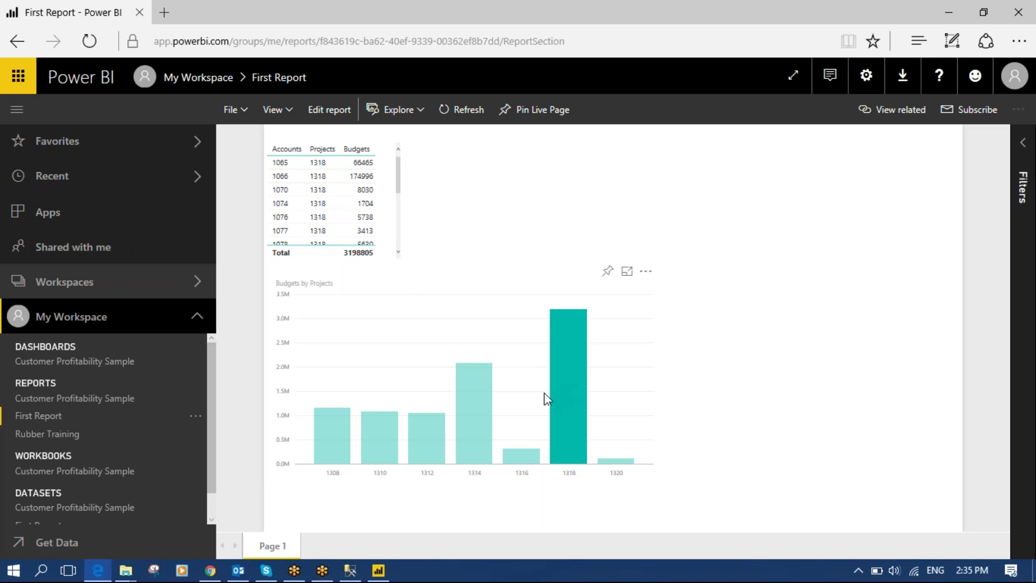
left_click(443, 394)
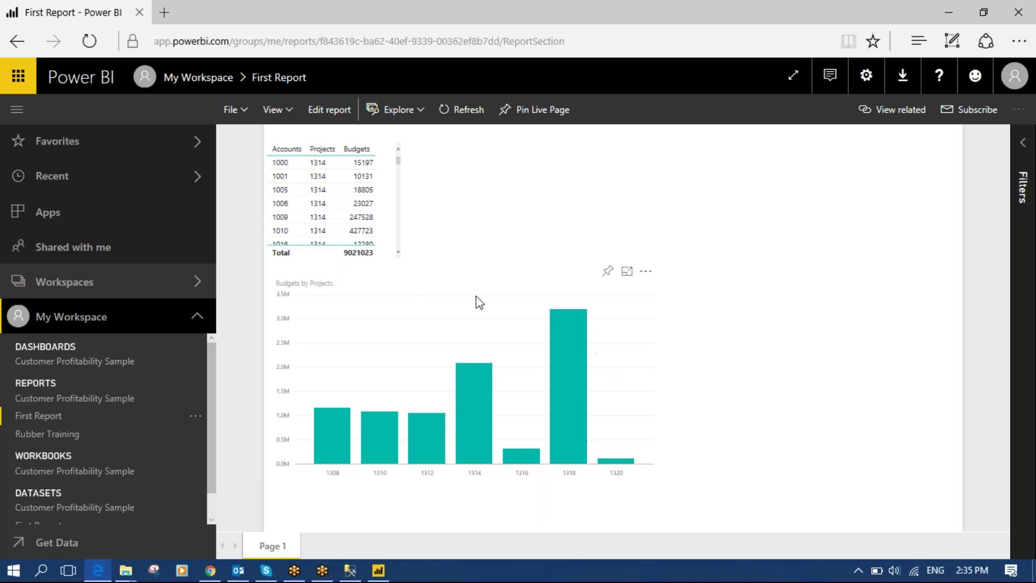
mouse_move(433, 443)
left_click(392, 132)
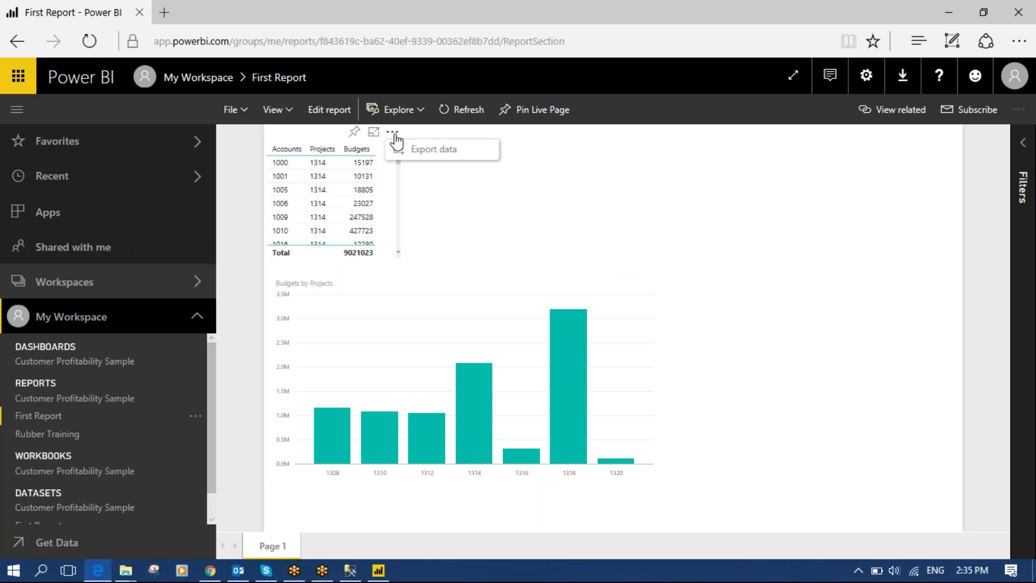
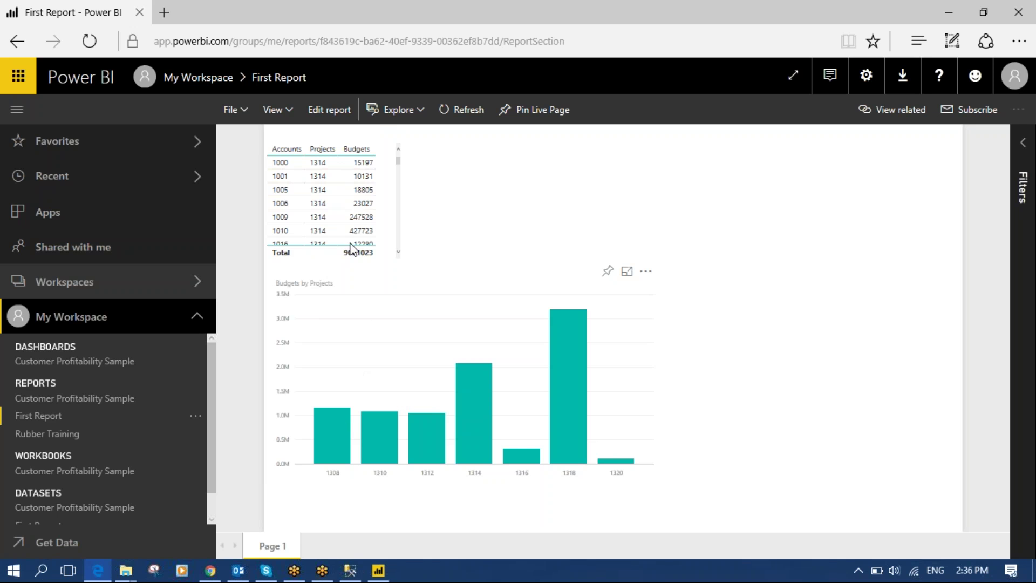
mouse_move(420, 426)
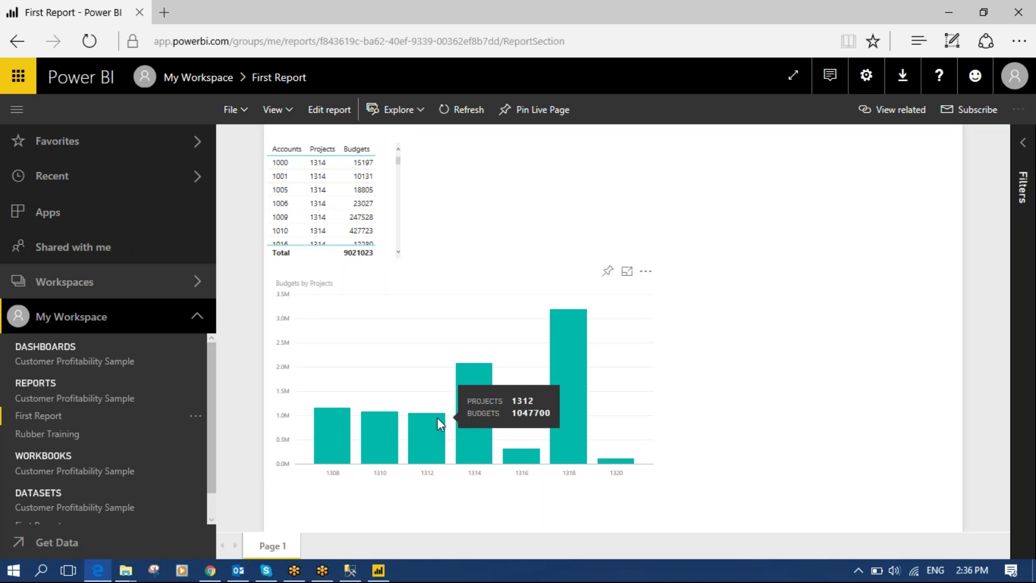
left_click(474, 392)
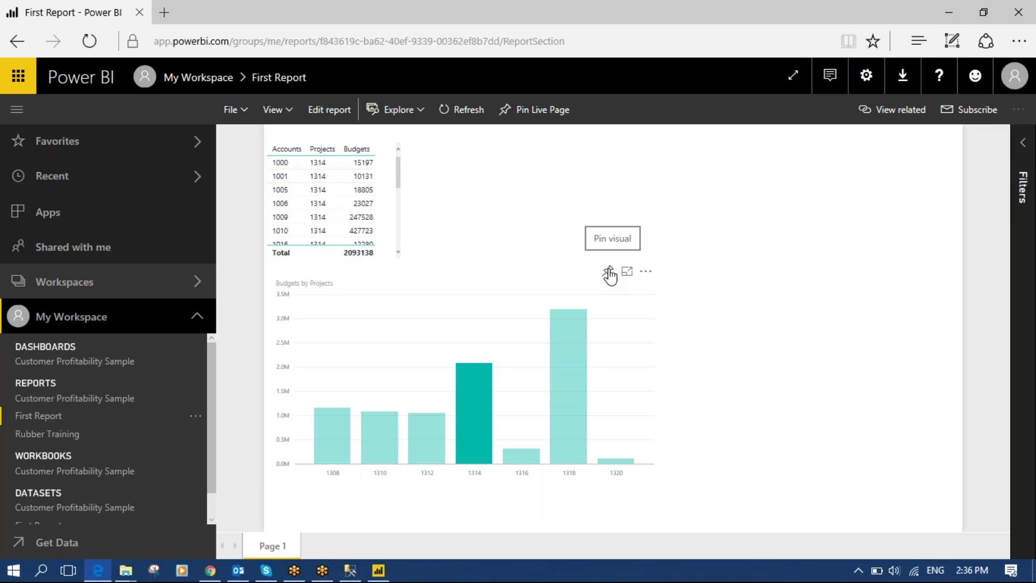
Pin the Budgets by Projects chart to a new dashboard named Accounts Department.
left_click(609, 272)
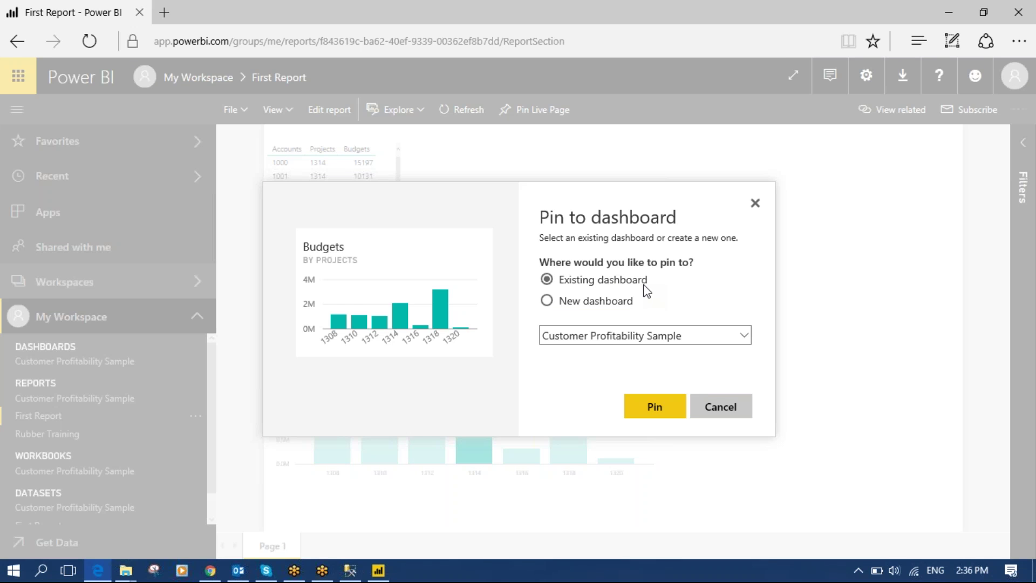
left_click(616, 303)
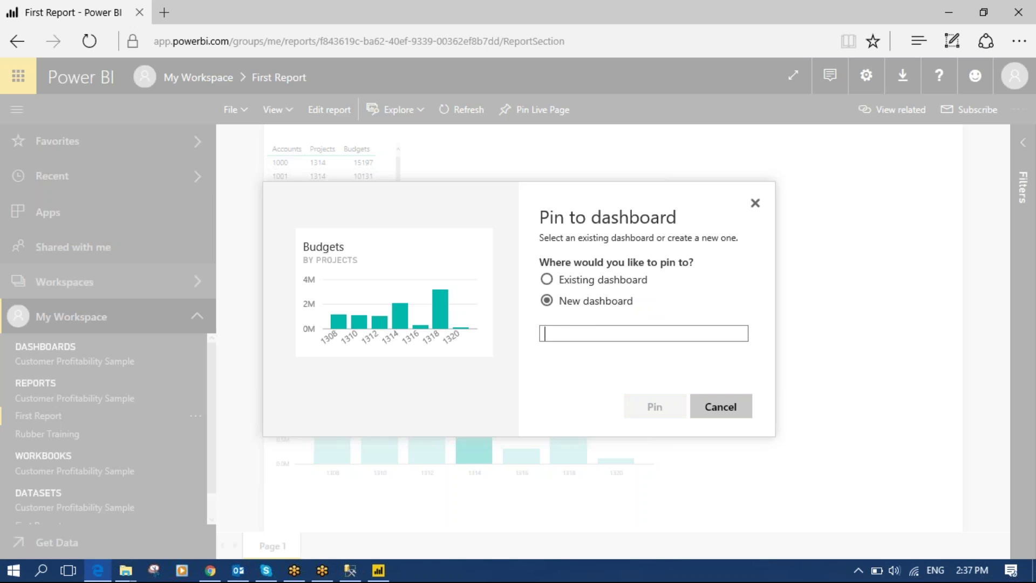
type("Acc")
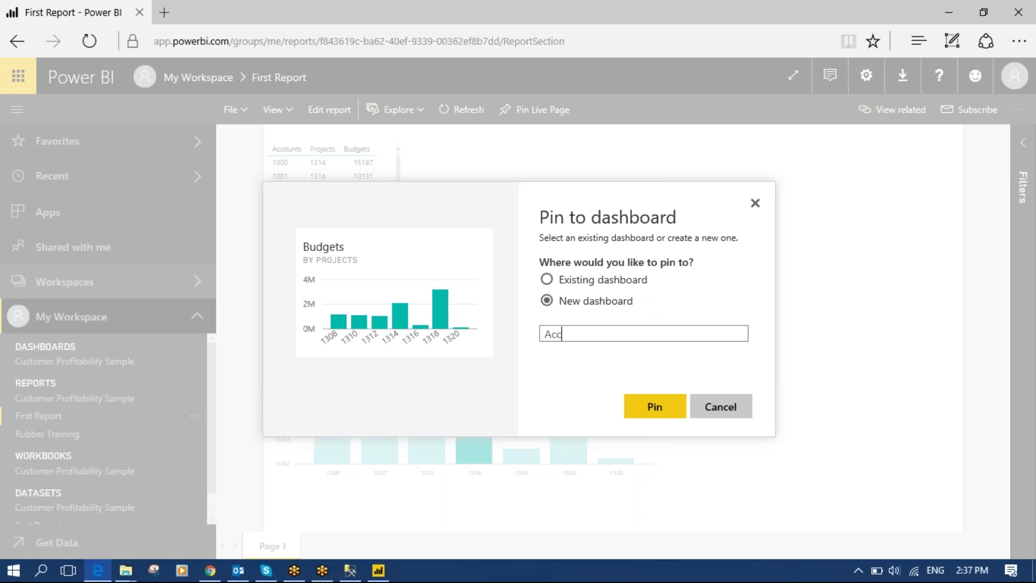
type("ounts Department")
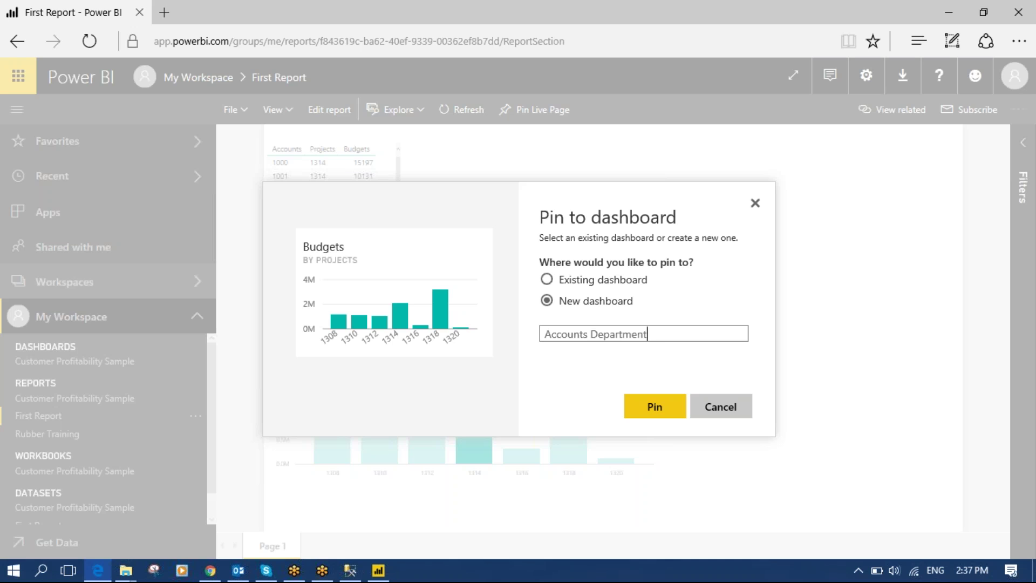
left_click(654, 407)
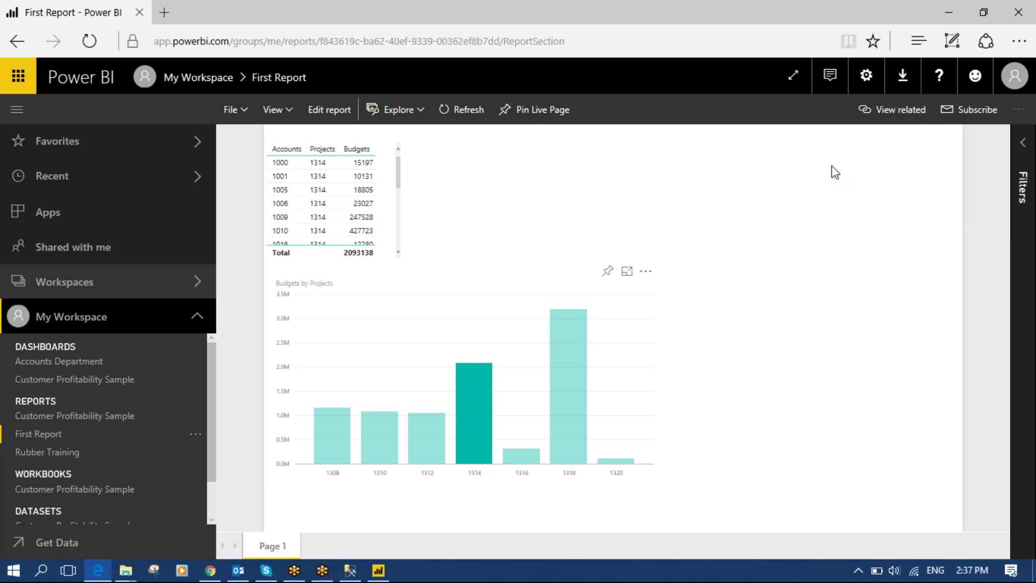
left_click(59, 348)
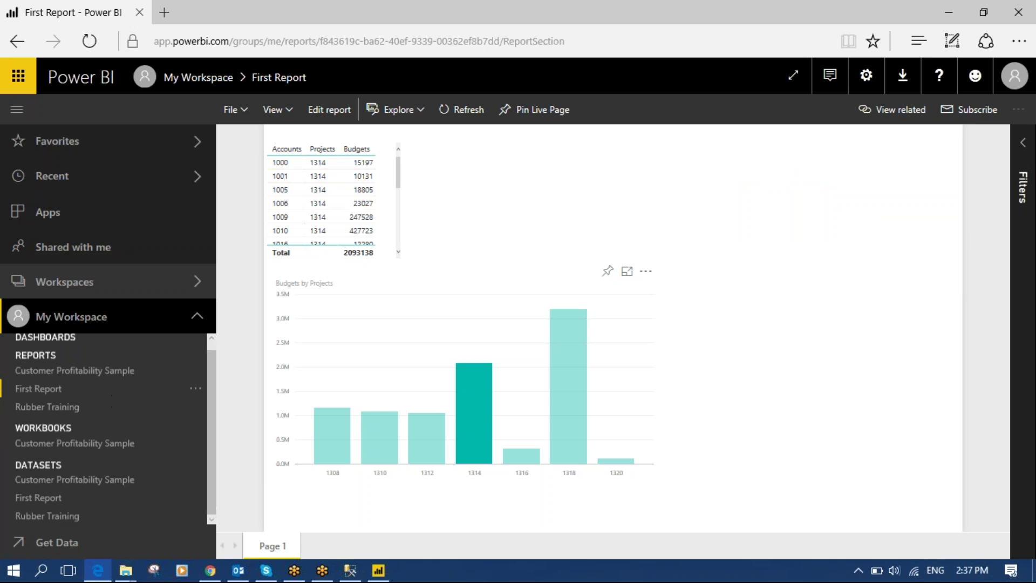
left_click(60, 350)
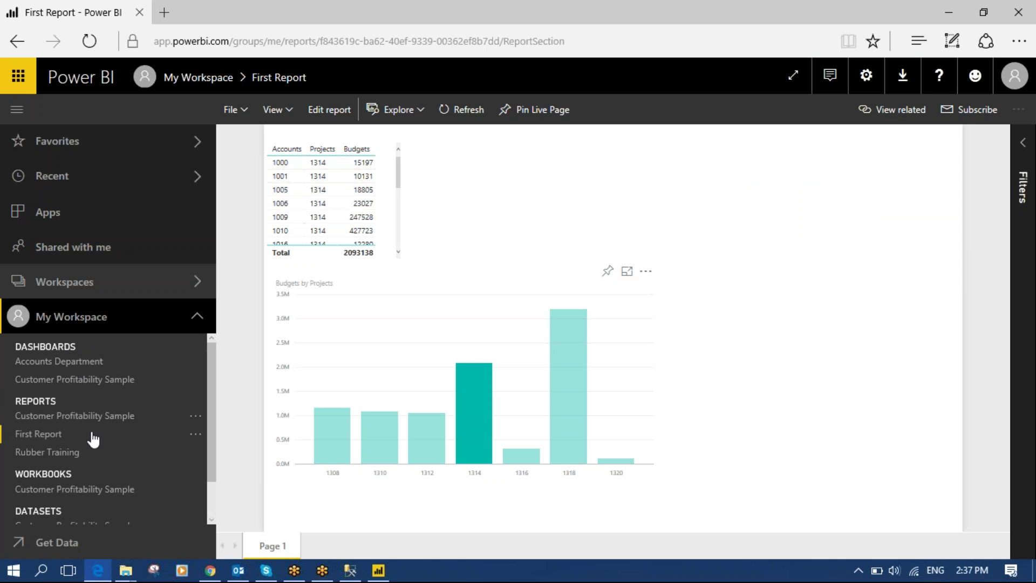
Check the Accounts Department dashboard, pin First Report's table visual to that existing dashboard, and open the dashboard.
left_click(74, 363)
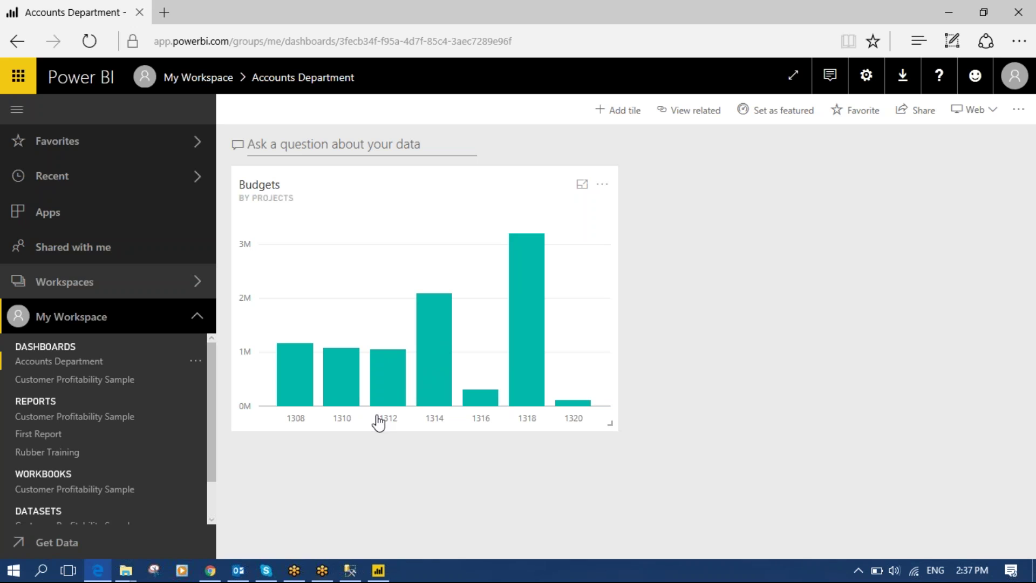
mouse_move(388, 413)
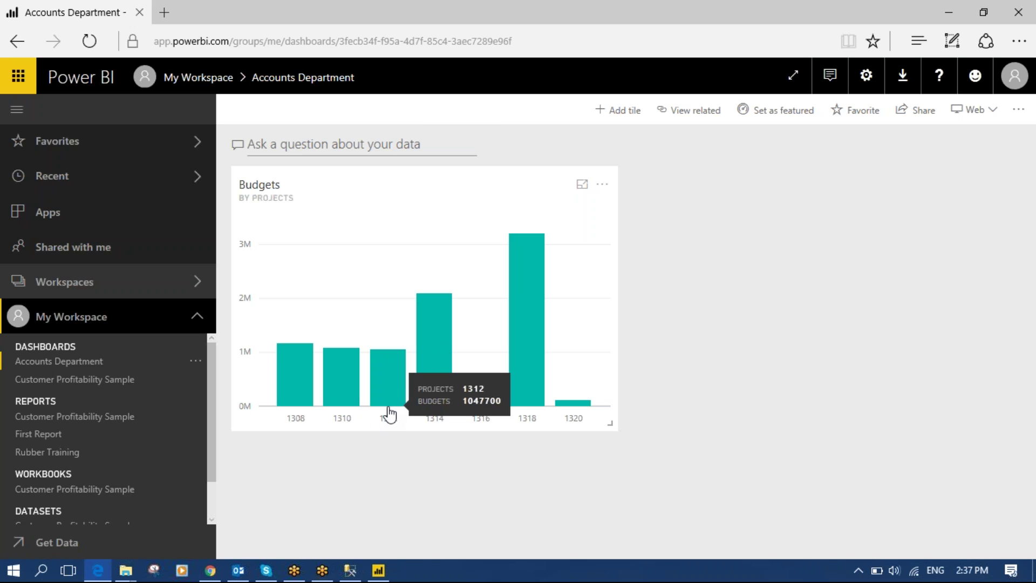
left_click(38, 435)
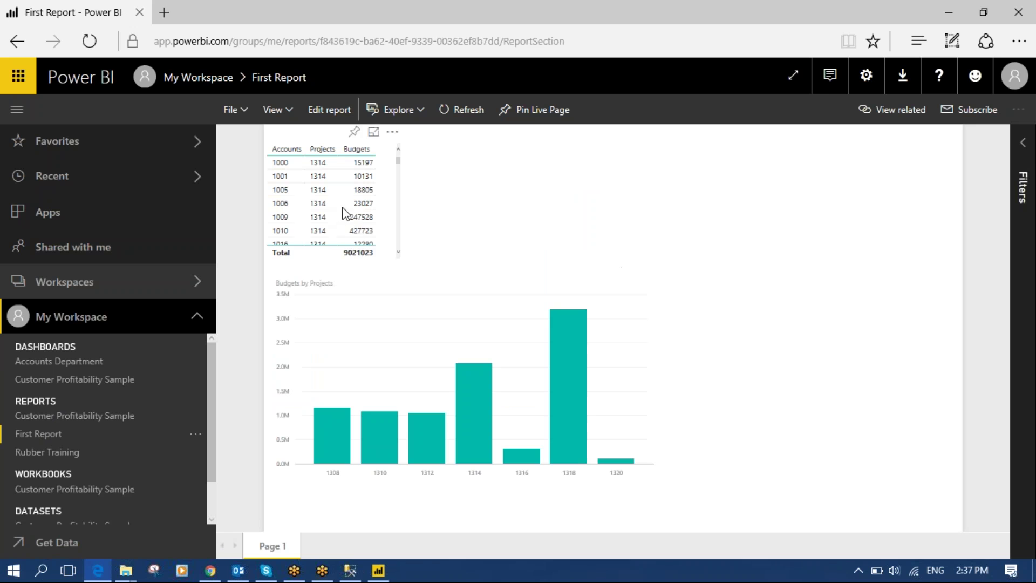
left_click(354, 132)
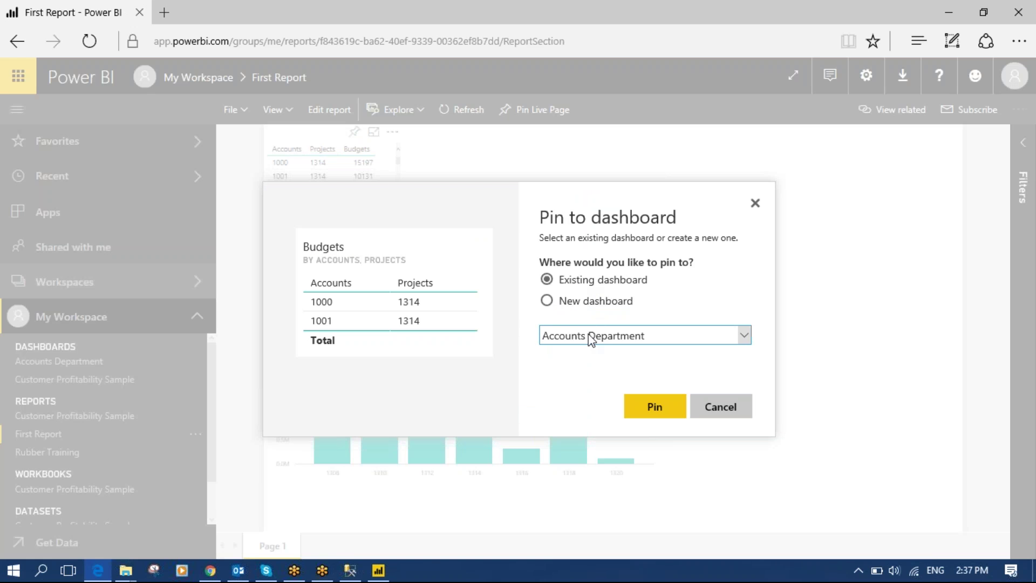
left_click(656, 407)
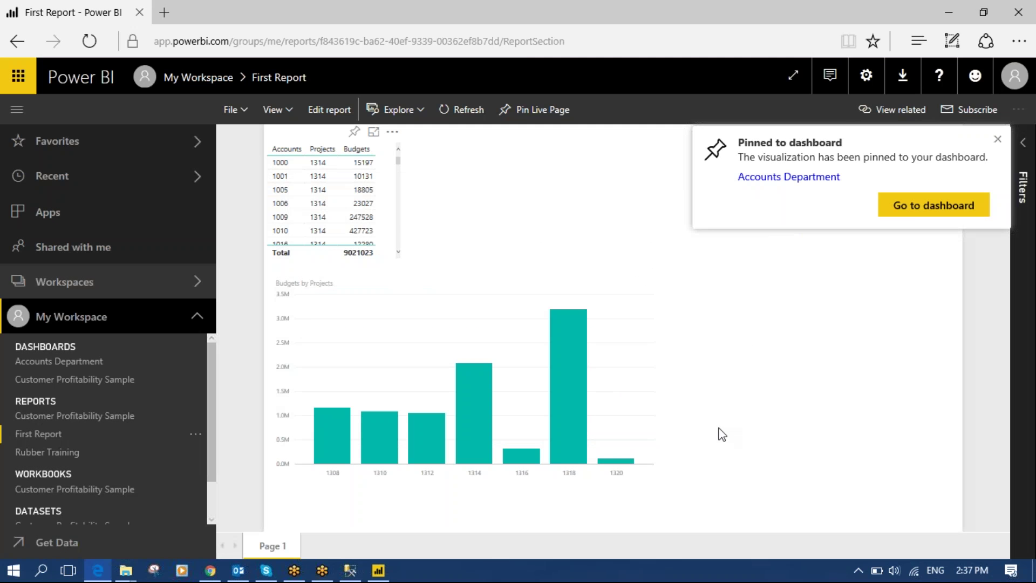
left_click(923, 208)
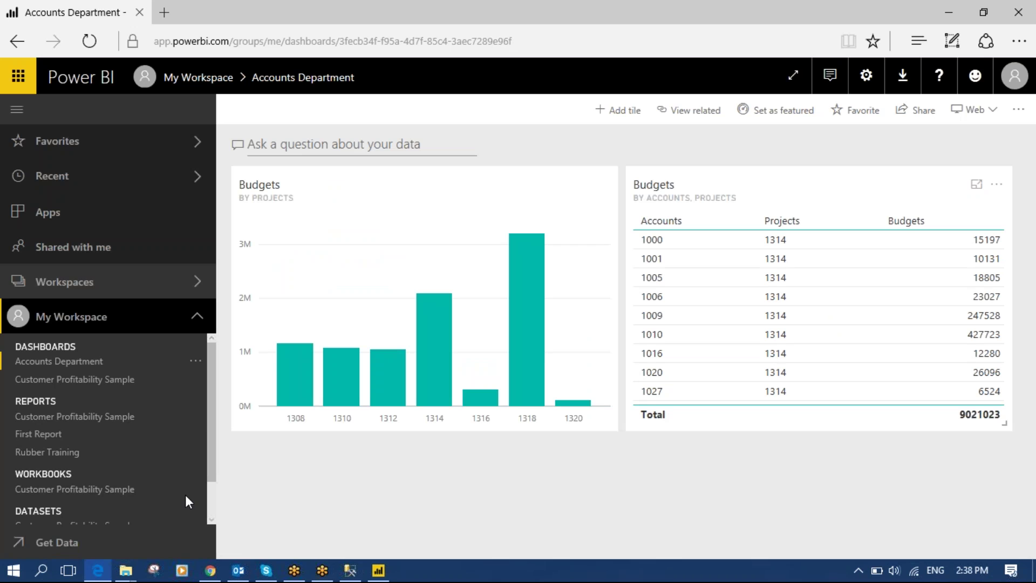
Compare the original visuals in First Report with the pinned tiles on the Accounts Department dashboard.
left_click(48, 435)
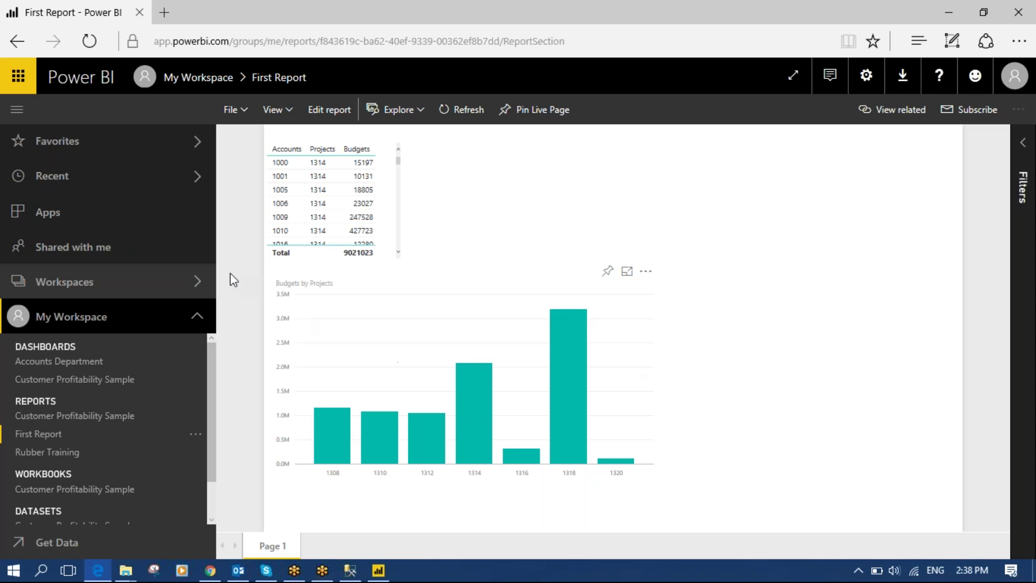
left_click(46, 362)
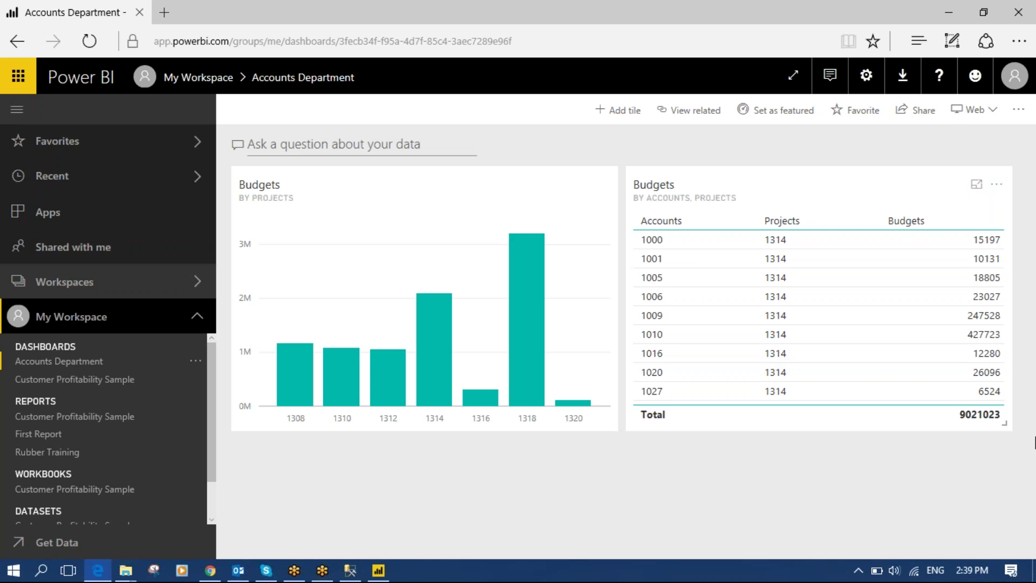
Switch to Power BI Desktop, close First Report, and relaunch the application with a blank report.
left_click(950, 15)
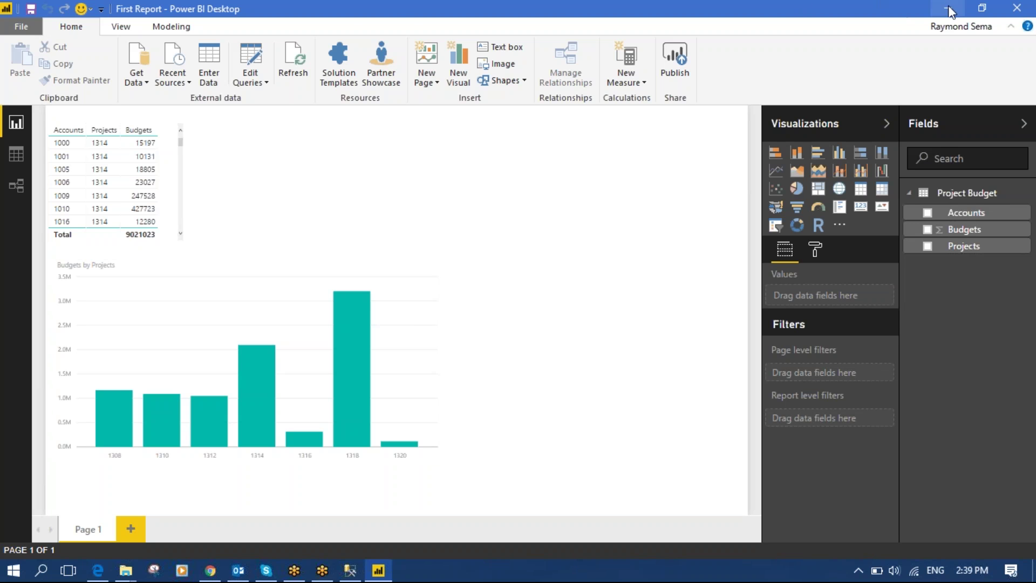
left_click(320, 571)
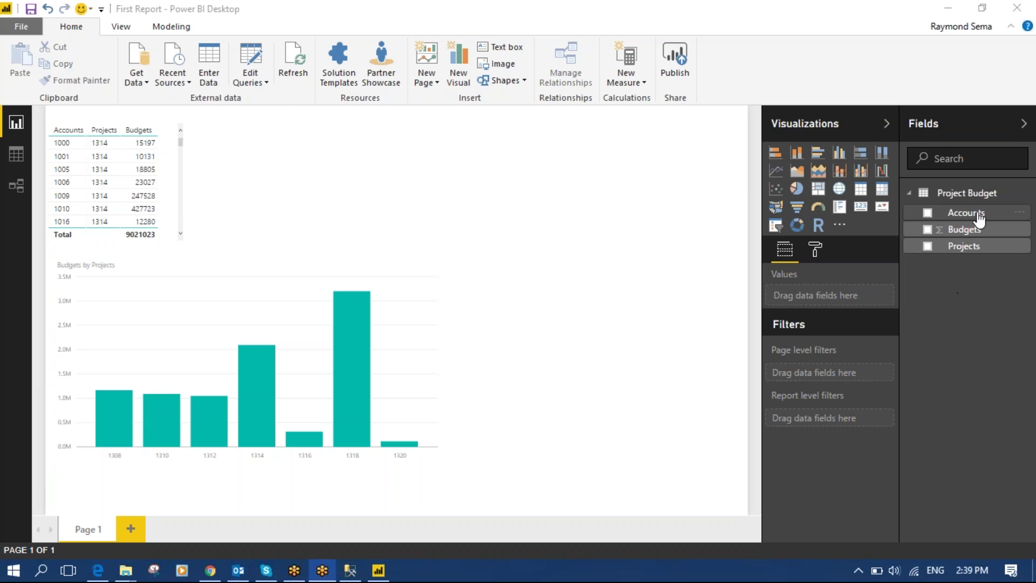
left_click(946, 9)
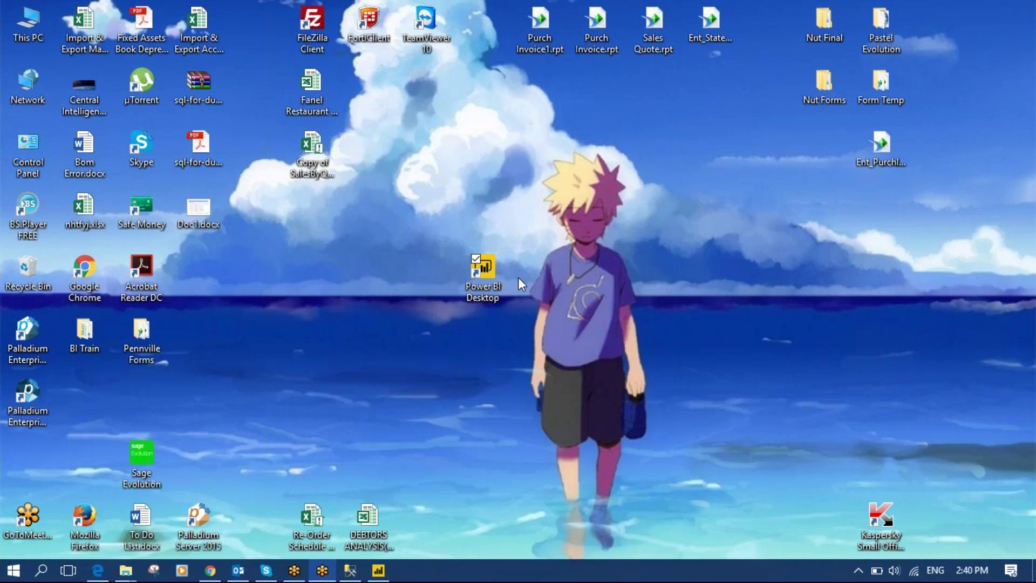
left_click(379, 572)
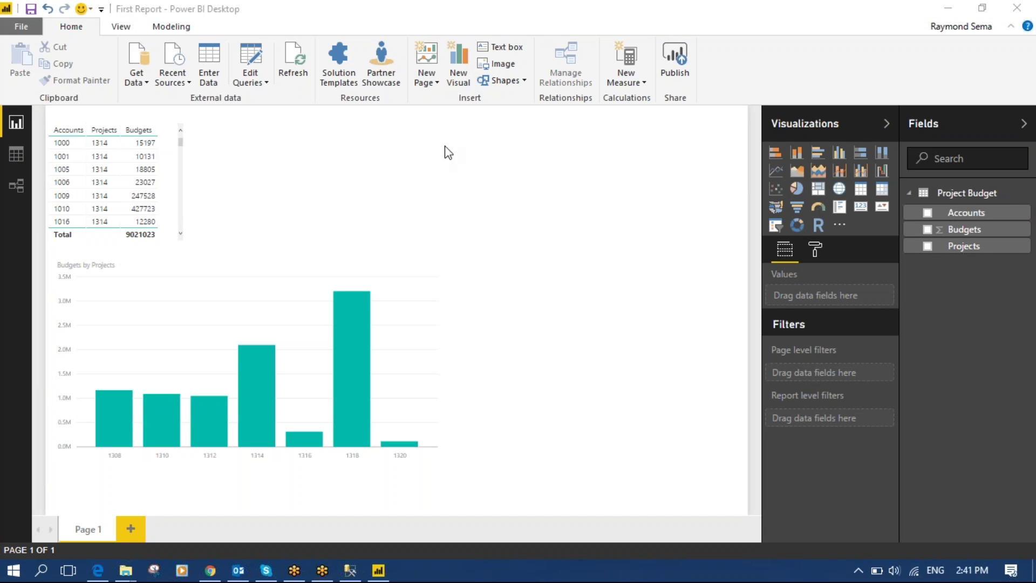
left_click(475, 178)
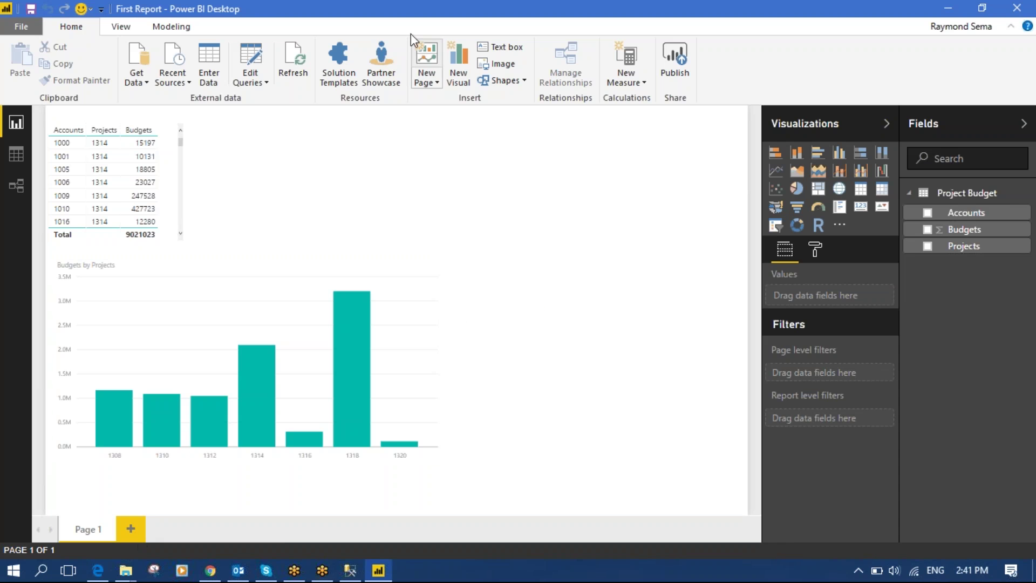
left_click(1016, 8)
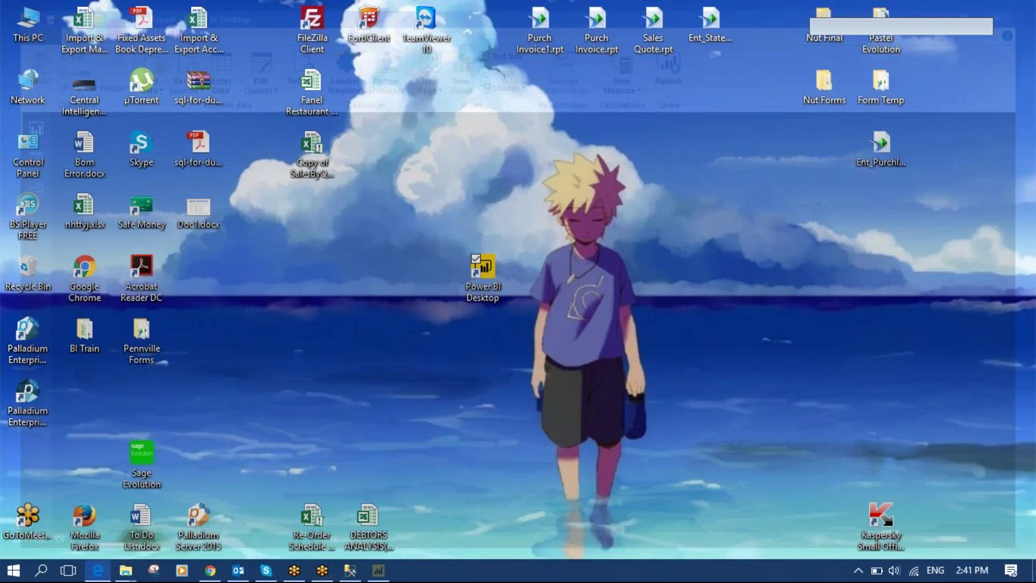
left_click(490, 279)
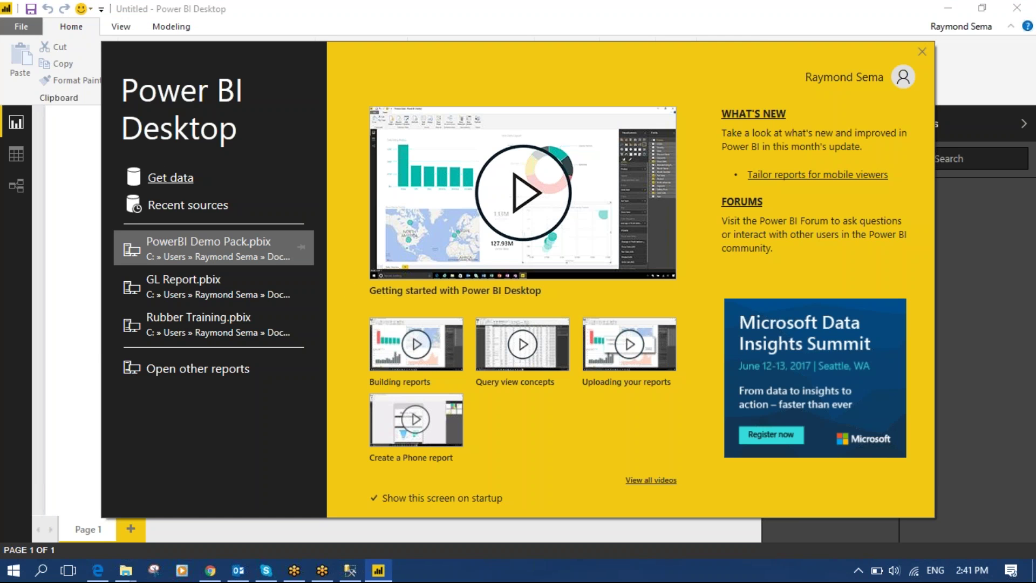
Connect to the SQL Server database source using the computer's MSSQLSERVER2012 instance in Import mode.
key("Escape")
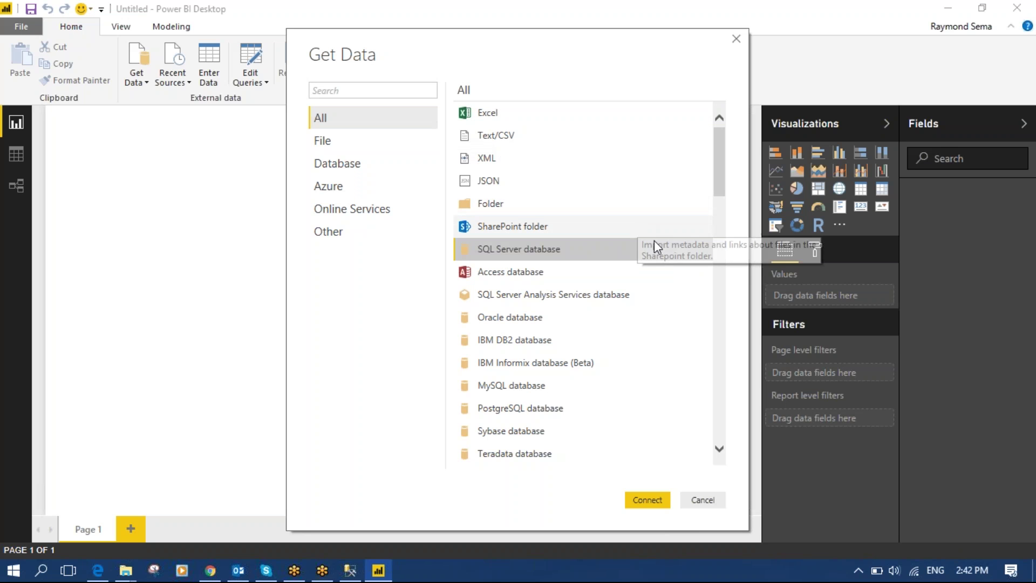
left_click(643, 502)
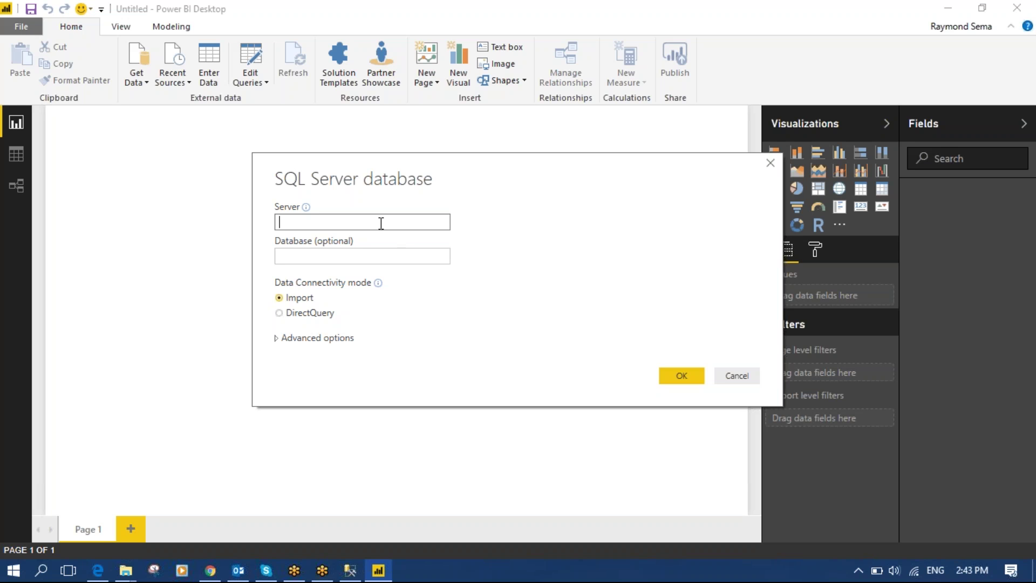
type("RAYMONDS\\MSSQLSERVER2012")
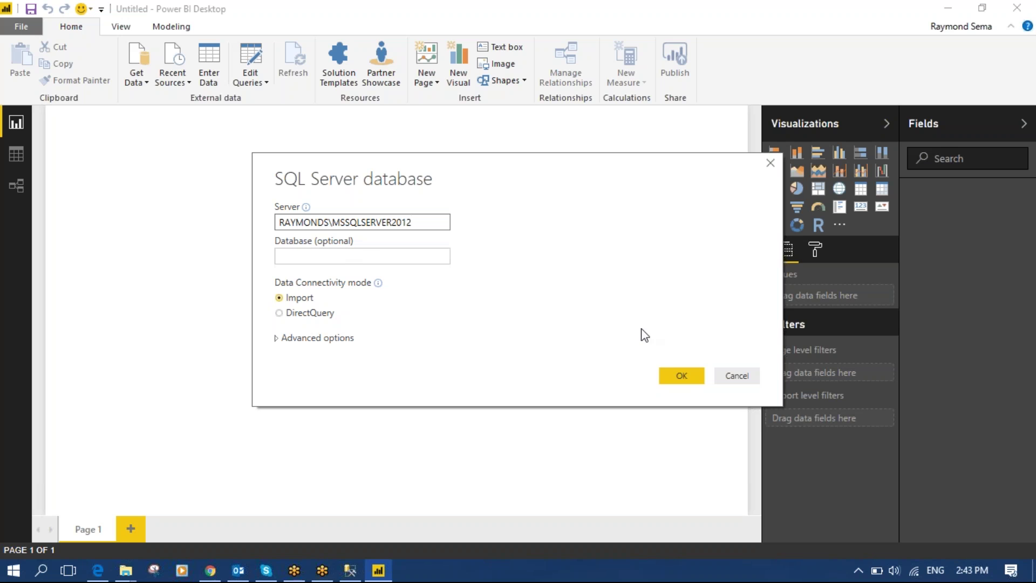
left_click(677, 374)
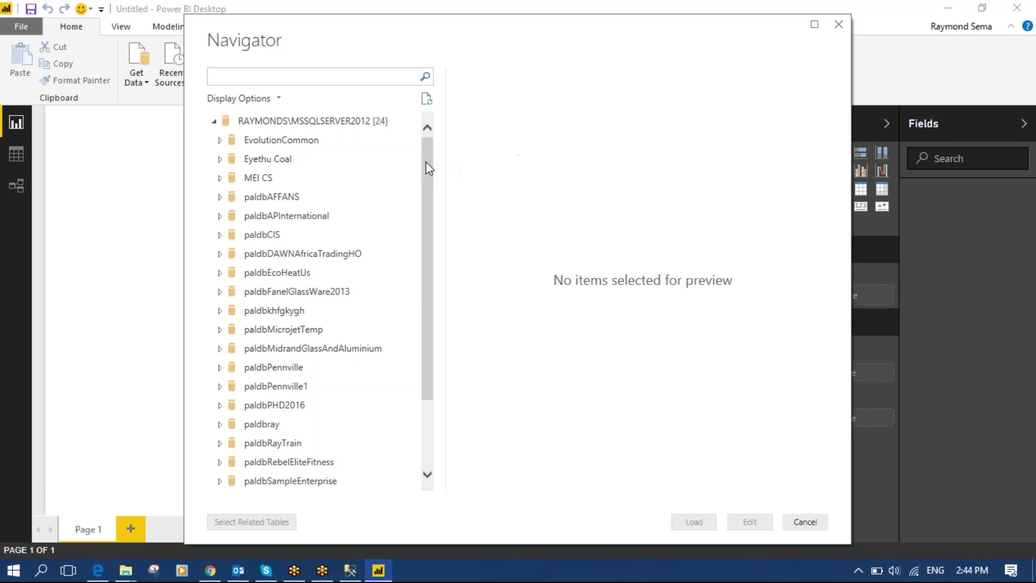
Expand the paldbFanelGlassWare2013 database and browse its views and tables down to the vendor tables.
mouse_move(425, 161)
left_mouse_down()
mouse_move(415, 301)
mouse_move(429, 156)
left_mouse_up()
left_click(218, 291)
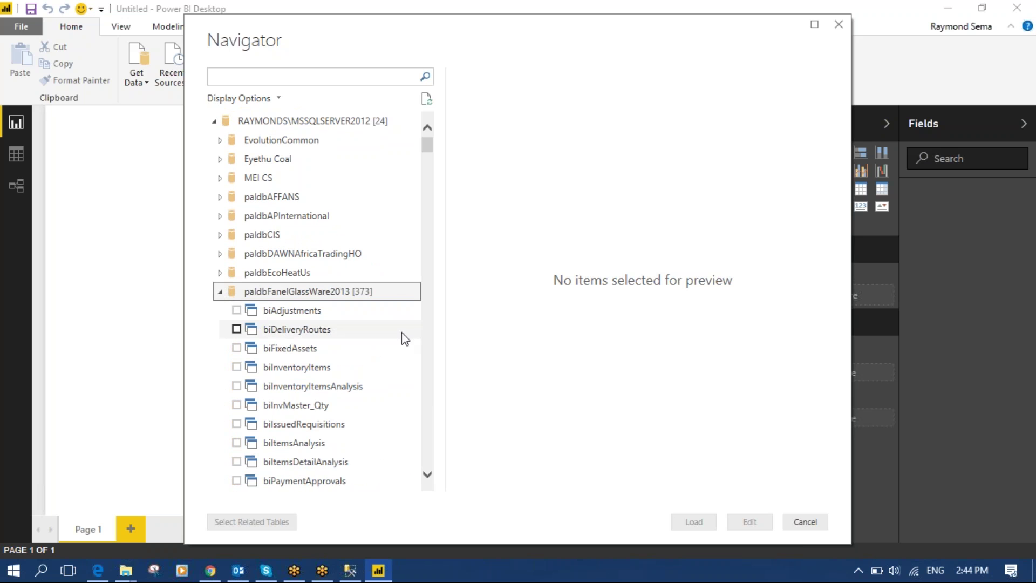
scroll(393, 284, "down", 4)
scroll(378, 264, "up", 1)
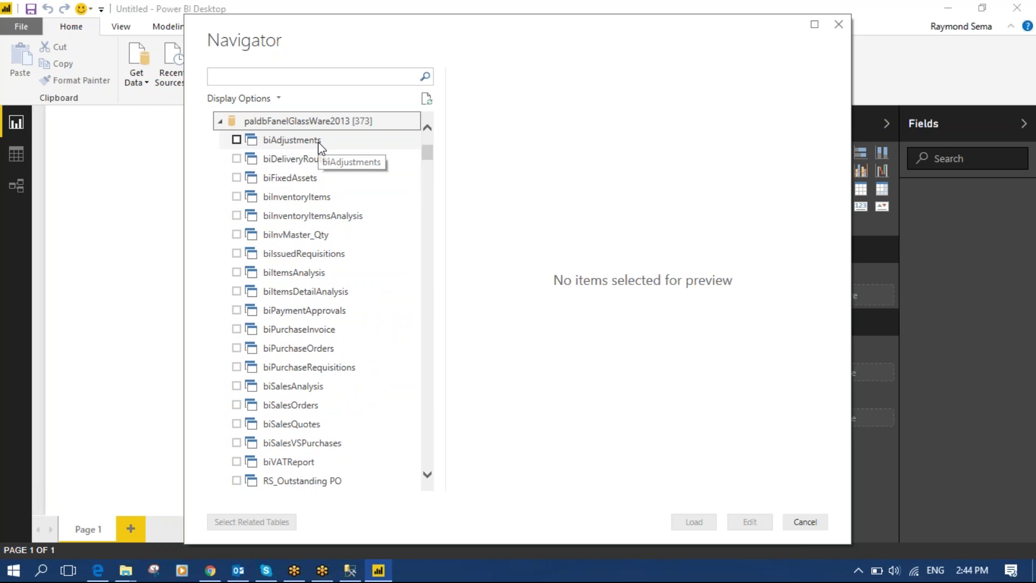
scroll(343, 165, "down", 1)
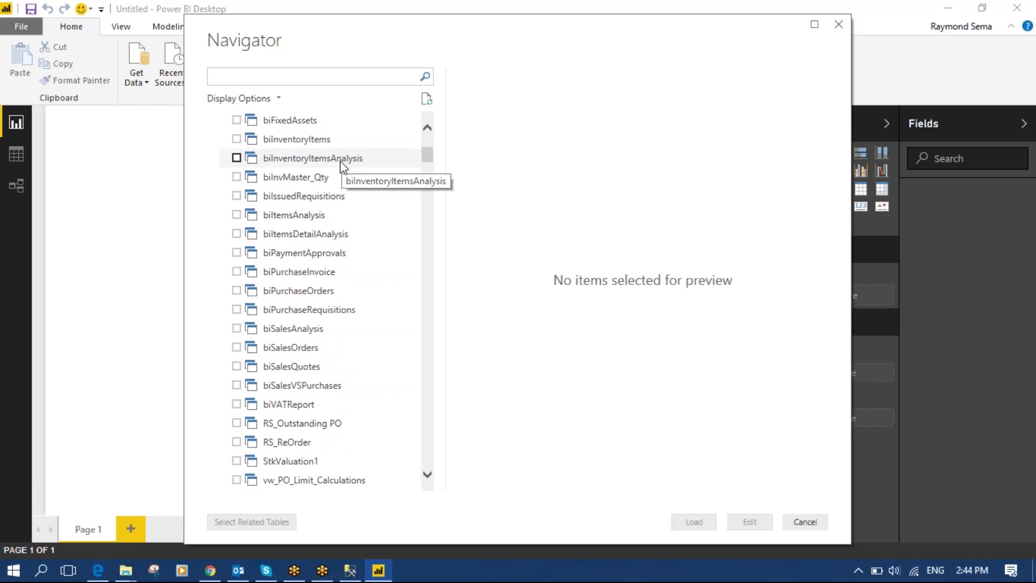
scroll(341, 162, "down", 3)
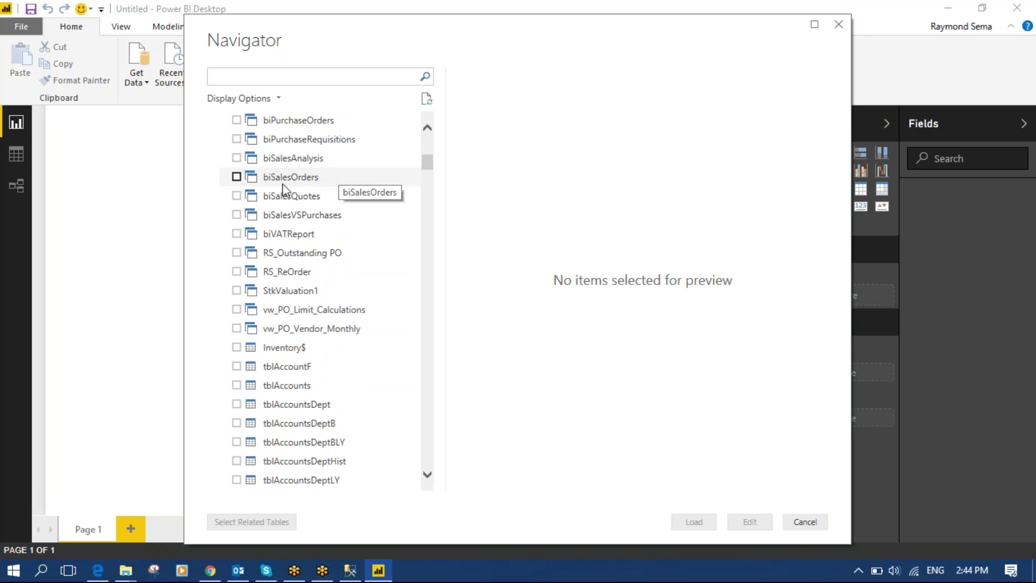
scroll(295, 207, "down", 1)
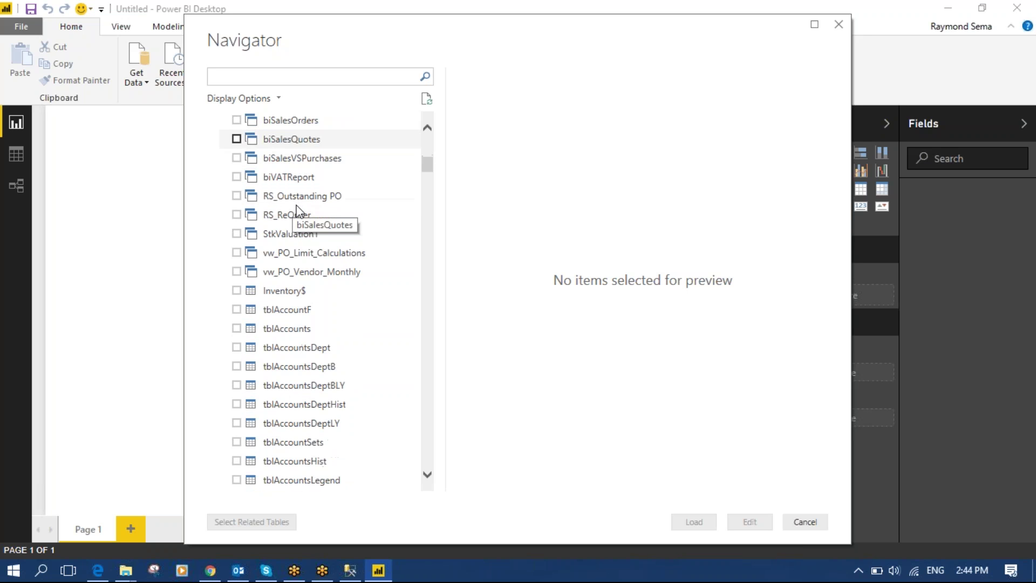
scroll(297, 211, "down", 12)
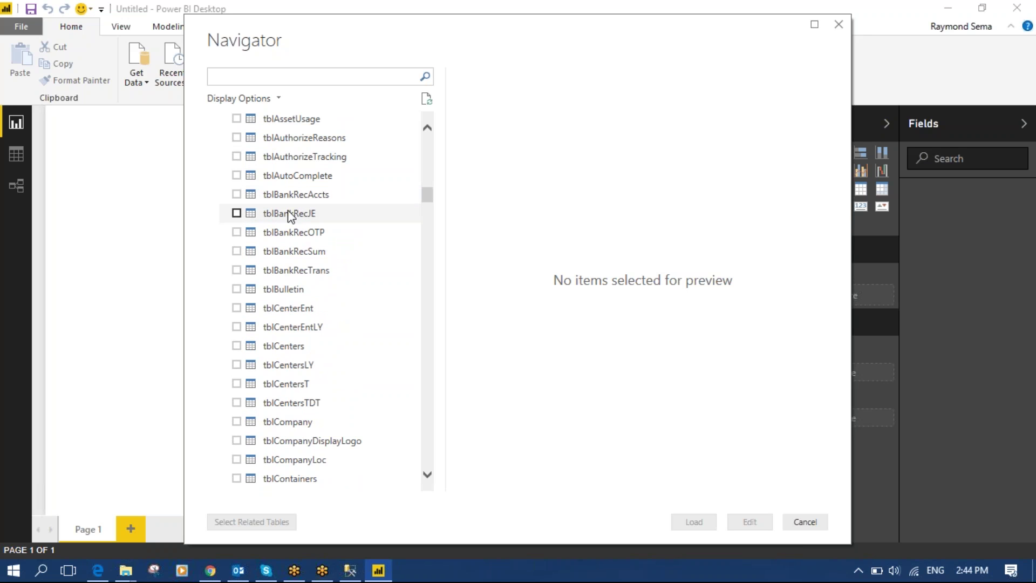
scroll(291, 216, "down", 7)
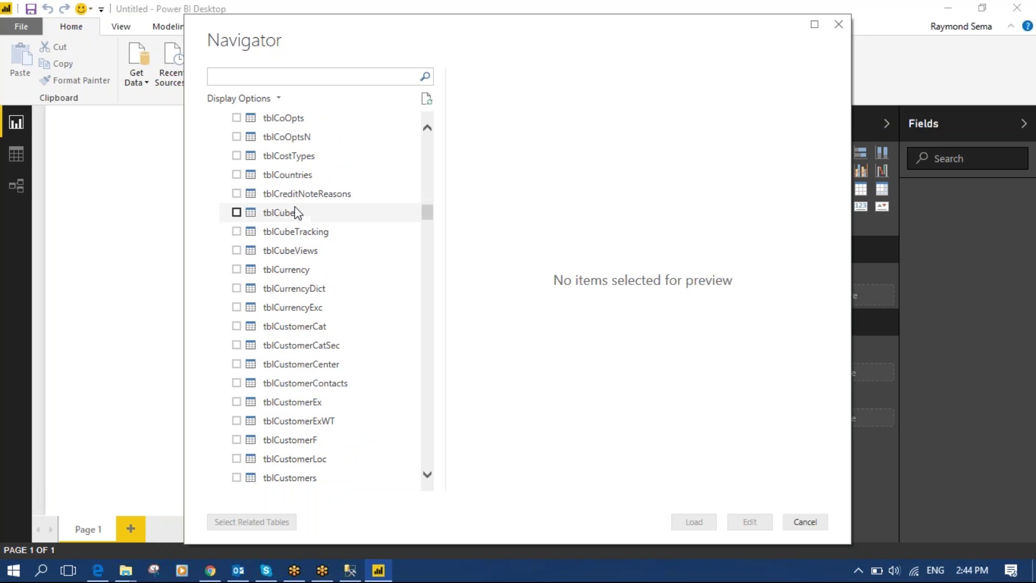
scroll(297, 212, "down", 4)
scroll(297, 207, "down", 10)
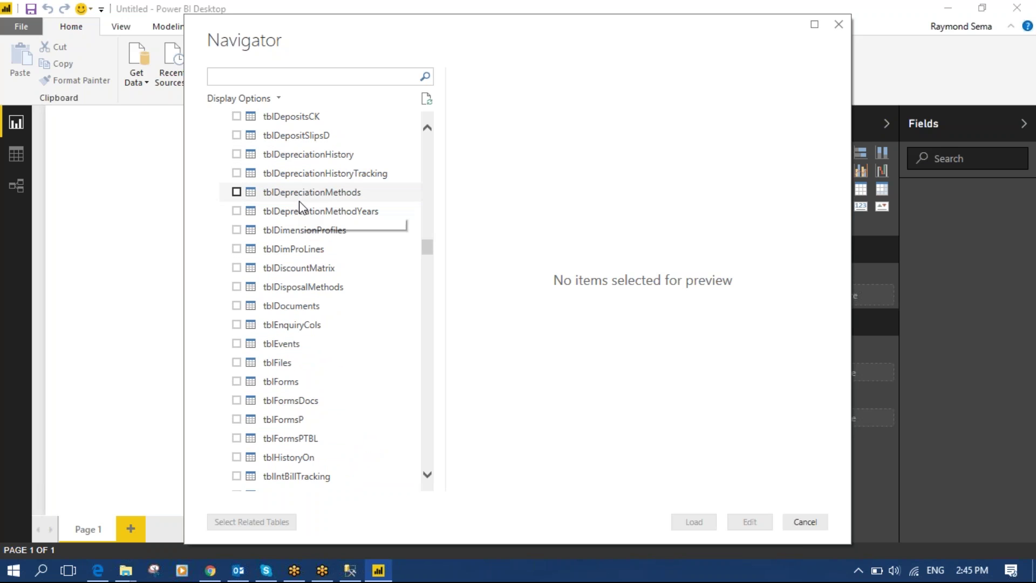
scroll(299, 201, "down", 12)
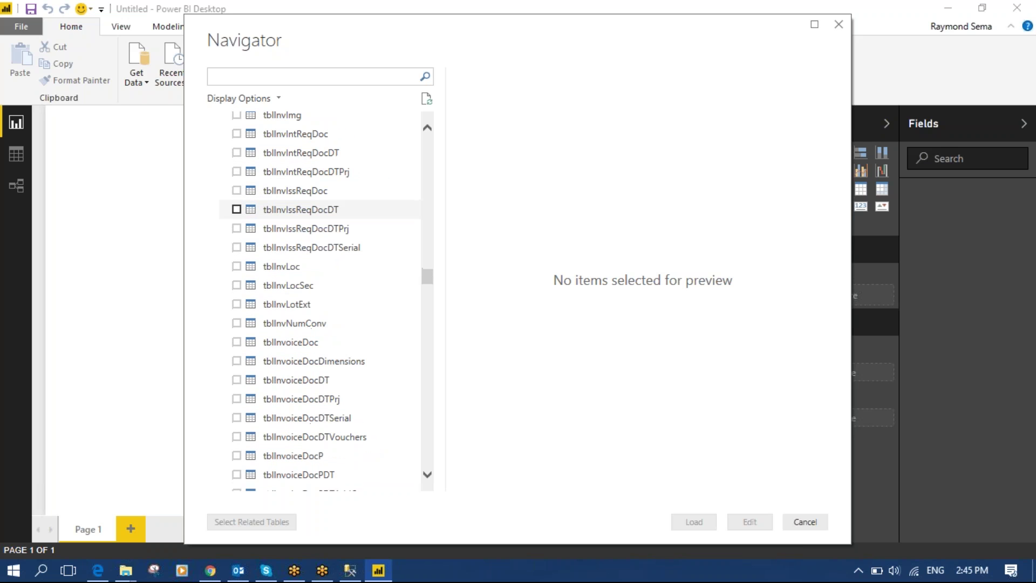
scroll(297, 210, "down", 10)
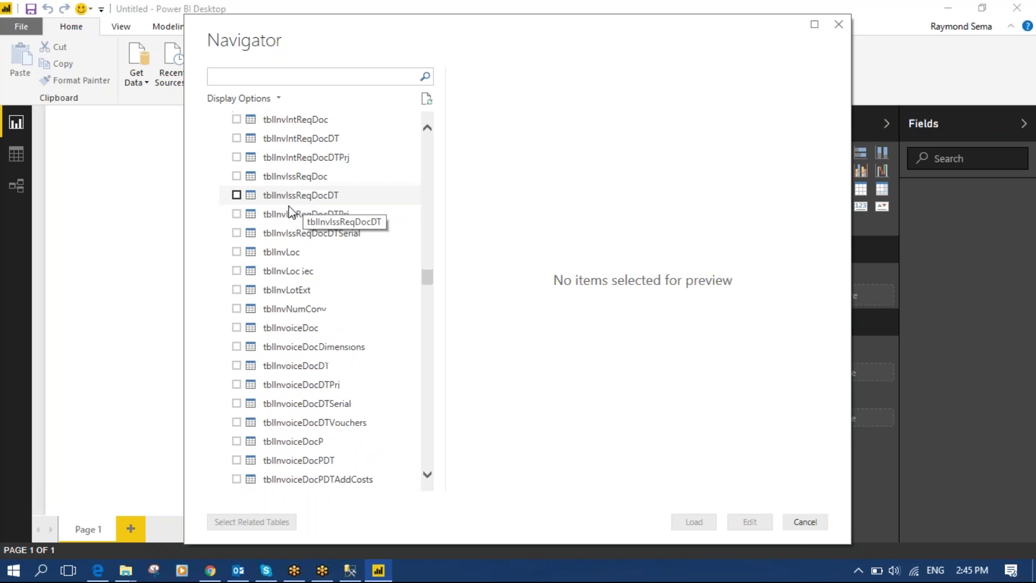
scroll(304, 210, "down", 18)
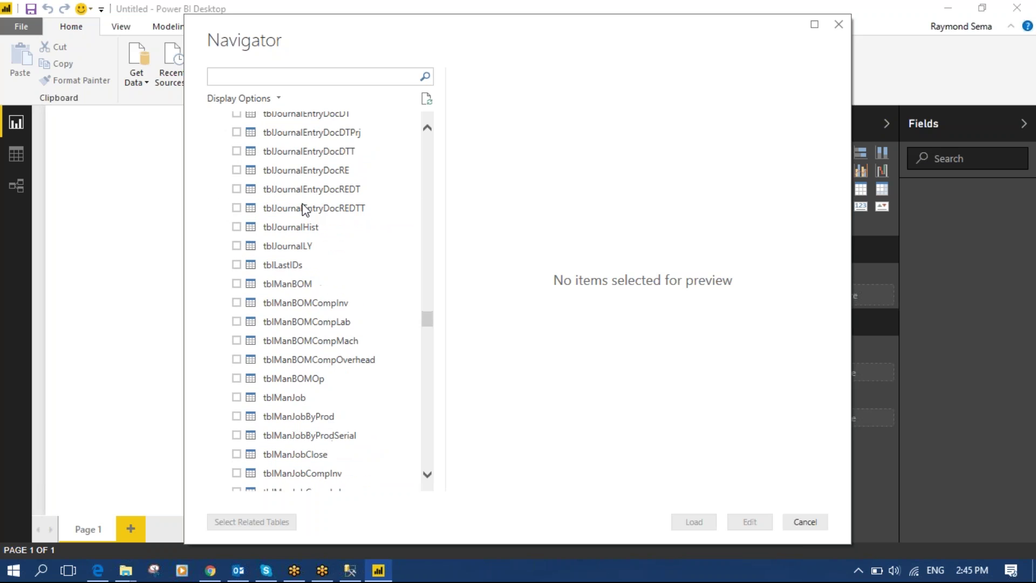
scroll(317, 209, "down", 20)
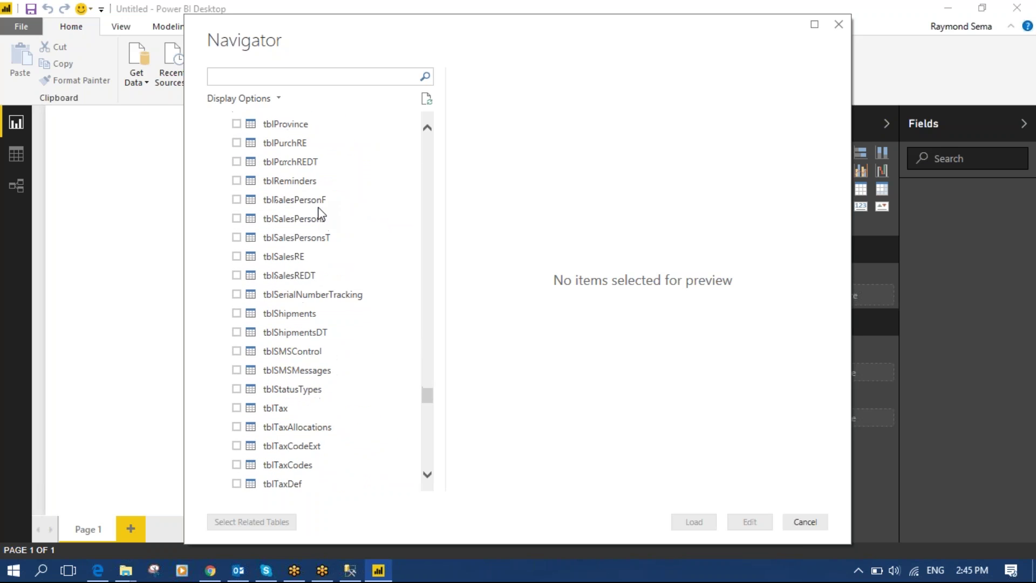
scroll(321, 213, "down", 5)
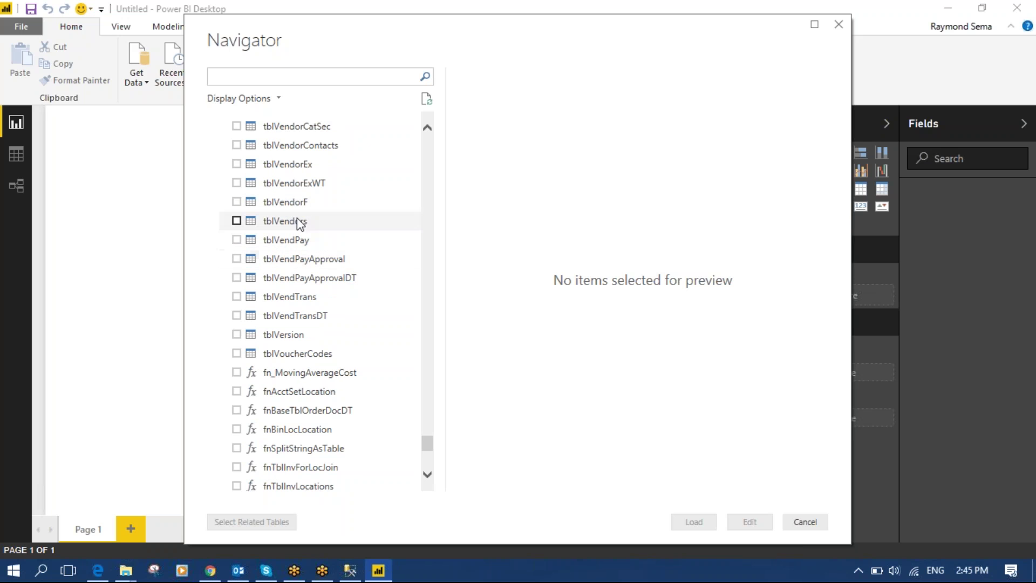
Preview the data in the tblVendors table, clear its selection, and go back to the project tables.
left_click(237, 220)
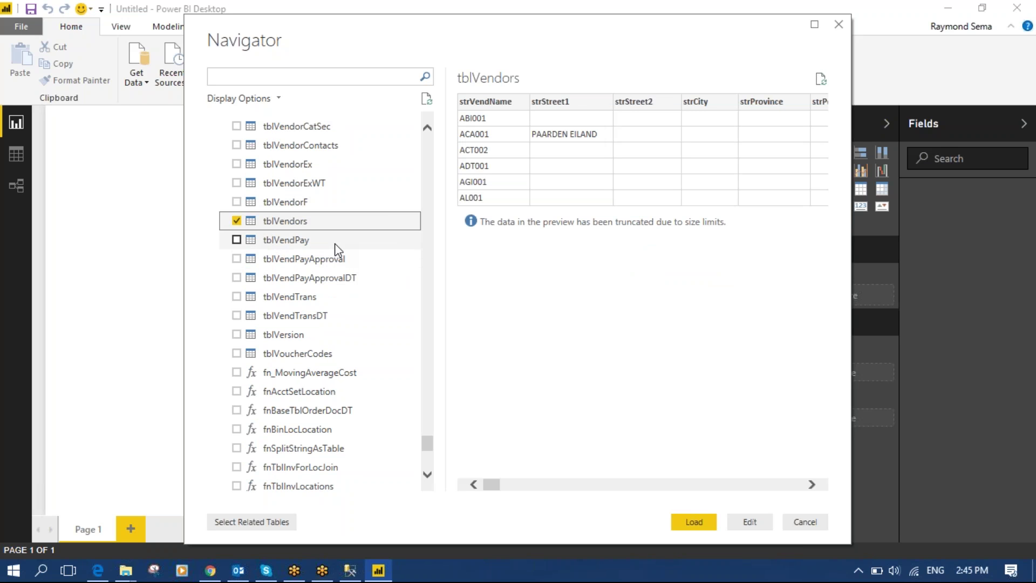
left_click(565, 153)
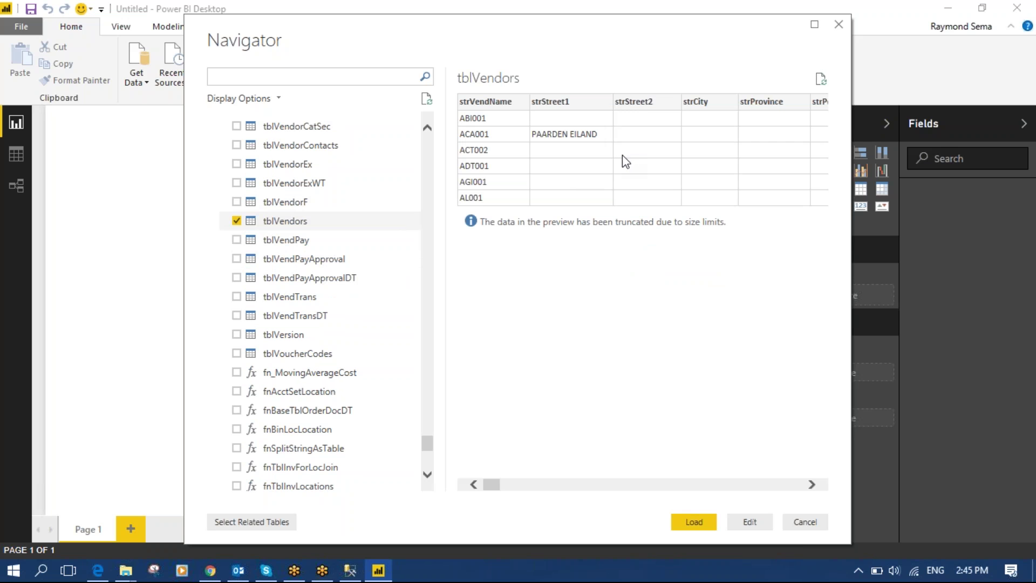
left_click(237, 221)
scroll(275, 236, "up", 4)
scroll(275, 236, "up", 20)
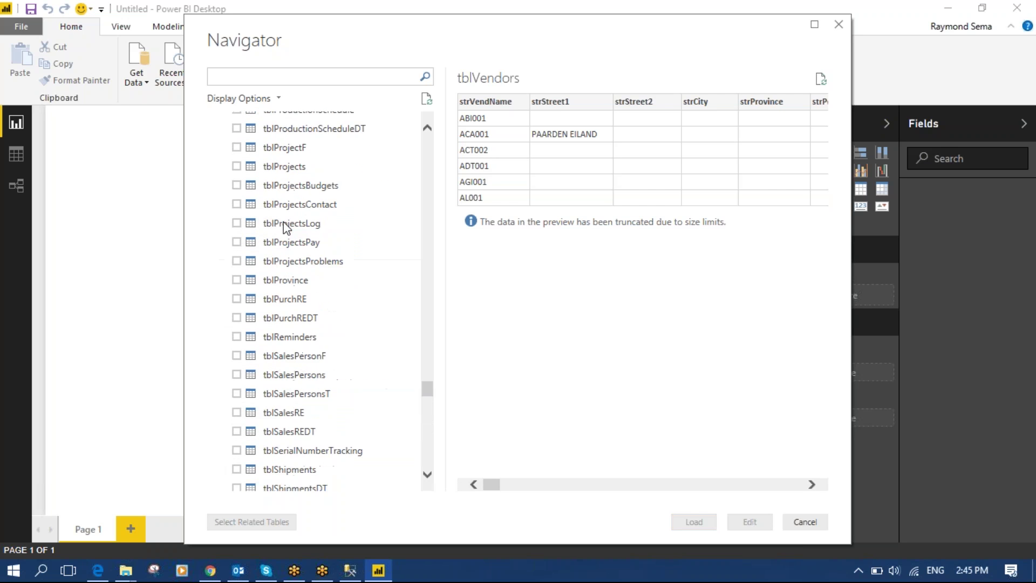
Select the tblCustomers table in the database's table list for import into the report.
scroll(290, 231, "up", 20)
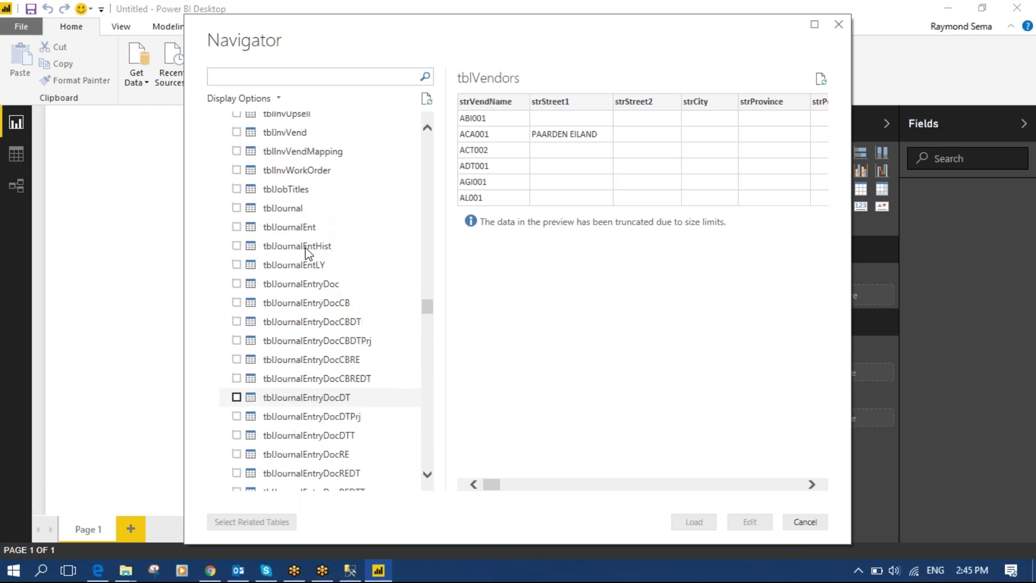
scroll(319, 242, "up", 20)
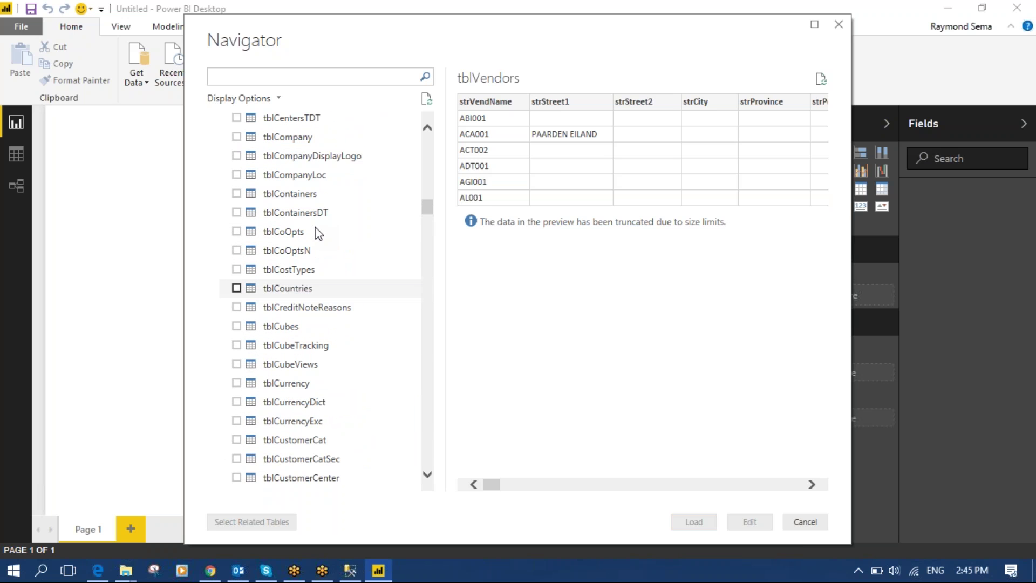
scroll(335, 234, "down", 3)
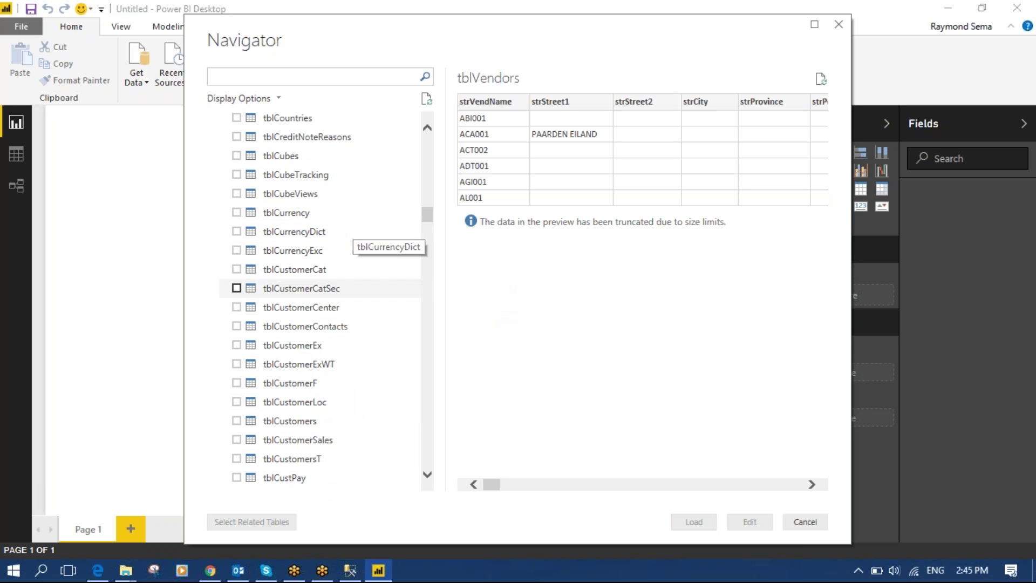
scroll(385, 226, "down", 1)
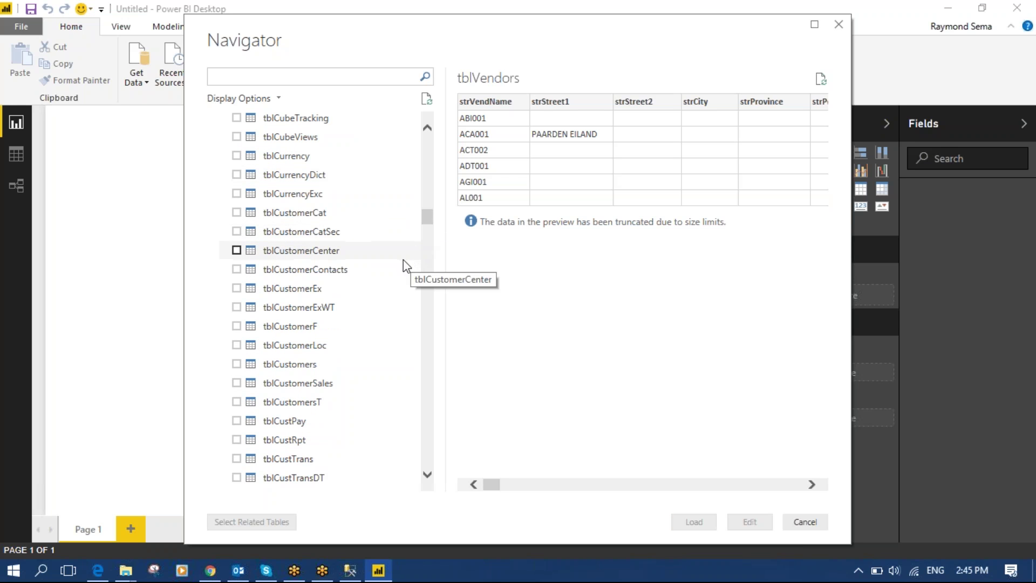
left_click(236, 363)
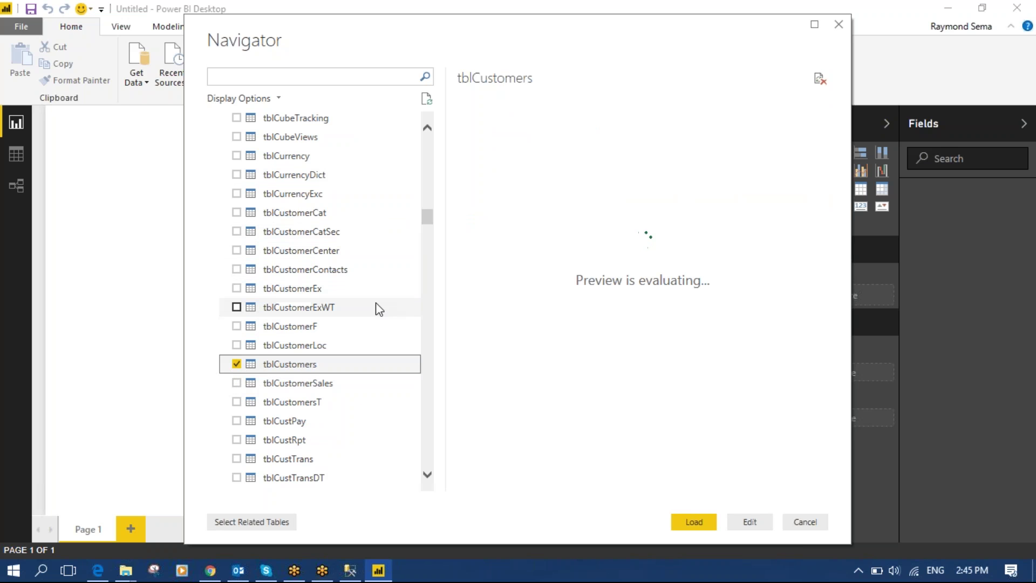
scroll(376, 273, "down", 15)
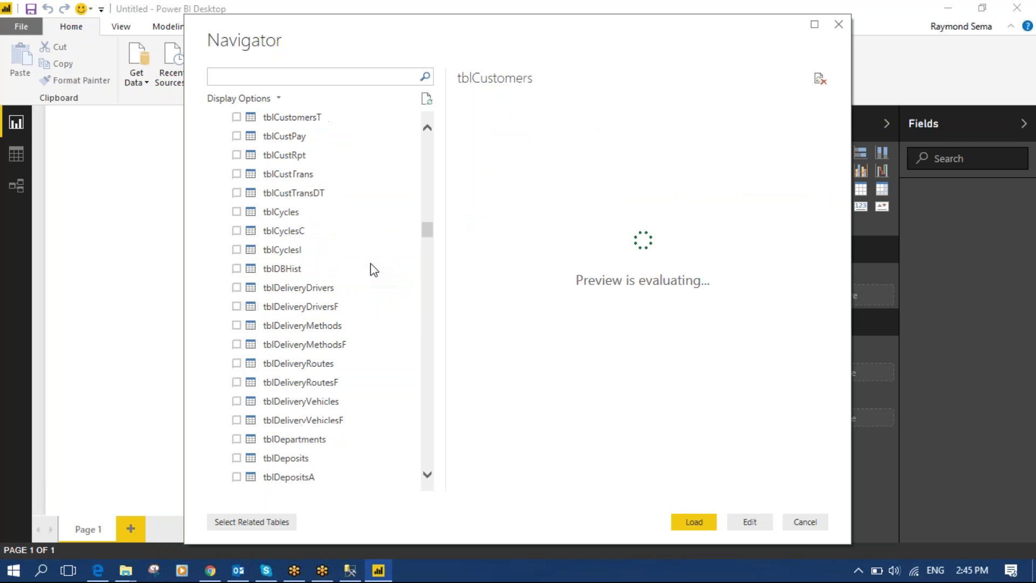
Look through the database tables and open the tblCustomers table in the Query Editor for editing.
scroll(393, 266, "down", 20)
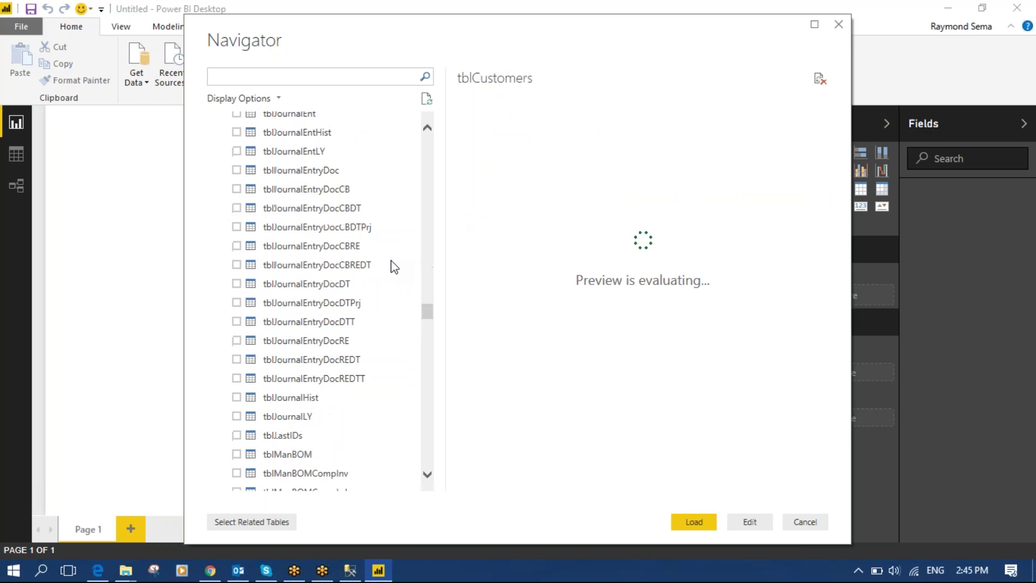
scroll(392, 260, "down", 20)
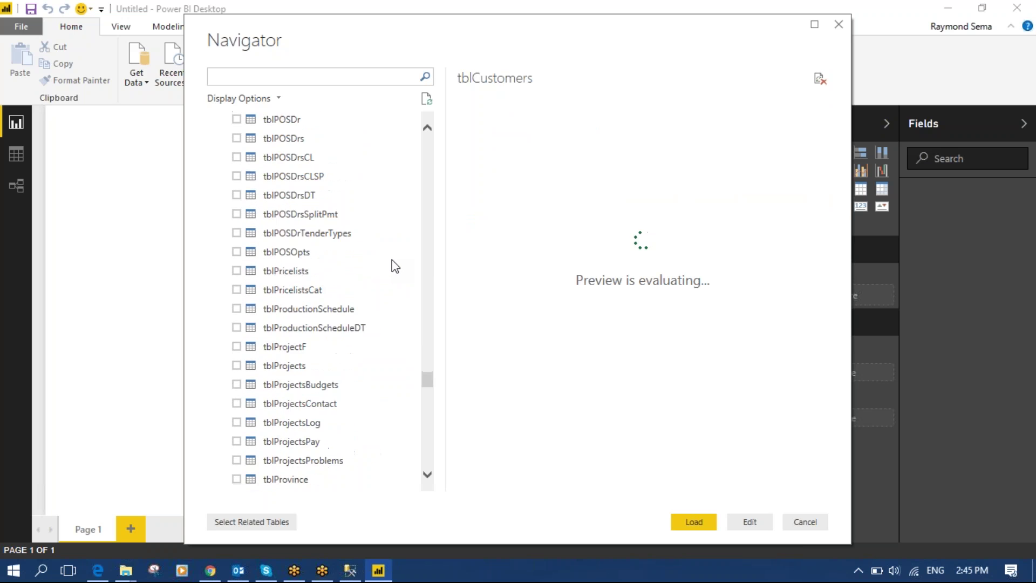
scroll(383, 261, "down", 10)
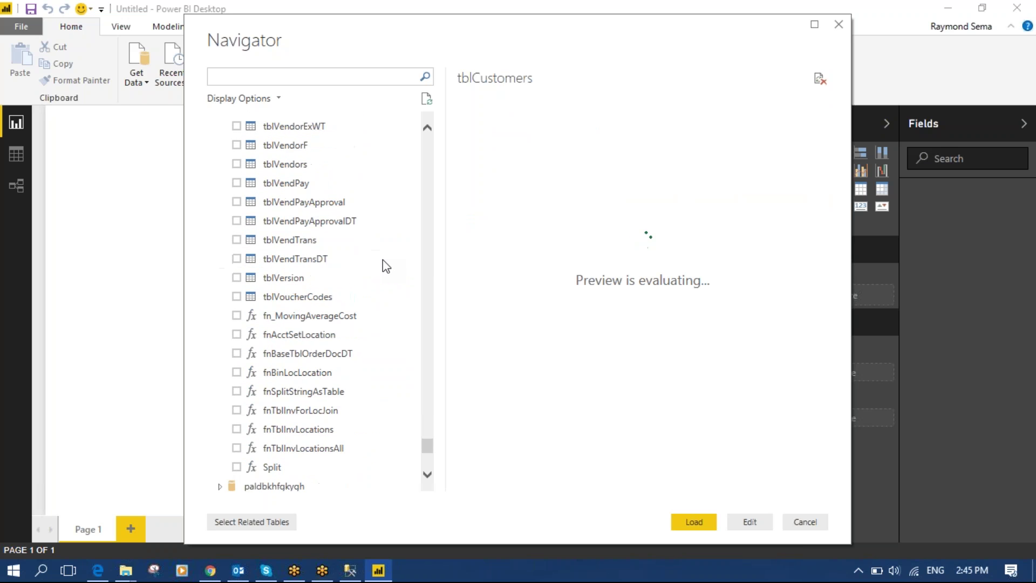
scroll(383, 261, "up", 10)
scroll(384, 265, "up", 20)
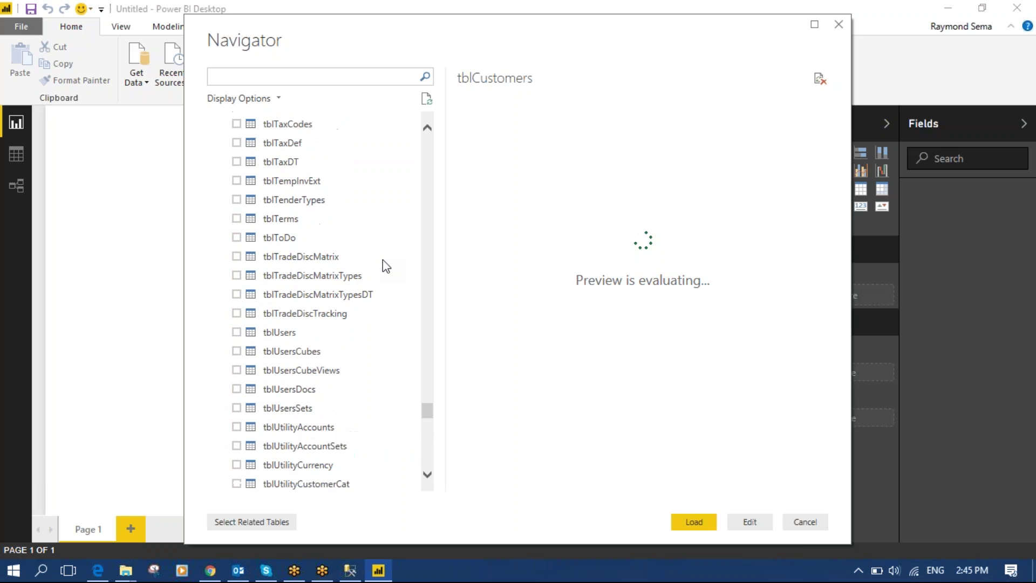
scroll(356, 256, "up", 20)
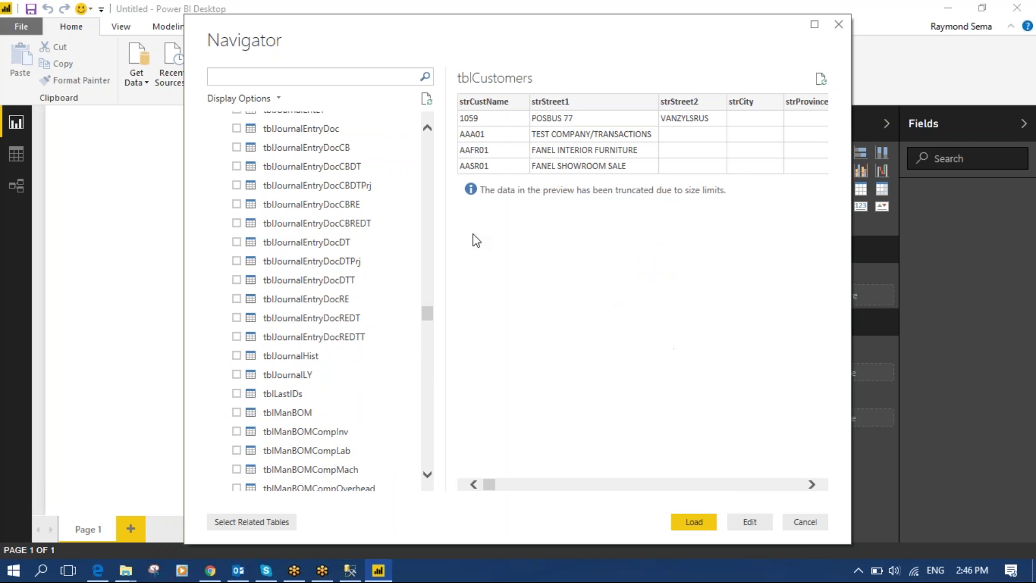
left_click(681, 519)
left_click(750, 522)
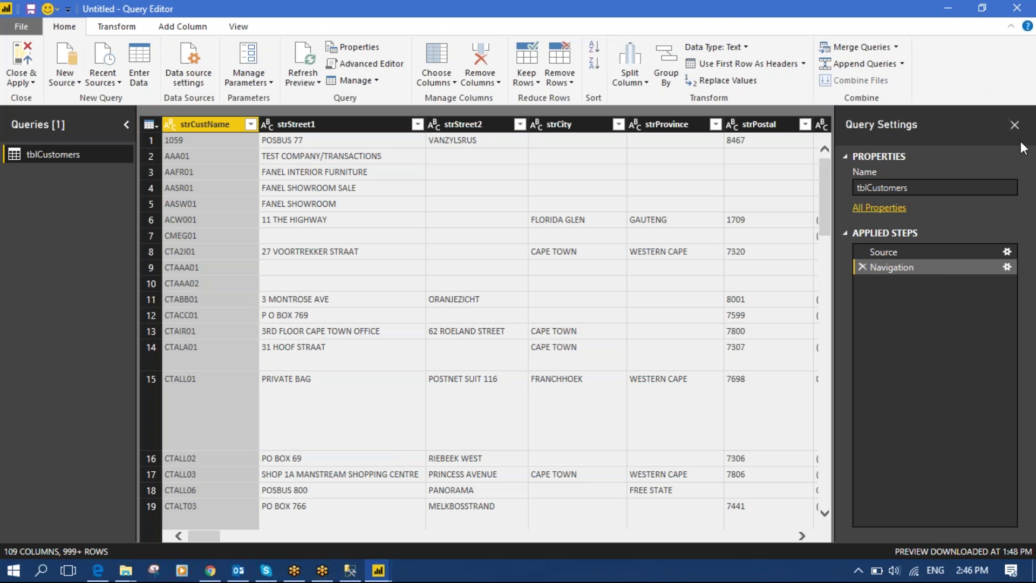
Rename the tblCustomers query to "Customers Table".
left_click(978, 267)
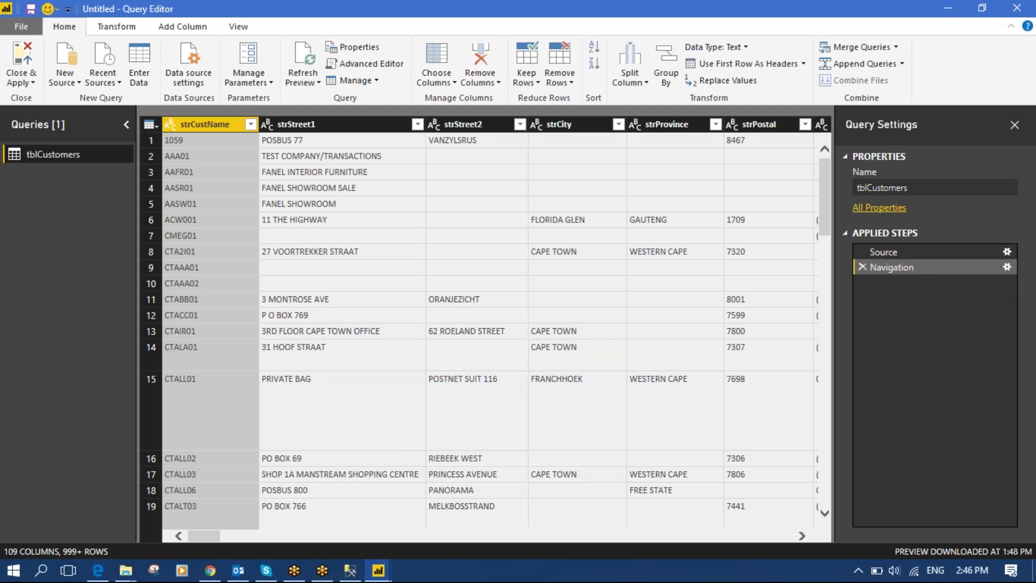
left_click(868, 188)
key("BackSpace")
key("BackSpace")
key("BackSpace")
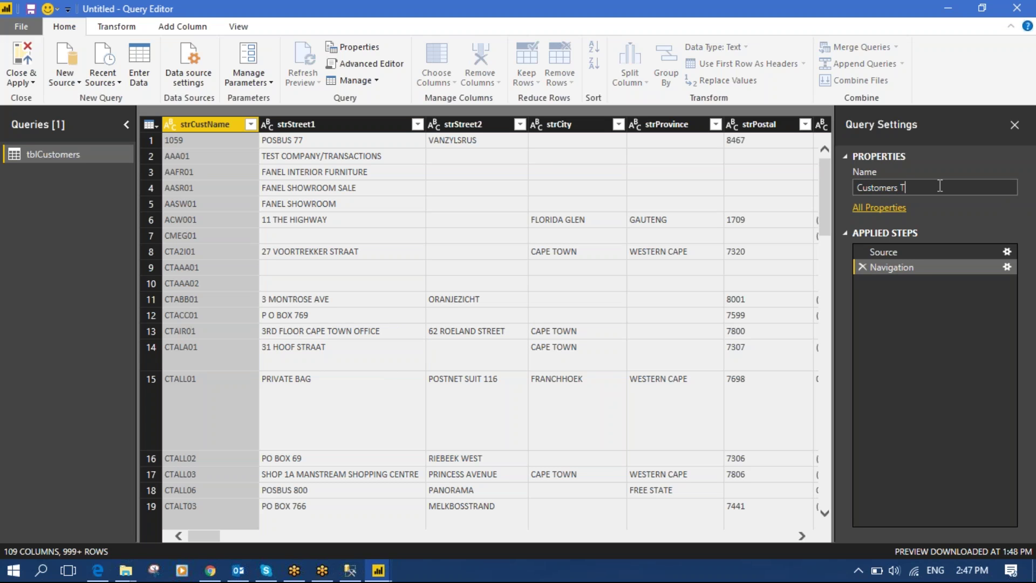
type("Table")
key("Return")
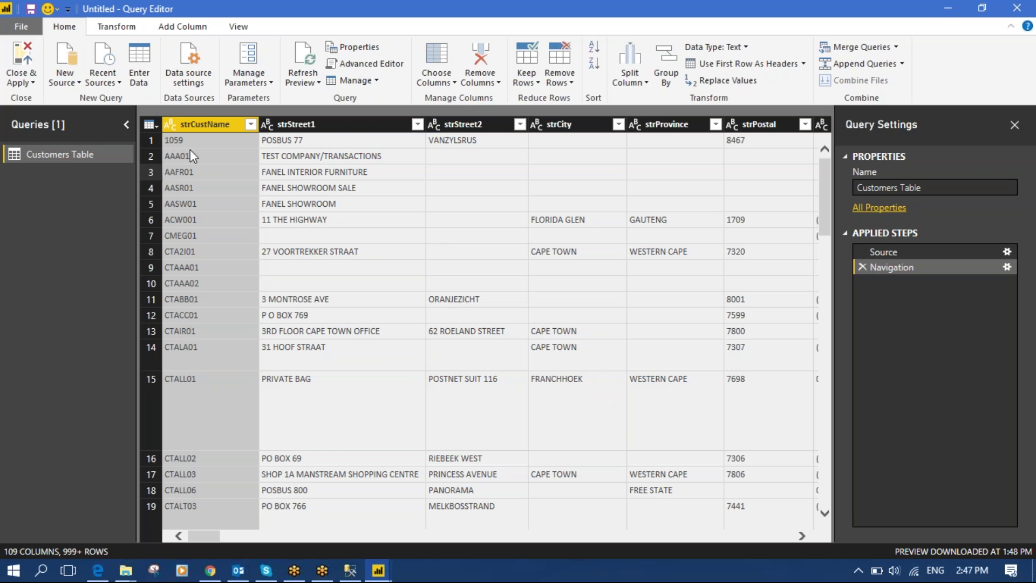
Rename the strCustName column to "Customer Name".
double_click(210, 122)
left_click(182, 124)
key("BackSpace")
key("BackSpace")
key("BackSpace")
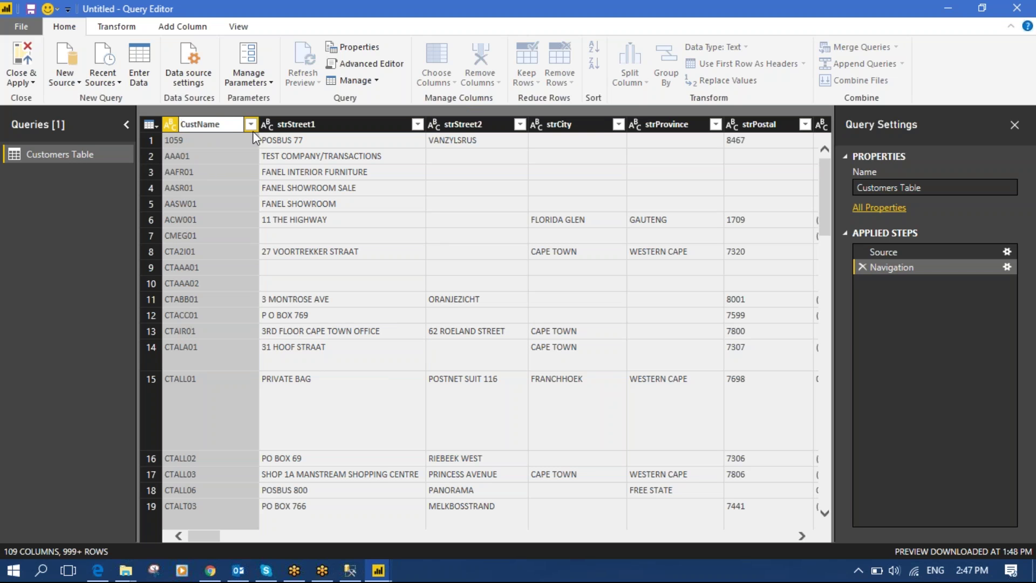
key("Right")
key("Right")
type("omer")
key("Return")
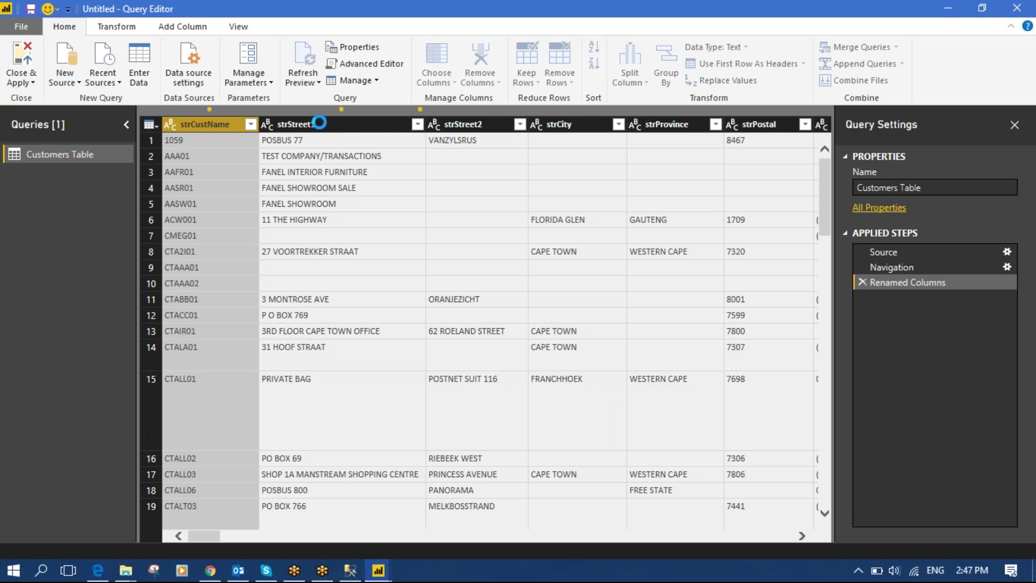
Rename the strStreet1 column to "Address 1" and copy the new heading text for reuse.
left_click(303, 125)
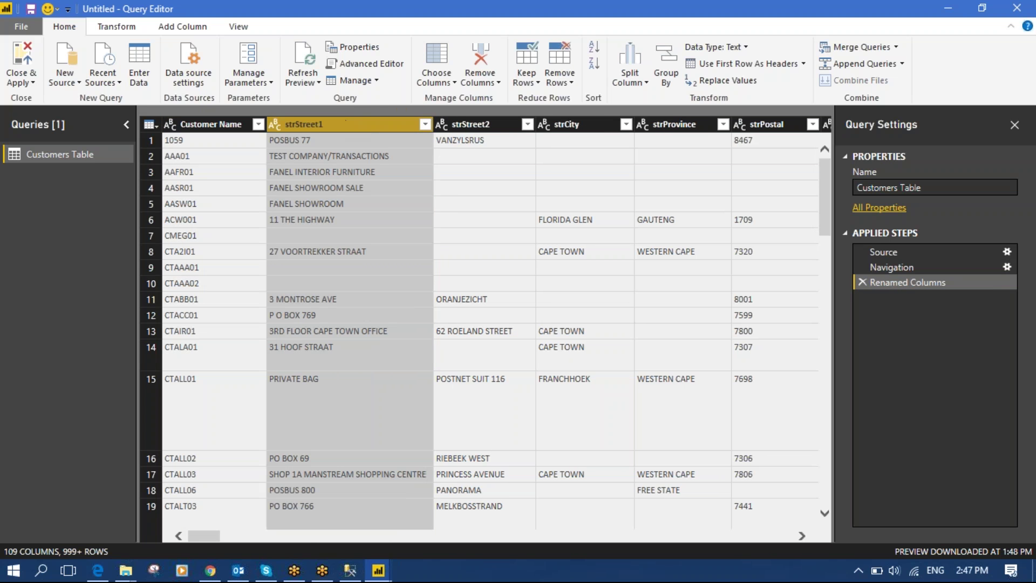
double_click(345, 124)
left_click(343, 126)
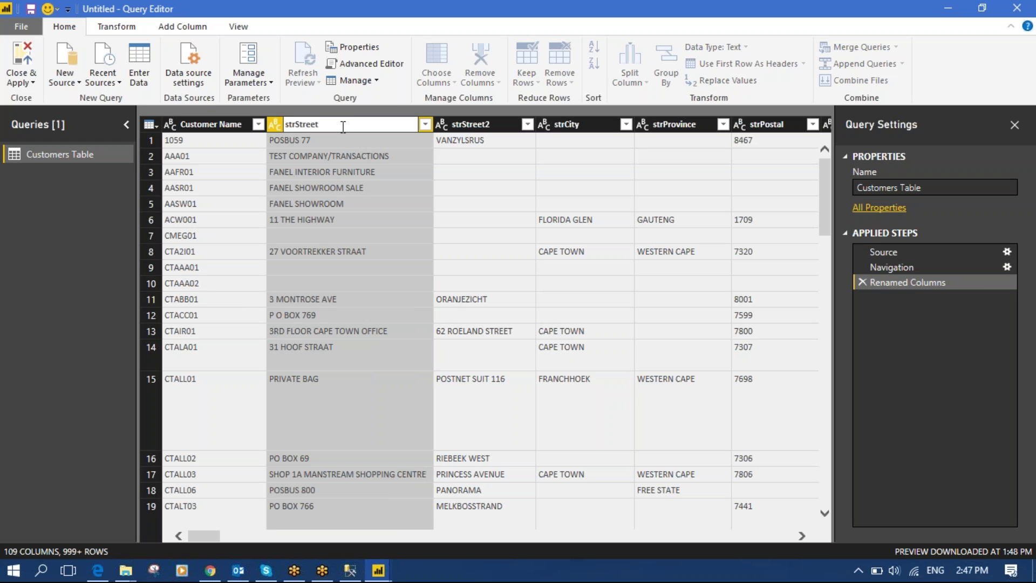
key("BackSpace")
key("BackSpace")
key("BackSpace")
key("BackSpace")
key("BackSpace")
key("BackSpace")
key("BackSpace")
key("BackSpace")
key("BackSpace")
type("Adress")
key("BackSpace")
key("BackSpace")
key("BackSpace")
type("e")
left_click(290, 124)
type("d")
left_click_drag(334, 123, 220, 115)
key("ctrl+c")
key("Return")
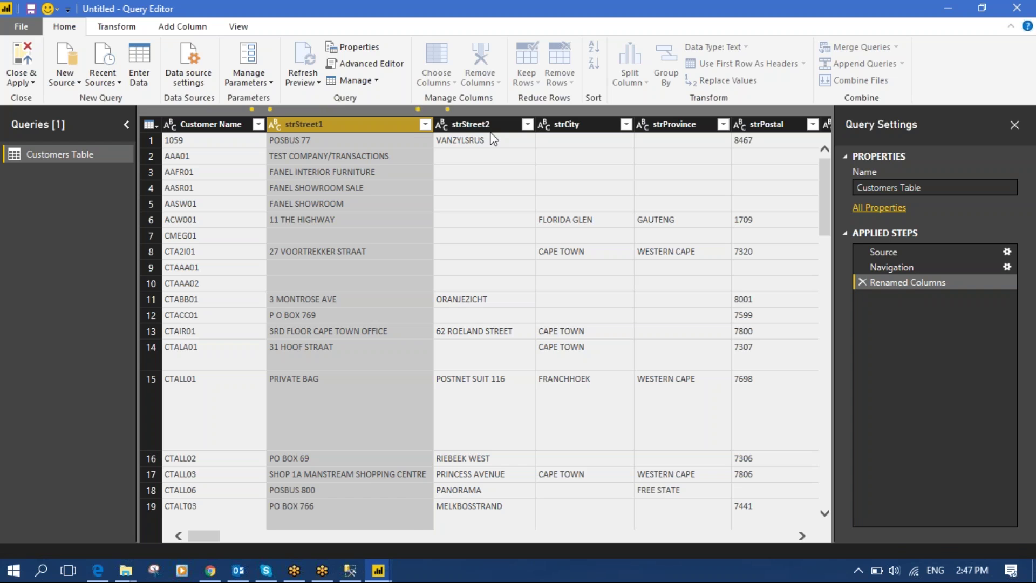
Rename the strStreet2 column to "Address 2", reusing the copied heading text.
double_click(495, 124)
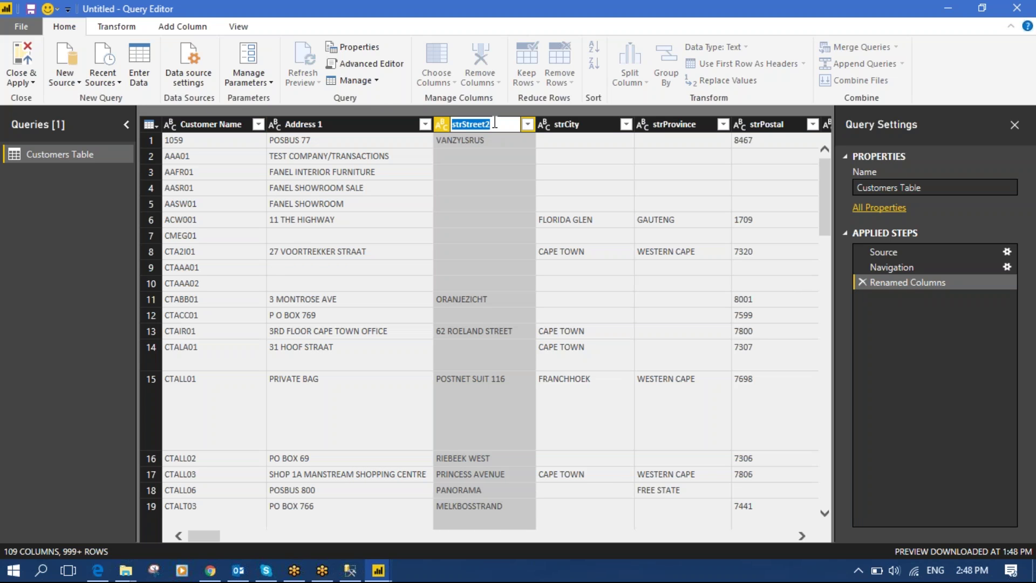
left_click_drag(495, 124, 452, 123)
key("ctrl+v")
key("Return")
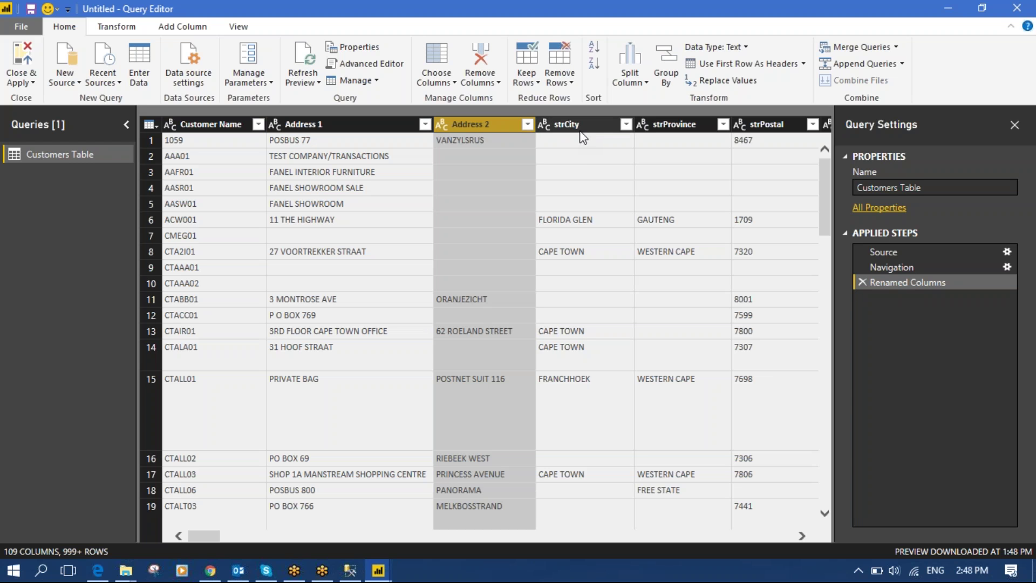
Remove the str prefix from the strCity column heading so that it reads "City".
double_click(569, 124)
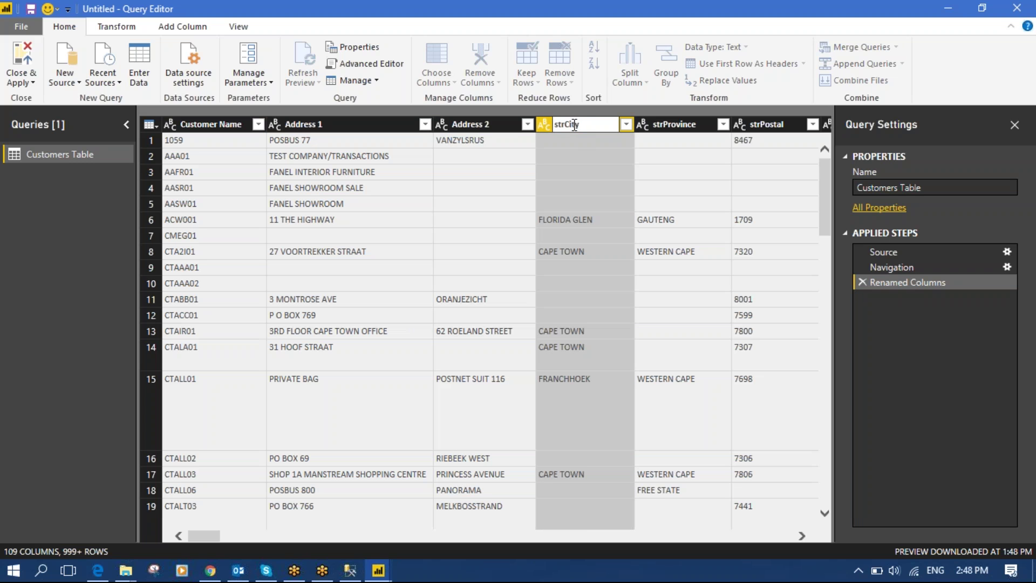
key("BackSpace")
key("BackSpace")
key("BackSpace")
key("Return")
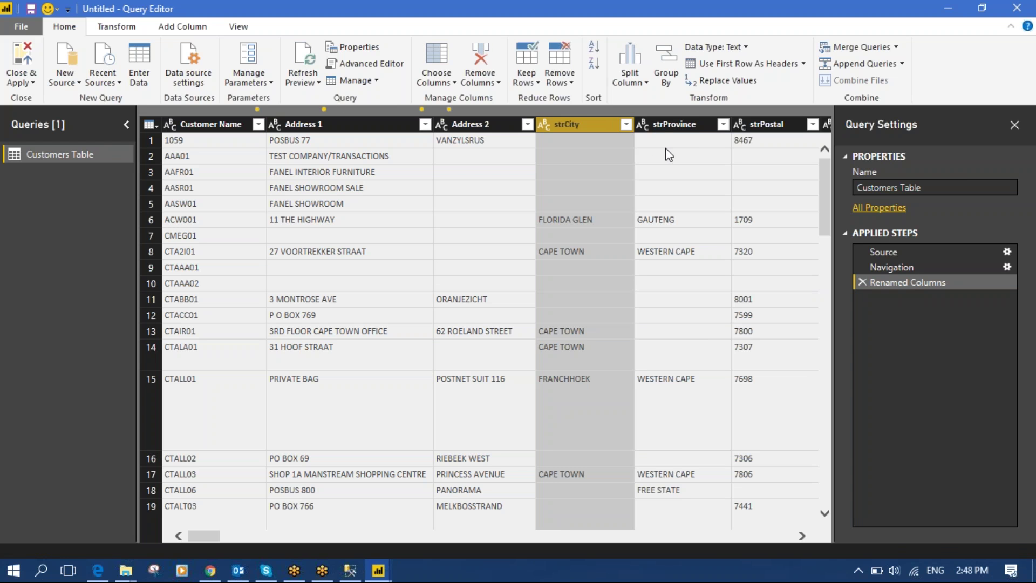
Remove the str prefix from the strProvince column heading so that it reads "Province".
double_click(665, 124)
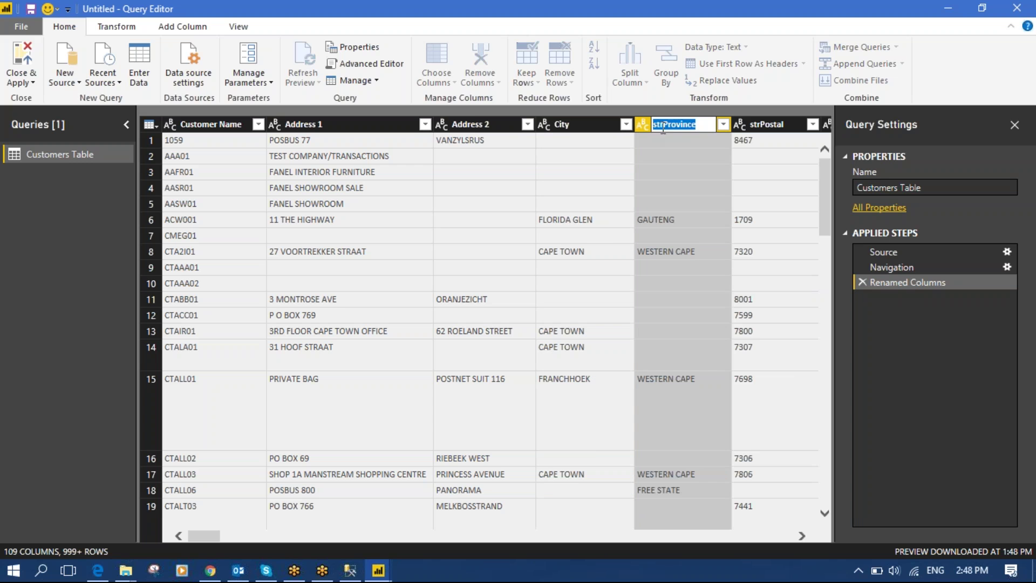
key("Home")
key("Delete")
key("Delete")
key("Delete")
key("Return")
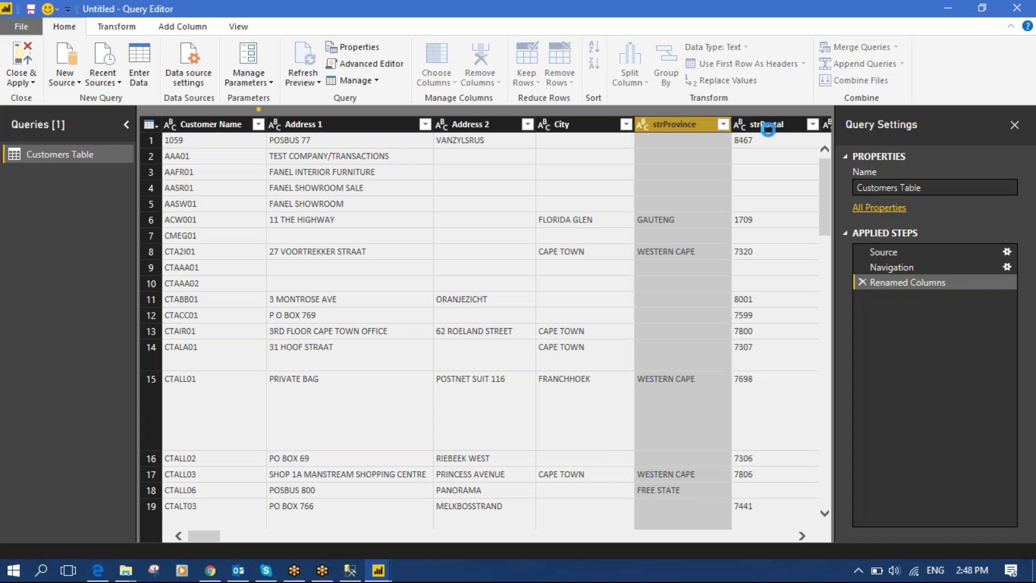
Rename the strPostal column to "Postal Code".
left_click(748, 122)
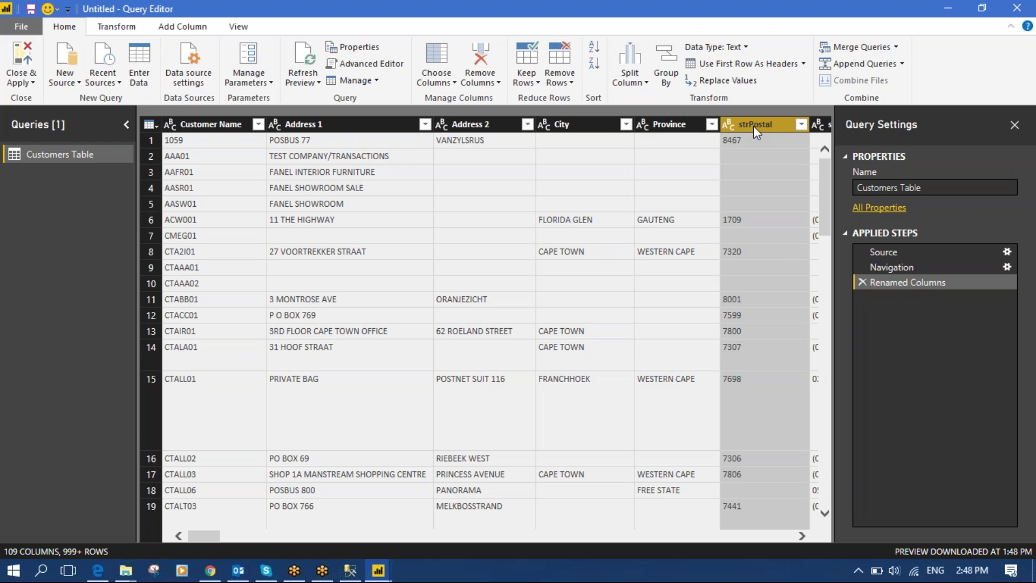
double_click(748, 122)
left_click(750, 124)
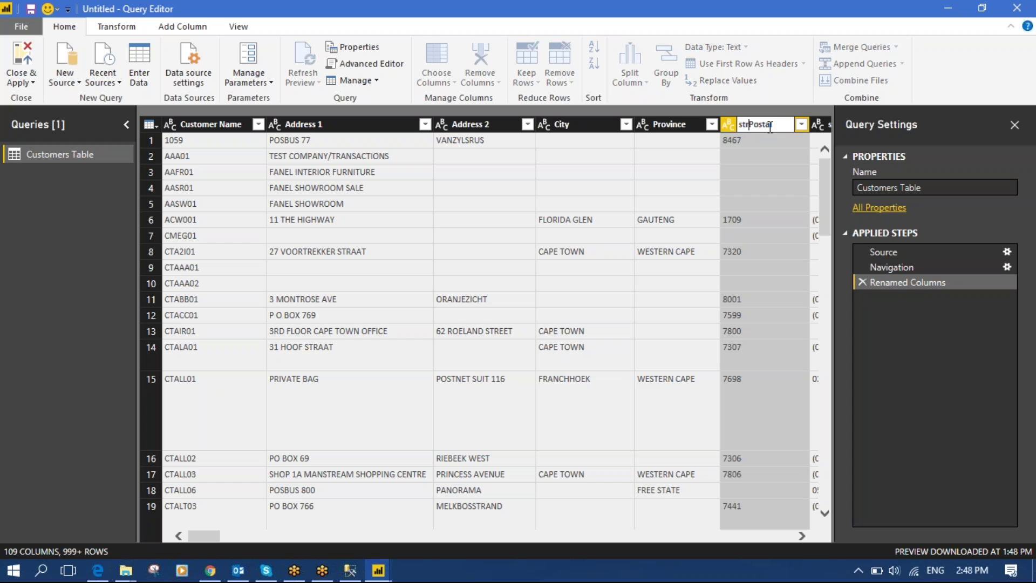
key("BackSpace")
key("BackSpace")
key("BackSpace")
type("Code")
key("Return")
Replace the strPhone column heading with "Tel Number".
left_click(218, 534)
left_click(803, 537)
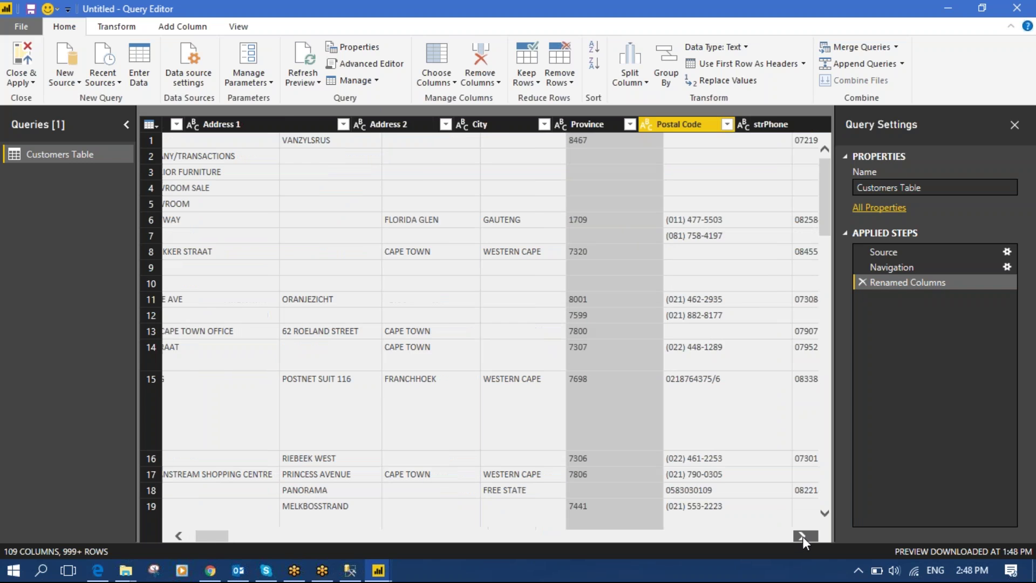
left_click(802, 537)
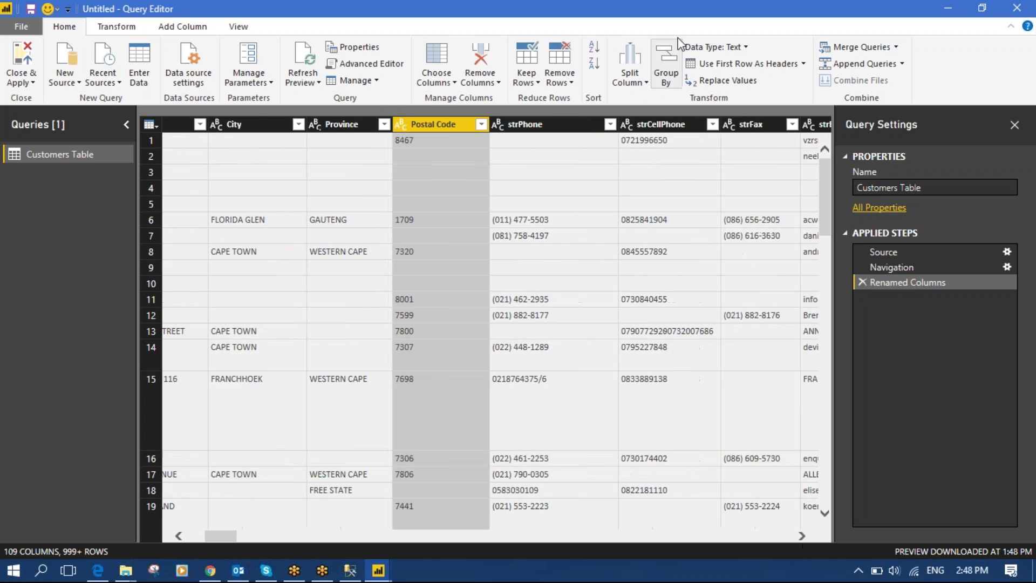
left_click(546, 127)
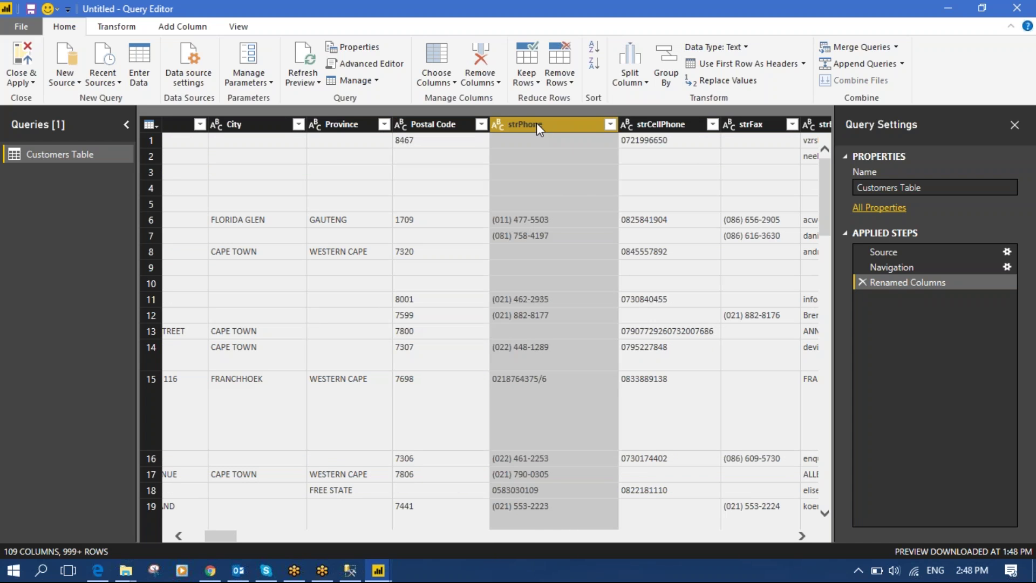
double_click(546, 128)
key("Home")
key("Delete")
key("Delete")
key("Delete")
key("Delete")
key("Delete")
key("Delete")
key("Delete")
key("Delete")
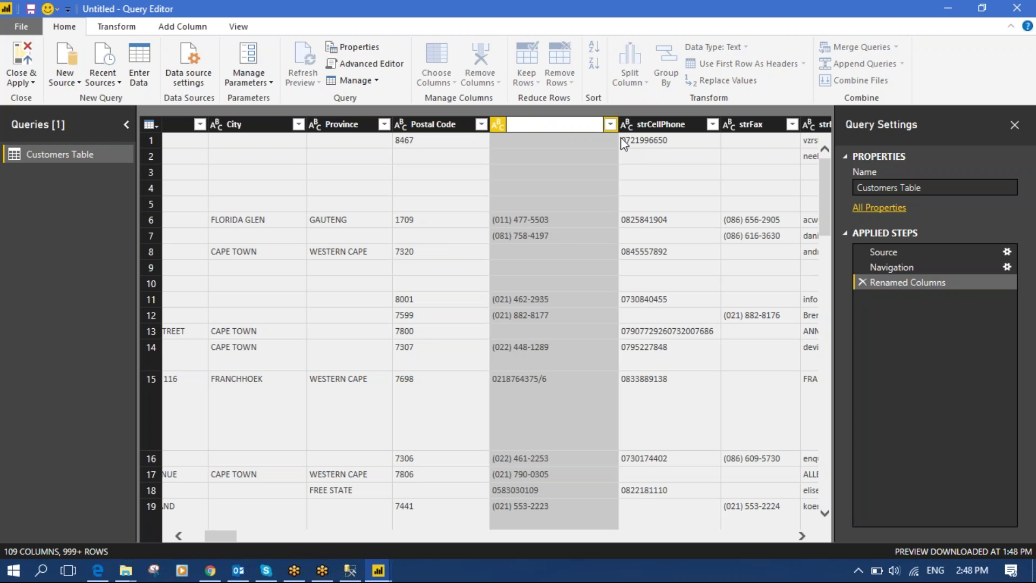
type("Tel Number")
left_click(657, 124)
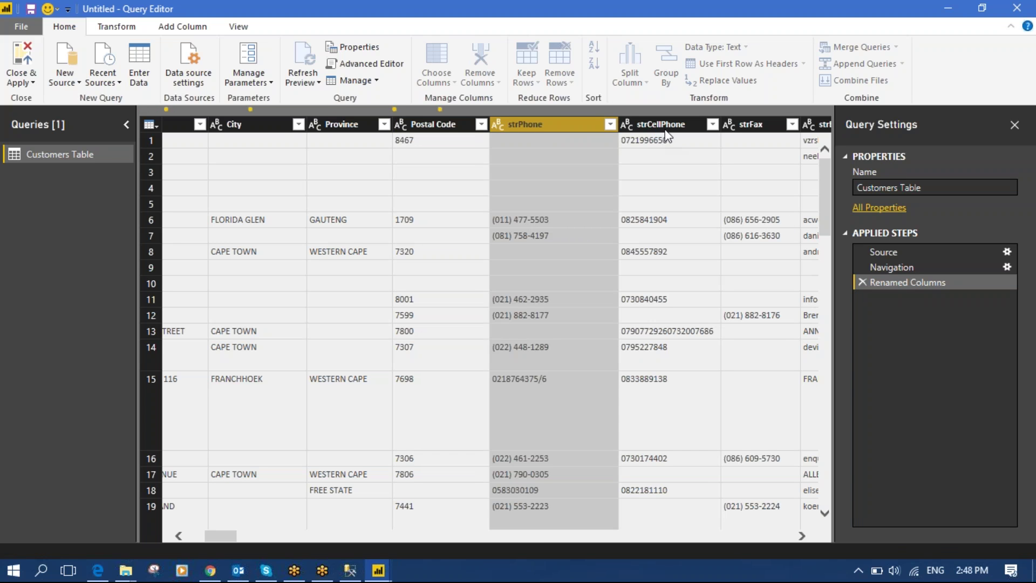
Replace the strCellPhone column heading with "Cell Number".
double_click(665, 124)
key("BackSpace")
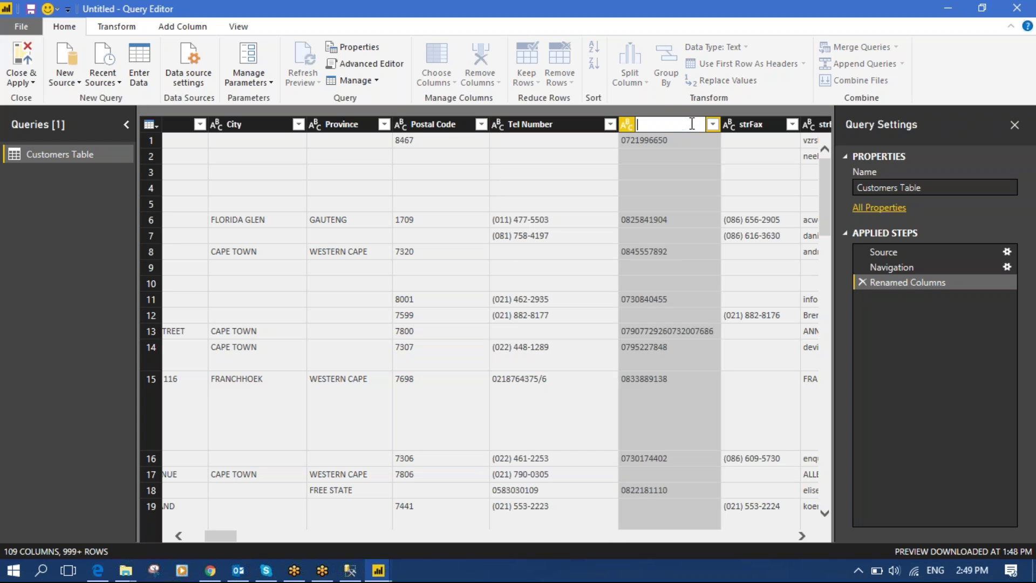
type("Cell Number")
key("Return")
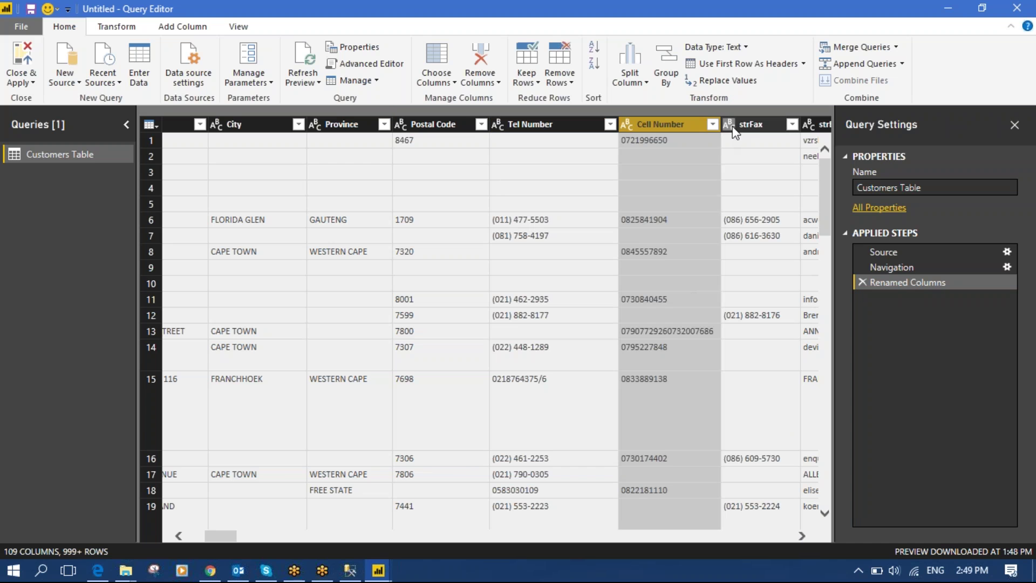
Remove the strFax column from the customers table.
left_click(802, 535)
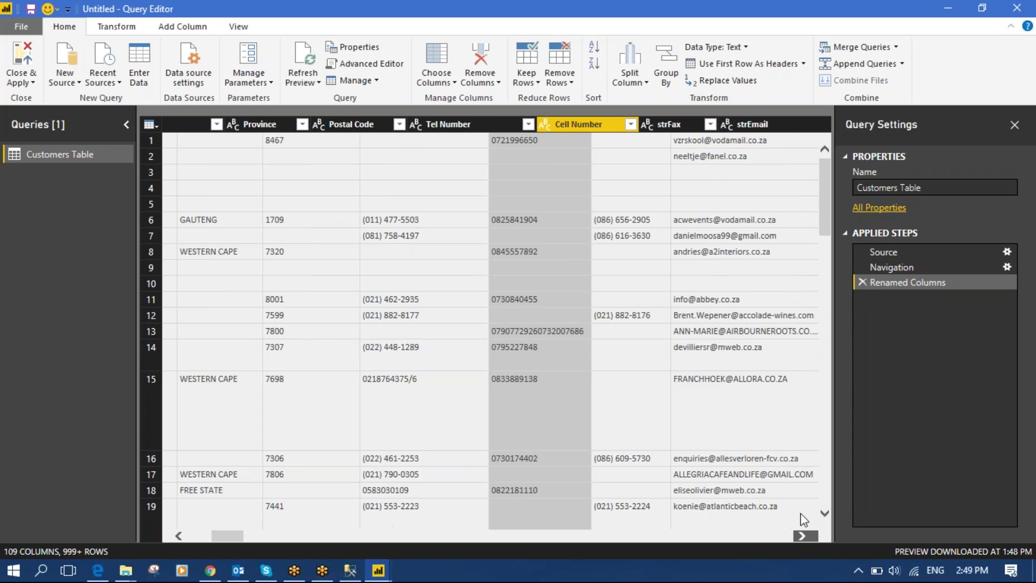
left_click(611, 128)
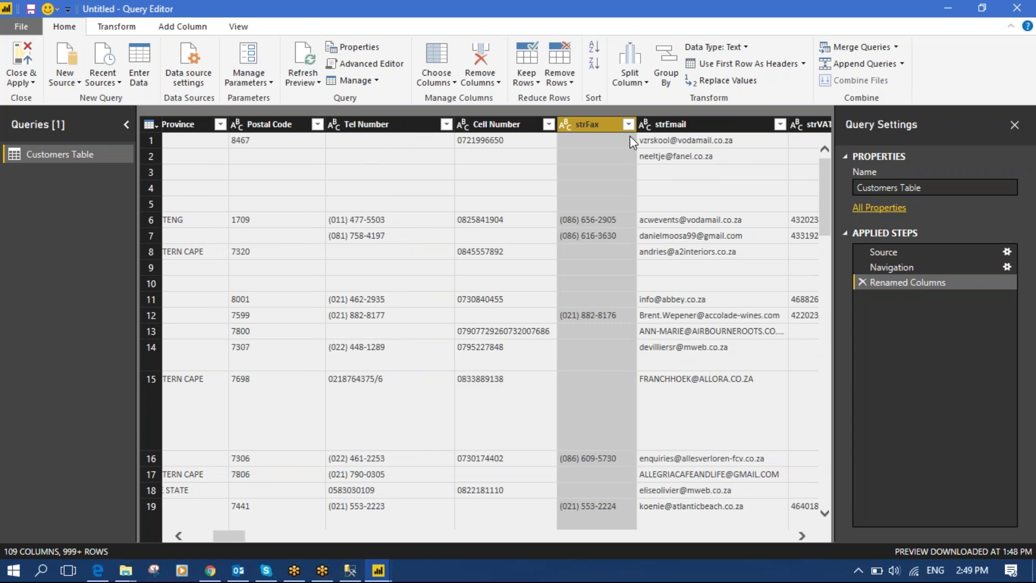
left_click(480, 55)
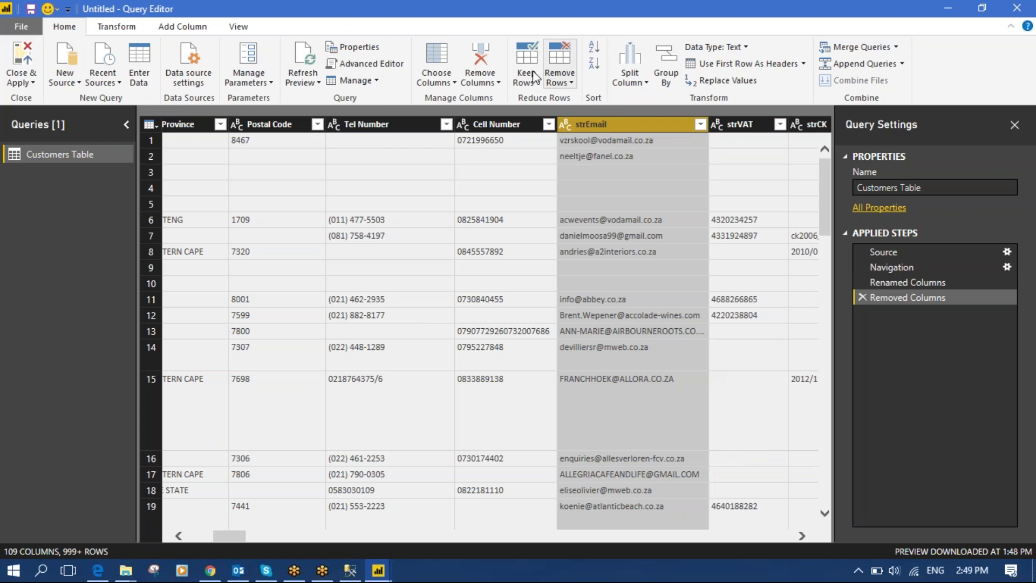
Rename the strEmail column to "Email" by removing its str prefix.
double_click(587, 124)
left_click(632, 128)
key("Home")
key("Delete")
key("Delete")
key("Delete")
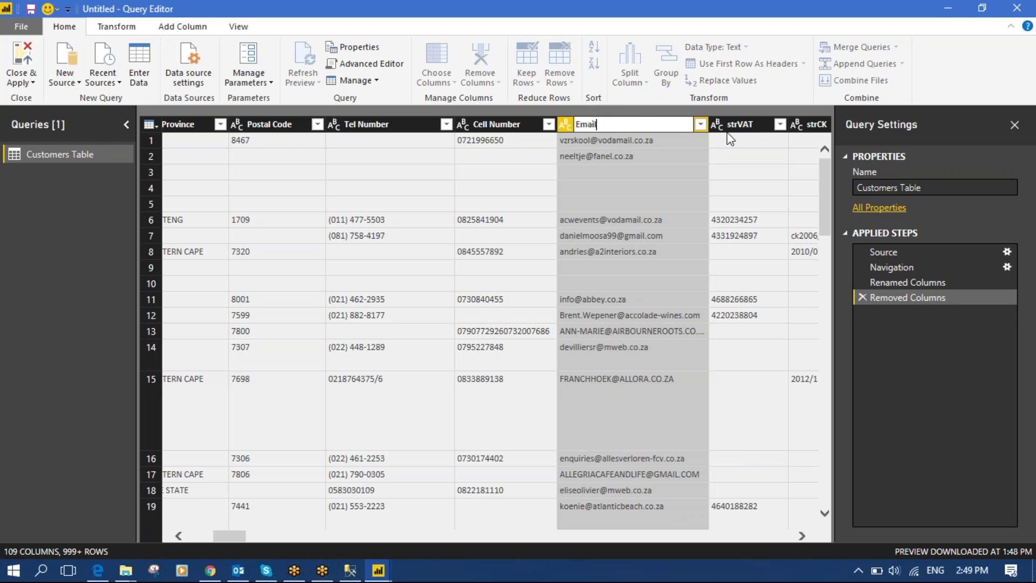
key("Return")
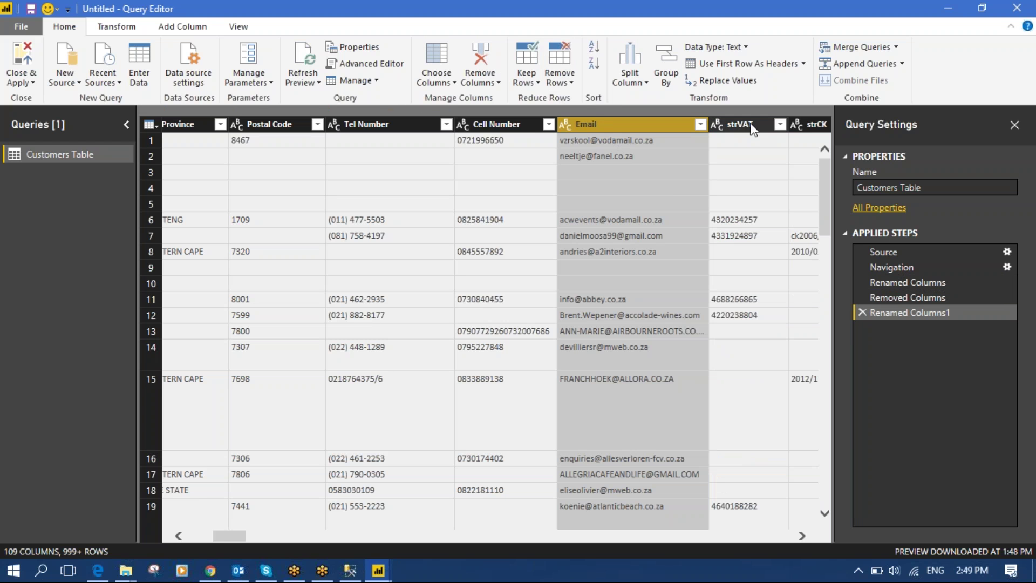
Remove the strVAT and strCK columns from the customers table.
left_click(750, 124)
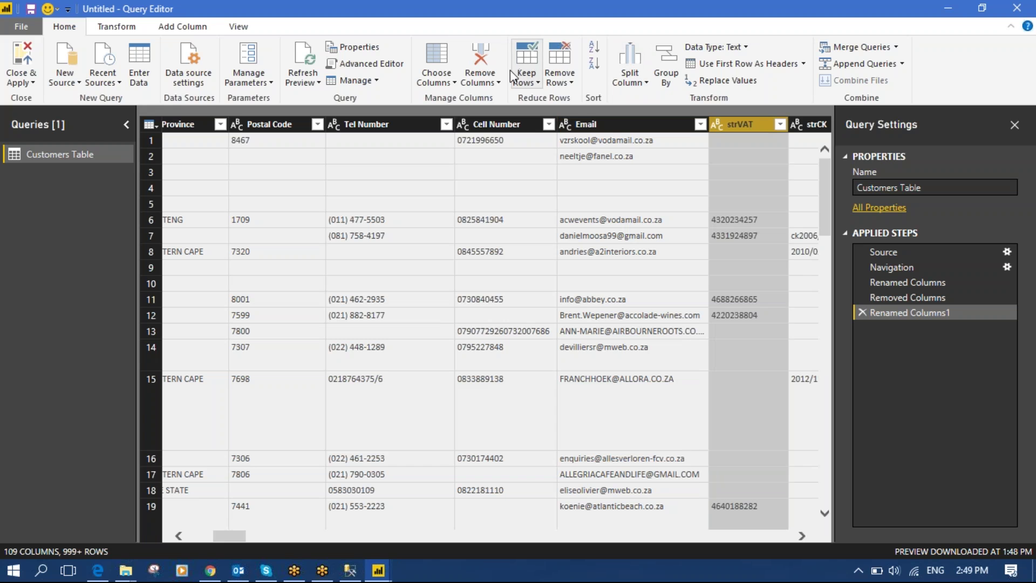
left_click(481, 61)
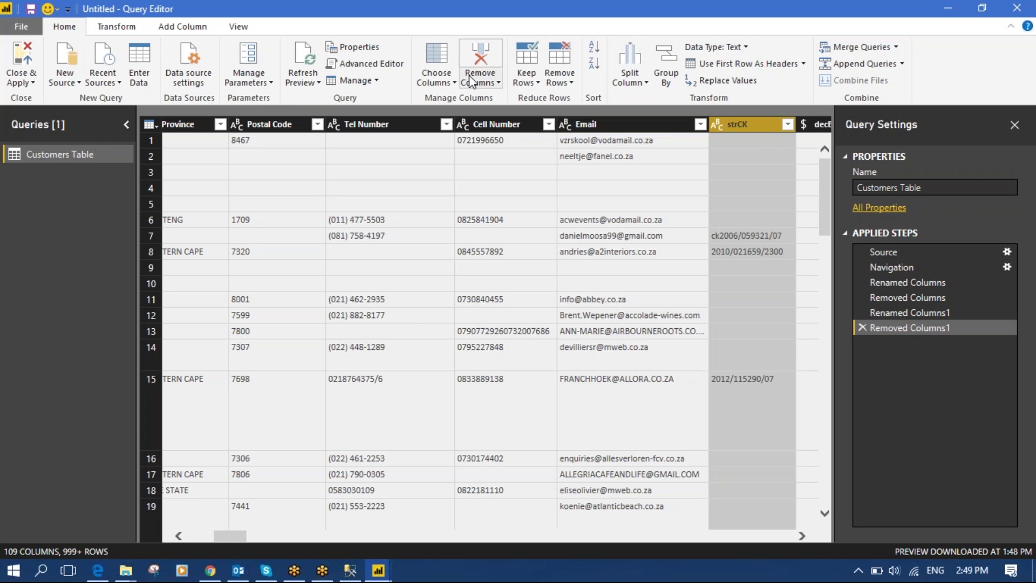
left_click(480, 60)
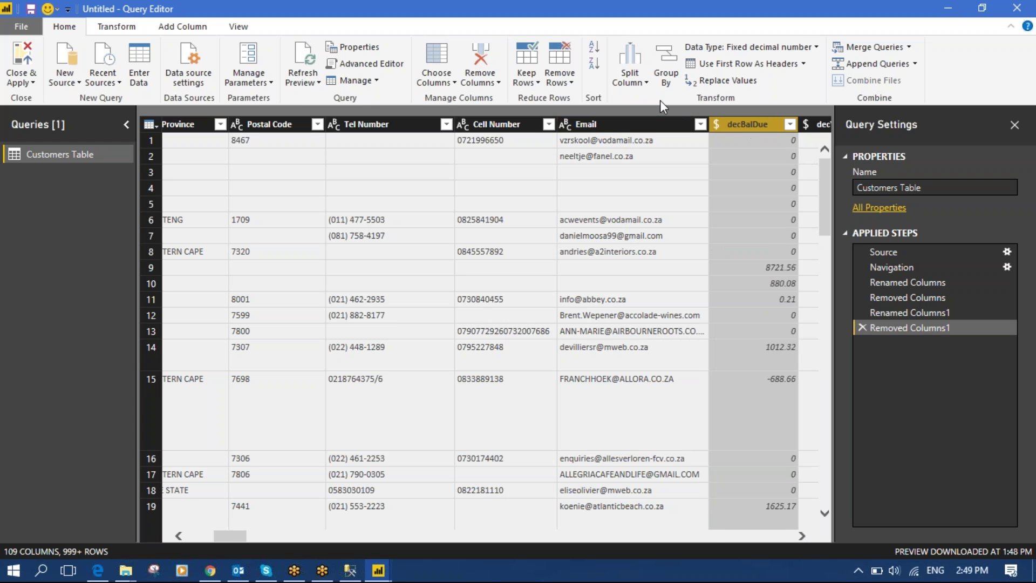
Remove the intDelMethod, bitCreditCtrl, decCreditLimit and bitCreditHold columns from the customers table.
left_click(805, 535)
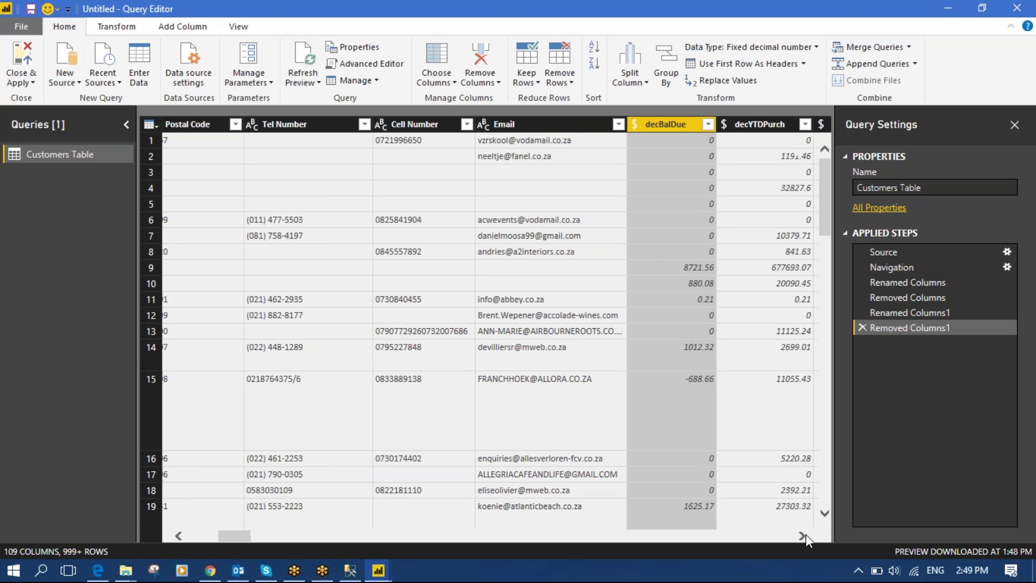
left_click(805, 535)
left_click(805, 535)
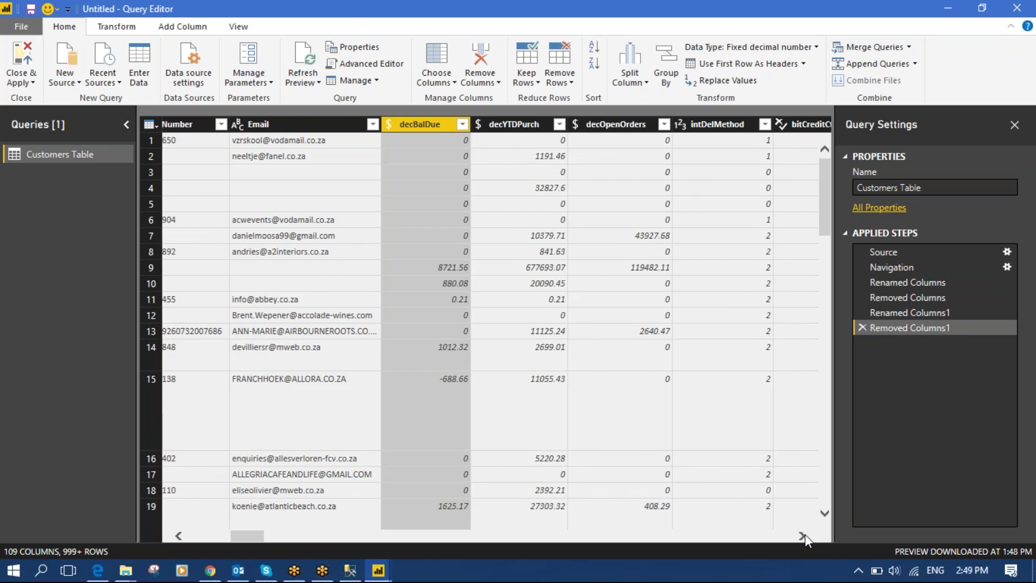
left_click(805, 535)
left_click(806, 535)
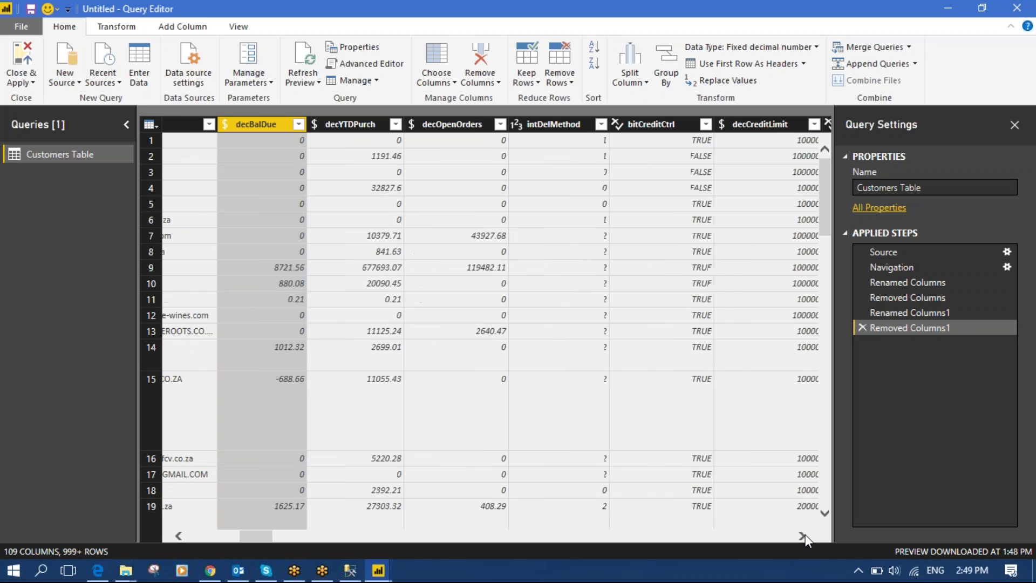
left_click(437, 124)
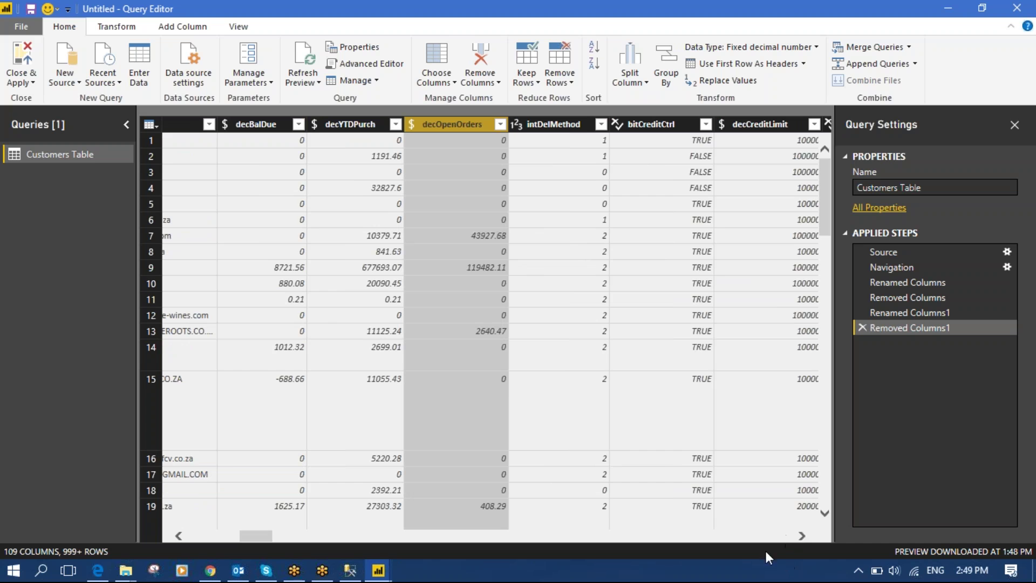
left_click(802, 536)
left_click(802, 535)
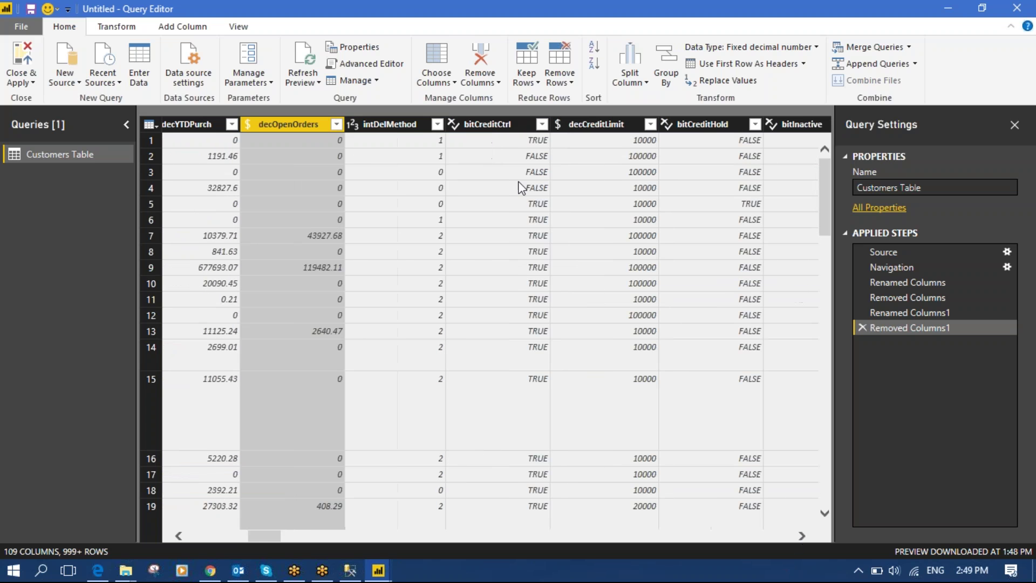
left_click(412, 127)
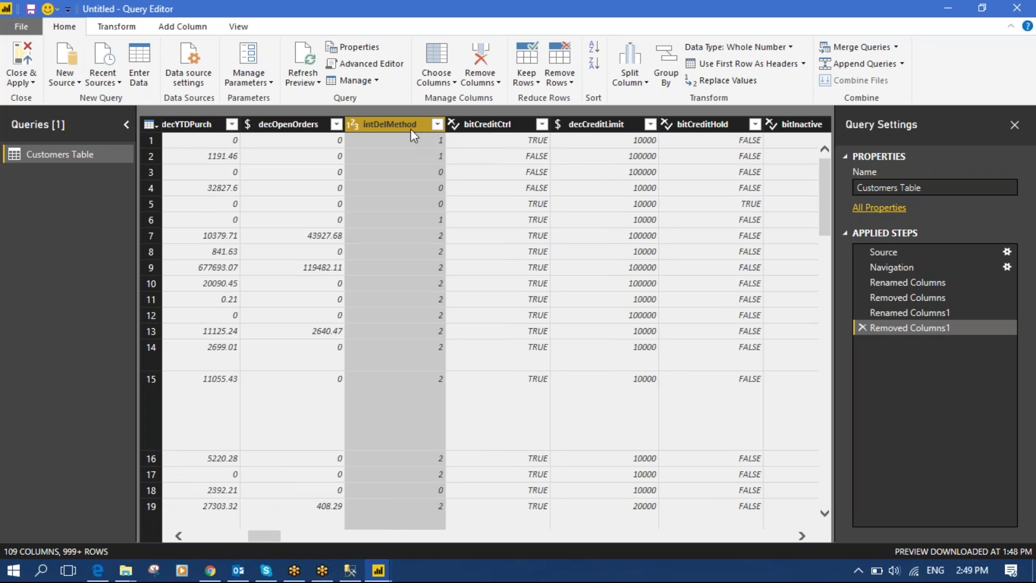
left_click(482, 60)
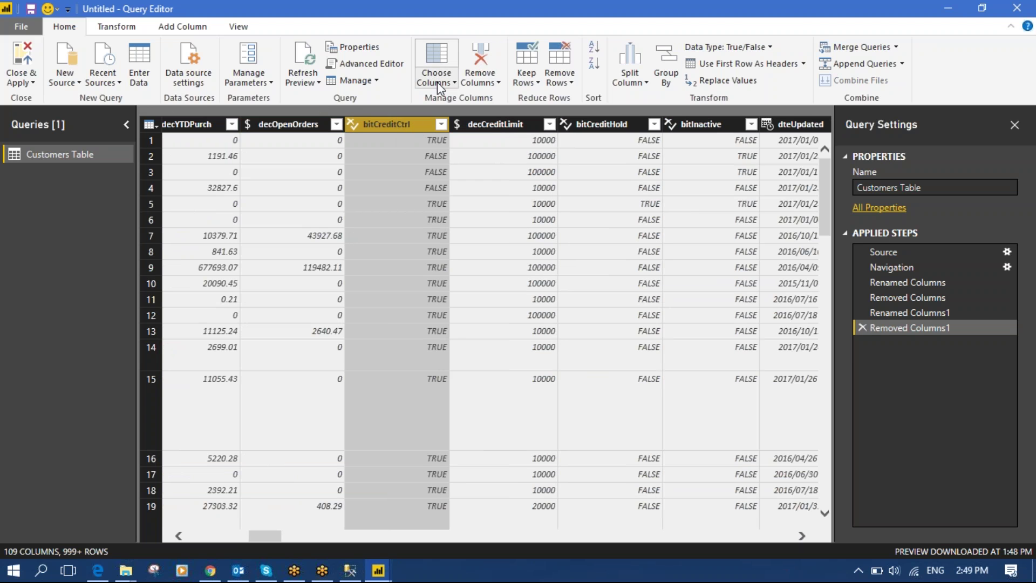
left_click(480, 57)
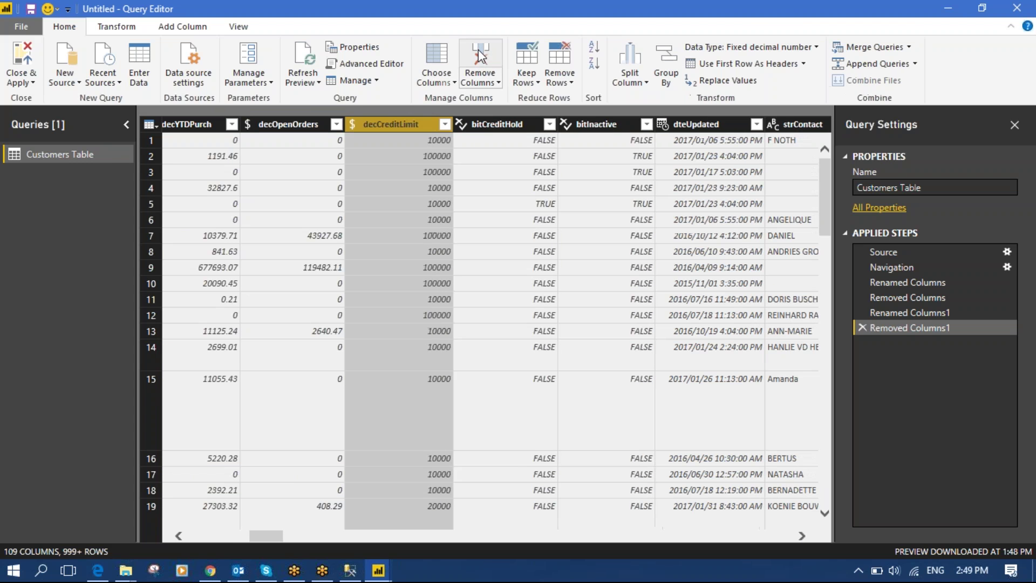
left_click(481, 56)
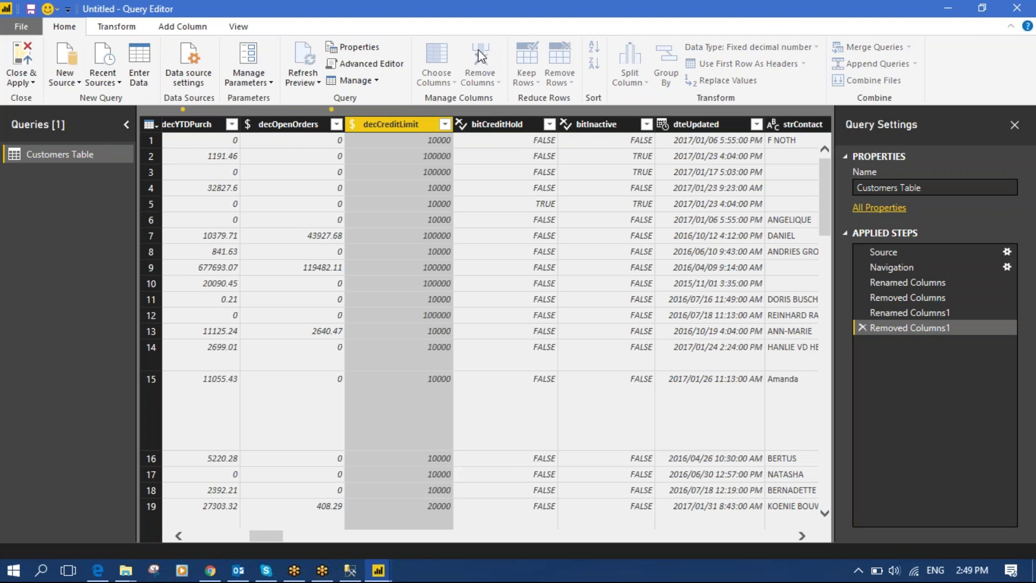
left_click(481, 55)
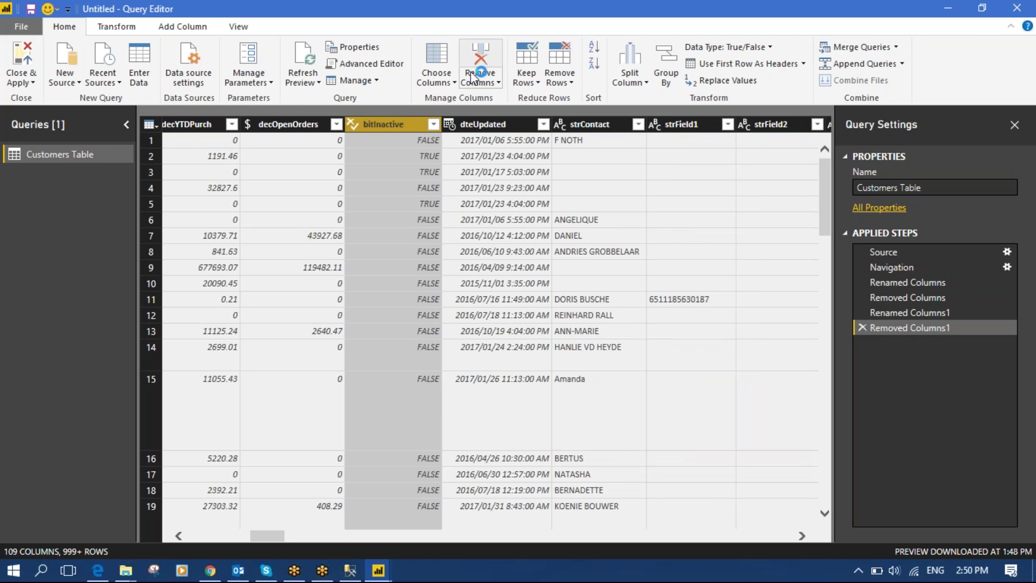
Remove the dteUpdated and strContact columns from the customers table.
left_click(503, 125)
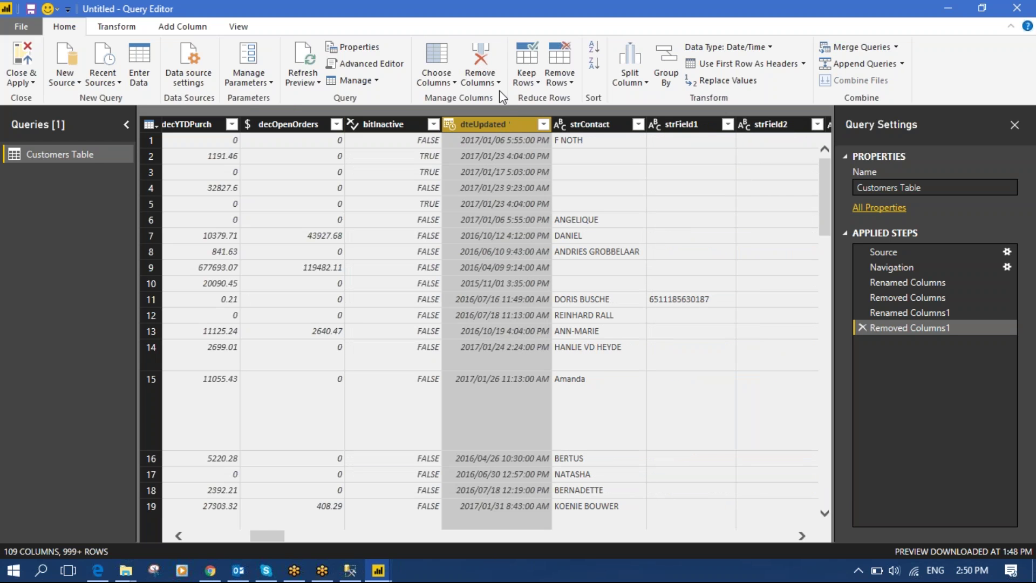
left_click(485, 53)
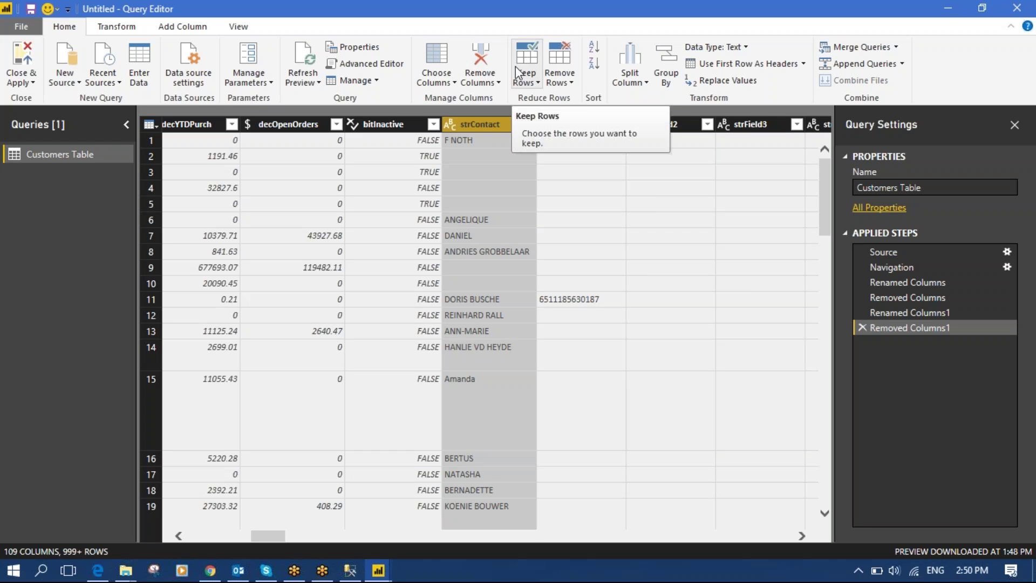
left_click(484, 54)
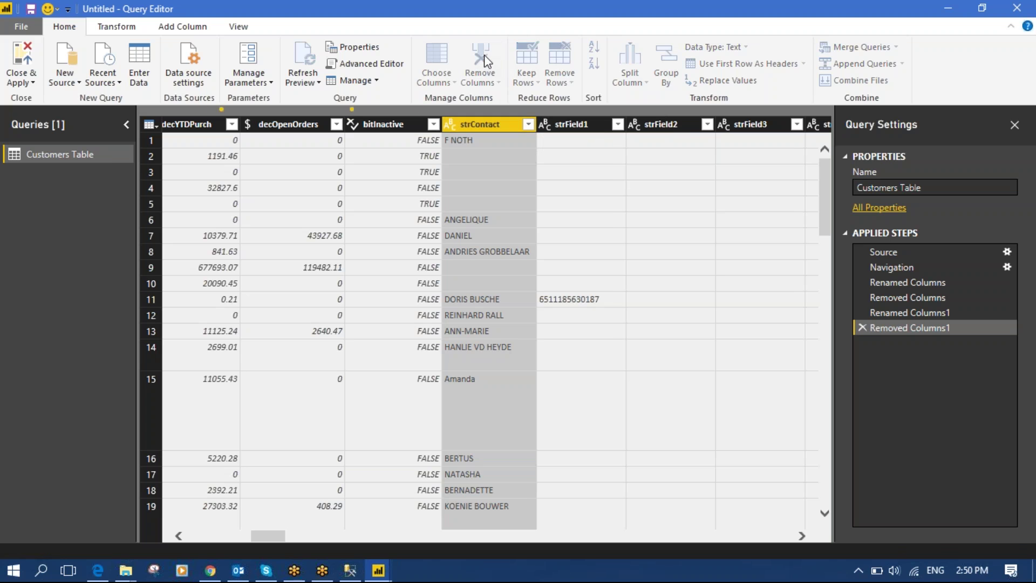
Remove the columns strField1 through strField6 and strTaxCode from the customers table.
left_click(484, 54)
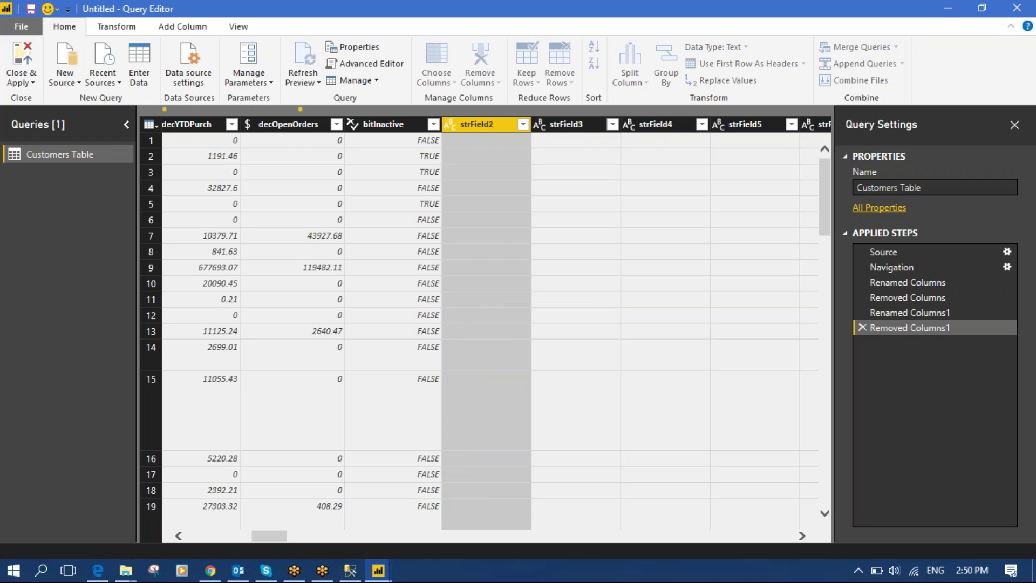
left_click(485, 54)
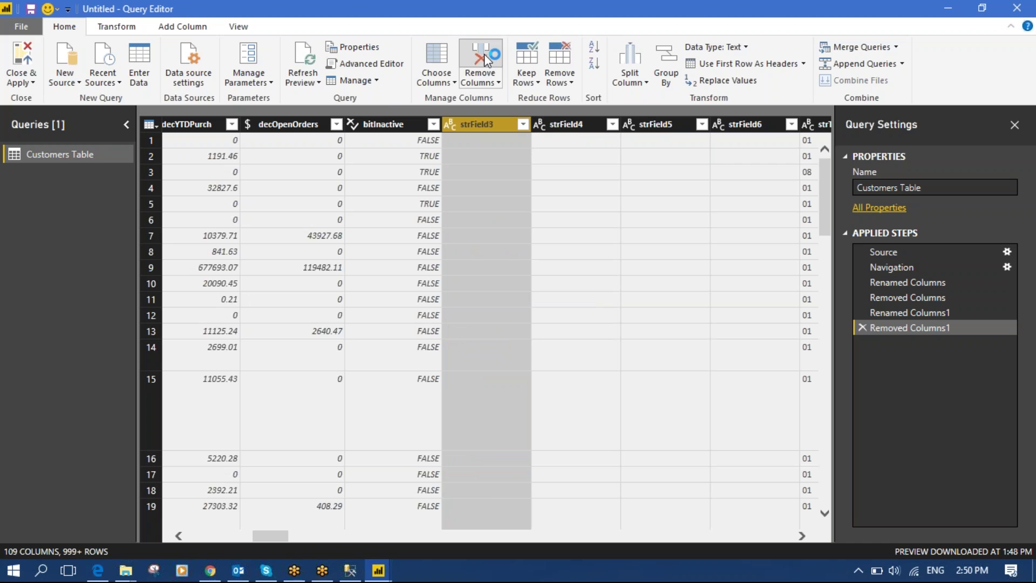
left_click(484, 54)
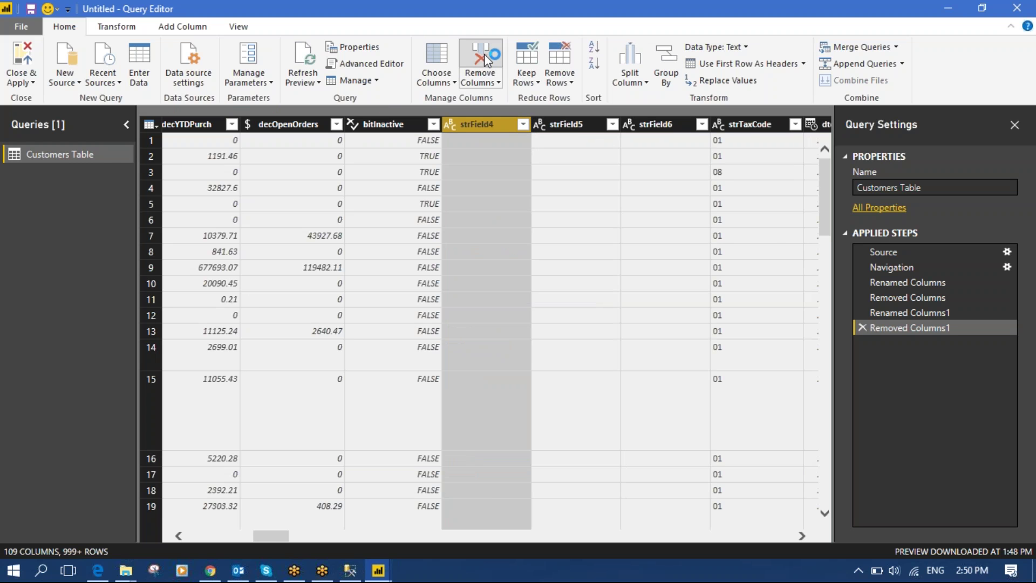
left_click(480, 60)
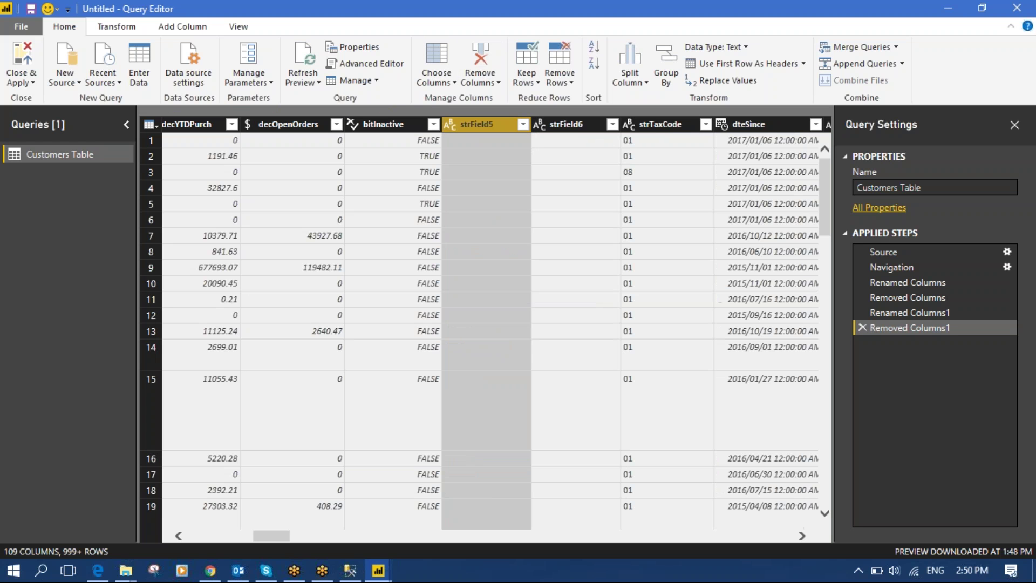
left_click(480, 60)
left_click(480, 60)
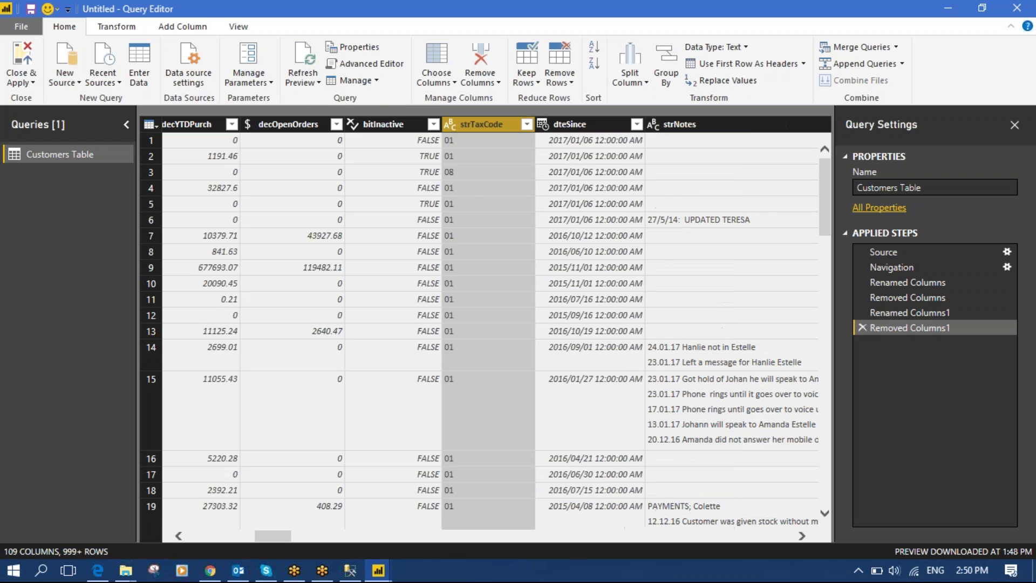
left_click(480, 59)
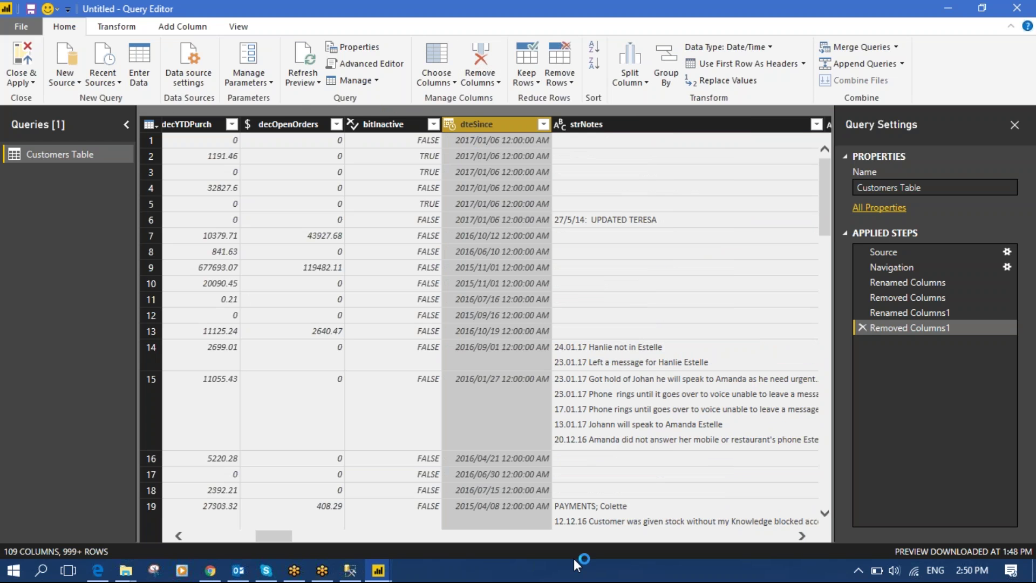
Rename the strCountry column to "Country" and close the query editor, applying the changes to the data model.
left_click_drag(277, 536, 342, 536)
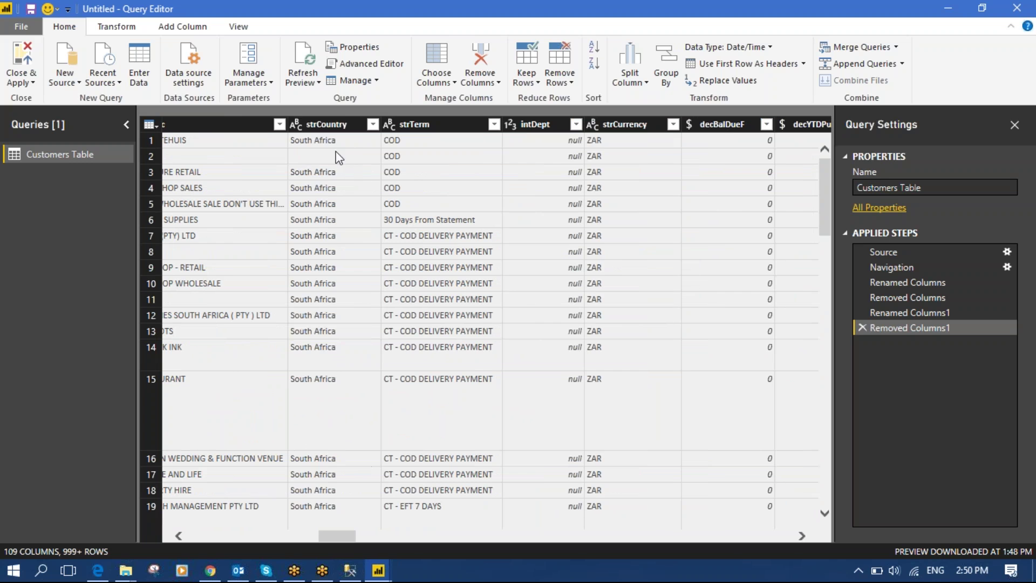
left_click(326, 125)
double_click(319, 125)
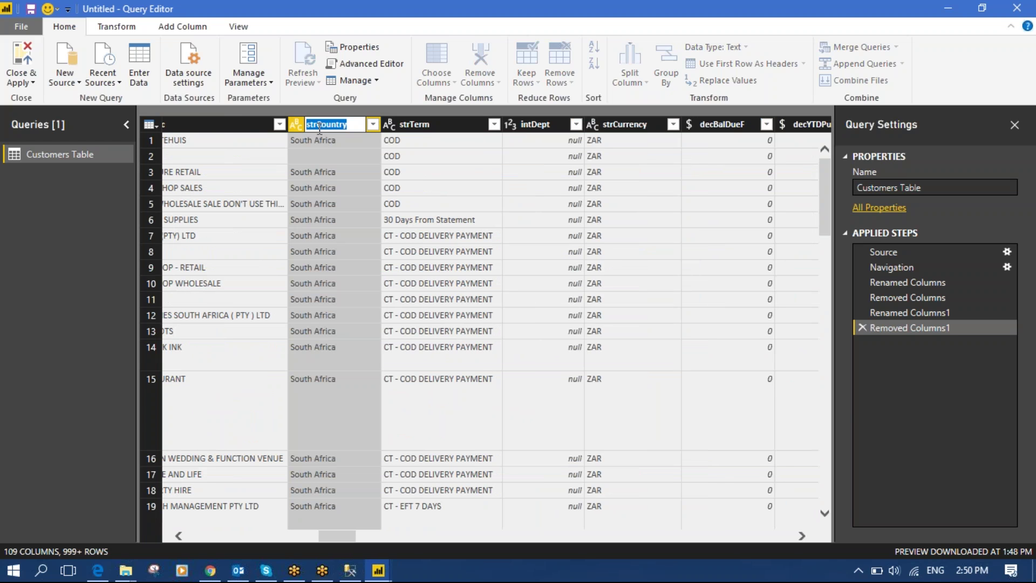
left_click(319, 122)
key("BackSpace")
key("BackSpace")
key("BackSpace")
left_click(28, 56)
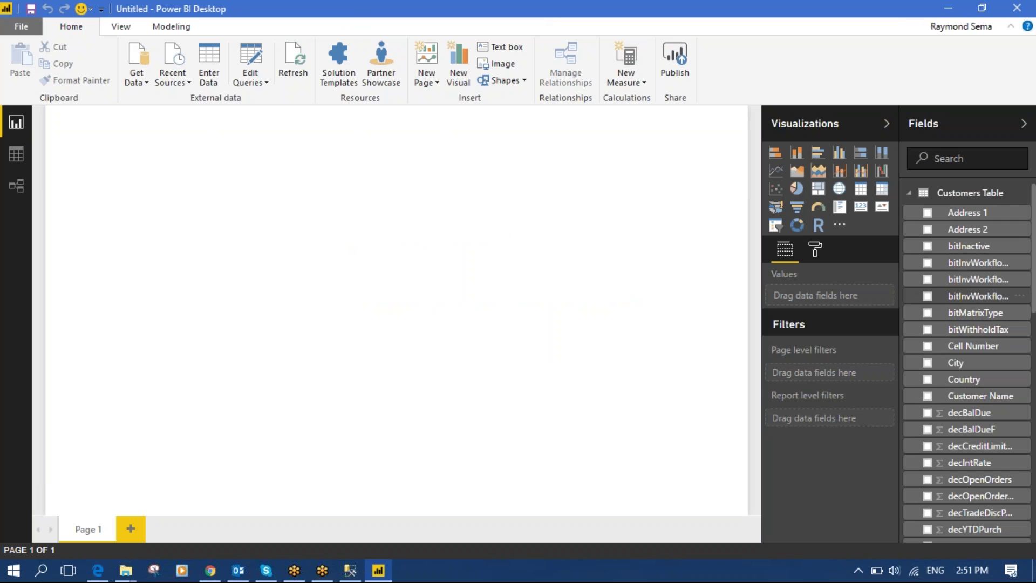
Examine the full list of fields loaded under Customers Table in the report.
left_click(910, 193)
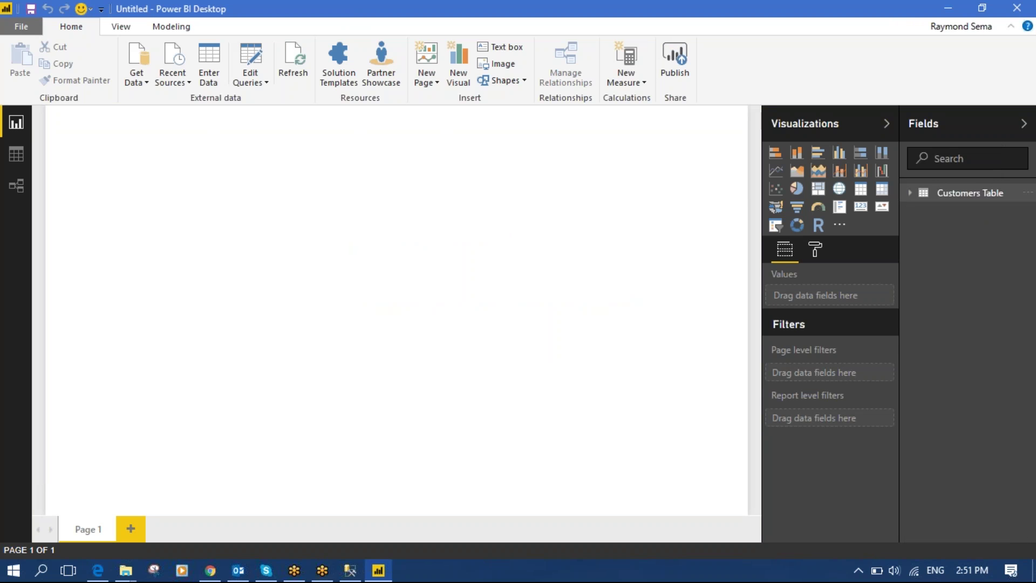
left_click(918, 194)
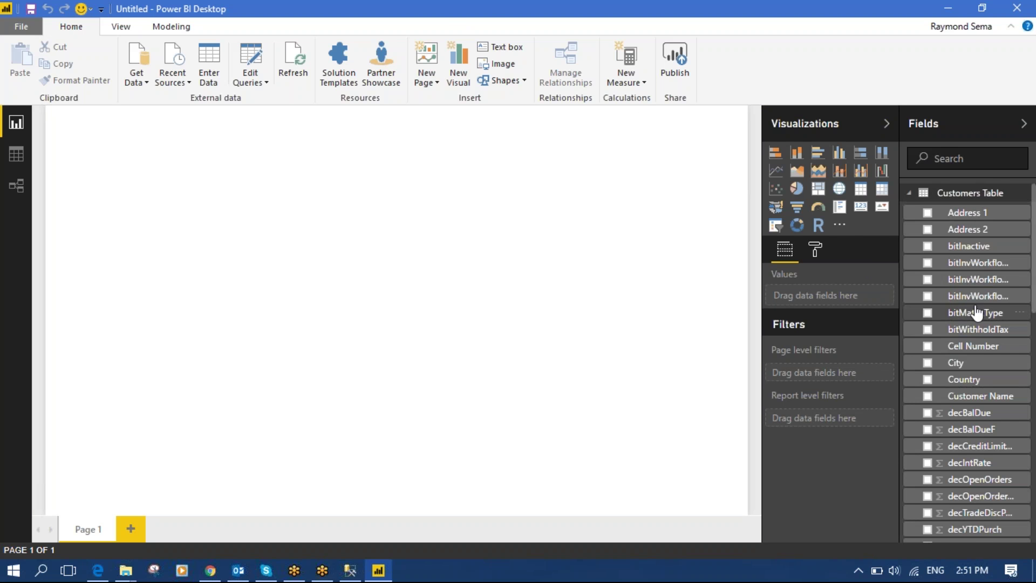
scroll(977, 310, "down", 1)
scroll(977, 309, "down", 10)
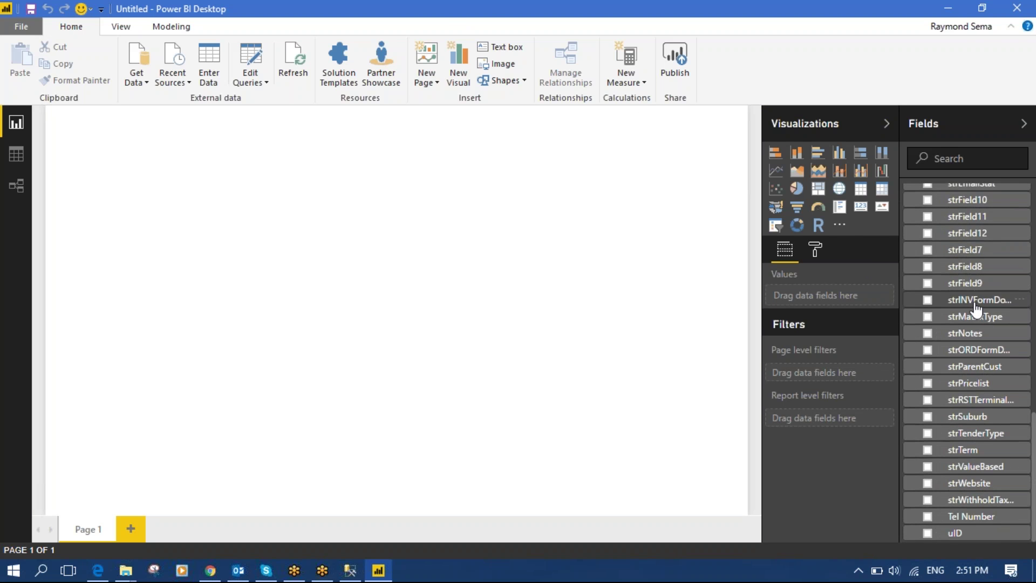
scroll(976, 309, "up", 11)
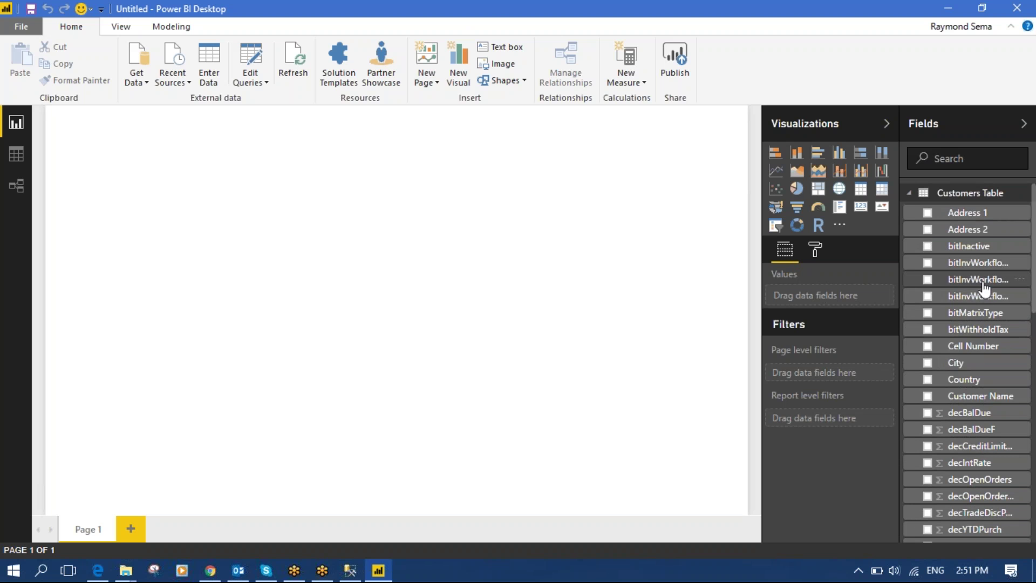
scroll(979, 269, "down", 1)
scroll(980, 268, "down", 15)
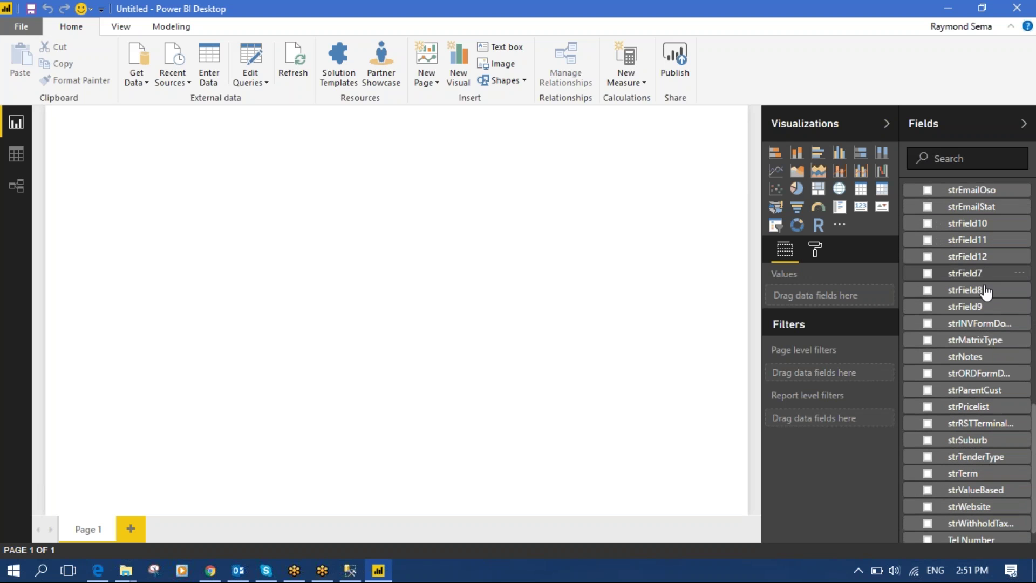
scroll(983, 335, "up", 16)
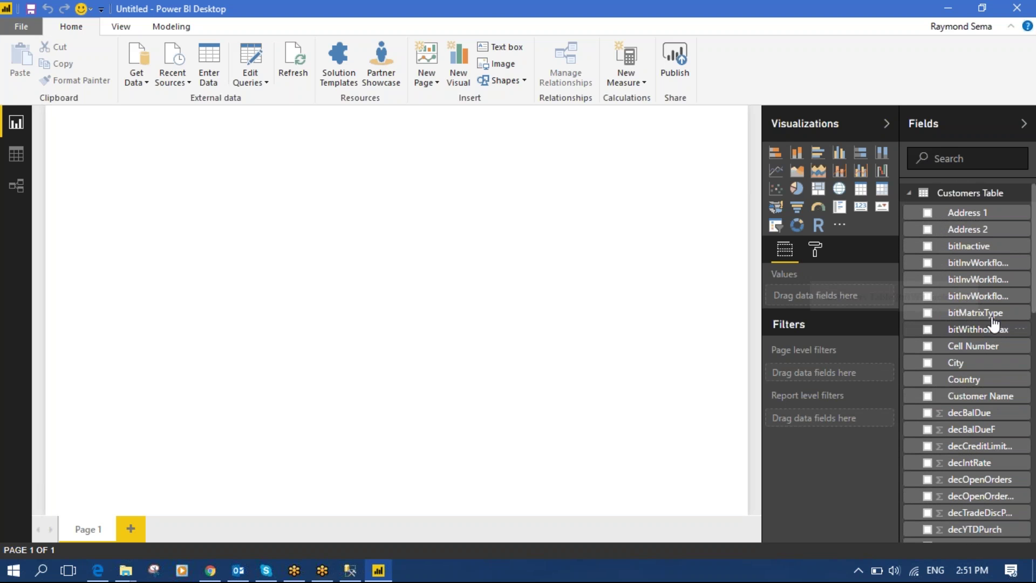
Create a map visual on the blank report page from the Country field of Customers Table.
scroll(990, 324, "down", 4)
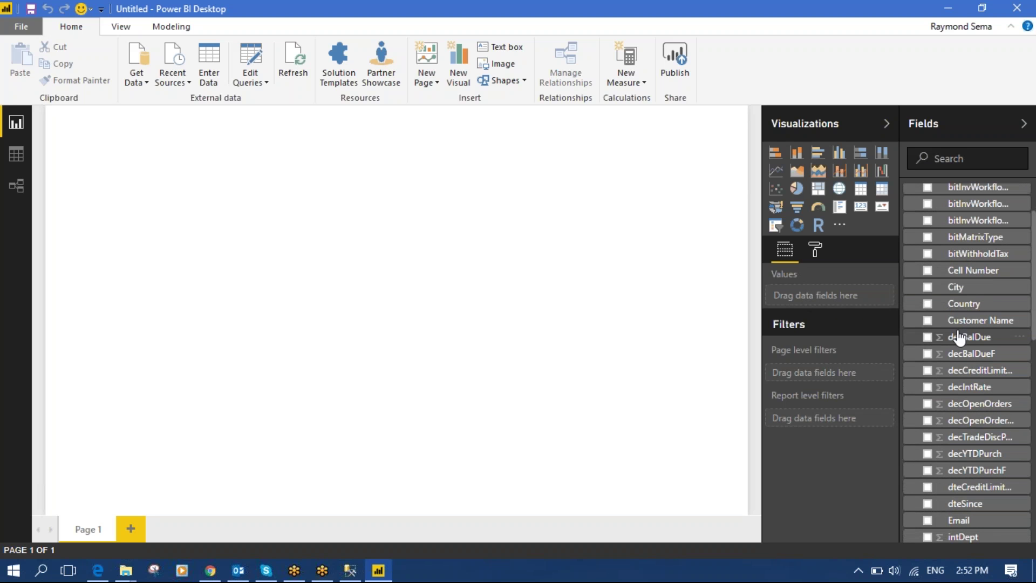
left_click_drag(966, 305, 79, 139)
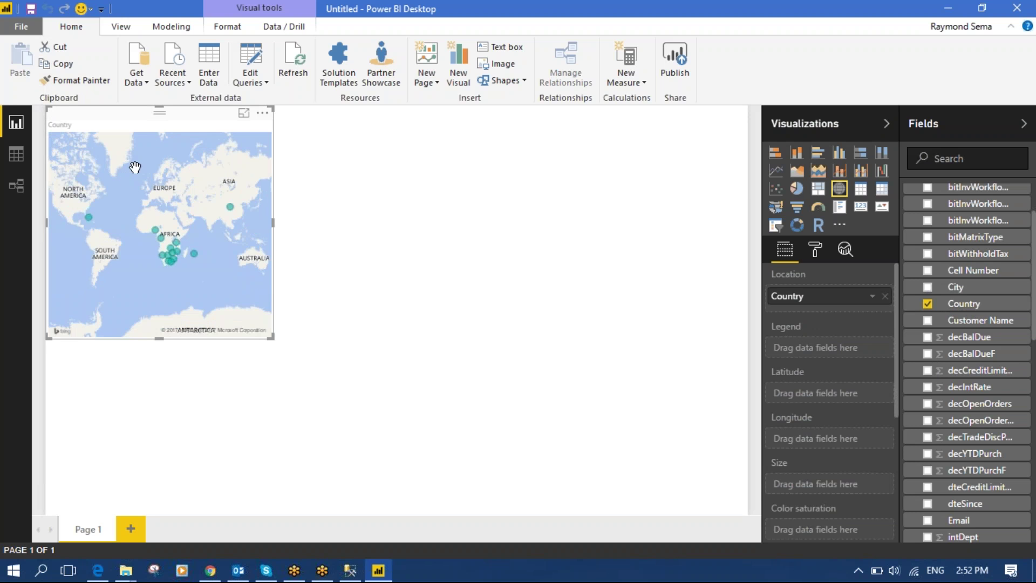
Widen the Country map and move it to the upper-right corner of the report page.
left_click_drag(273, 222, 367, 224)
left_click(385, 235)
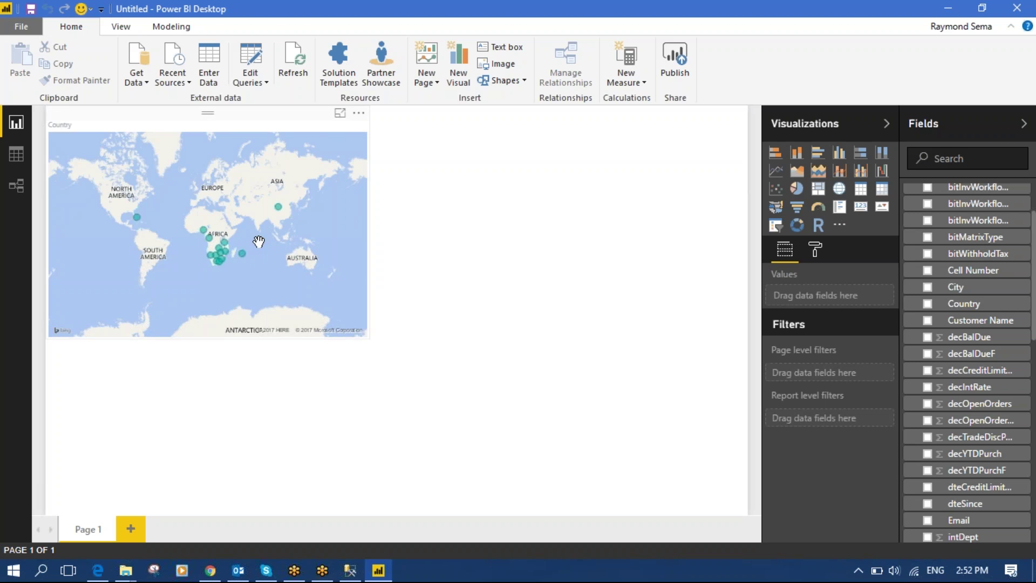
left_click_drag(185, 117, 554, 122)
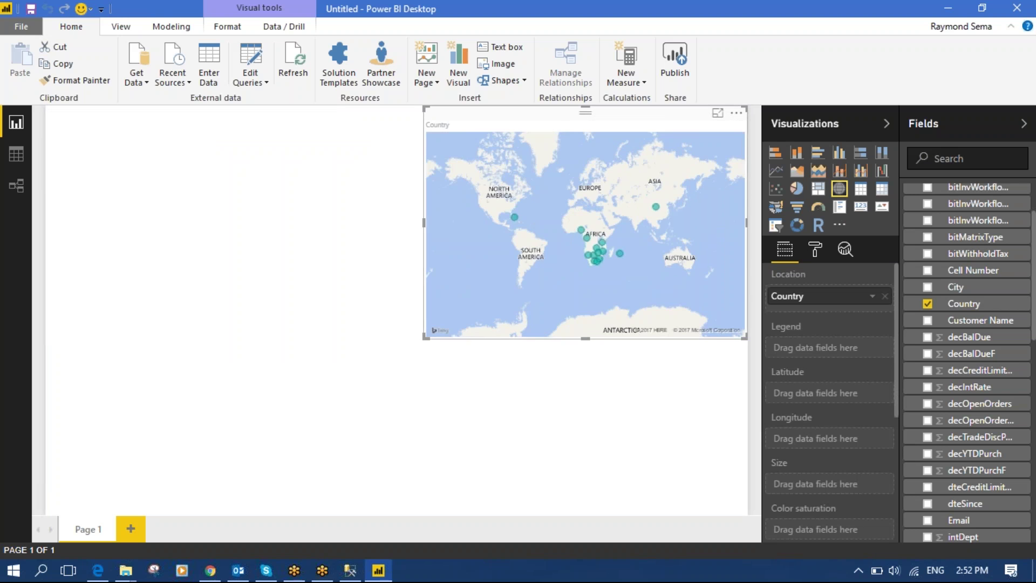
Zoom the Country map in on southern Africa.
scroll(611, 268, "up", 5)
scroll(614, 265, "down", 1)
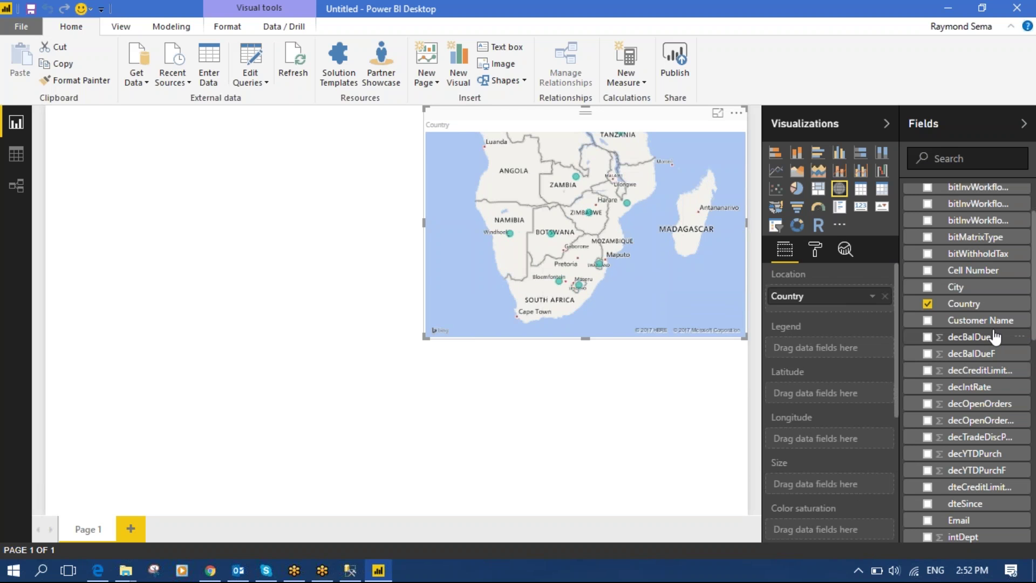
Try a widened map visual of the City field beside the Country map, and delete it.
left_click_drag(957, 294, 216, 191)
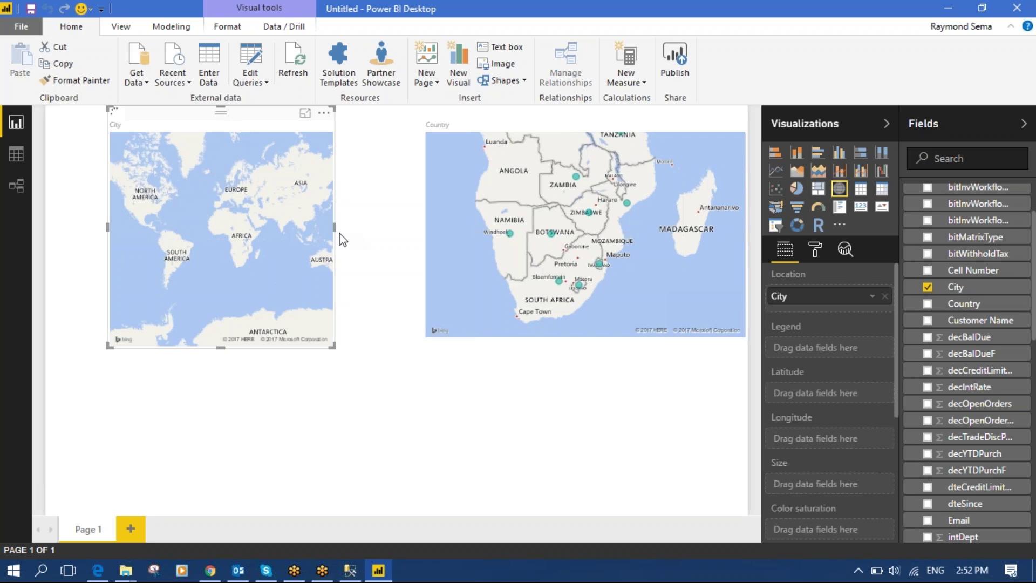
left_click_drag(334, 229, 379, 226)
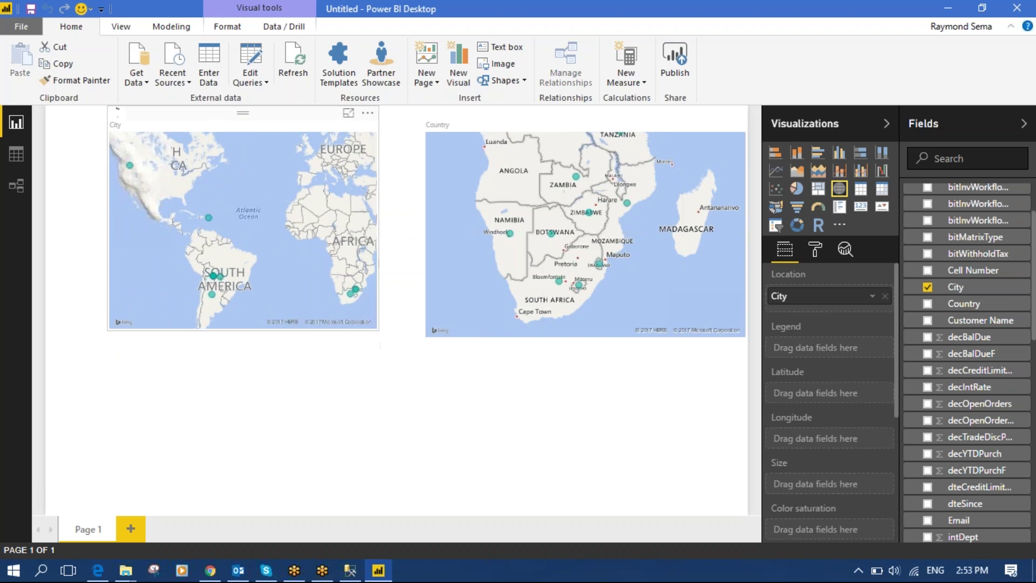
left_click(250, 335)
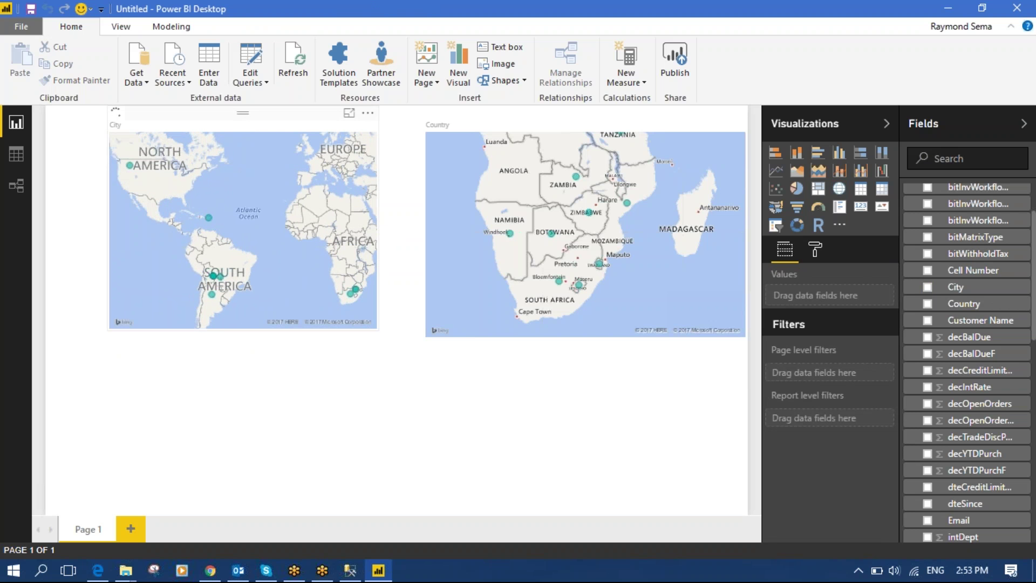
left_click(186, 140)
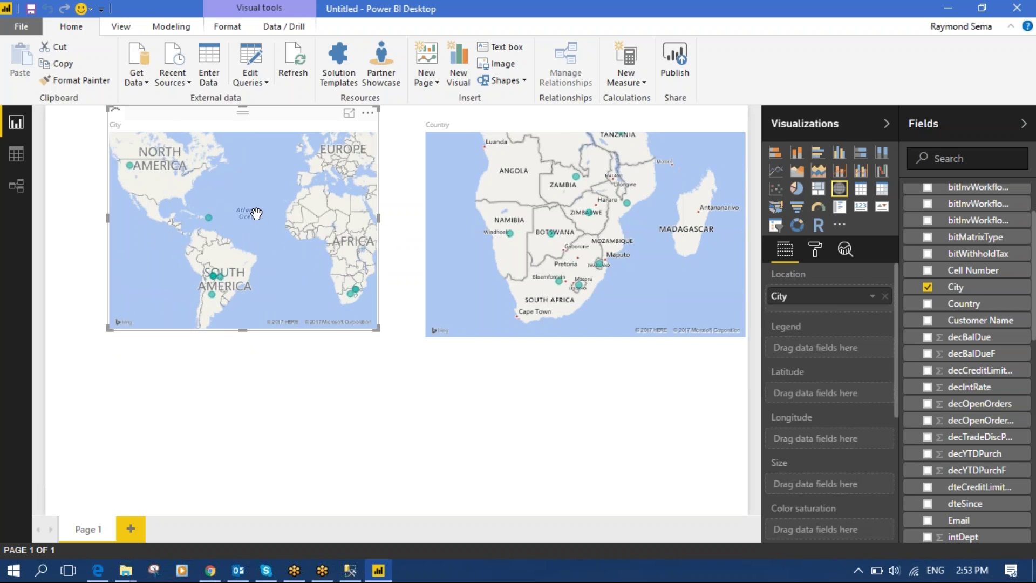
key("Delete")
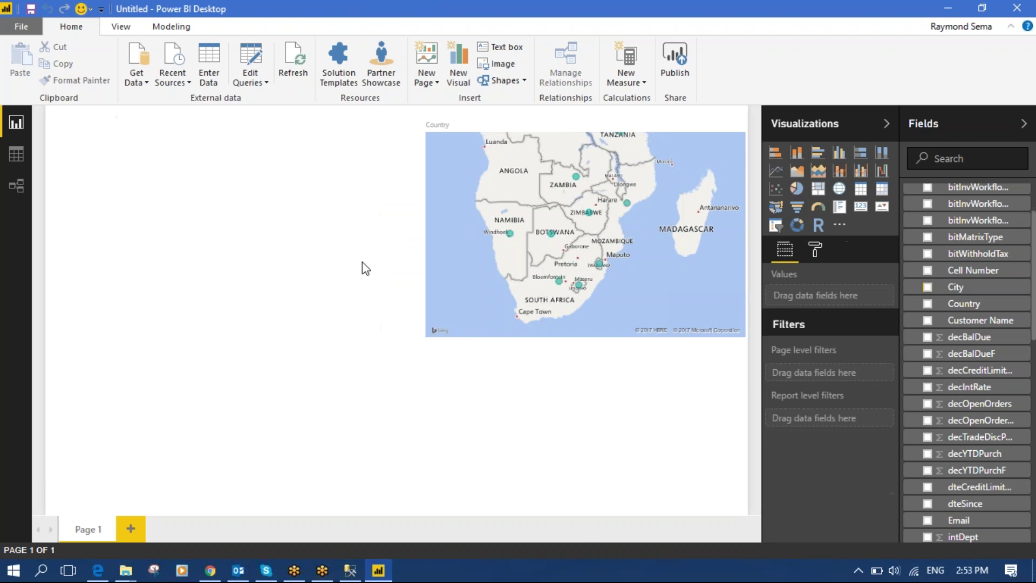
Look through the whole Customers Table field list for fields to use in another visual.
scroll(1001, 319, "up", 3)
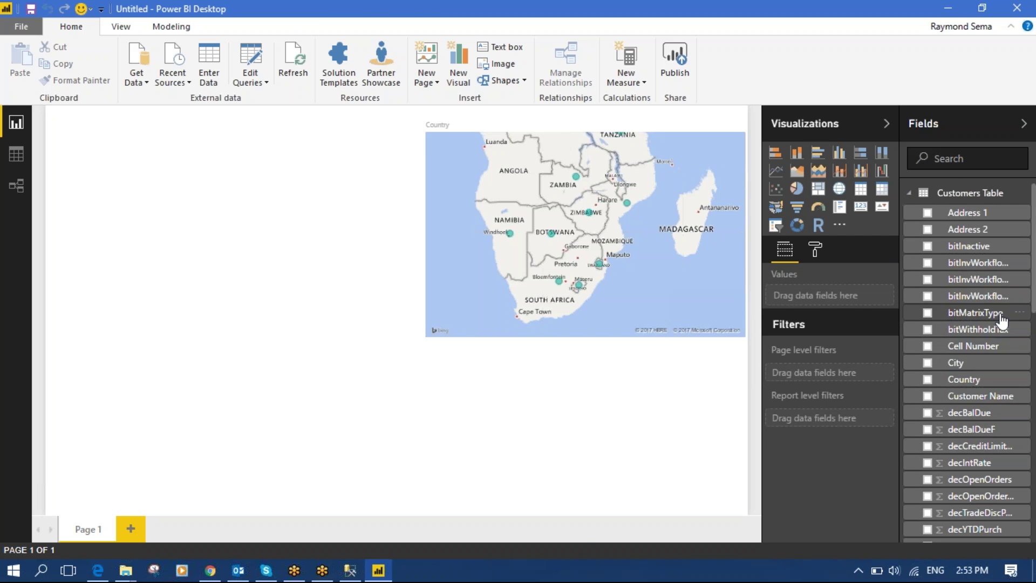
scroll(1004, 322, "down", 10)
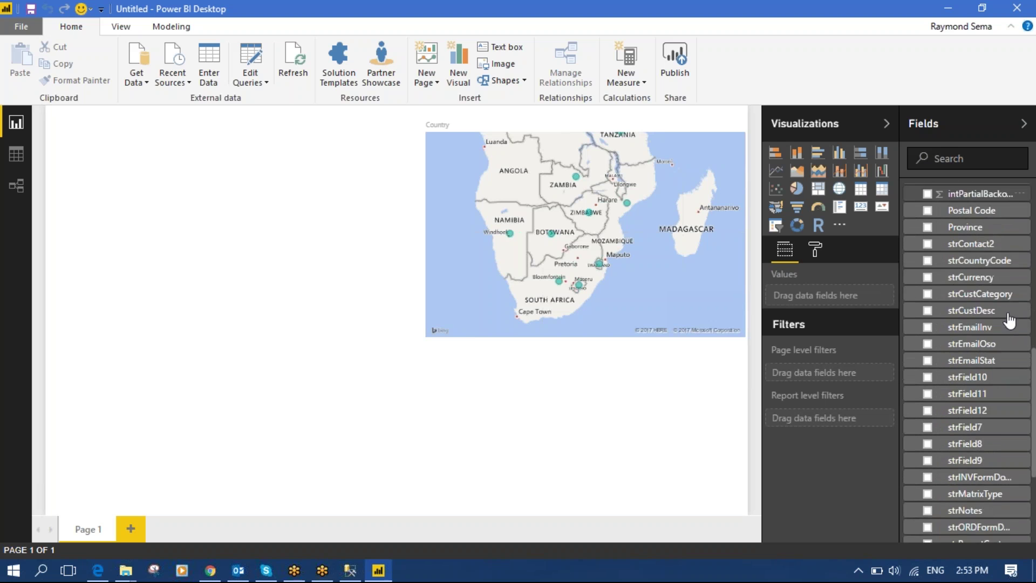
scroll(1011, 320, "down", 2)
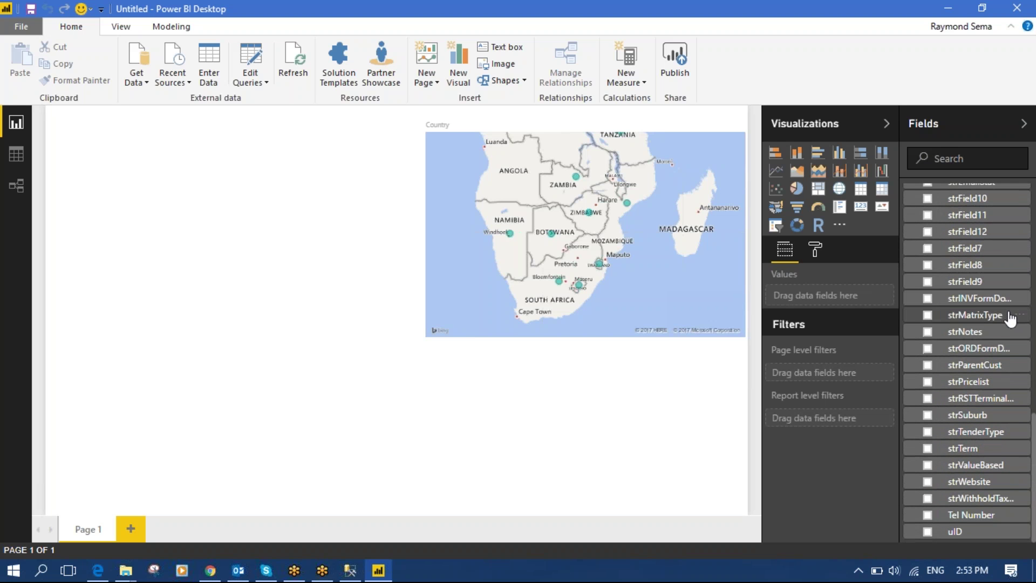
scroll(996, 348, "up", 1)
scroll(997, 353, "up", 6)
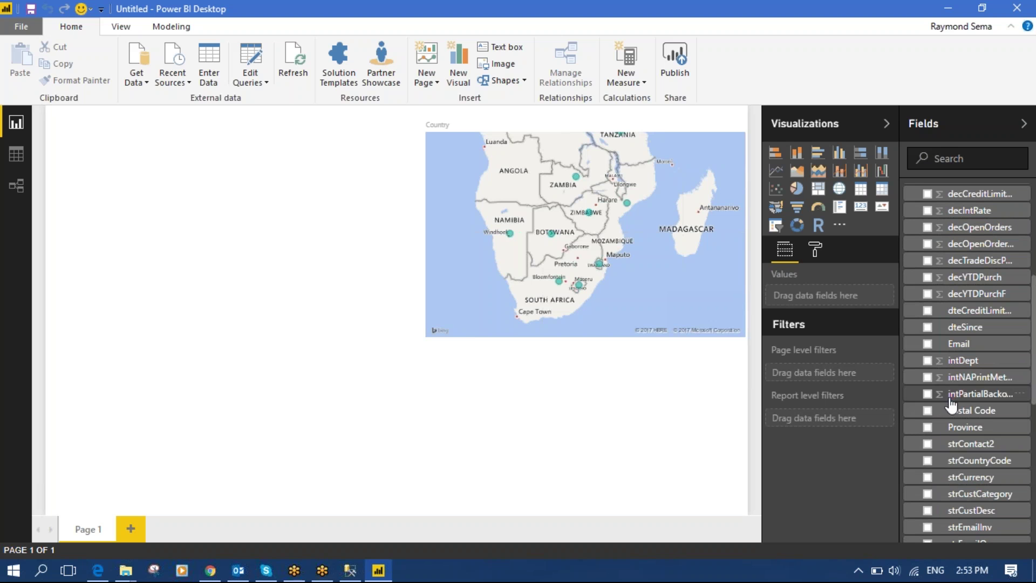
scroll(986, 406, "up", 1)
scroll(985, 406, "up", 5)
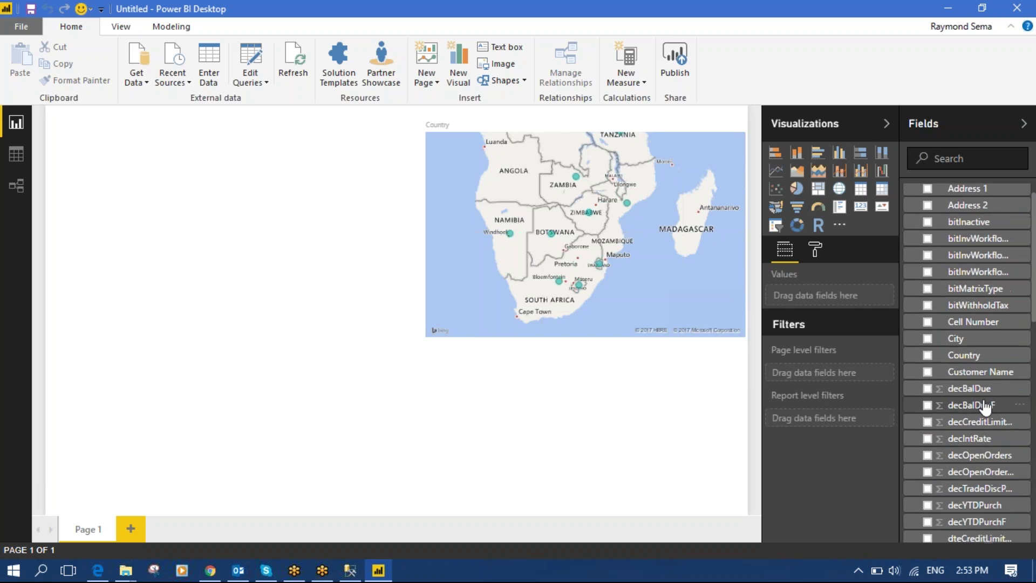
scroll(985, 407, "down", 2)
scroll(985, 406, "up", 3)
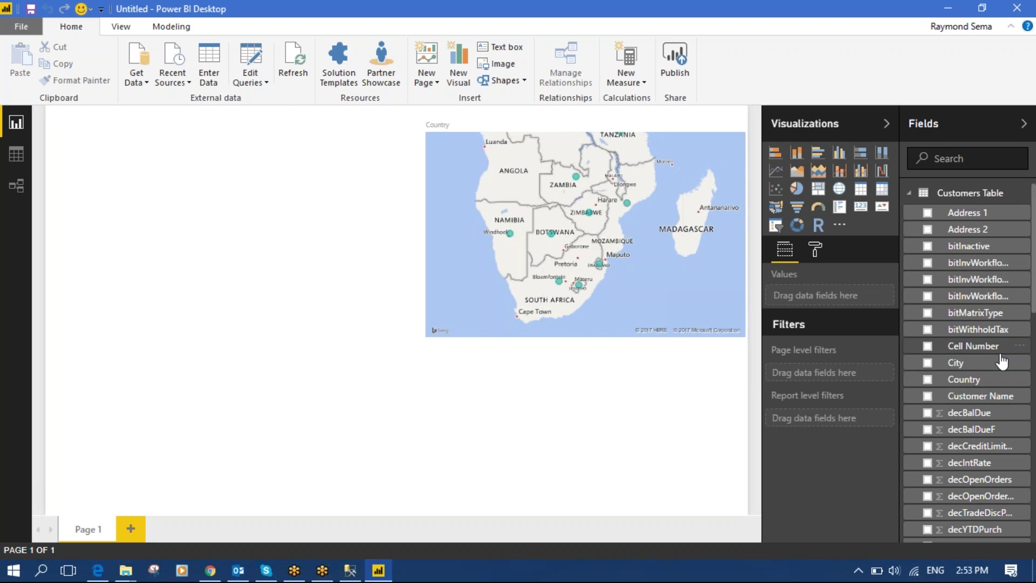
Create a table visual in the page's upper-left corner with the Customer Name and Country fields.
left_click_drag(989, 395, 145, 156)
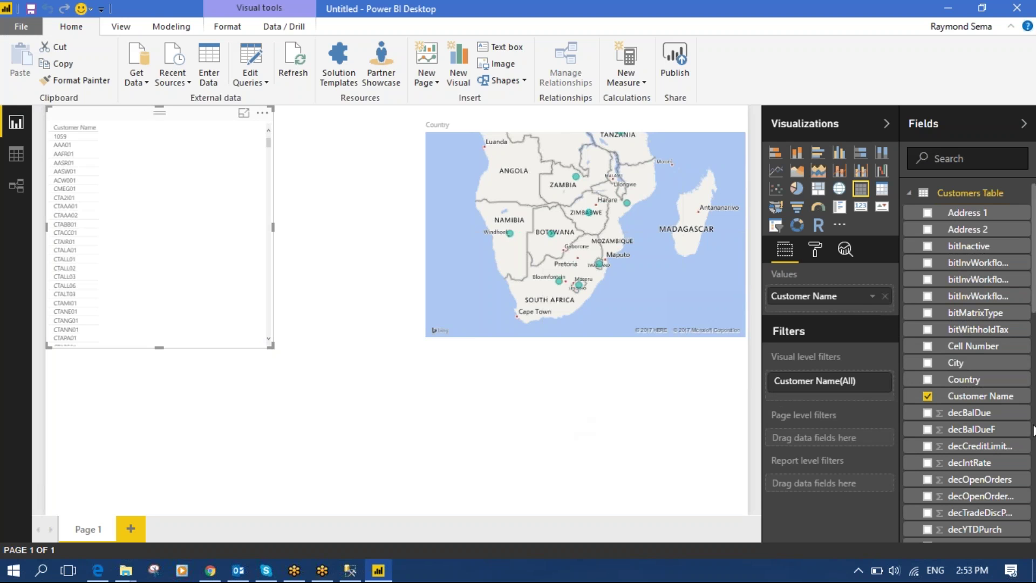
scroll(1003, 410, "down", 2)
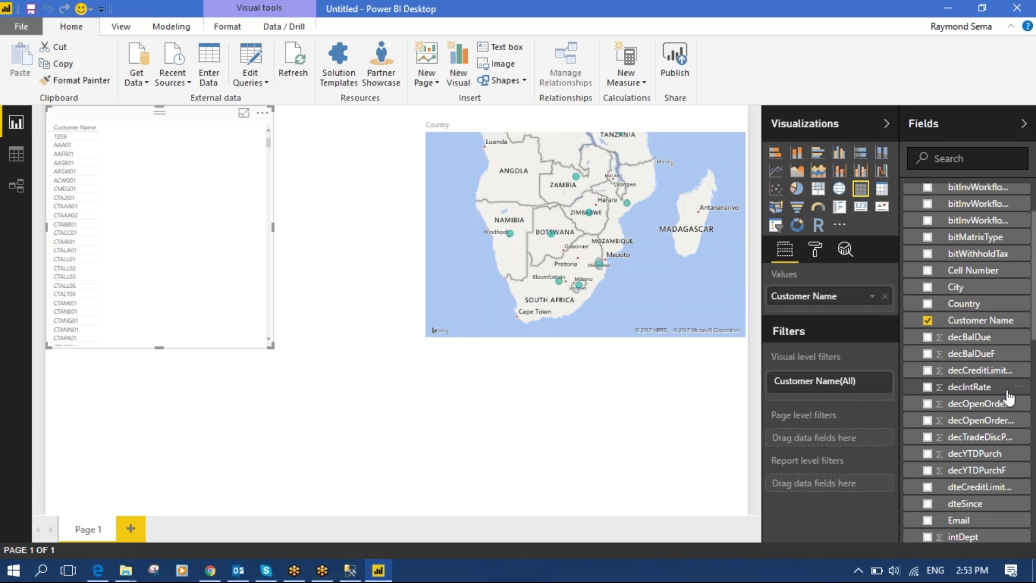
scroll(1009, 396, "down", 2)
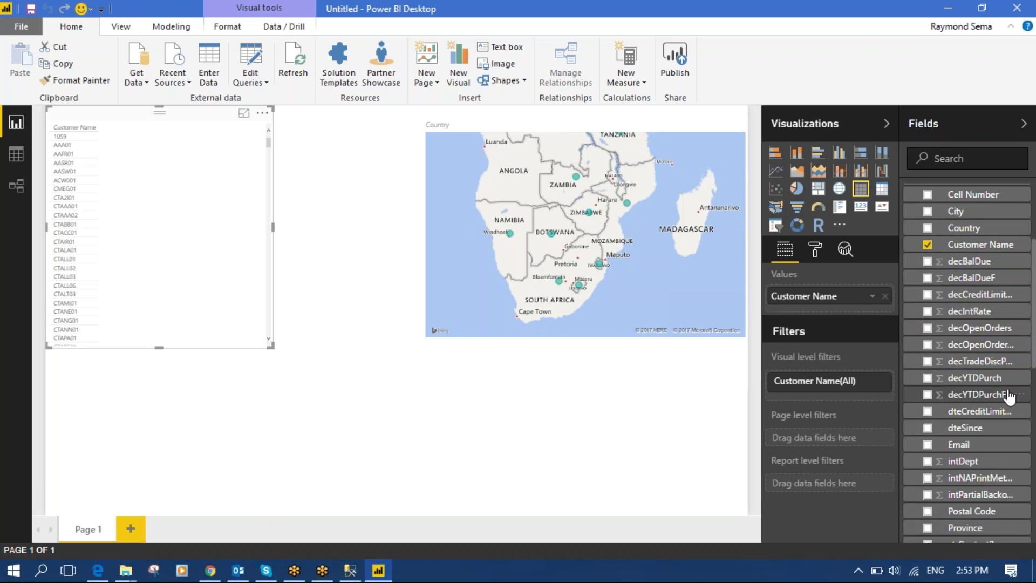
scroll(1009, 397, "up", 2)
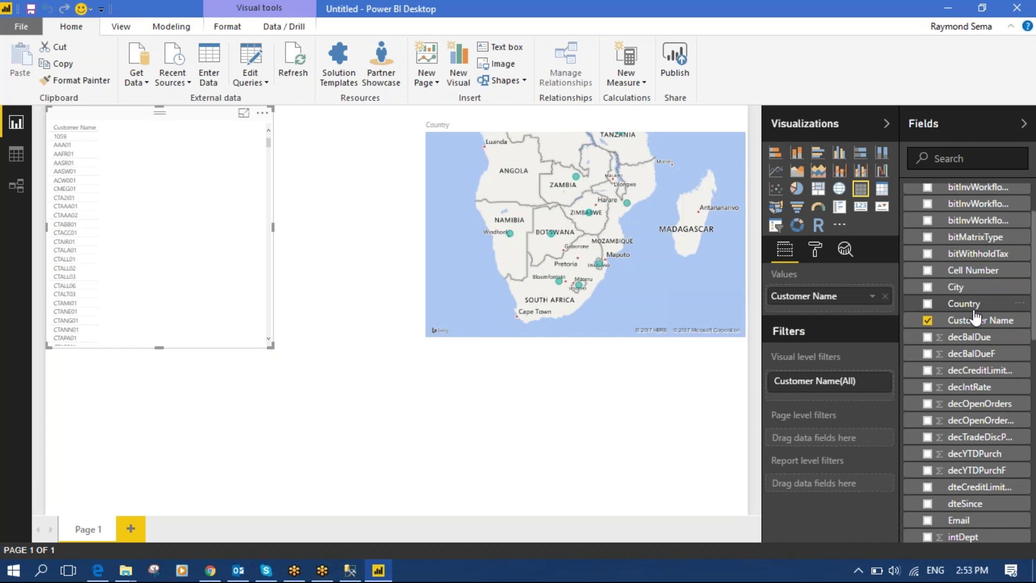
left_click_drag(965, 304, 173, 151)
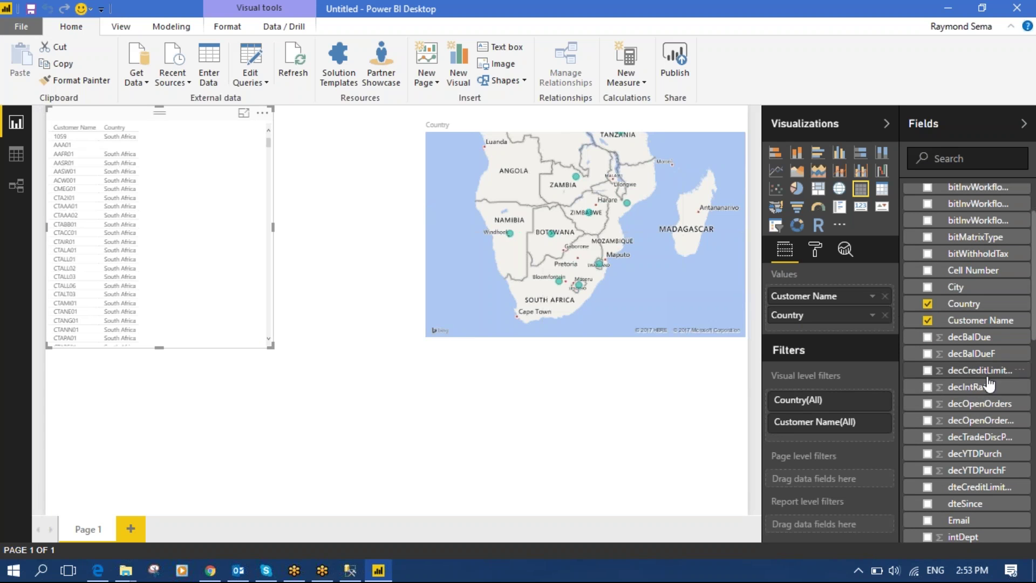
Add the decBalDue field as the third column of the customer table visual.
scroll(982, 389, "down", 2)
scroll(993, 382, "down", 4)
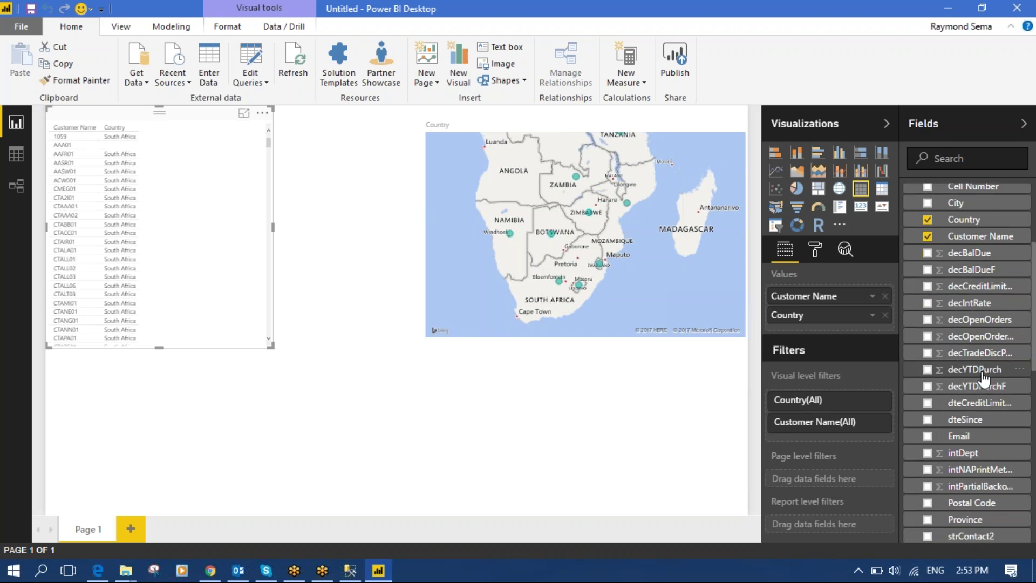
scroll(987, 379, "down", 1)
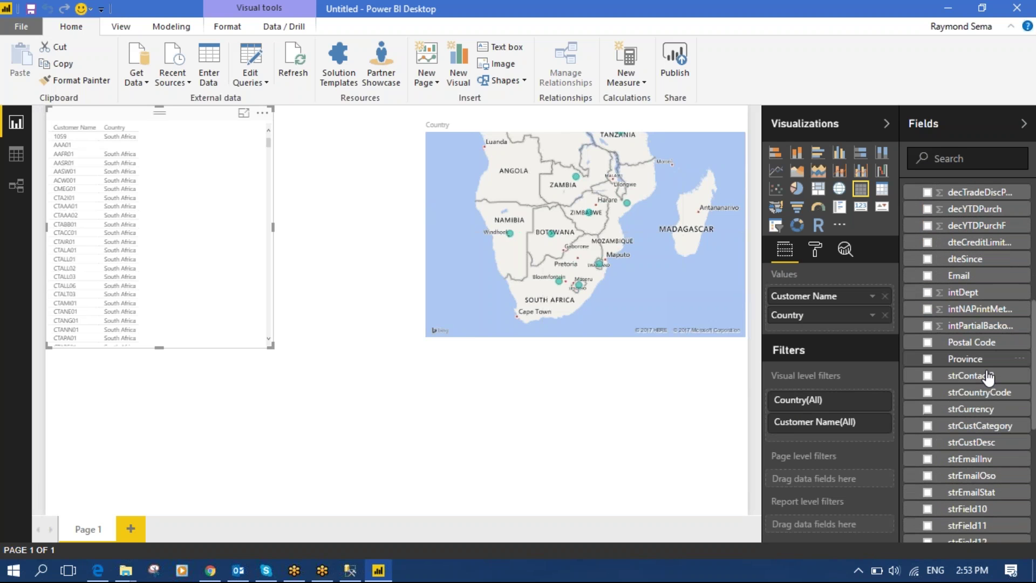
scroll(989, 376, "down", 6)
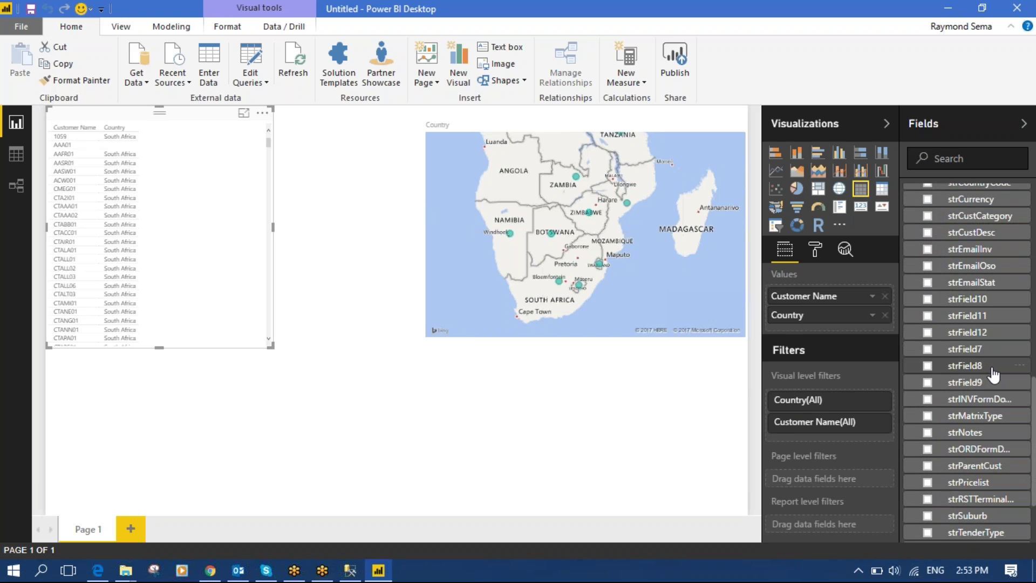
scroll(1005, 374, "down", 2)
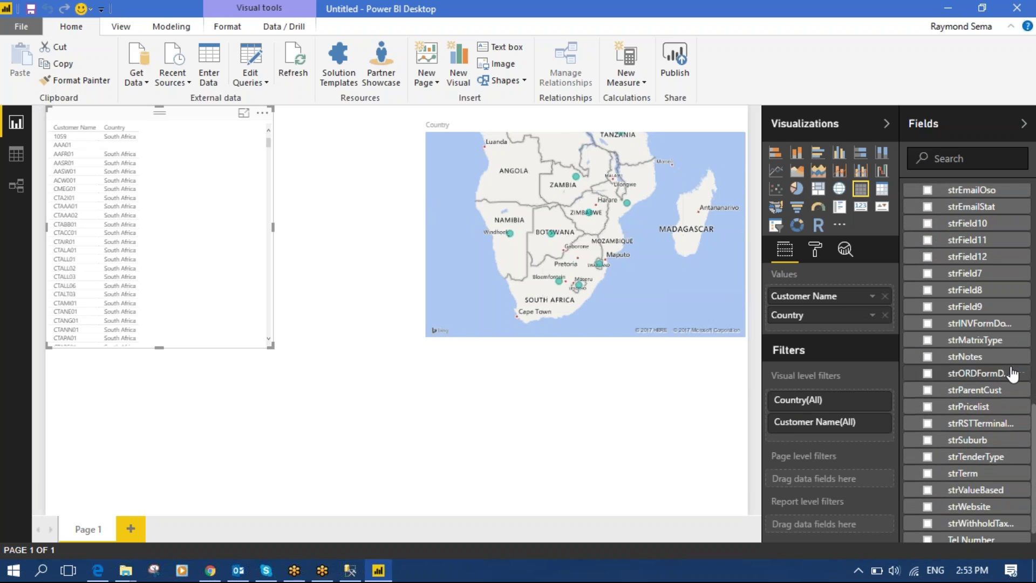
scroll(1005, 377, "down", 1)
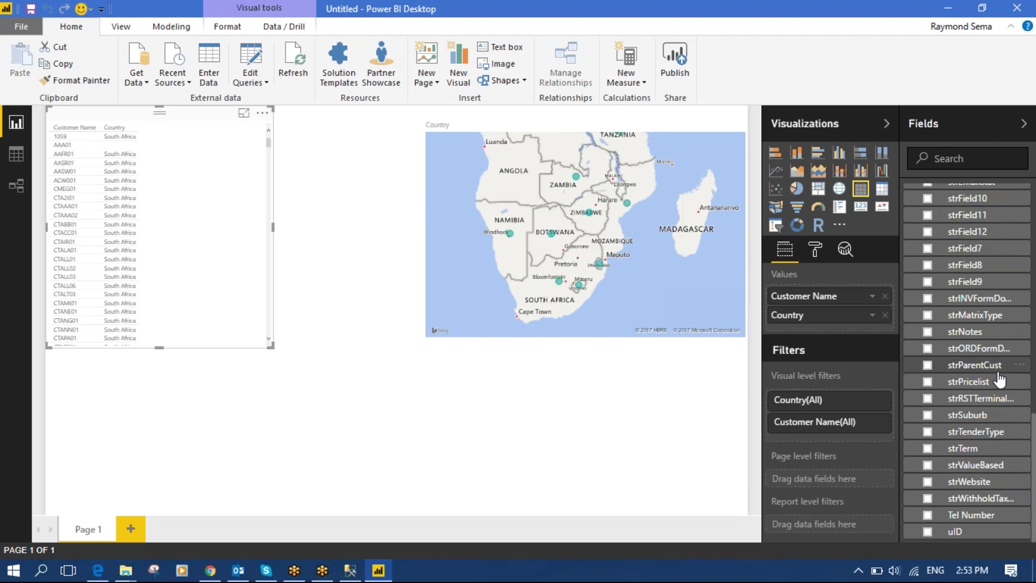
scroll(1001, 380, "up", 6)
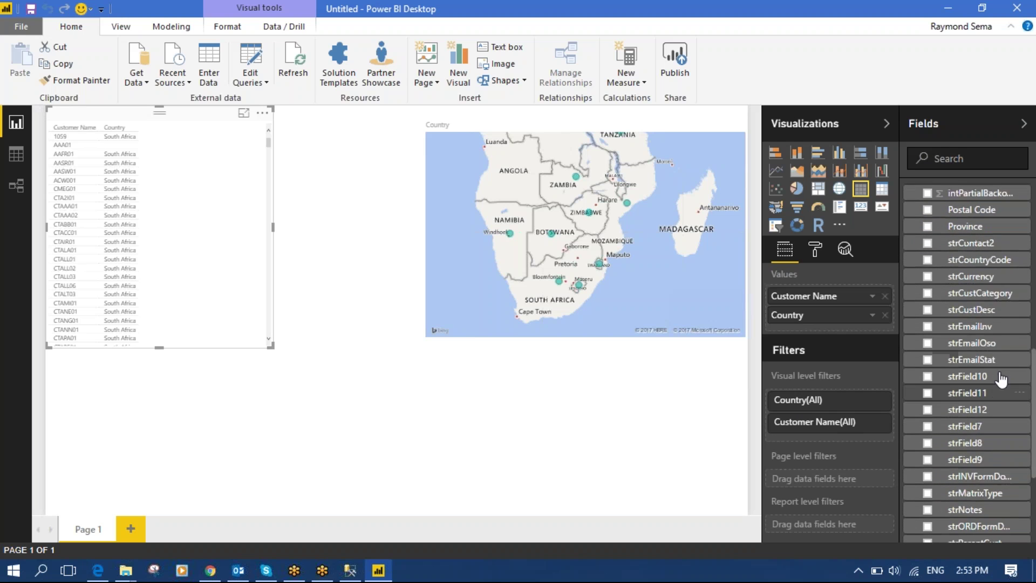
scroll(1005, 378, "up", 4)
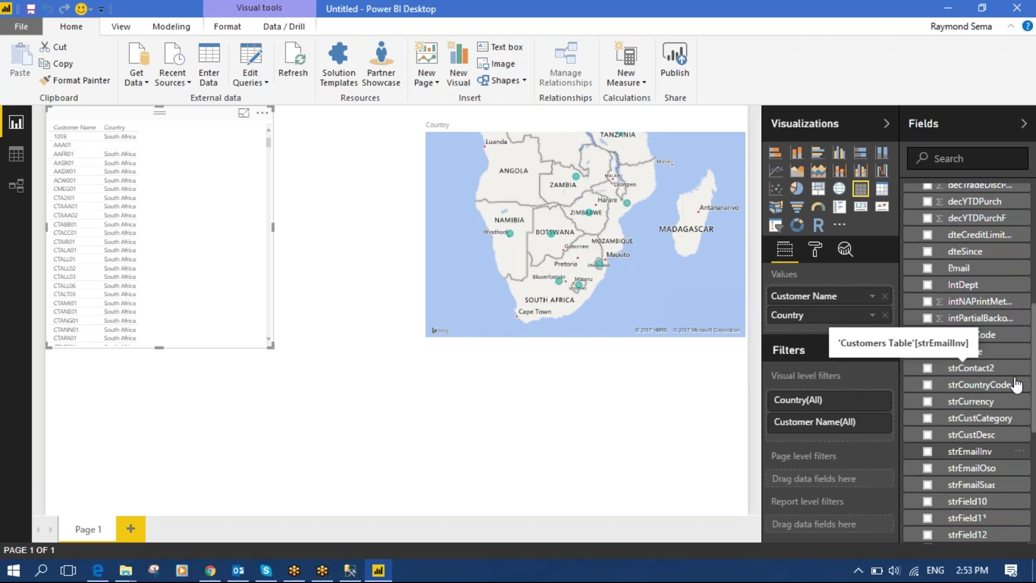
scroll(1017, 386, "up", 2)
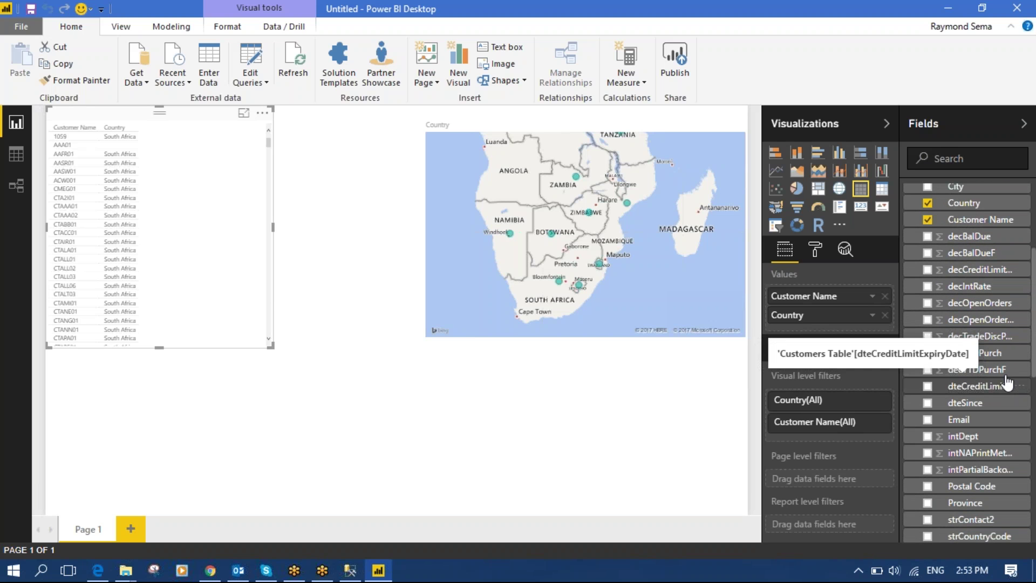
left_click_drag(974, 245, 228, 247)
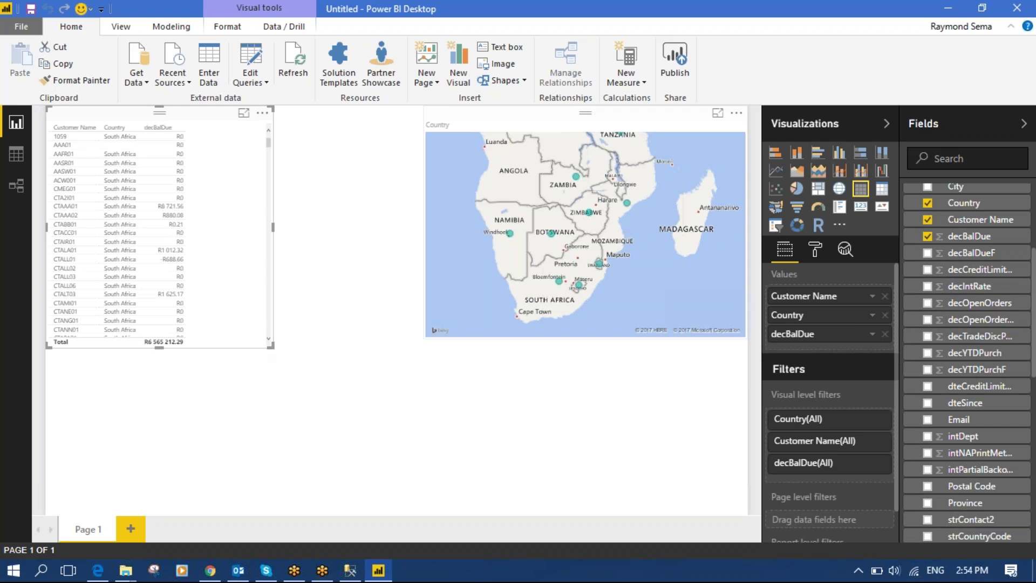
scroll(966, 335, "up", 2)
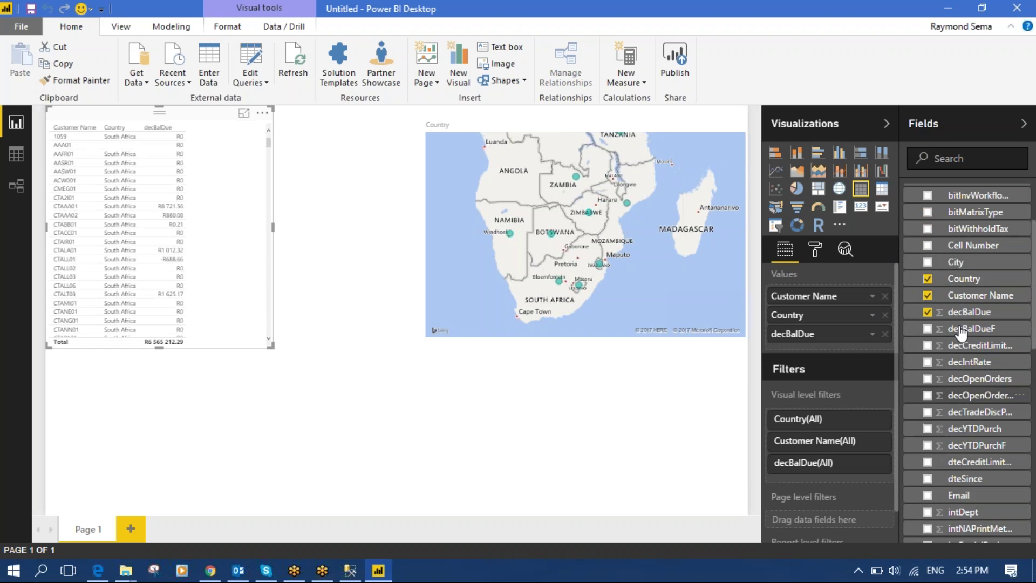
scroll(970, 335, "up", 3)
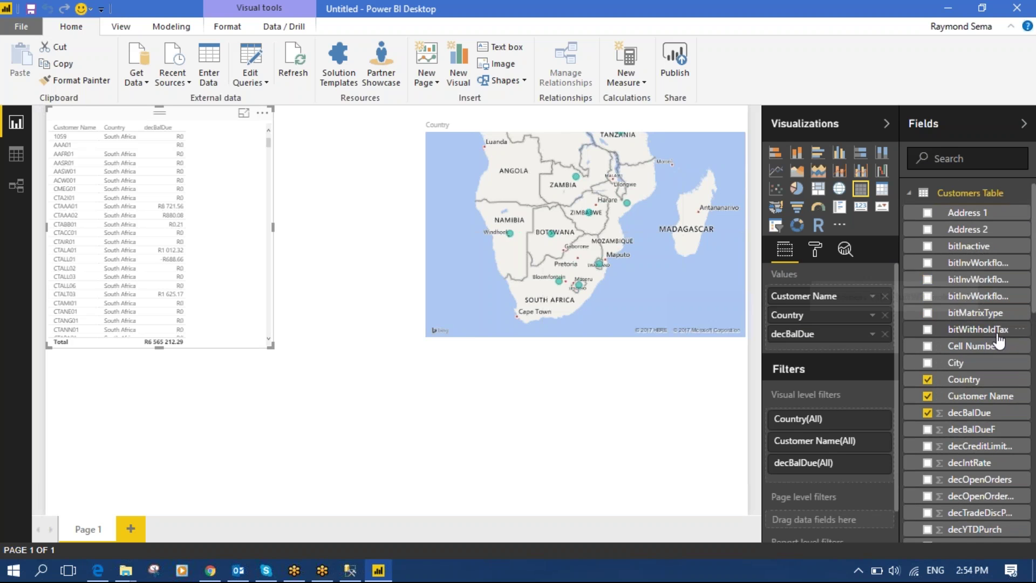
scroll(1000, 343, "down", 2)
scroll(1010, 354, "down", 4)
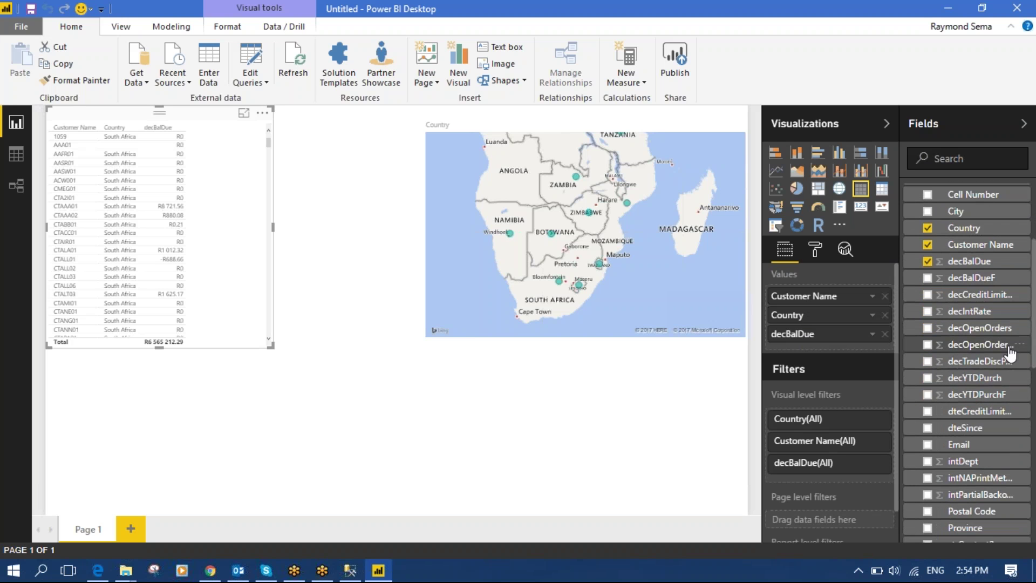
scroll(1011, 354, "down", 2)
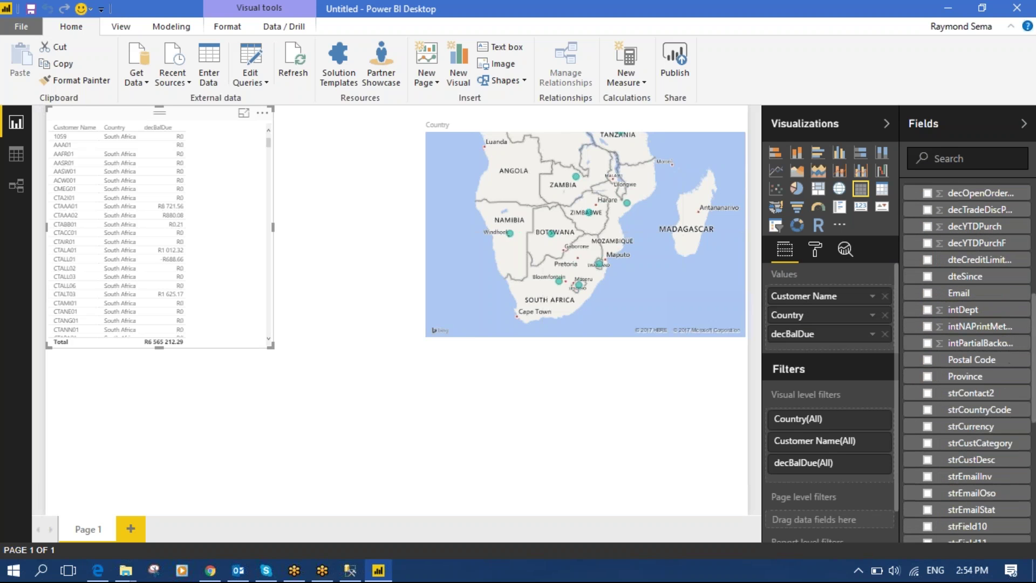
Narrow the customer table visual to a width of about 288 so it fits closely around its three columns.
left_click(327, 246)
left_click(265, 226)
left_click_drag(273, 227, 202, 226)
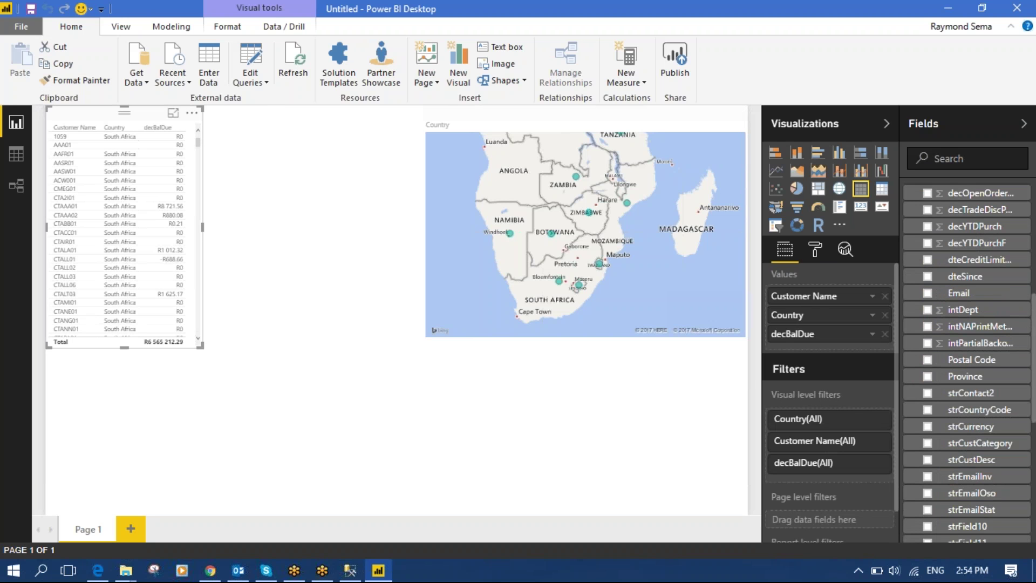
Set the customer table's text size to 10 in its general formatting, keeping the table selected.
left_click(815, 249)
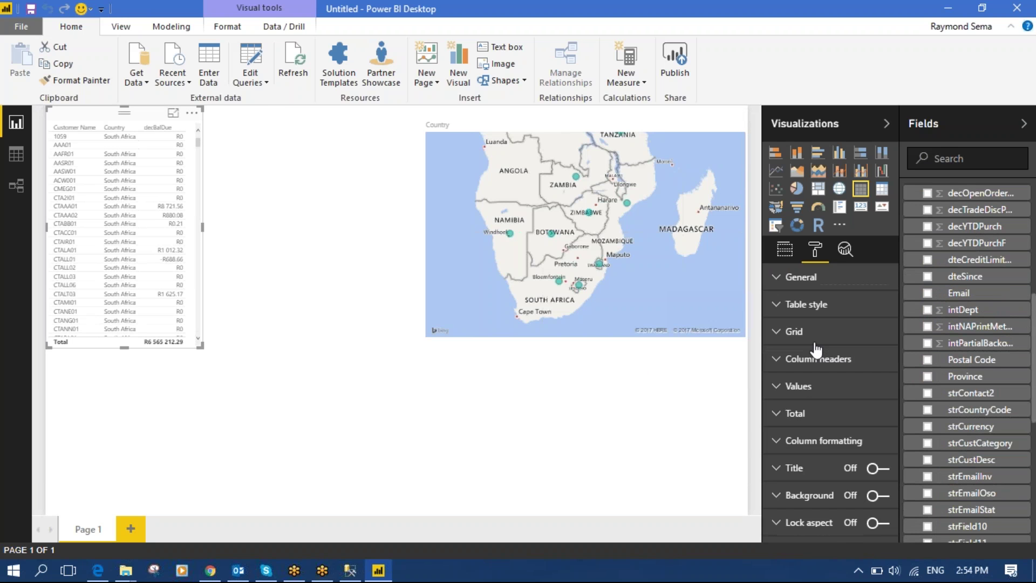
left_click(778, 284)
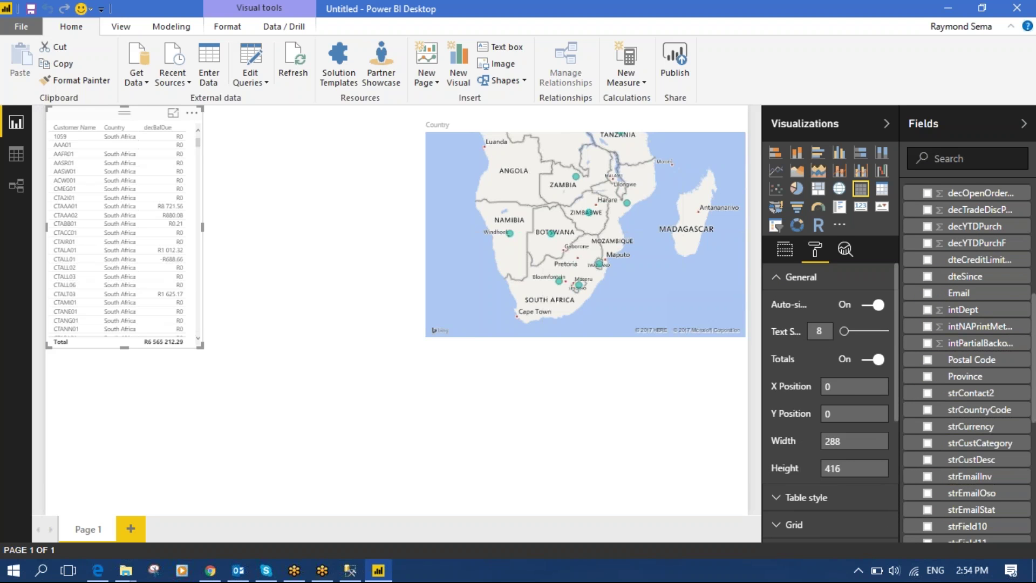
type("10")
left_click(226, 229)
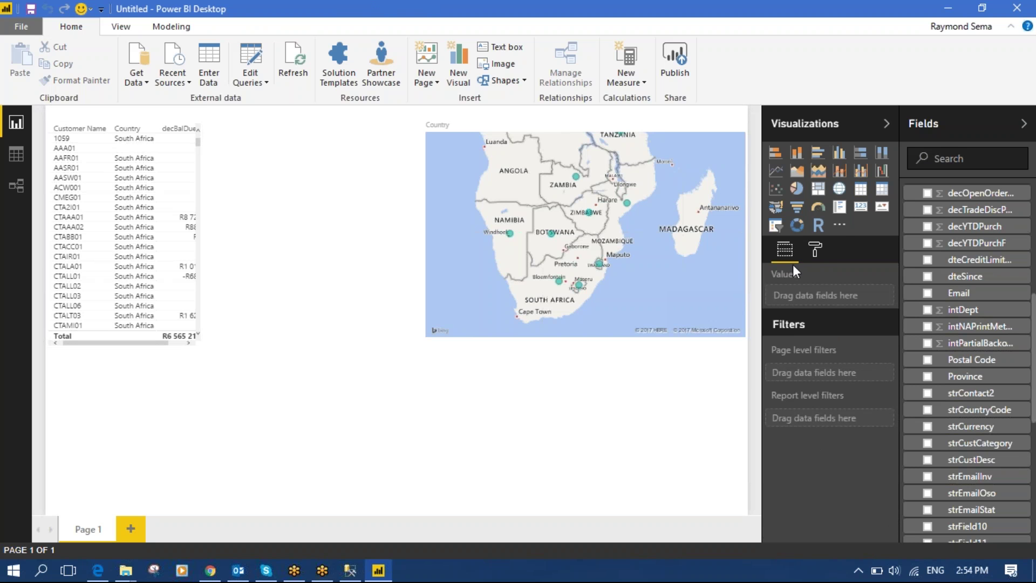
left_click(100, 176)
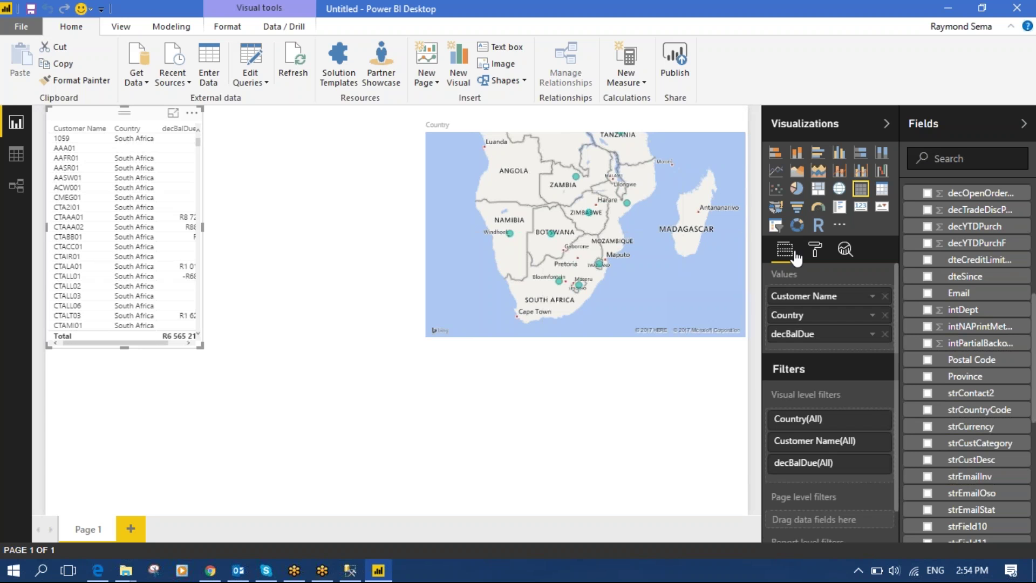
Apply the Minimal table style to the customer table visual.
left_click(815, 250)
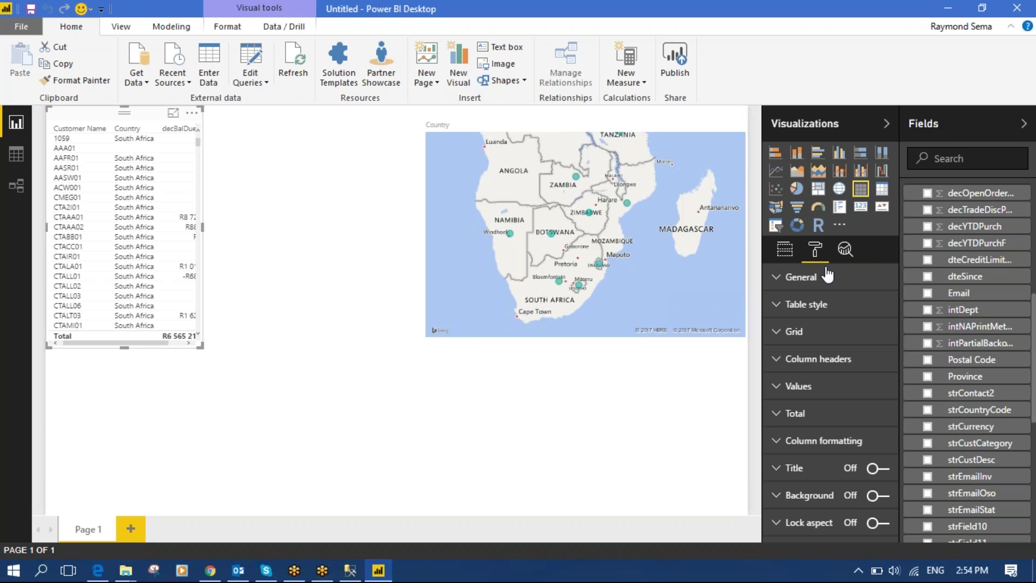
left_click(783, 304)
left_click(864, 332)
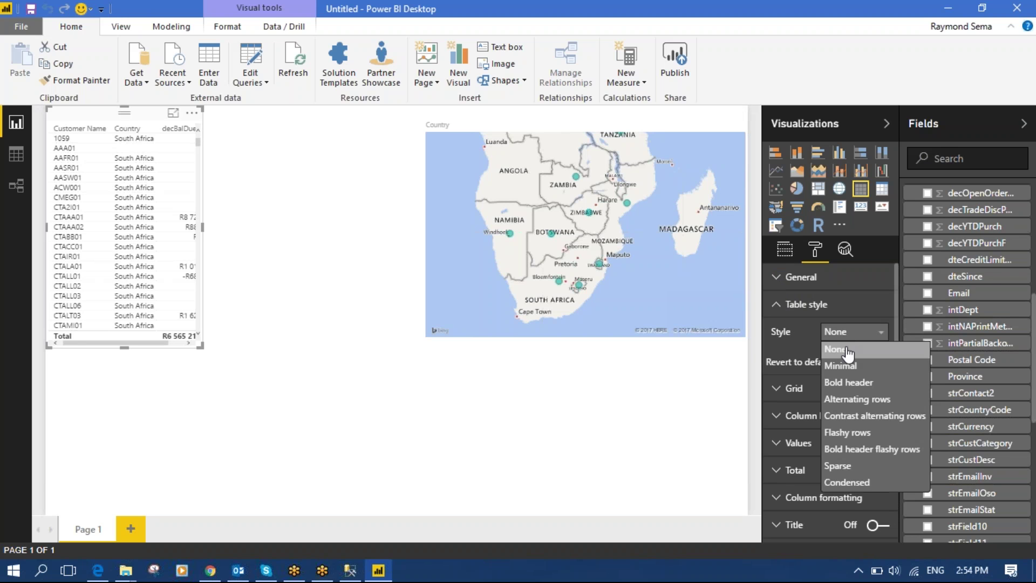
left_click(840, 367)
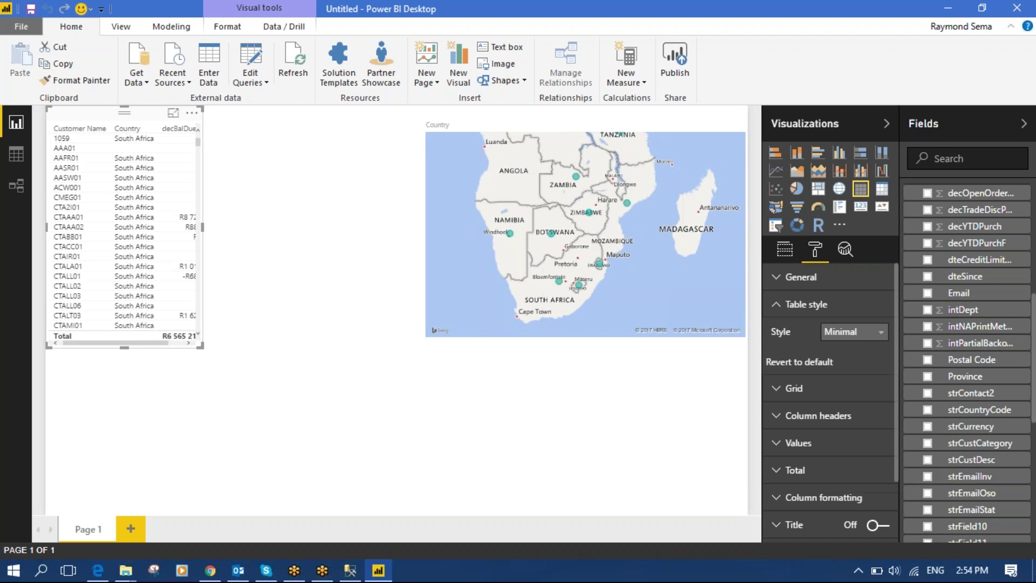
left_click(778, 308)
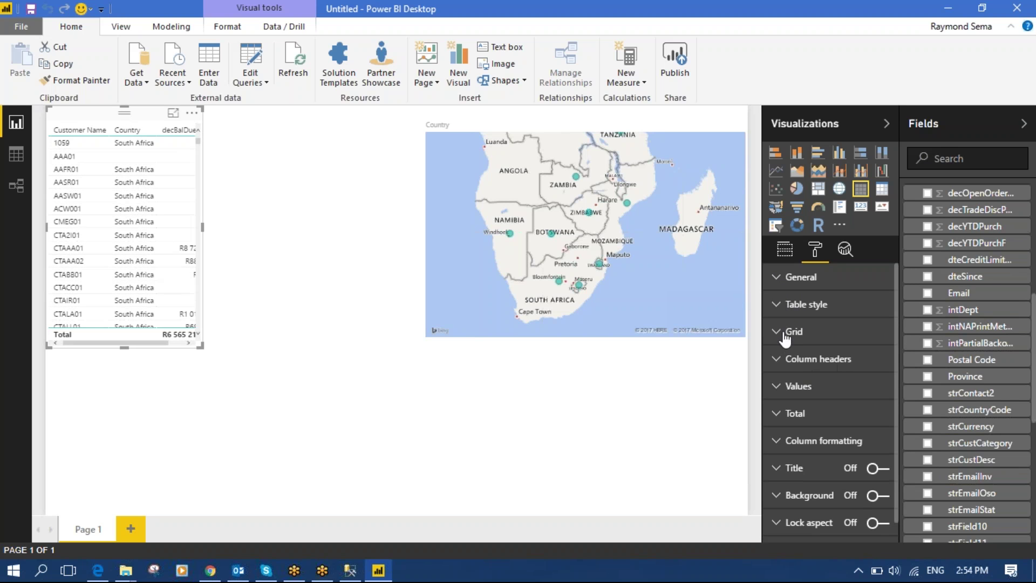
Turn on the vertical grid lines of the customer table in its grid formatting.
left_click(793, 332)
left_click(873, 359)
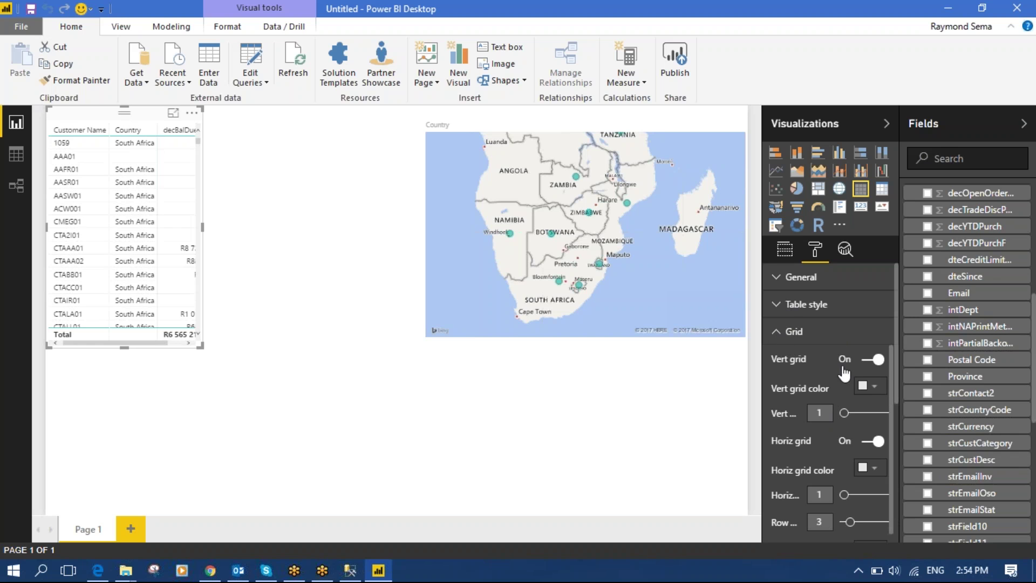
scroll(844, 373, "down", 1)
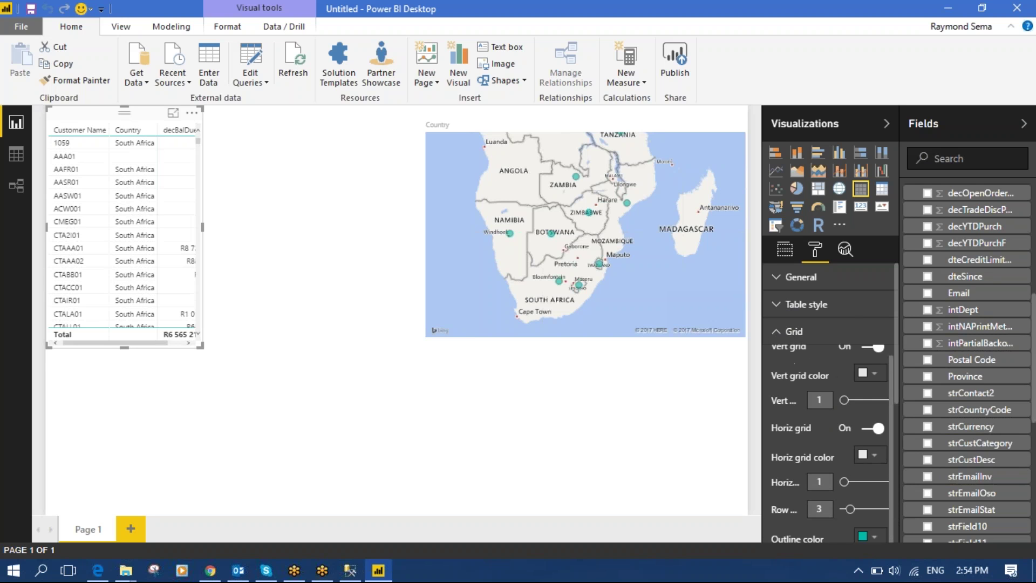
left_click(780, 332)
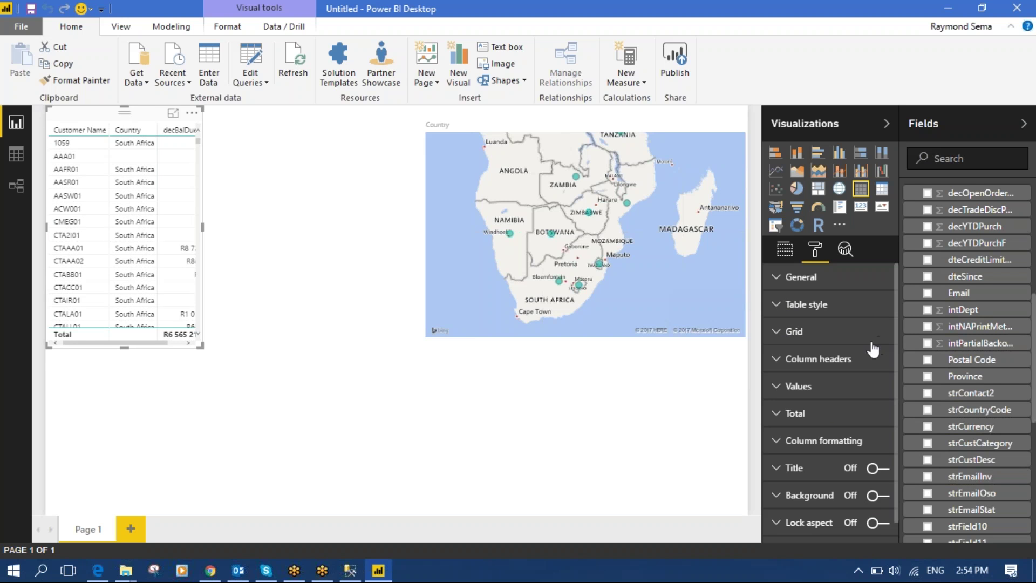
Set the background color of the customer table's column headers to yellow.
left_click(782, 359)
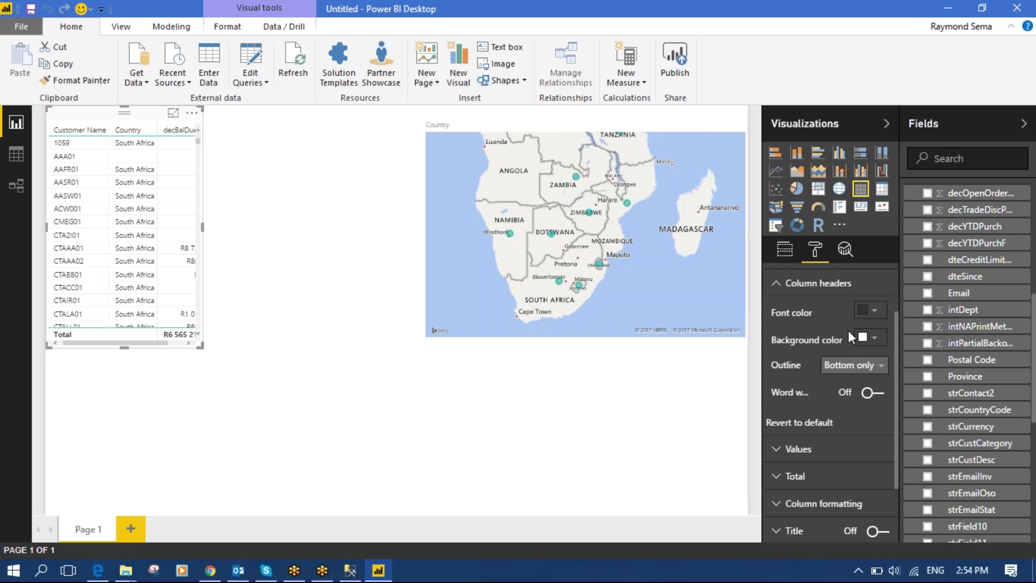
left_click(876, 340)
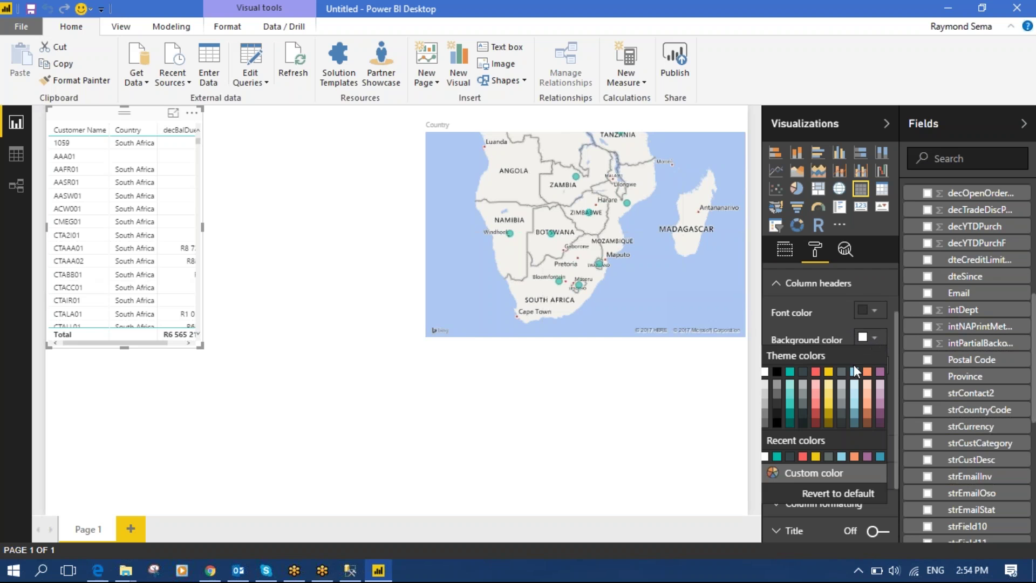
left_click(828, 405)
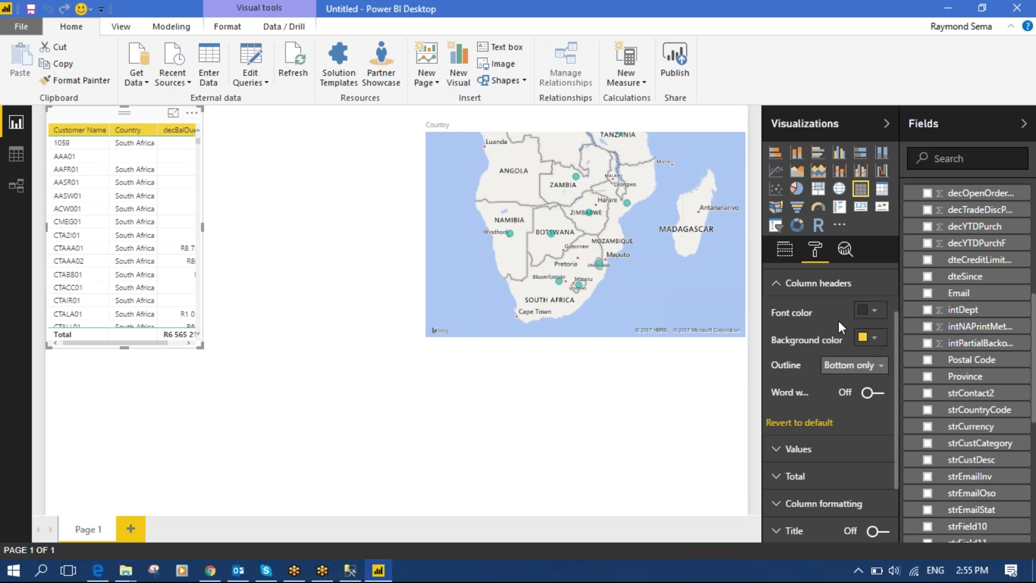
left_click(783, 286)
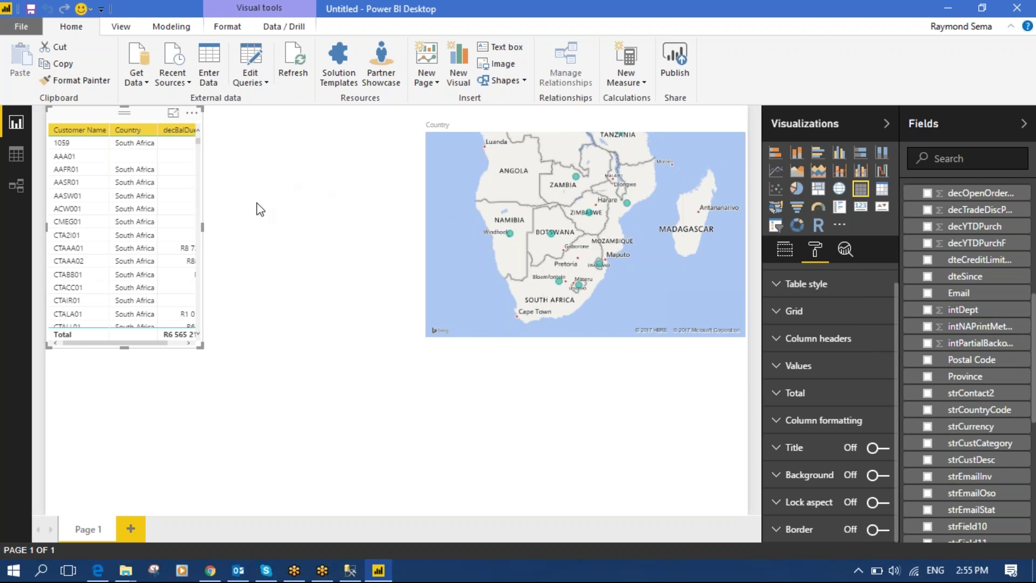
Widen the map toward the table, and widen the customer table so its decBalDue column shows in full.
left_click(458, 226)
left_click_drag(424, 222, 390, 226)
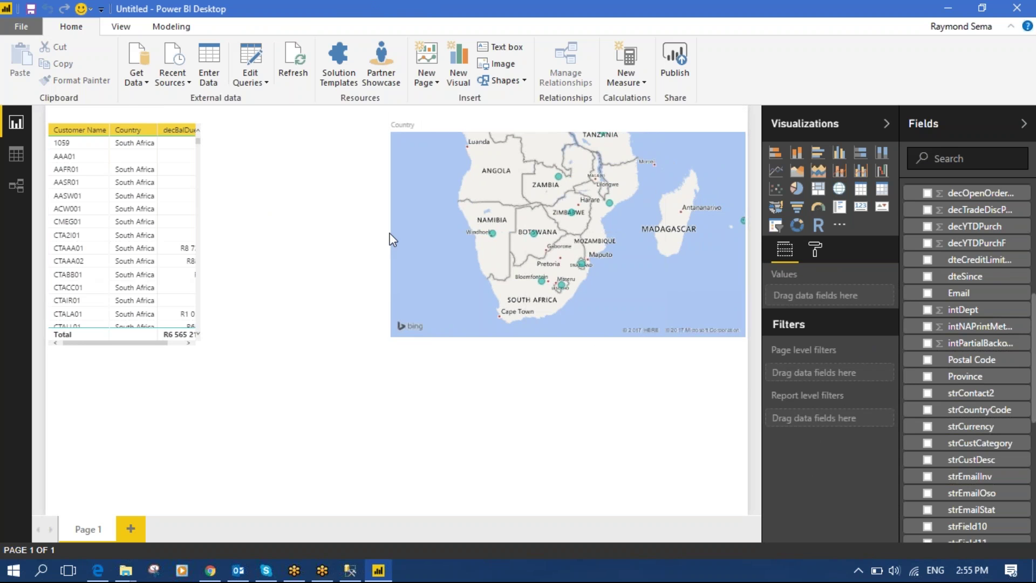
left_click(162, 208)
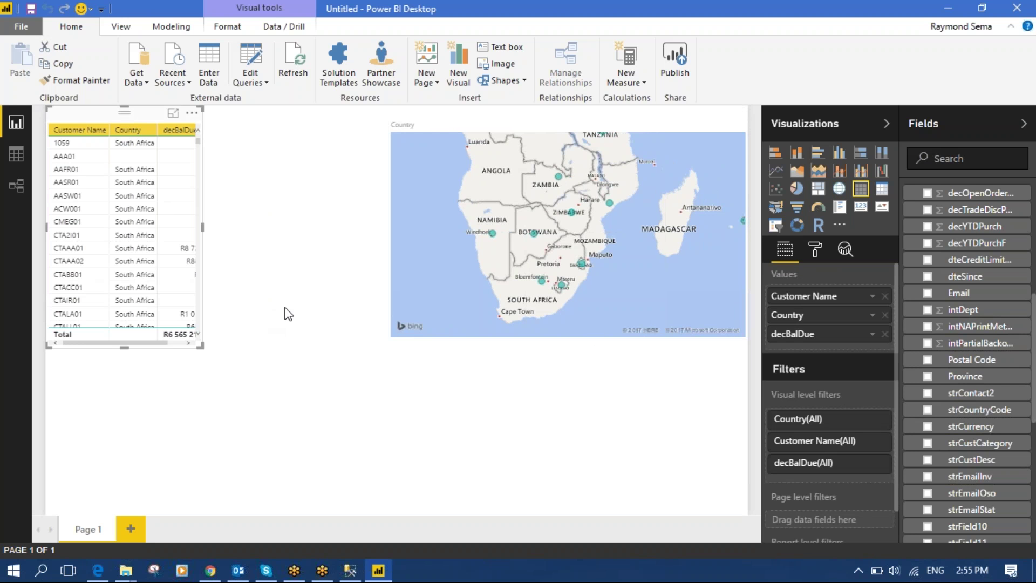
left_click_drag(203, 227, 246, 228)
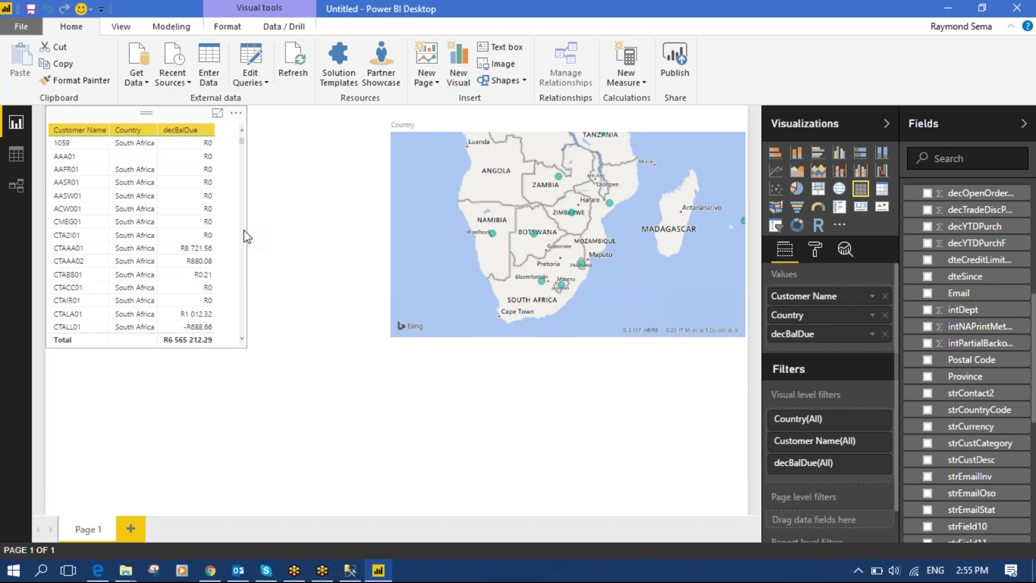
left_click(244, 240)
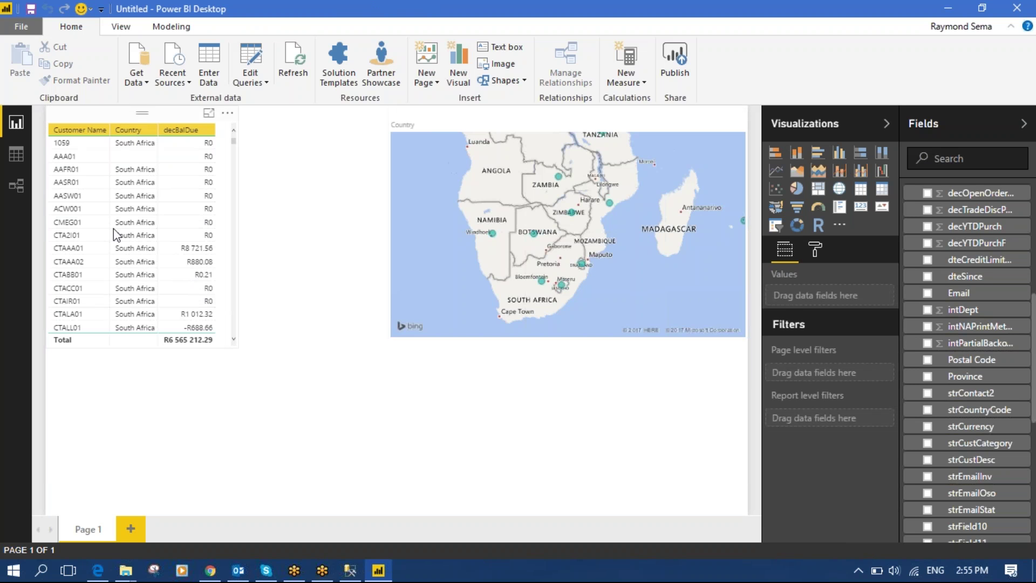
Add a clustered bar chart below the customer table and stretch it across most of the page width.
left_click(818, 153)
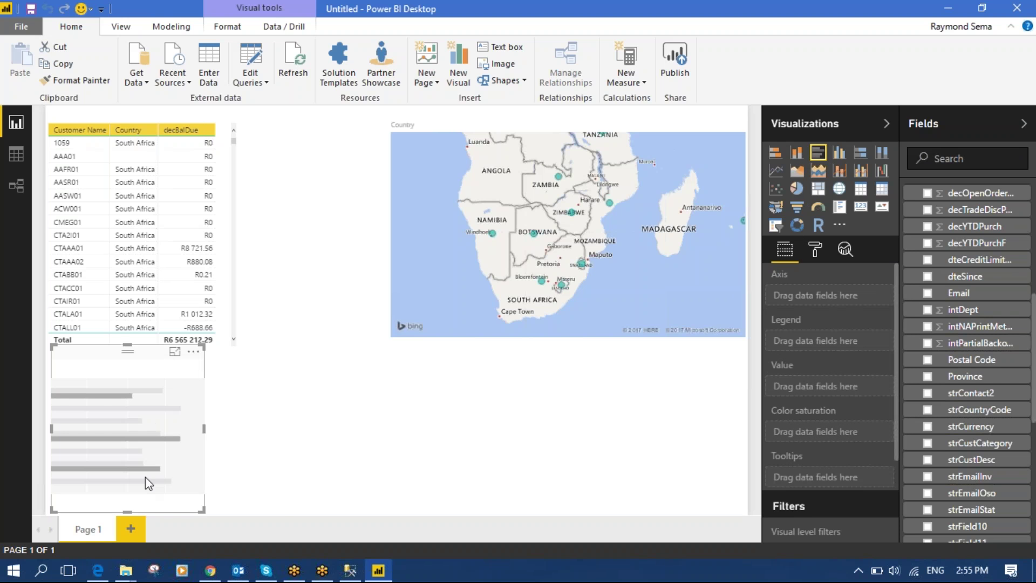
left_click_drag(205, 430, 282, 432)
left_click_drag(371, 441, 712, 441)
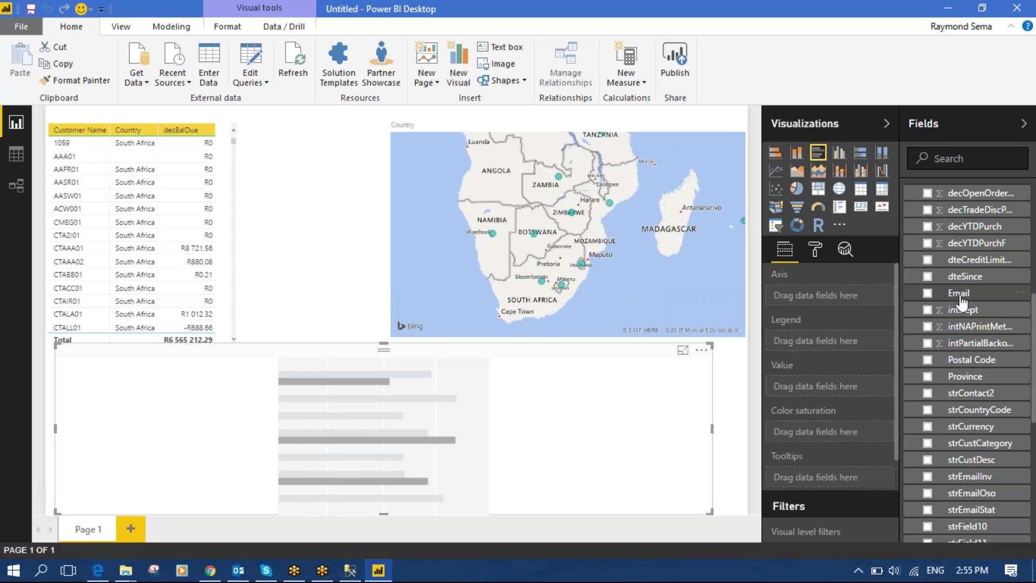
Assign Customer Name to the bar chart's axis and decBalDue to its value.
scroll(960, 302, "up", 5)
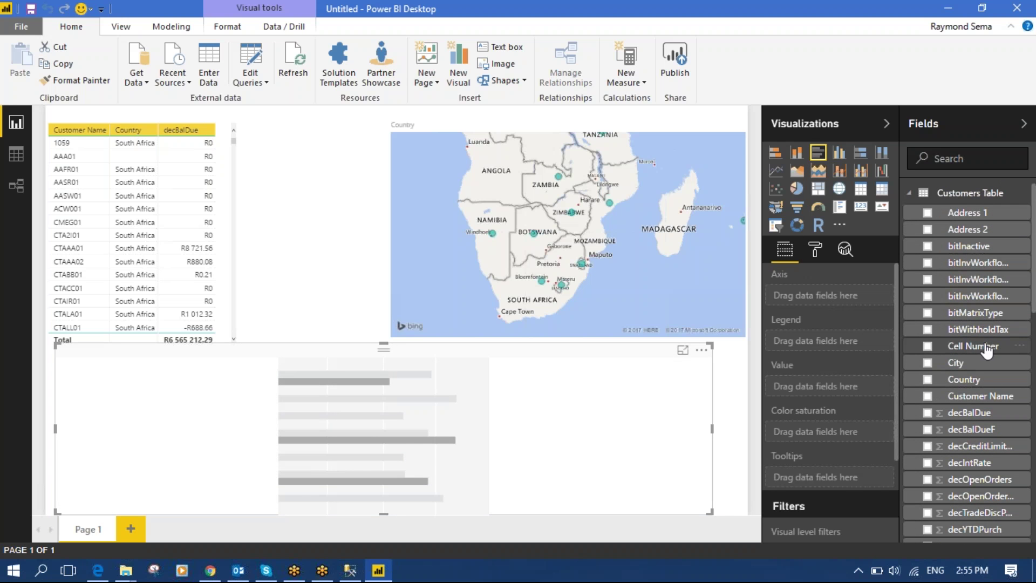
left_click_drag(971, 397, 816, 295)
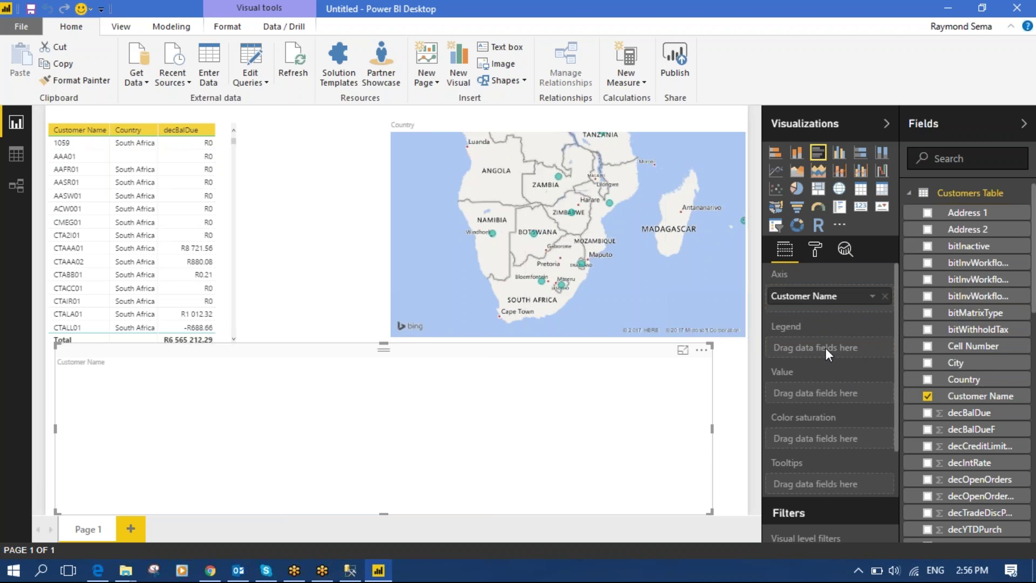
scroll(972, 326, "down", 3)
scroll(972, 327, "down", 7)
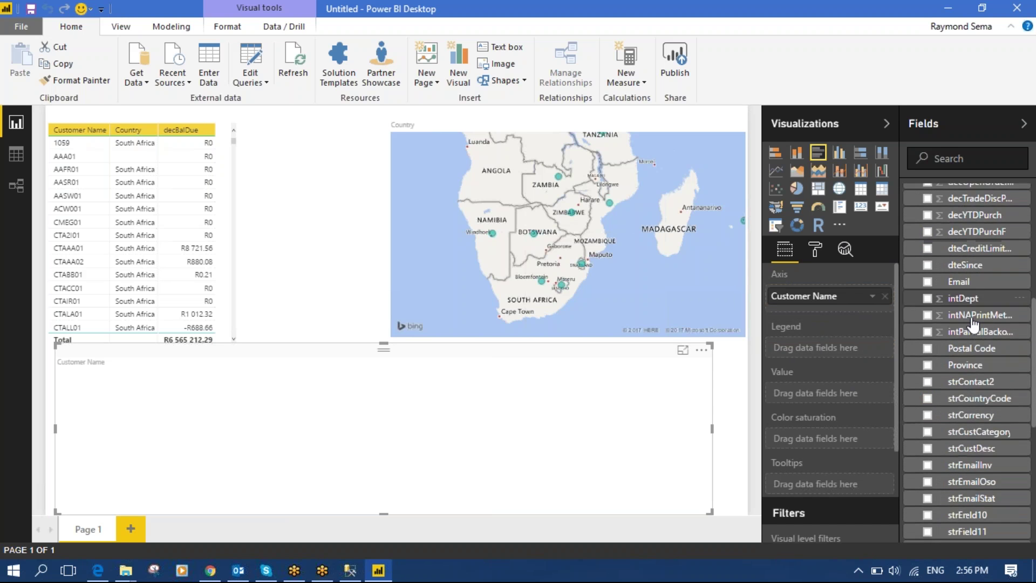
scroll(972, 327, "down", 4)
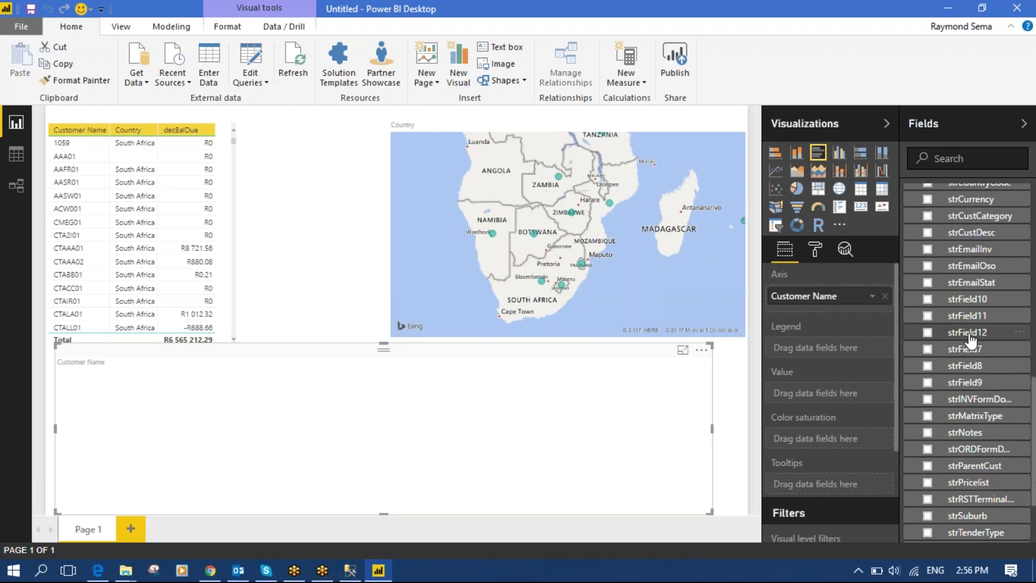
scroll(977, 340, "up", 4)
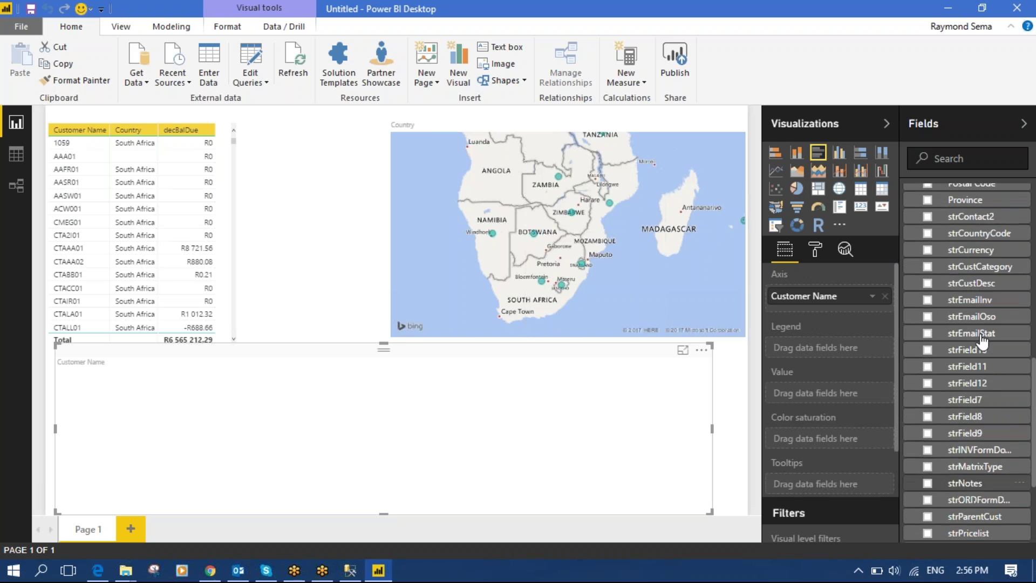
scroll(983, 341, "up", 10)
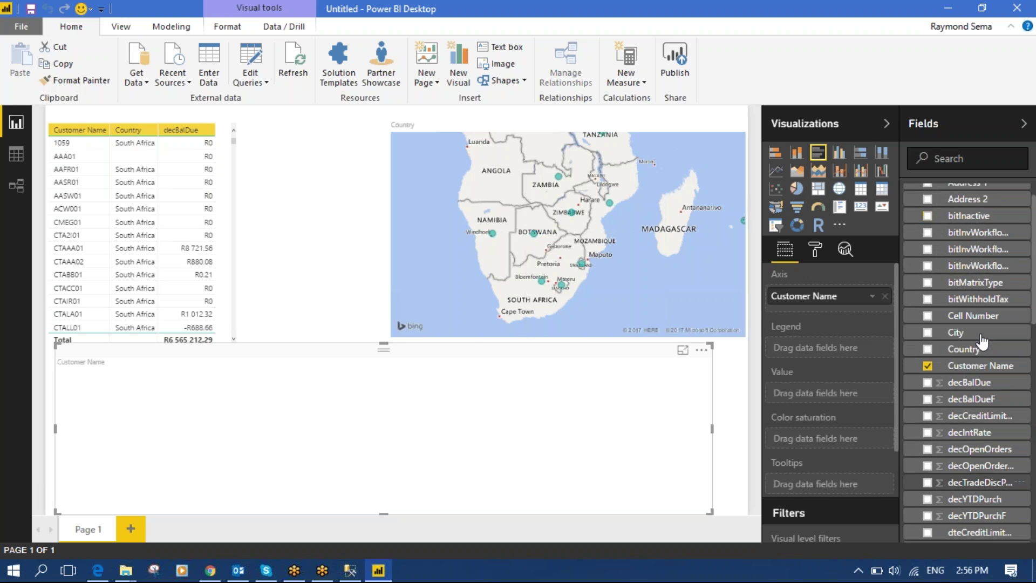
left_click_drag(998, 369, 820, 394)
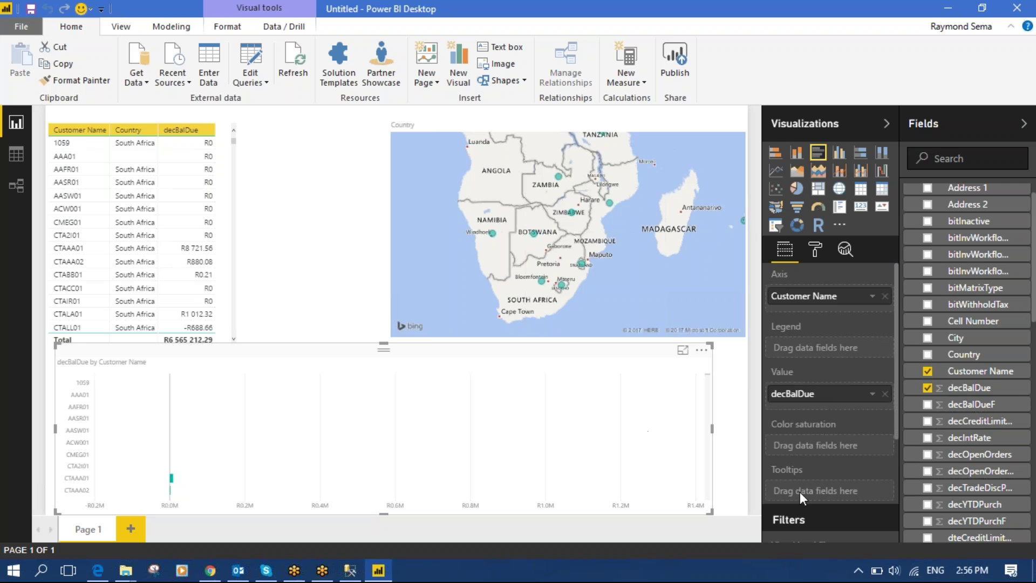
Look through the customers in the bar chart to examine their balances due, then deselect the chart.
scroll(1003, 410, "down", 3)
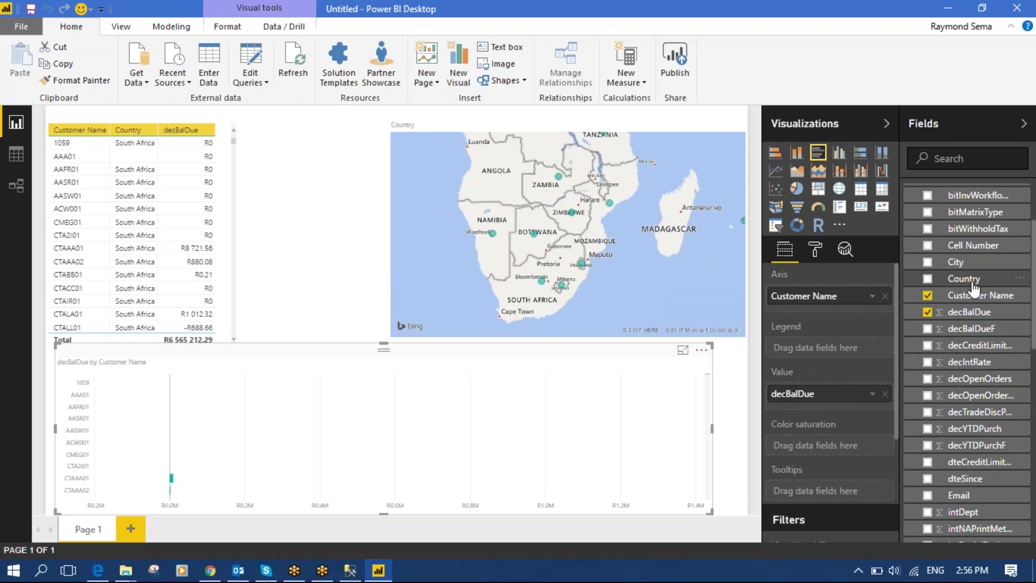
scroll(376, 448, "down", 5)
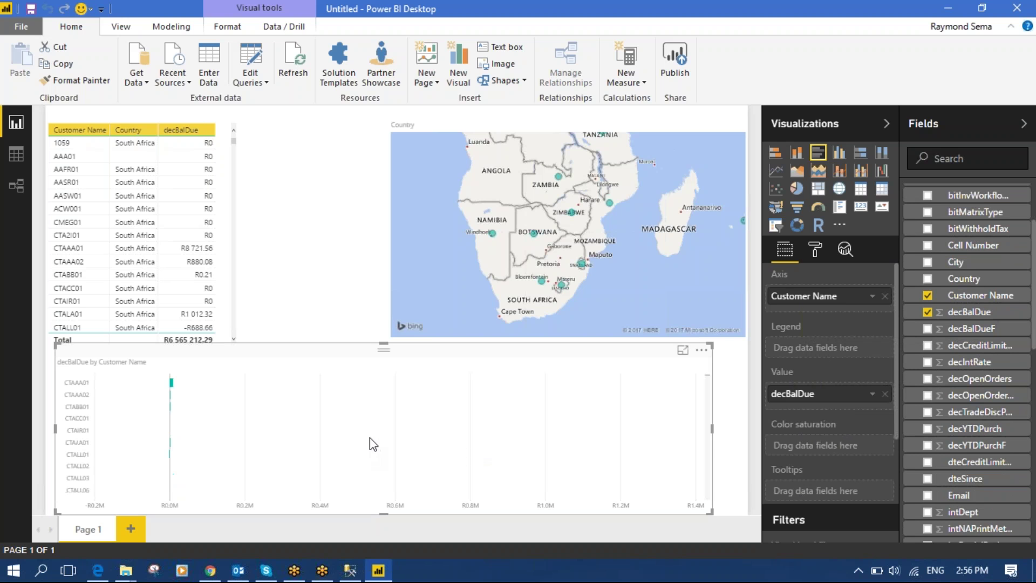
scroll(370, 435, "down", 4)
scroll(382, 440, "down", 5)
scroll(386, 429, "down", 5)
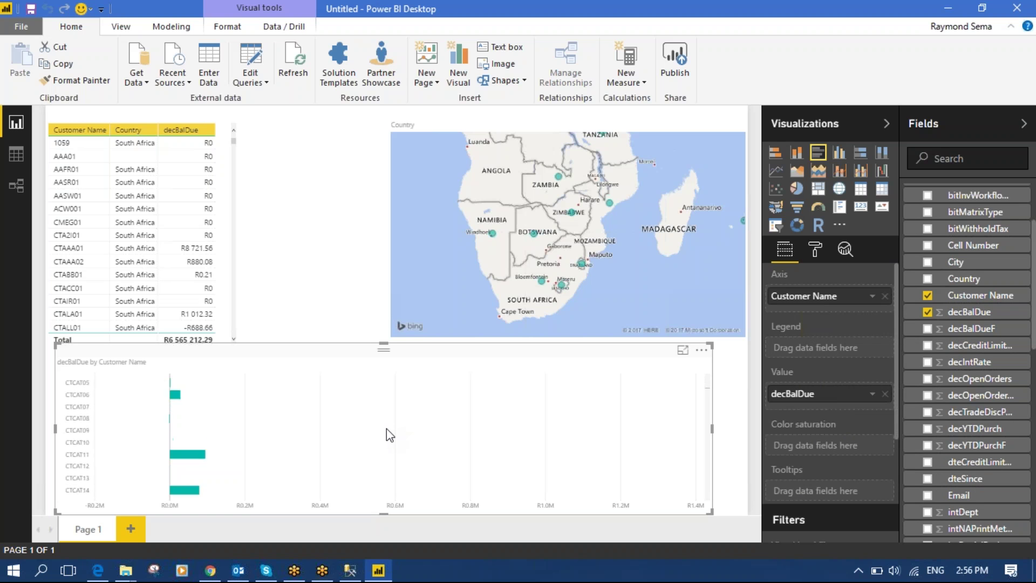
scroll(392, 433, "down", 5)
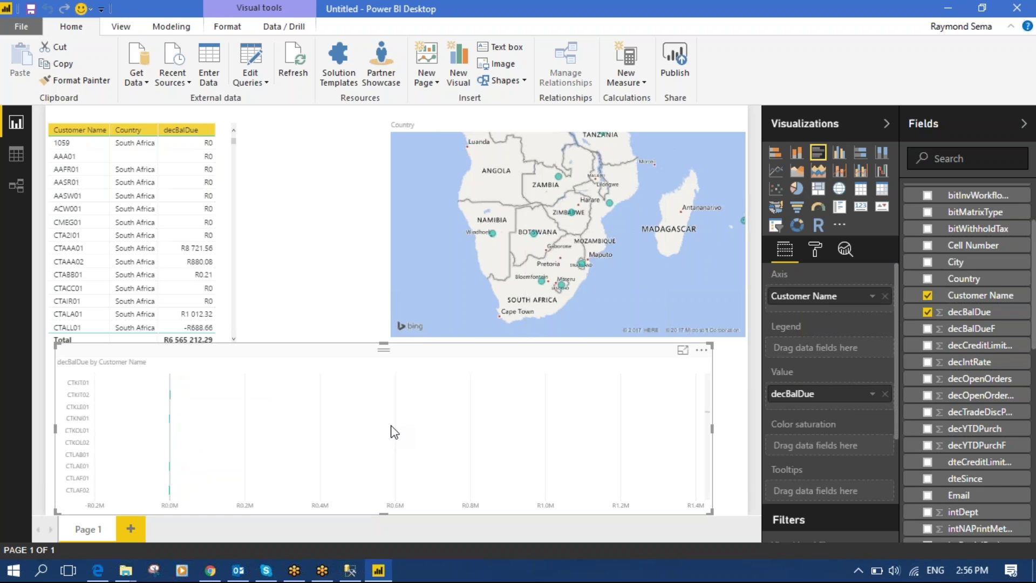
left_click(373, 315)
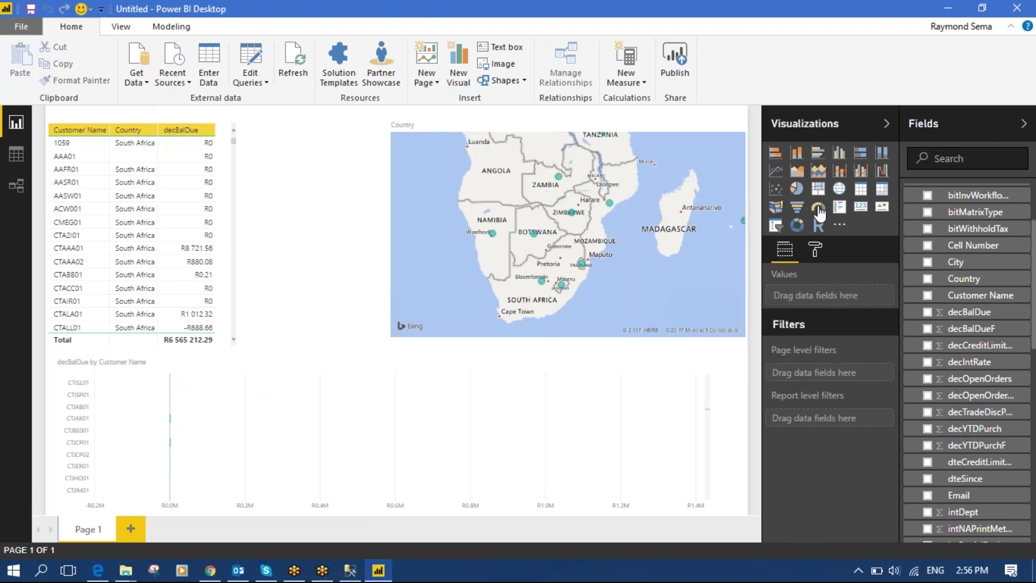
Add a City slicer between the customer table and the map, extended down nearly to the map's lower edge.
left_click(776, 227)
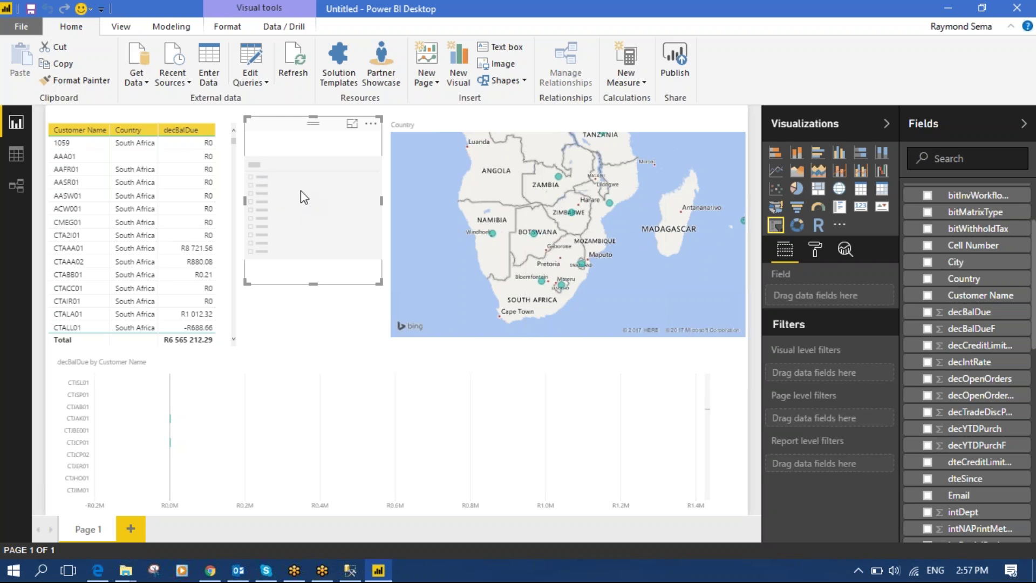
left_click_drag(313, 284, 312, 328)
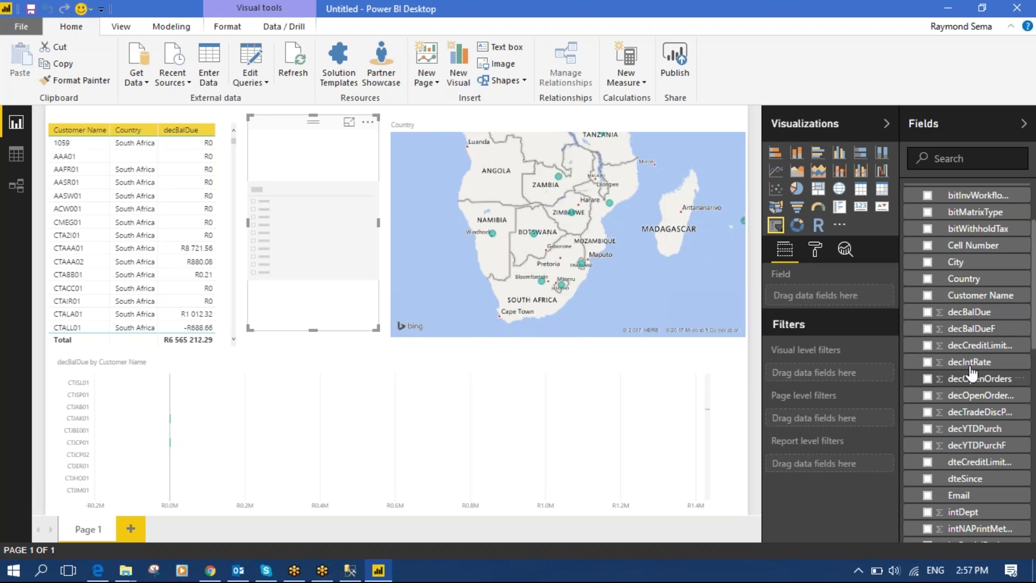
scroll(983, 358, "up", 1)
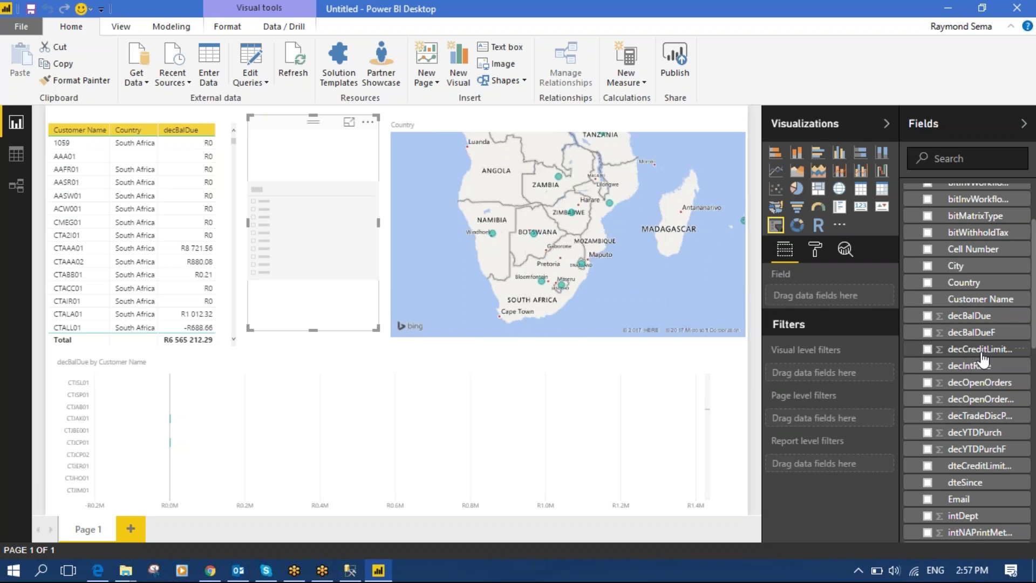
scroll(983, 359, "up", 3)
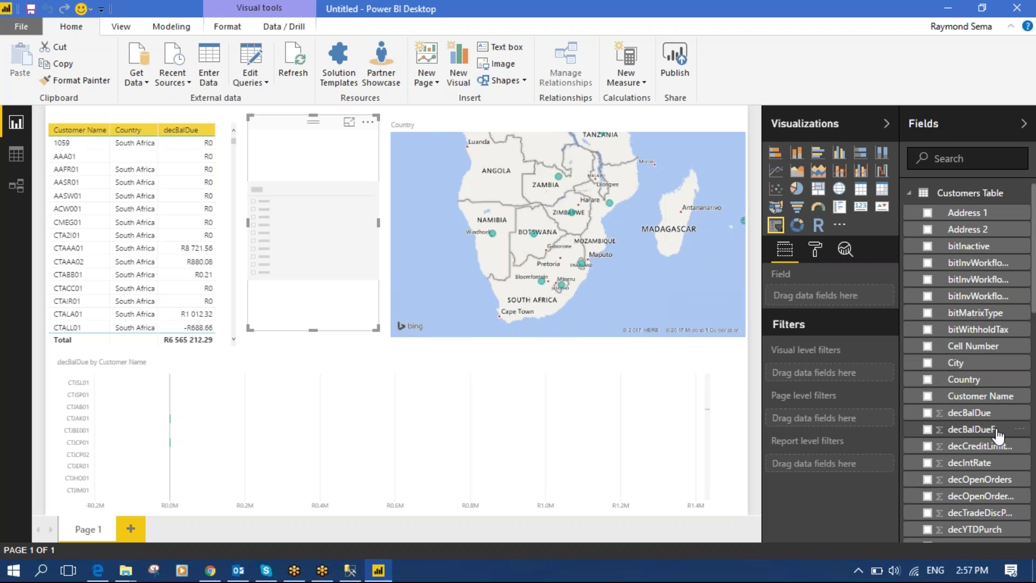
left_click_drag(955, 362, 825, 301)
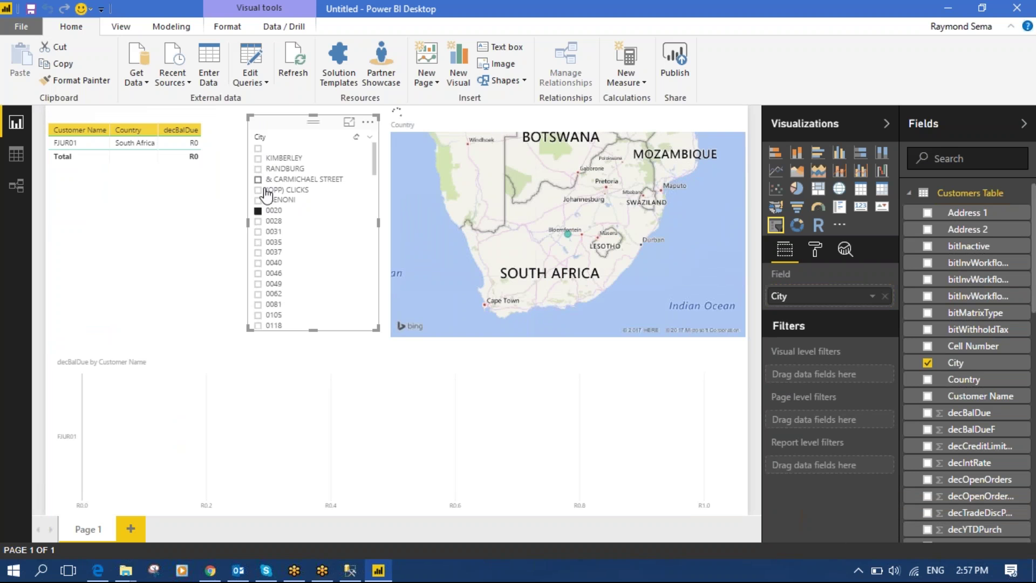
Filter the report page to the city KIMBERLEY with the City slicer.
left_click(258, 159)
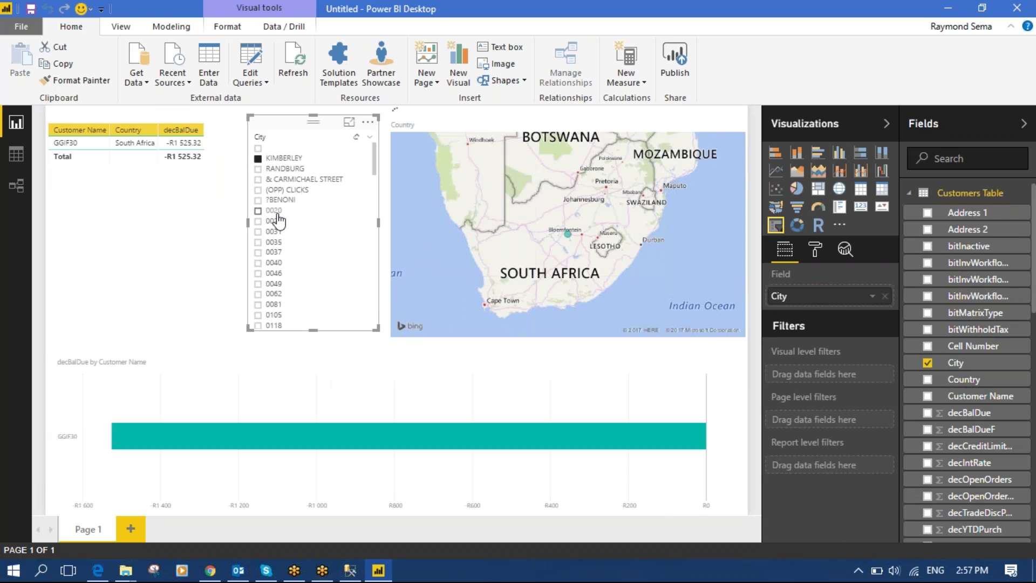
Narrow the decBalDue by Customer Name bar chart to a little over half the report page's width.
scroll(371, 297, "down", 1)
scroll(374, 292, "up", 1)
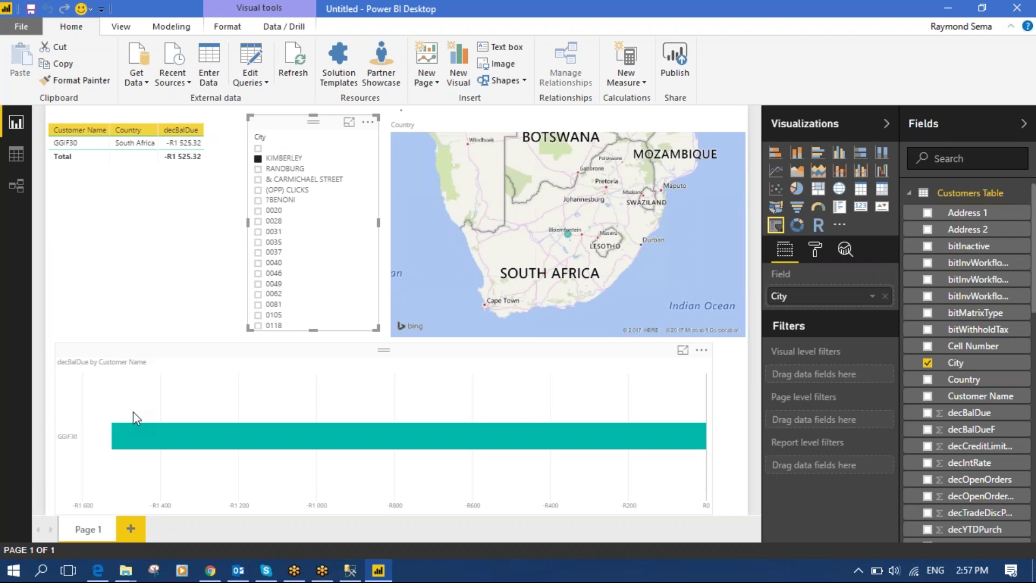
left_click(93, 467)
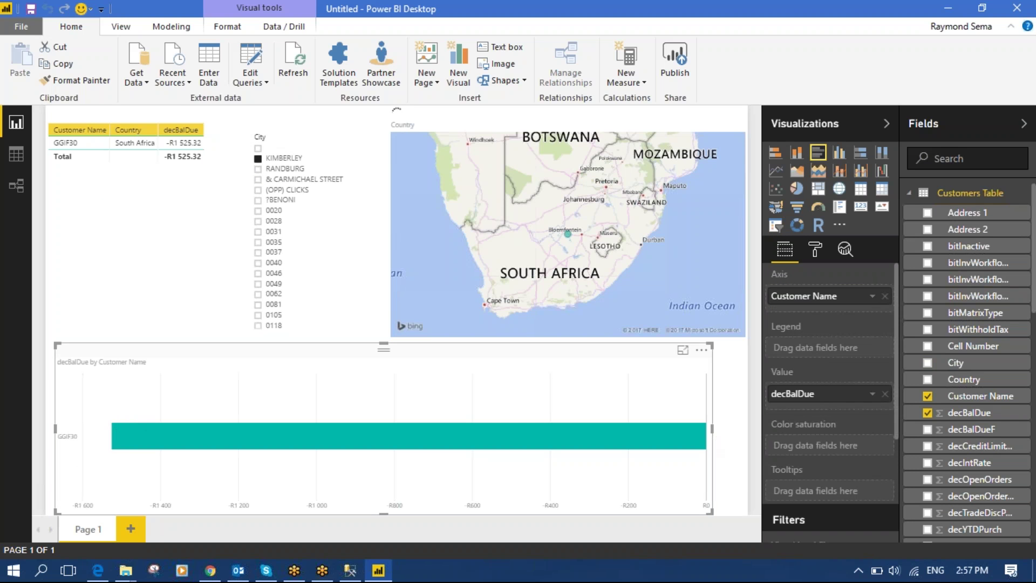
left_click_drag(712, 428, 439, 428)
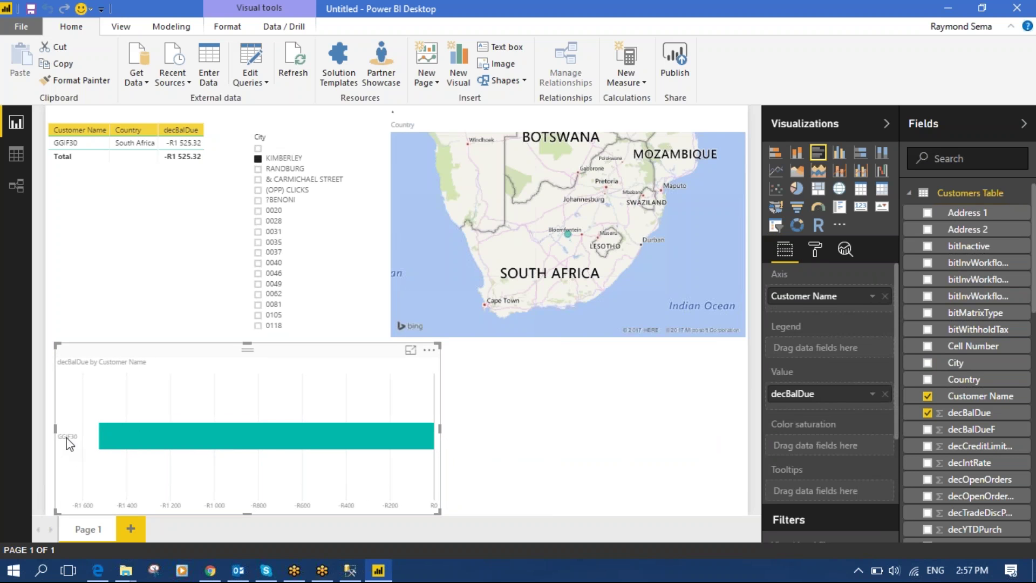
Enlarge the text of the bar chart's X-axis labels in its formatting options.
left_click(815, 249)
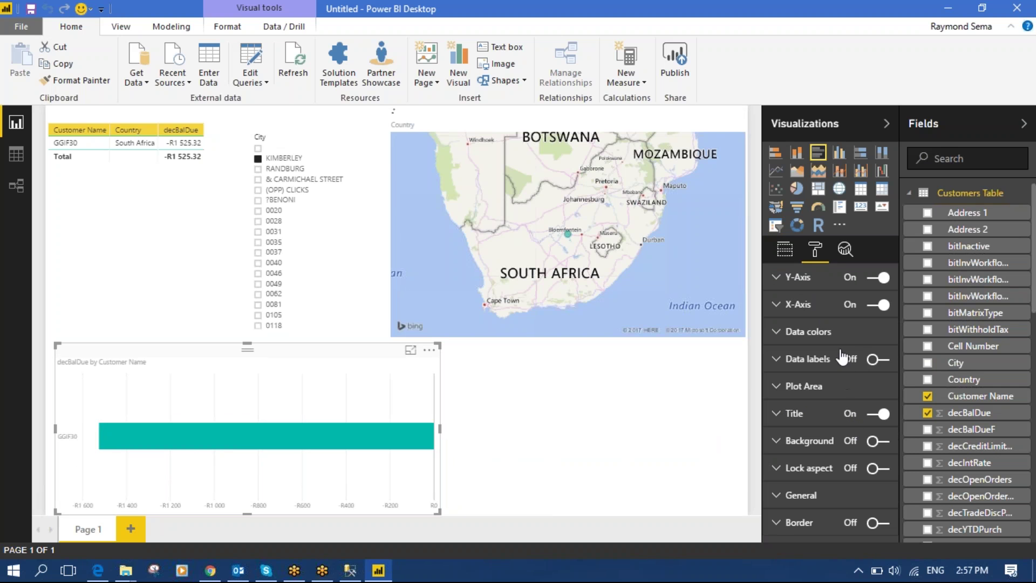
left_click(778, 495)
scroll(867, 437, "down", 4)
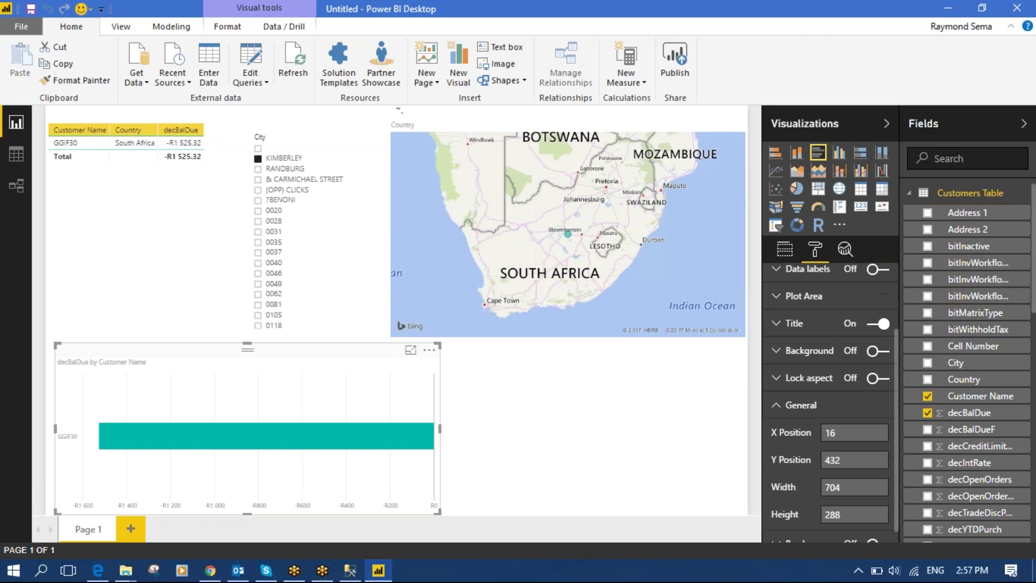
scroll(853, 459, "up", 4)
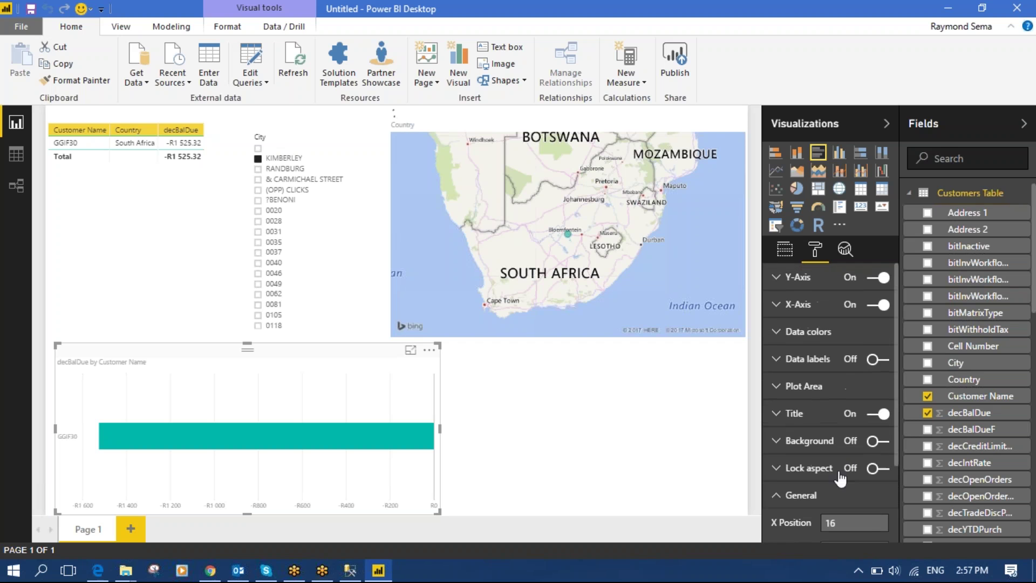
left_click(781, 495)
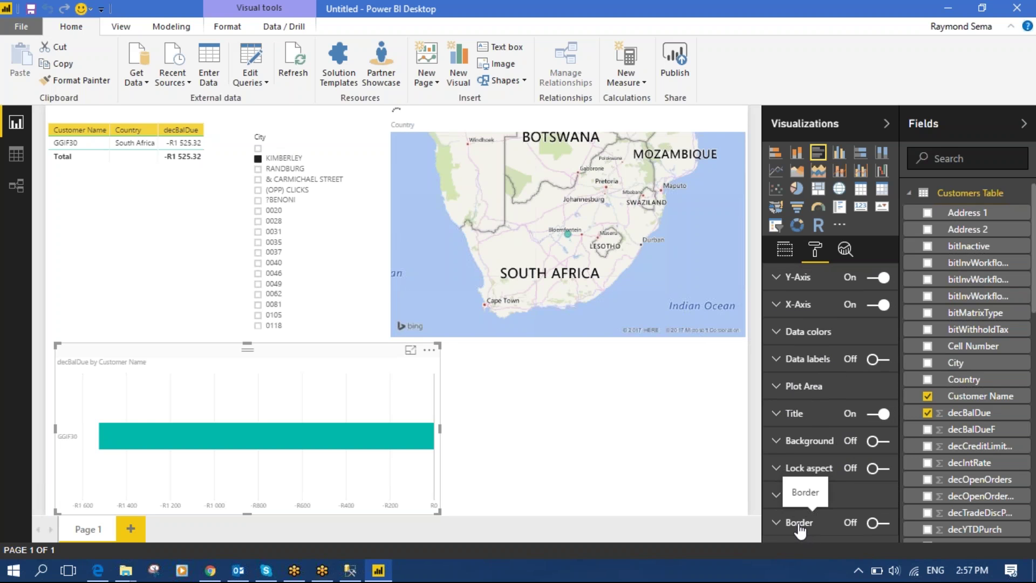
left_click(777, 306)
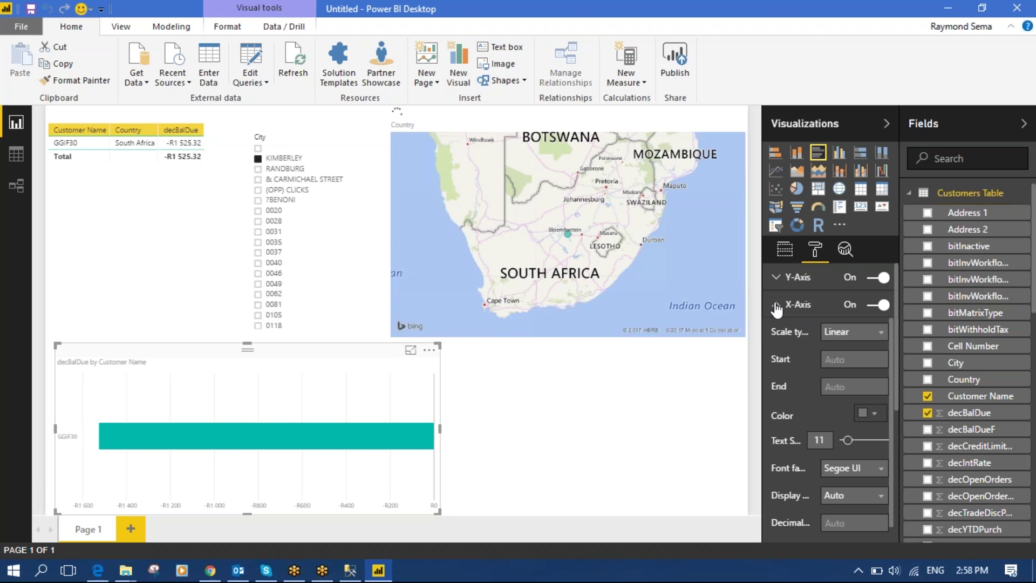
left_click(777, 305)
left_click(776, 305)
key("ctrl+a")
key("BackSpace")
type("152")
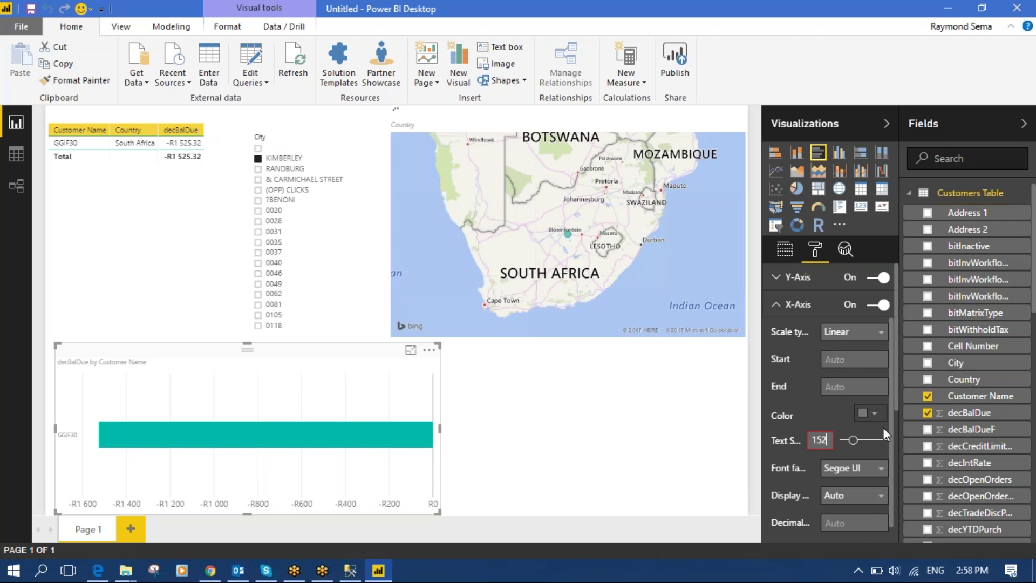
Set the bar chart's Y-axis text size to 12 and widen the chart slightly.
left_click(777, 278)
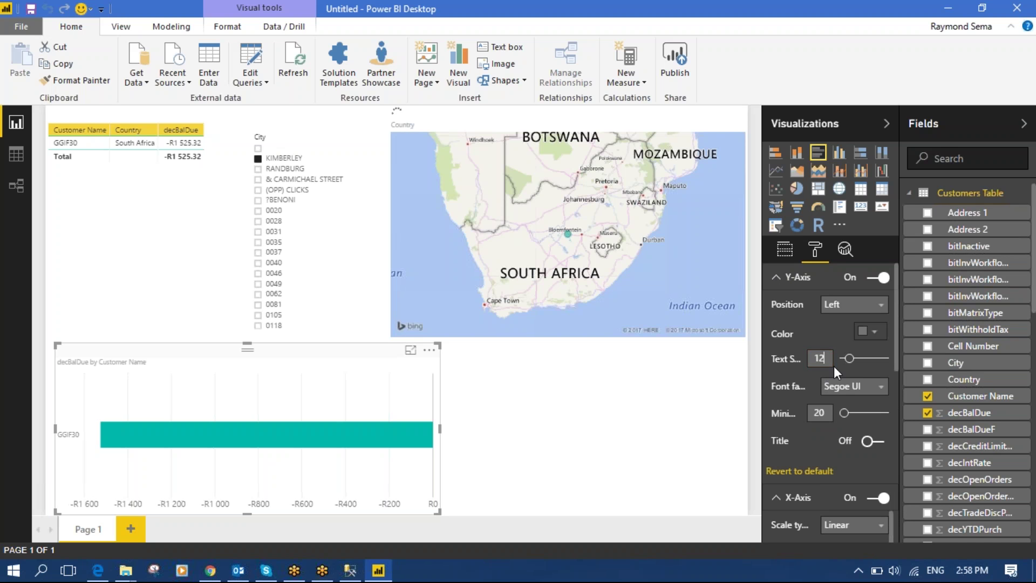
left_click(696, 413)
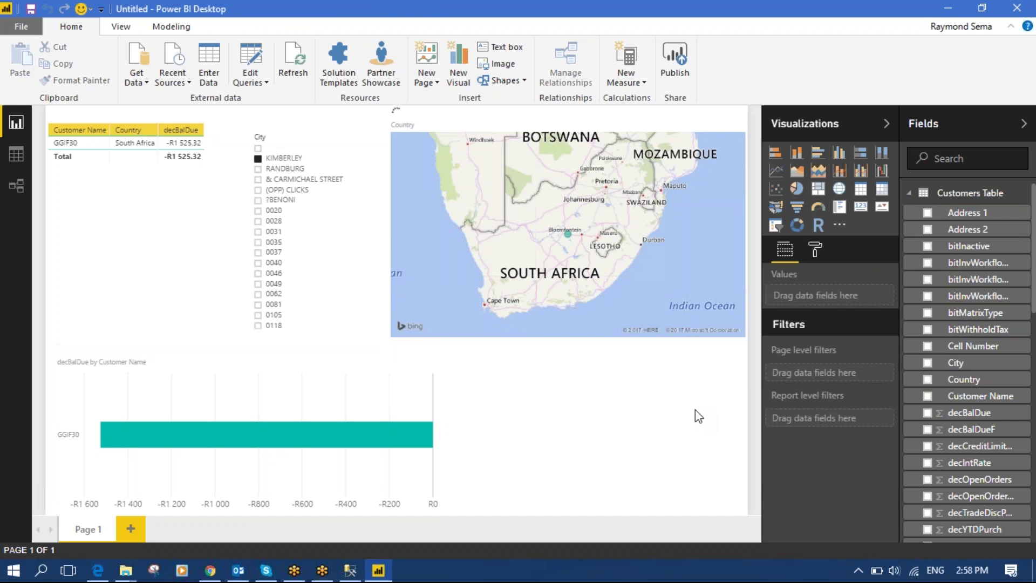
left_click(434, 405)
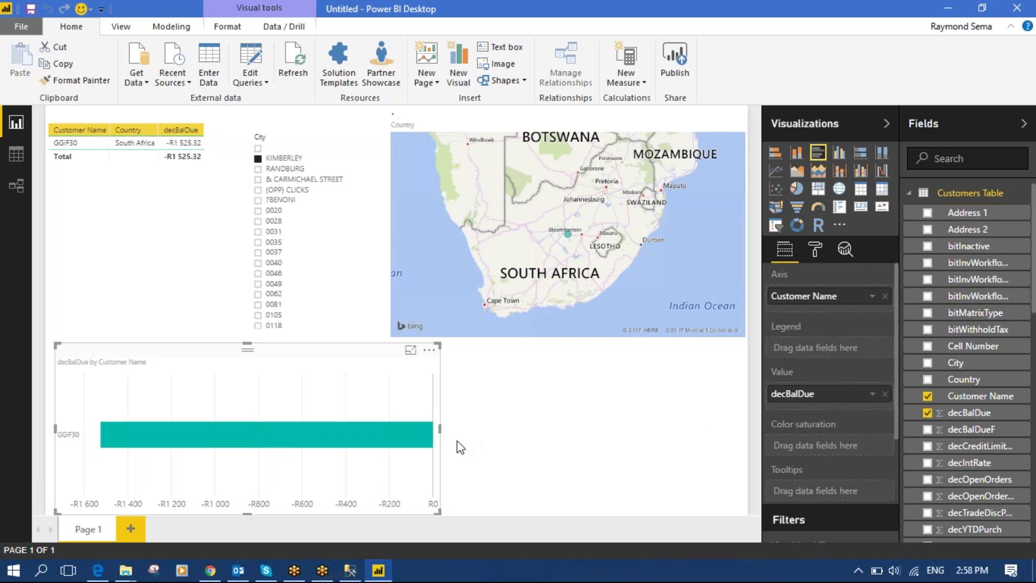
left_click_drag(439, 429, 475, 427)
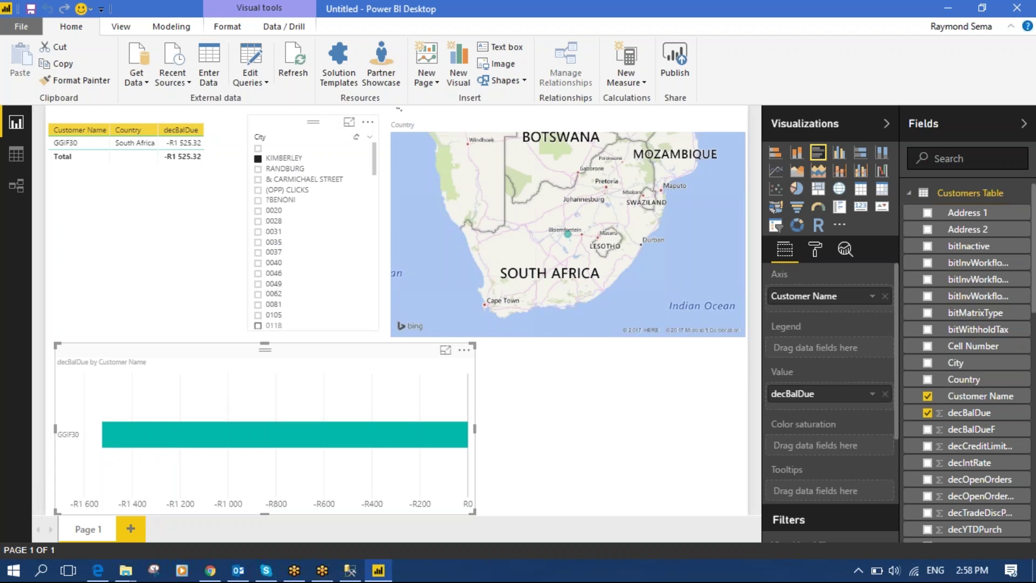
Try filtering the report page by the cities ?BENONI and AKASIA with the City slicer.
left_click(263, 201)
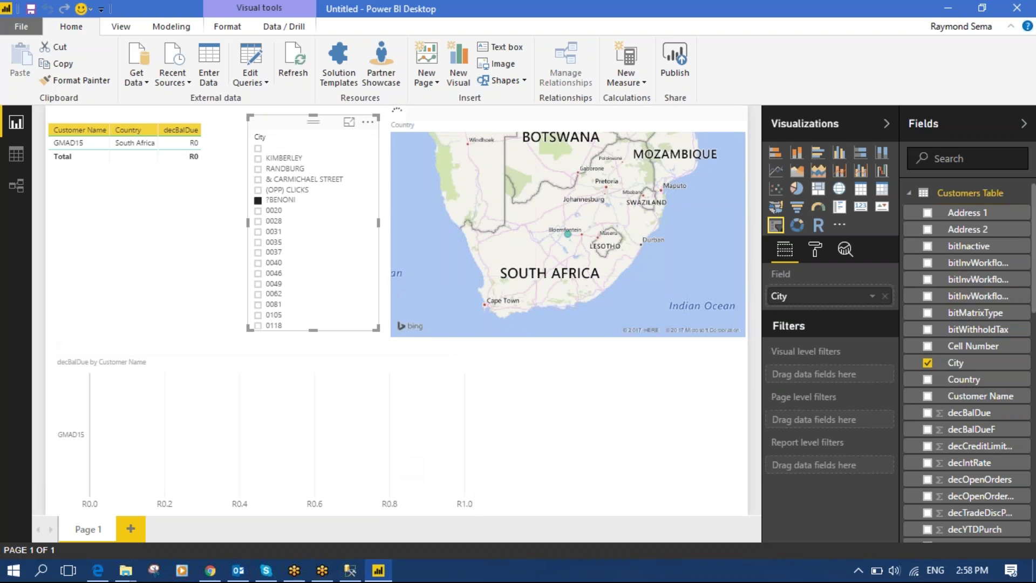
scroll(346, 254, "down", 10)
scroll(346, 255, "down", 10)
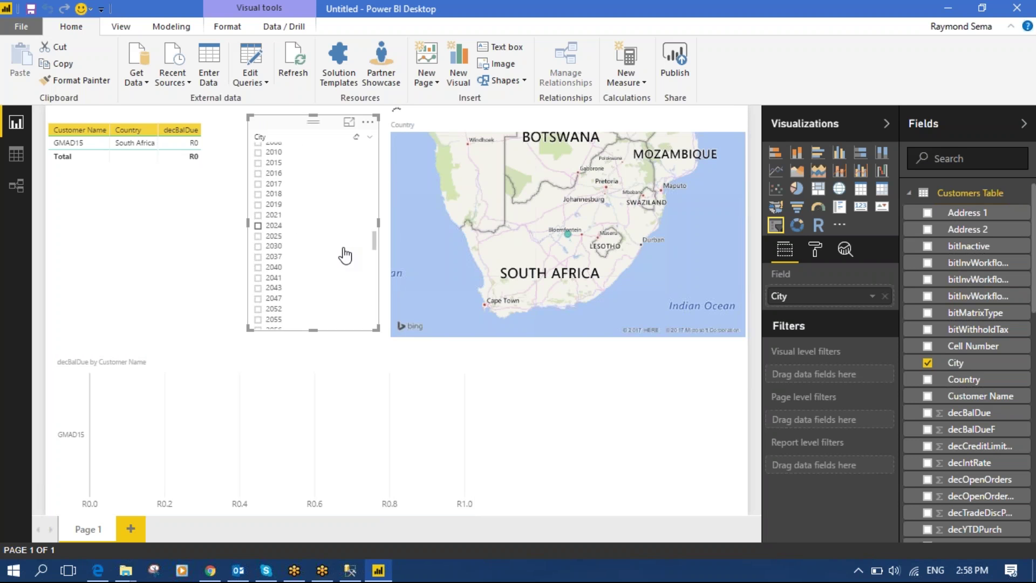
scroll(343, 255, "down", 3)
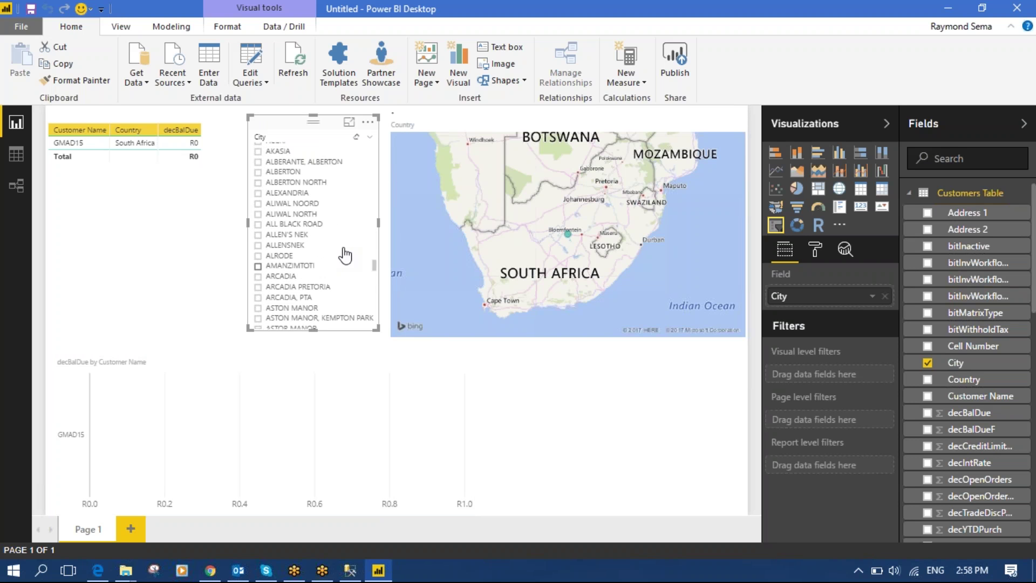
scroll(343, 255, "up", 5)
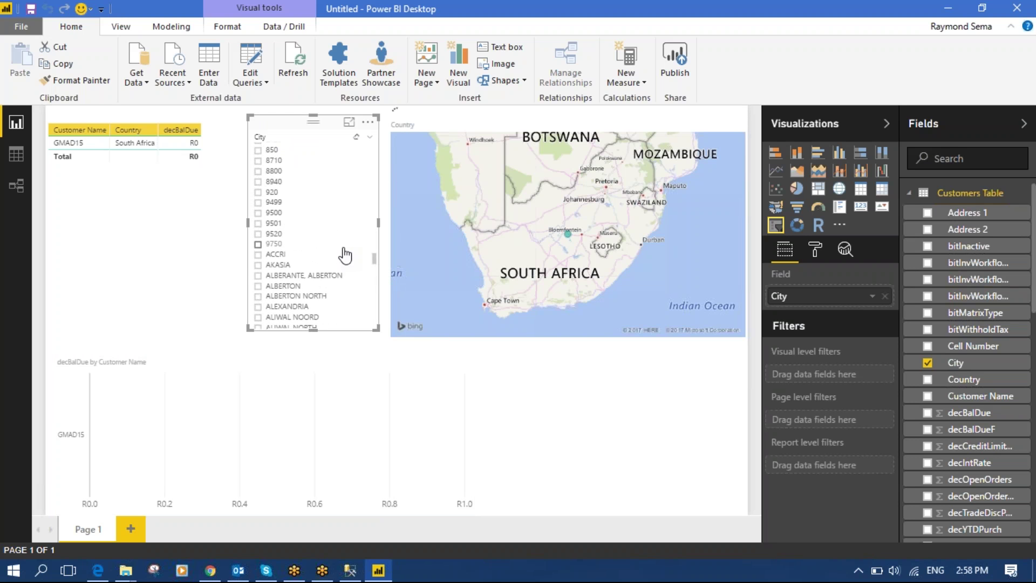
left_click(259, 254)
left_click(259, 275)
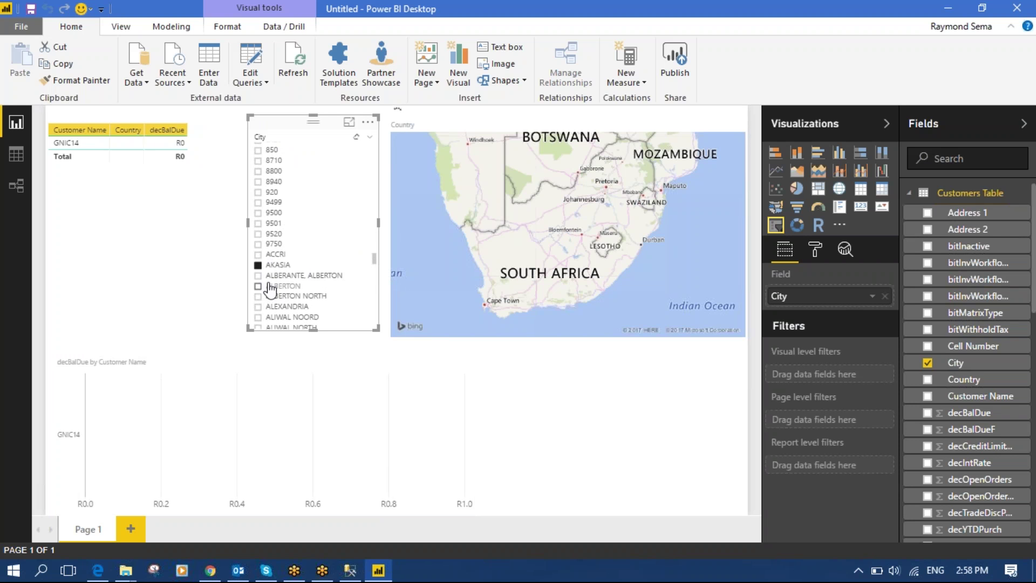
Filter the report page to the city ALBERTON with the City slicer, then deselect the slicer.
left_click(259, 286)
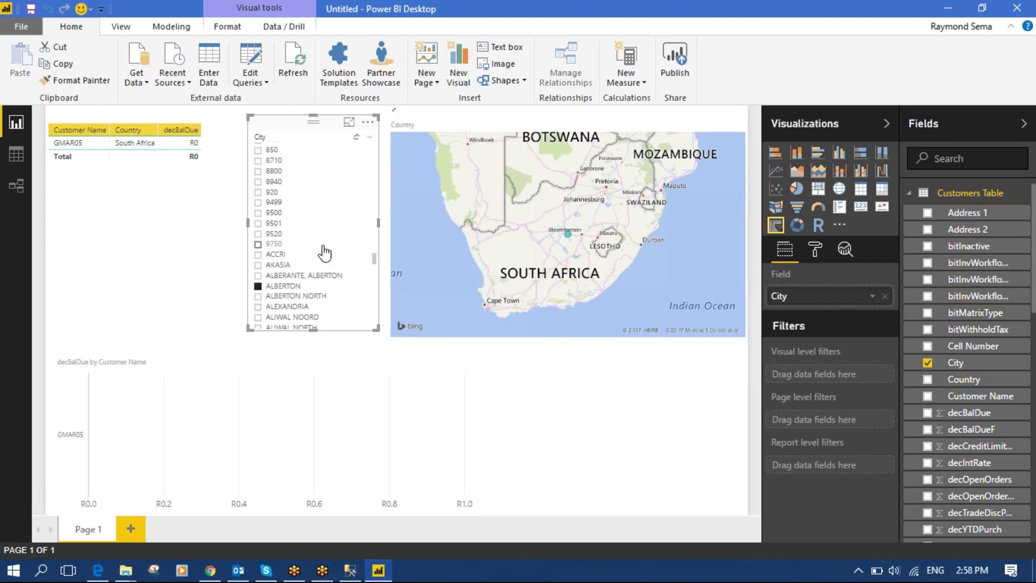
scroll(328, 251, "down", 2)
scroll(329, 250, "down", 5)
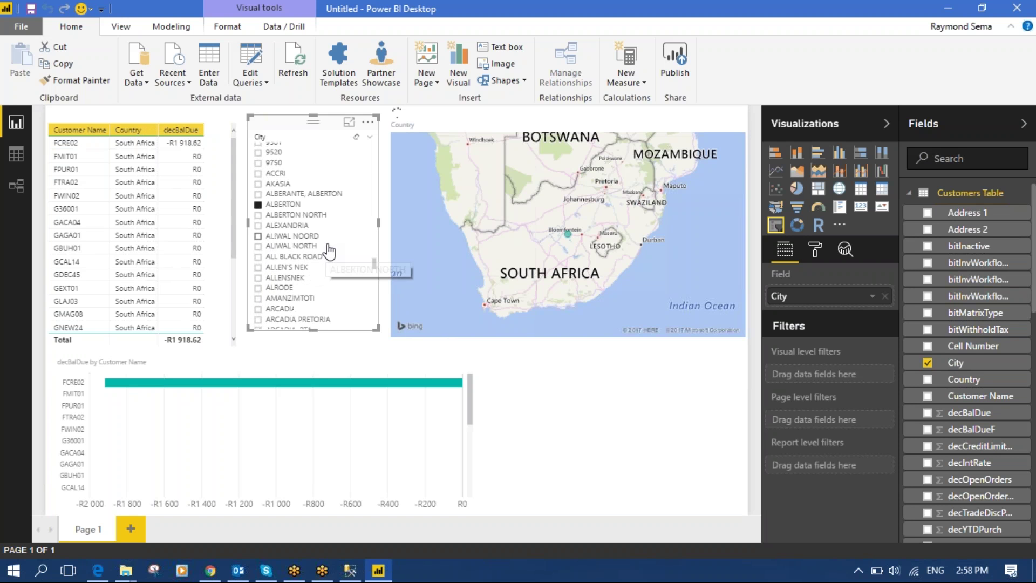
scroll(330, 249, "up", 5)
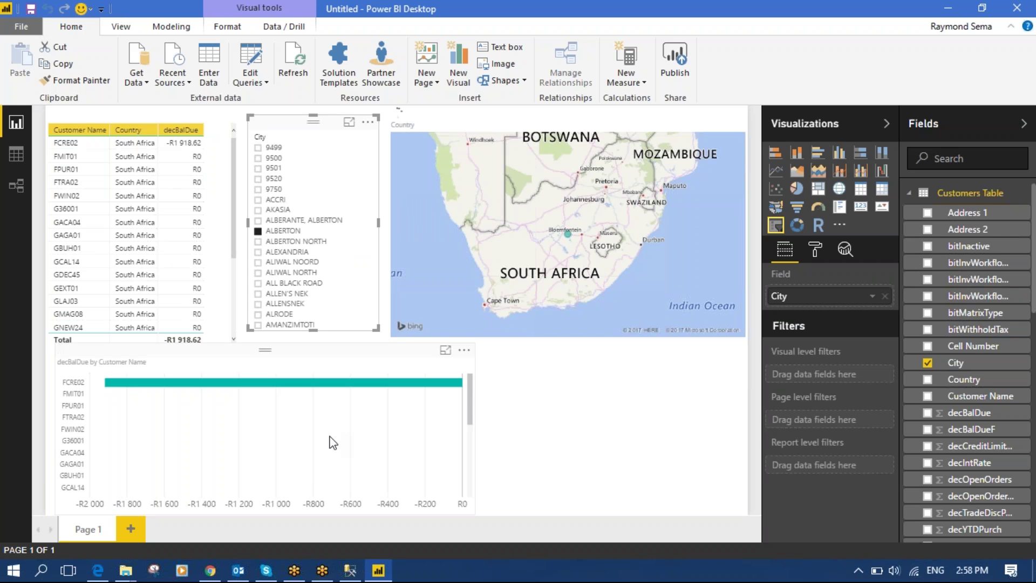
scroll(119, 398, "down", 2)
scroll(150, 429, "up", 3)
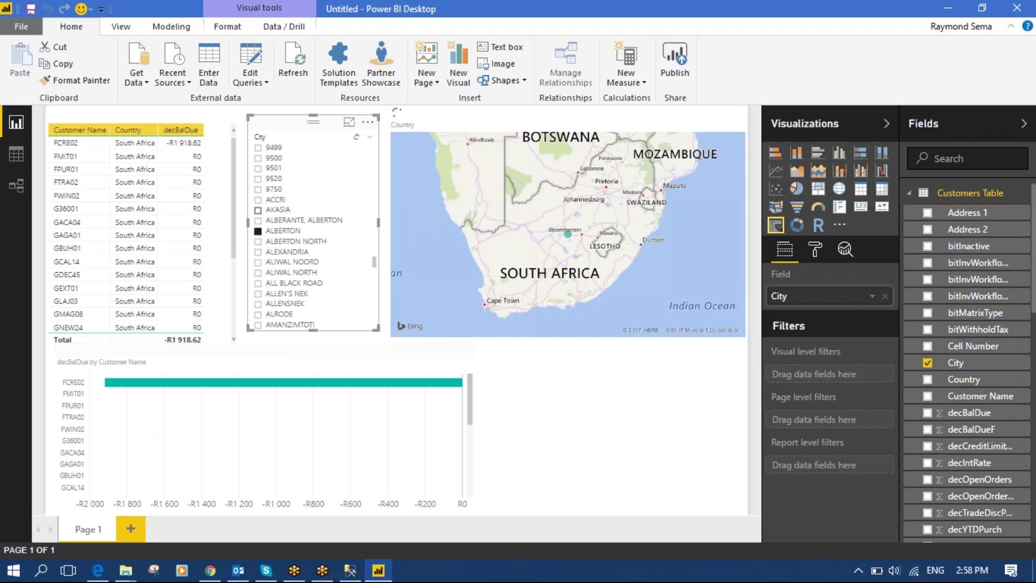
left_click(586, 397)
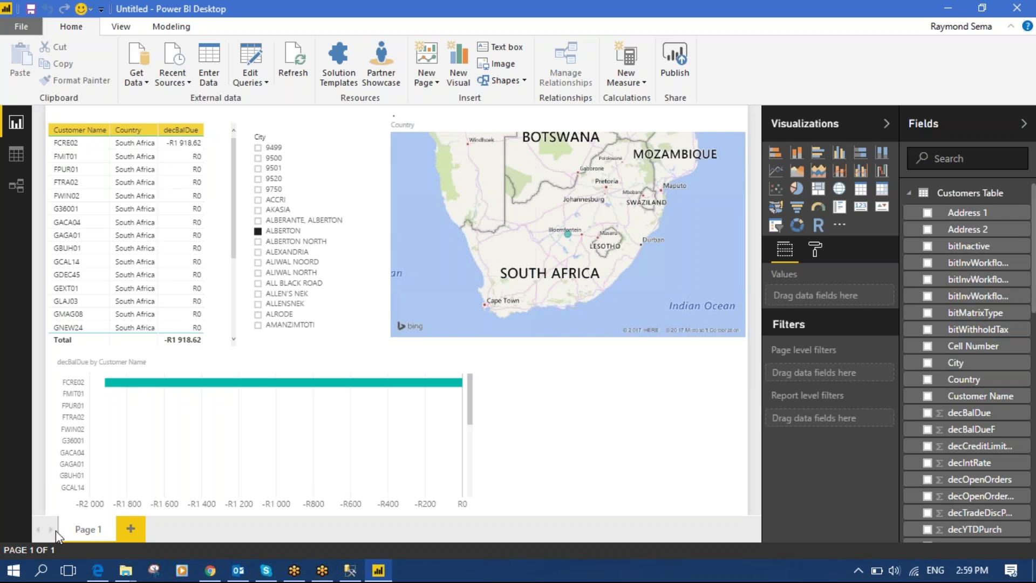
right_click(100, 531)
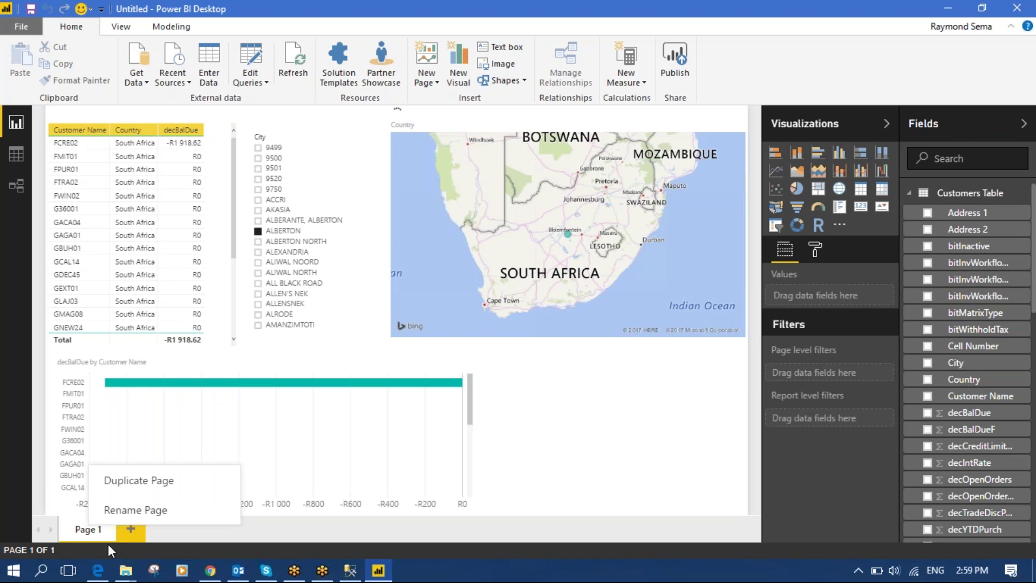
left_click(92, 532)
right_click(92, 532)
left_click(92, 532)
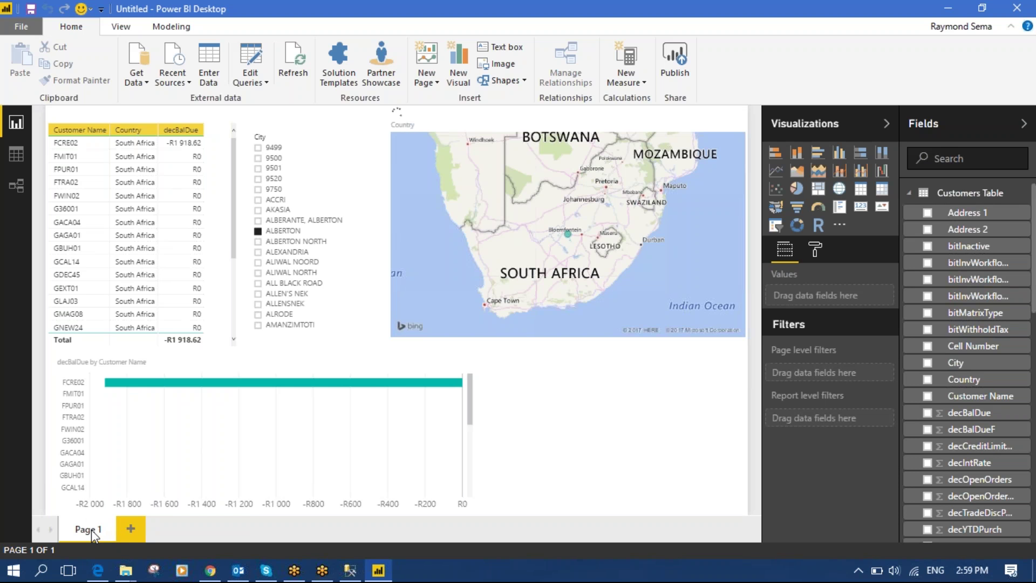
Rename the report page as Customer by Location.
right_click(92, 530)
left_click(135, 514)
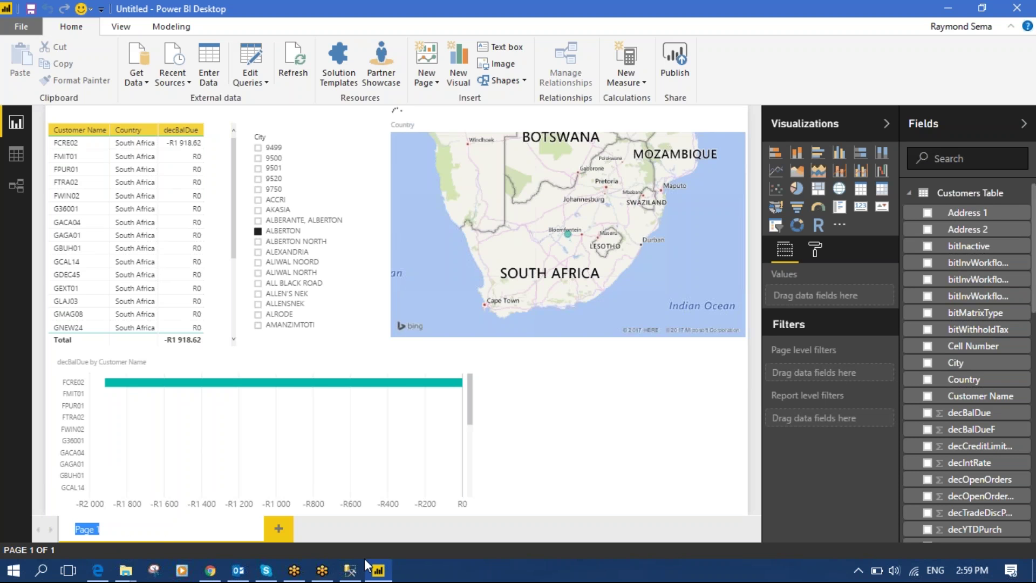
type("Customer")
type("by")
type(" City")
key("BackSpace")
key("BackSpace")
key("BackSpace")
key("BackSpace")
type("Location")
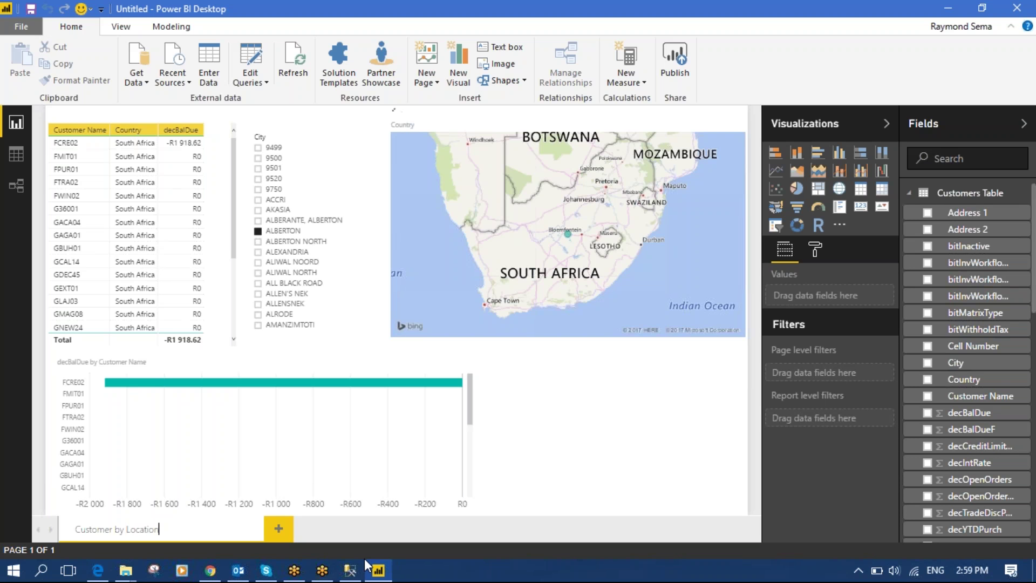
key("Return")
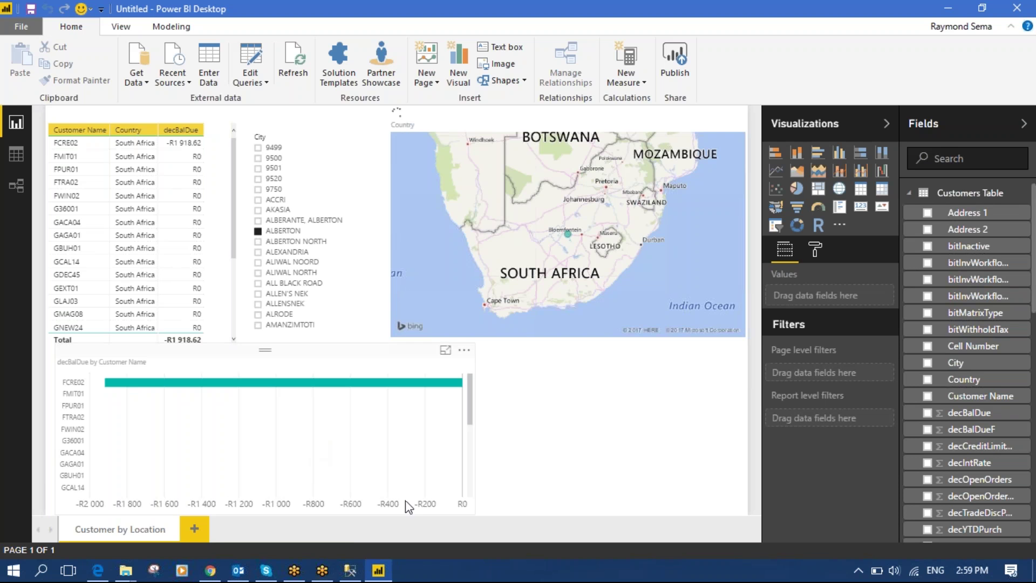
Add a blank second report page, then switch to the PowerBI Demo Pack report.
left_click(193, 527)
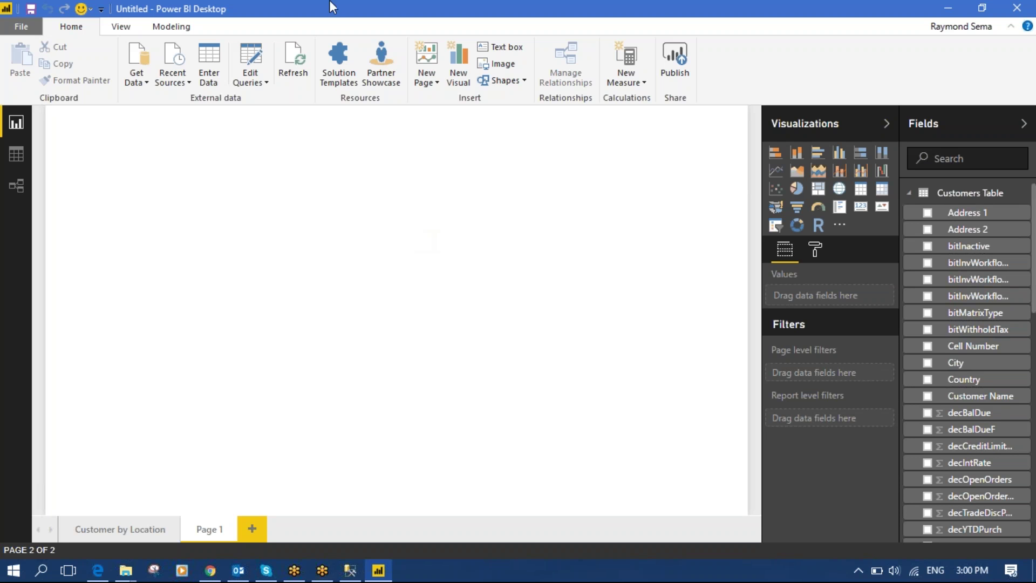
left_click(950, 11)
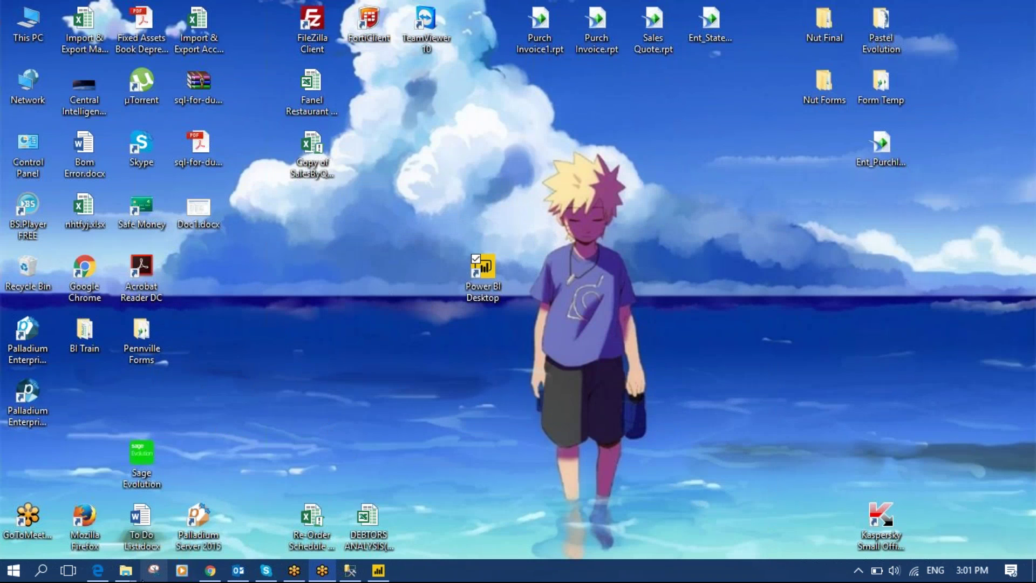
mouse_move(125, 570)
left_click(102, 521)
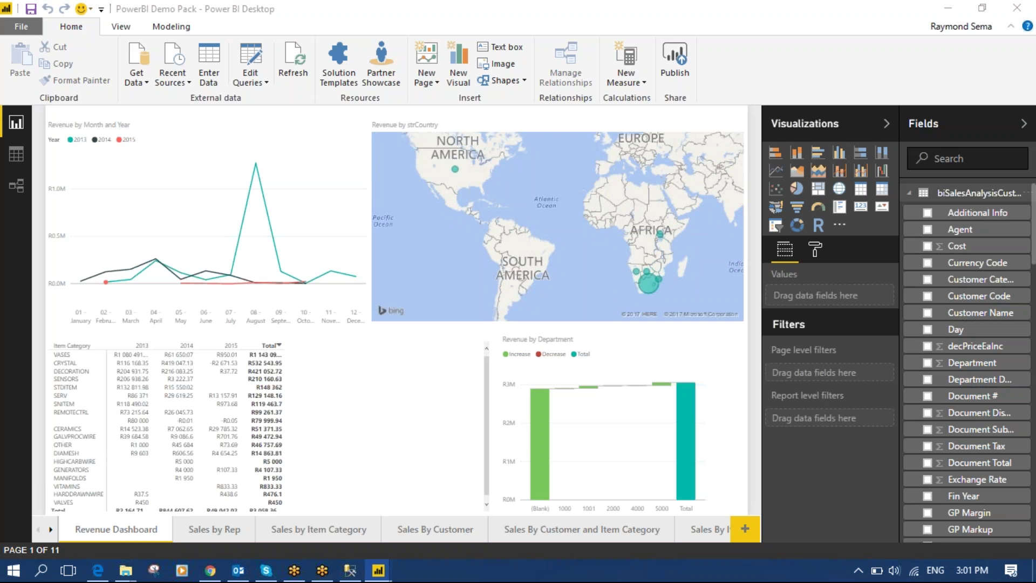
Look through the Sales by Rep and Sales by Item Category pages, then examine the Revenue Dashboard's country map zoomed out.
left_click(911, 193)
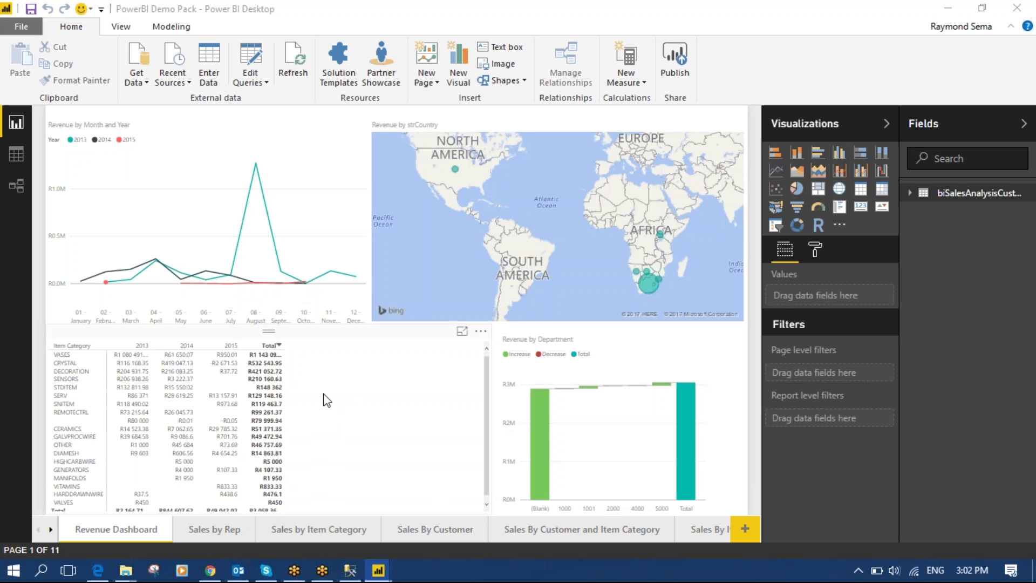
left_click(216, 534)
left_click(296, 530)
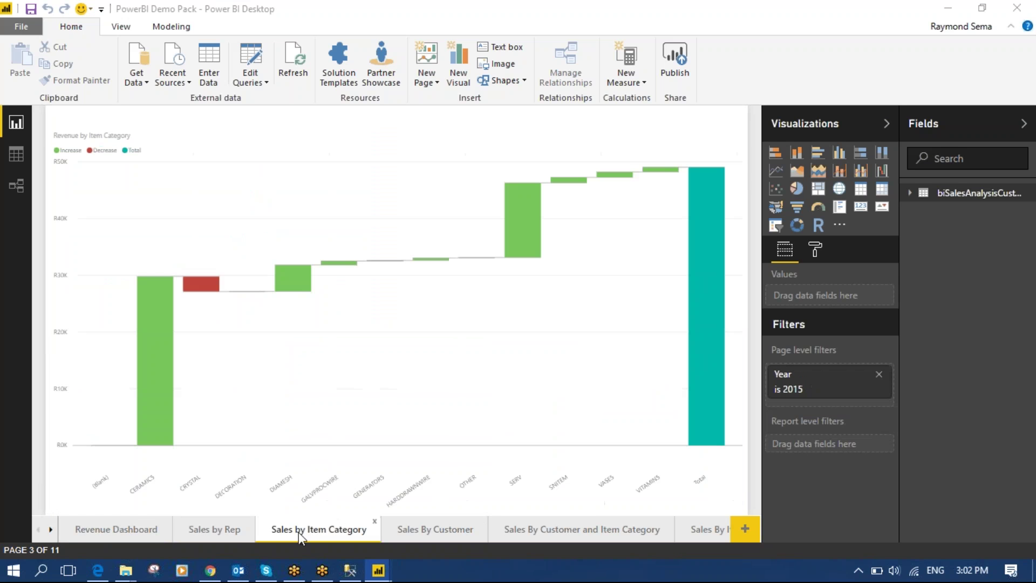
left_click(116, 531)
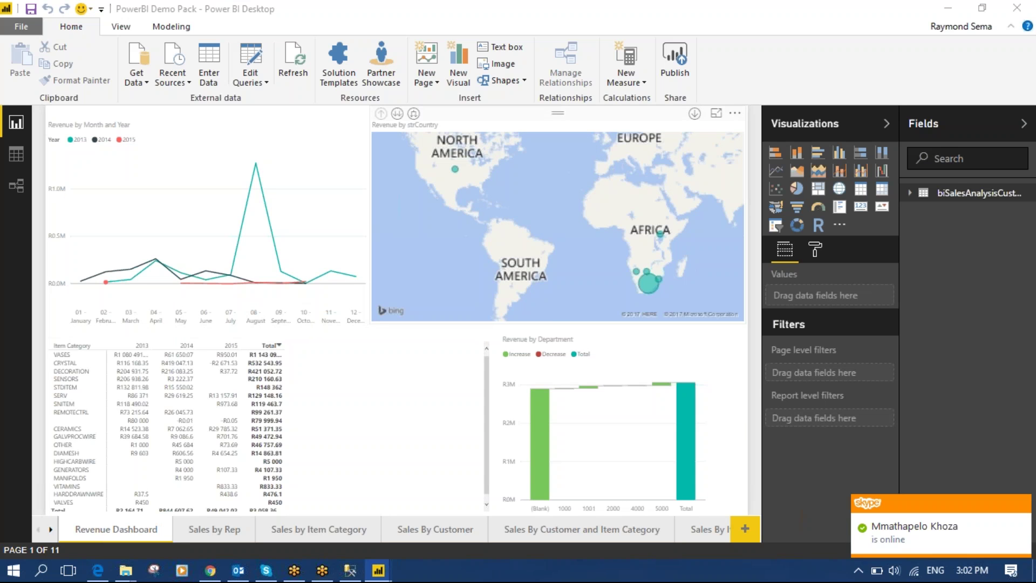
double_click(532, 281)
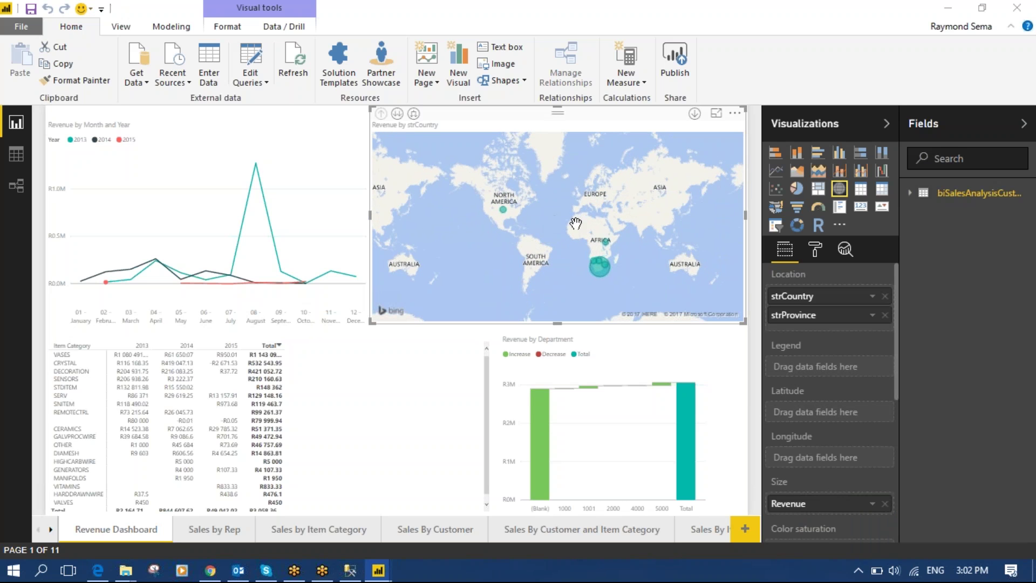
Examine the revenue bubbles over southern Africa on the Revenue Dashboard's country map, then return to the world view.
scroll(606, 263, "up", 1)
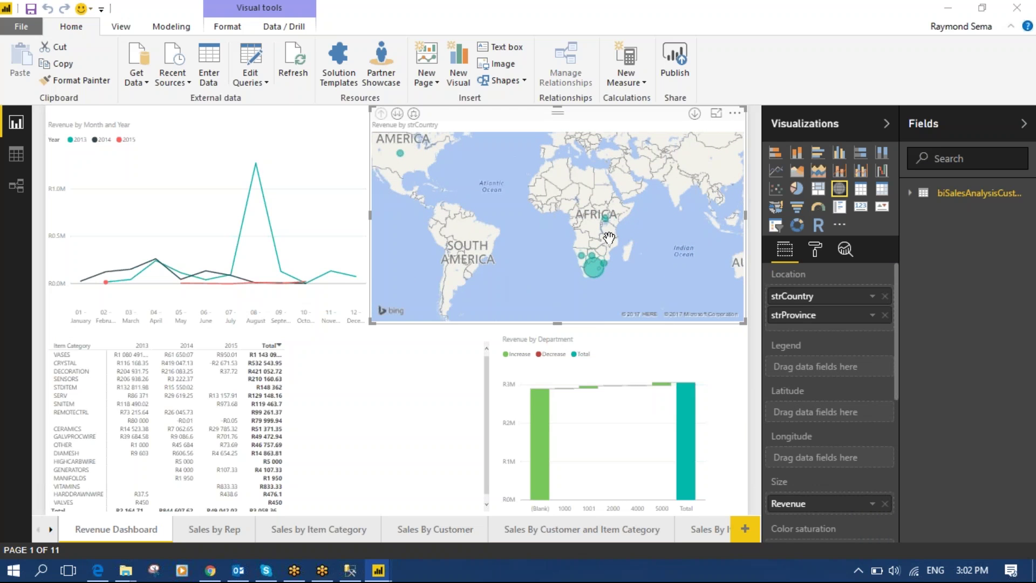
scroll(654, 283, "down", 1)
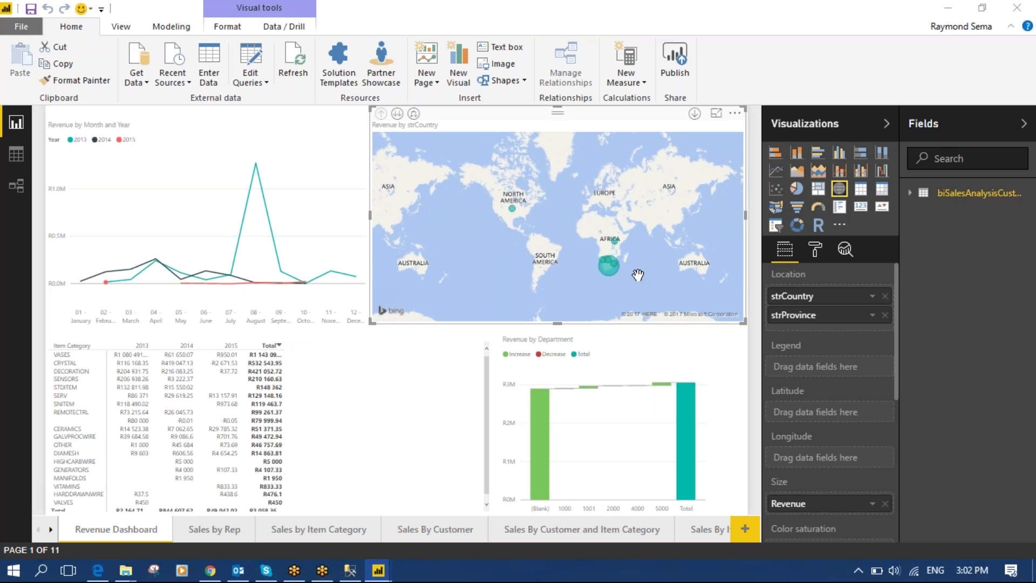
scroll(607, 262, "up", 2)
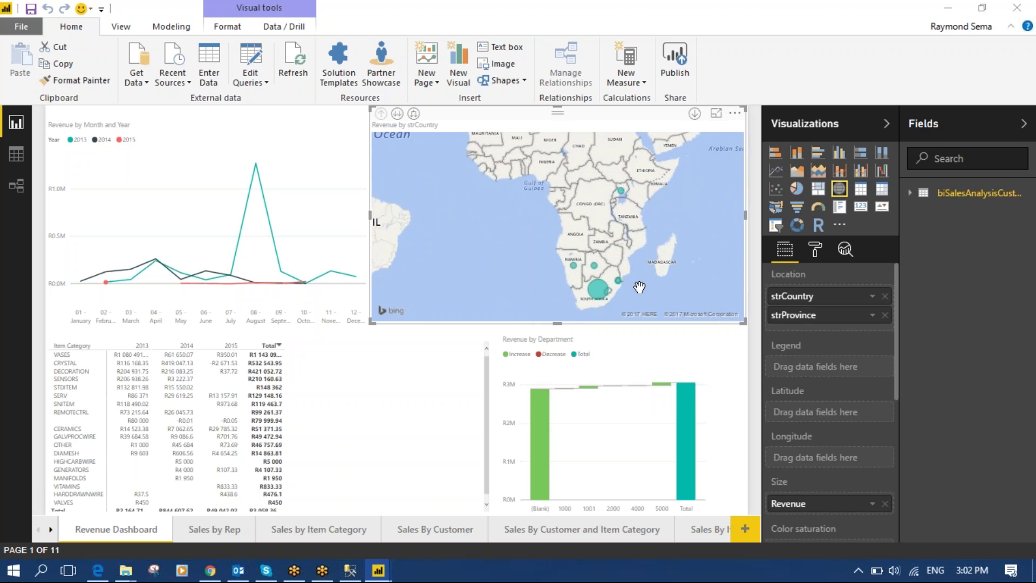
mouse_move(607, 290)
scroll(659, 312, "down", 3)
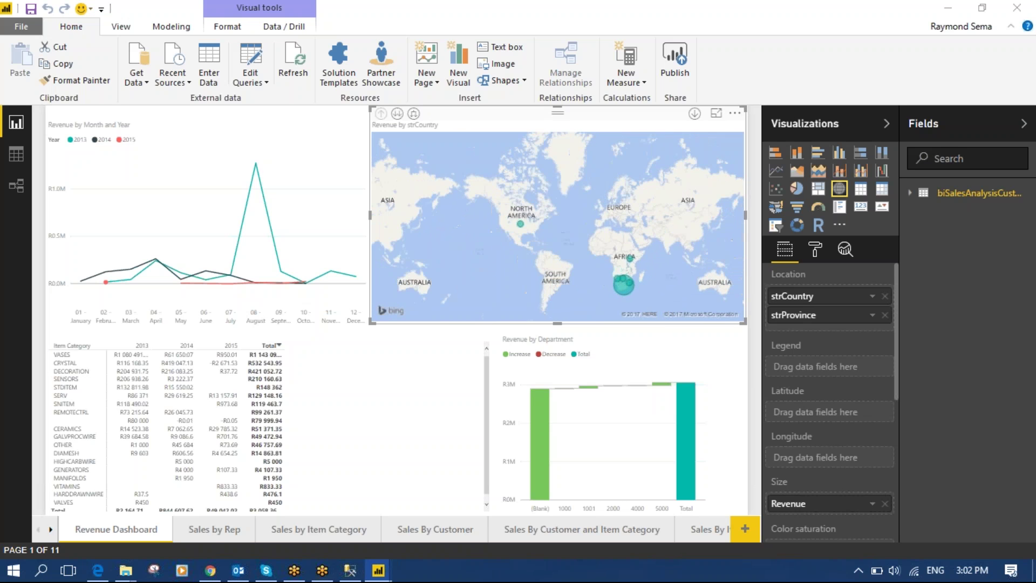
View the Sales by Rep and Sales by Item Category pages, highlighting the CERAMICS bar in the waterfall chart and clearing the highlight.
left_click(214, 530)
mouse_move(384, 571)
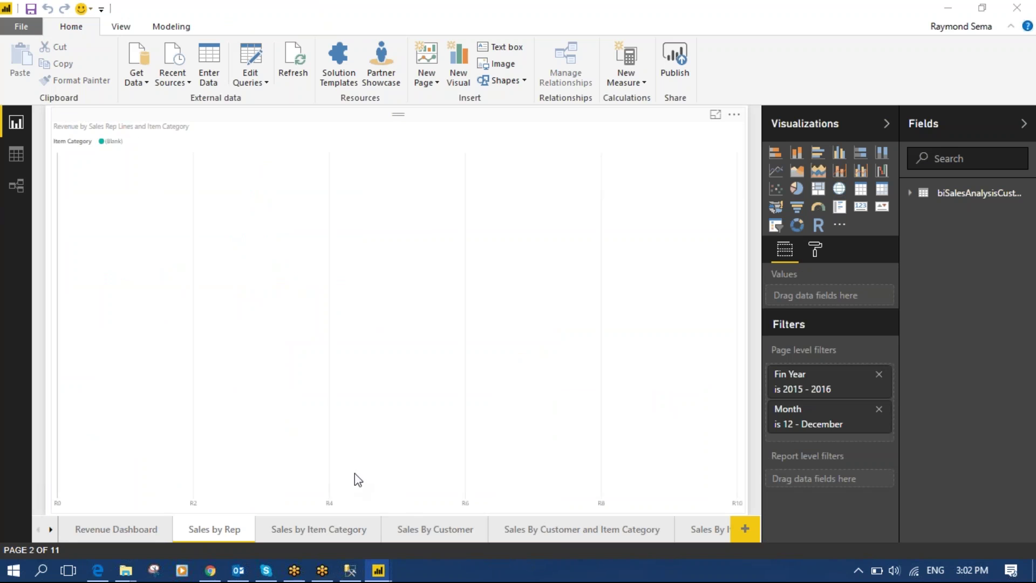
left_click(301, 530)
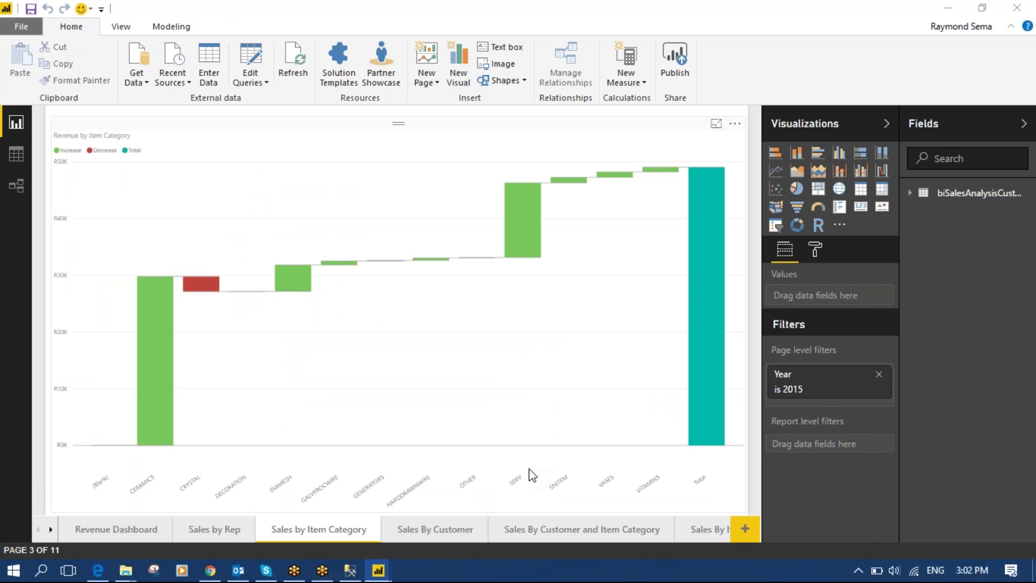
left_click(153, 323)
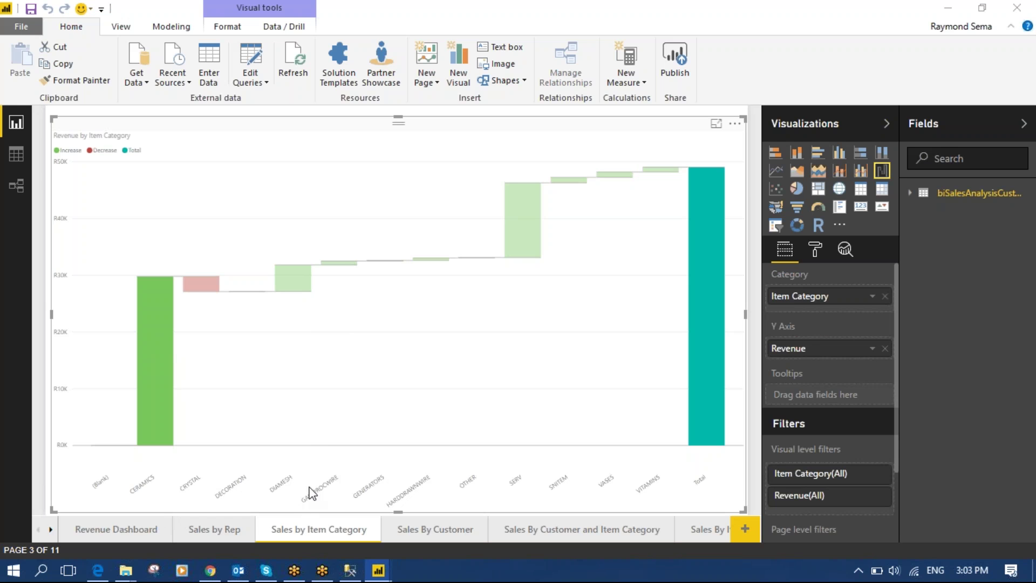
left_click(218, 340)
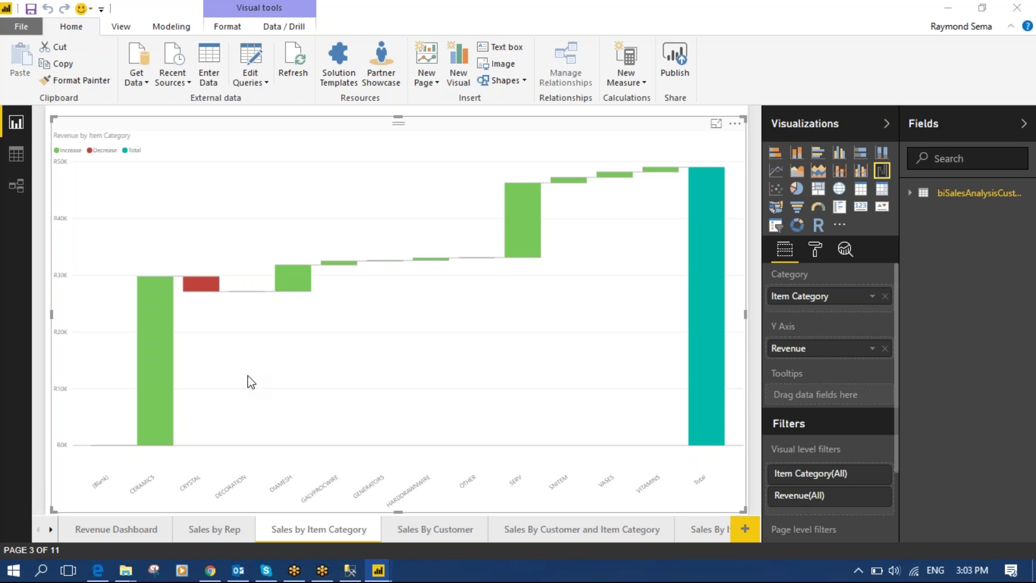
Inspect the Revenue by Customer Name and Month chart on the Sales By Customer page, then deselect it.
left_click(417, 526)
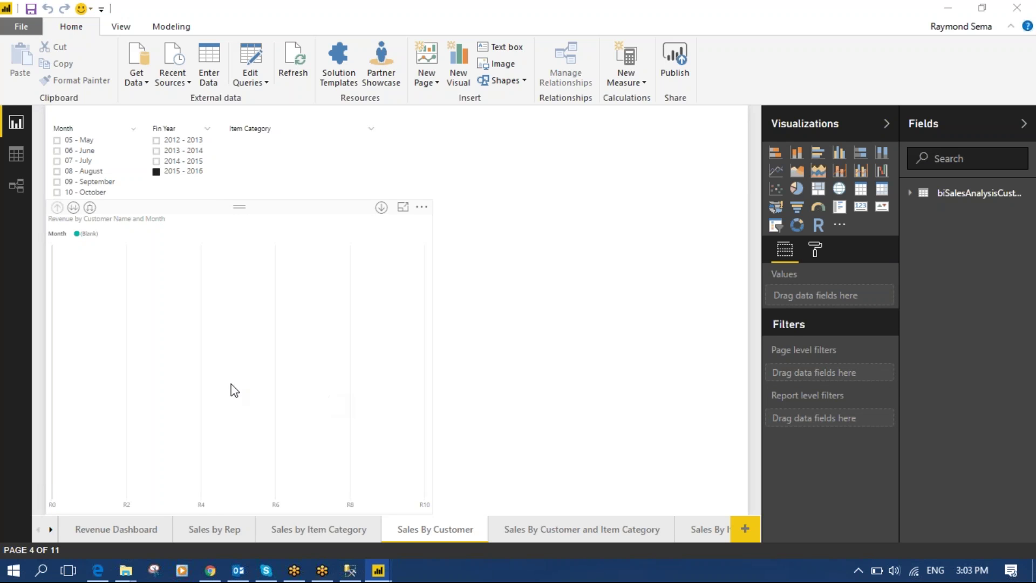
left_click(212, 381)
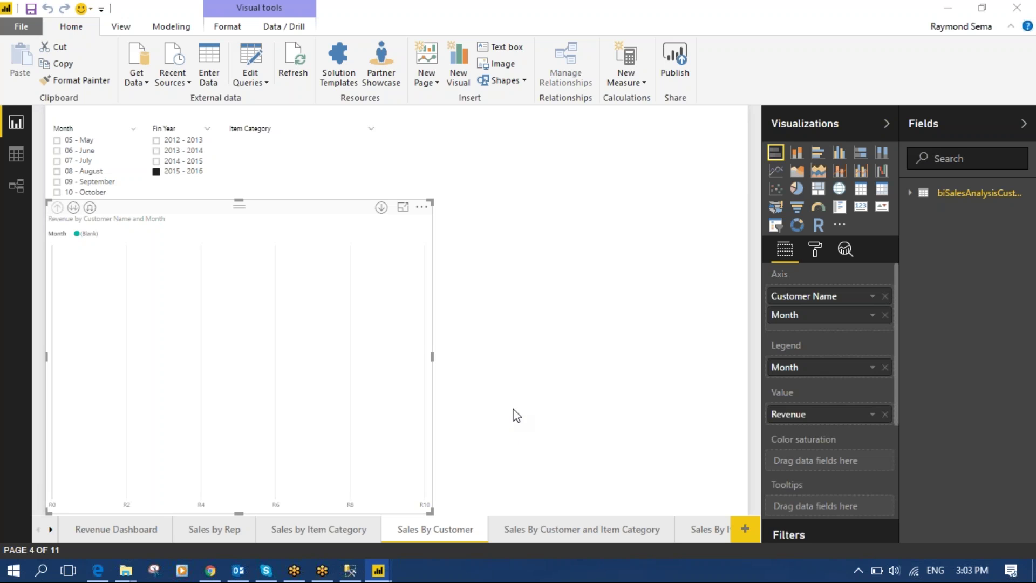
left_click(514, 432)
left_click(338, 436)
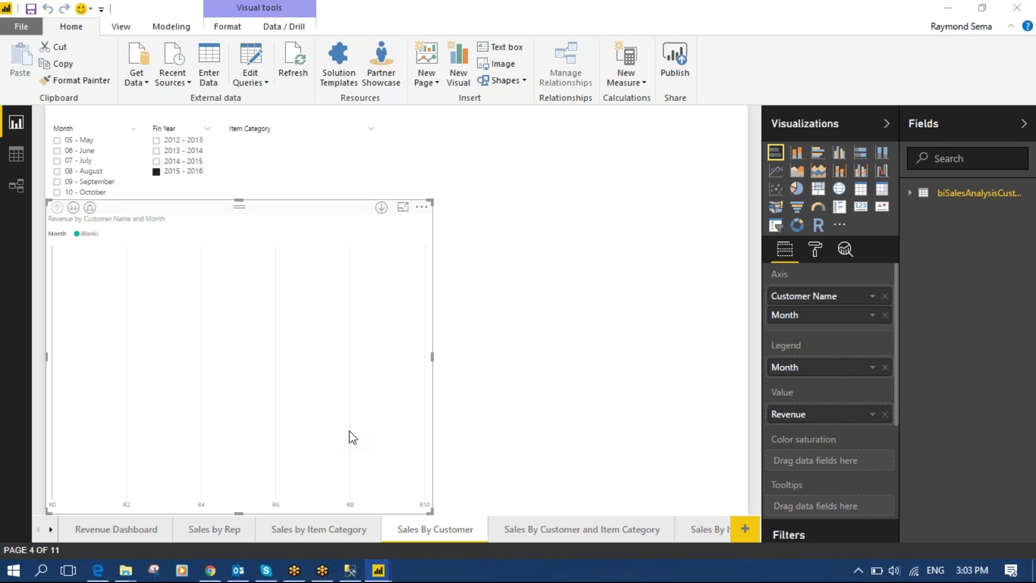
left_click(492, 387)
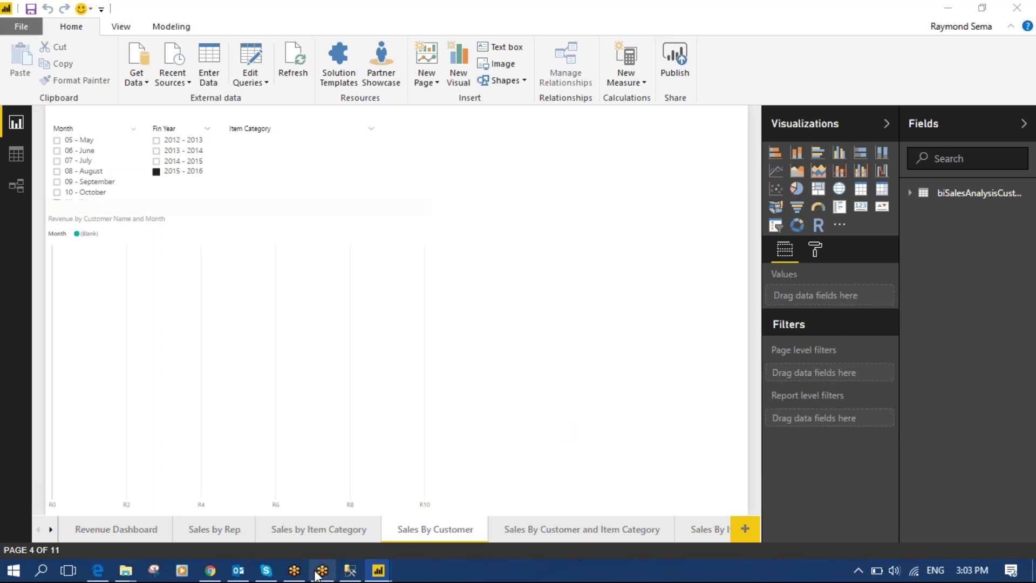
Check ABC Company's CRYSTAL revenue on the Sales By Customer and Item Category page, then view the month breakdown by item category.
left_click(548, 534)
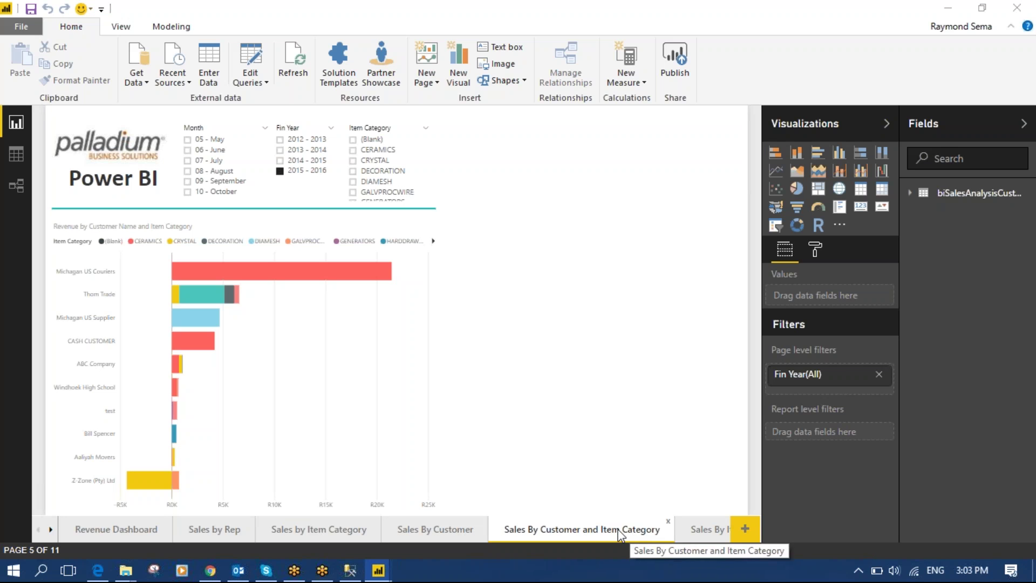
mouse_move(181, 365)
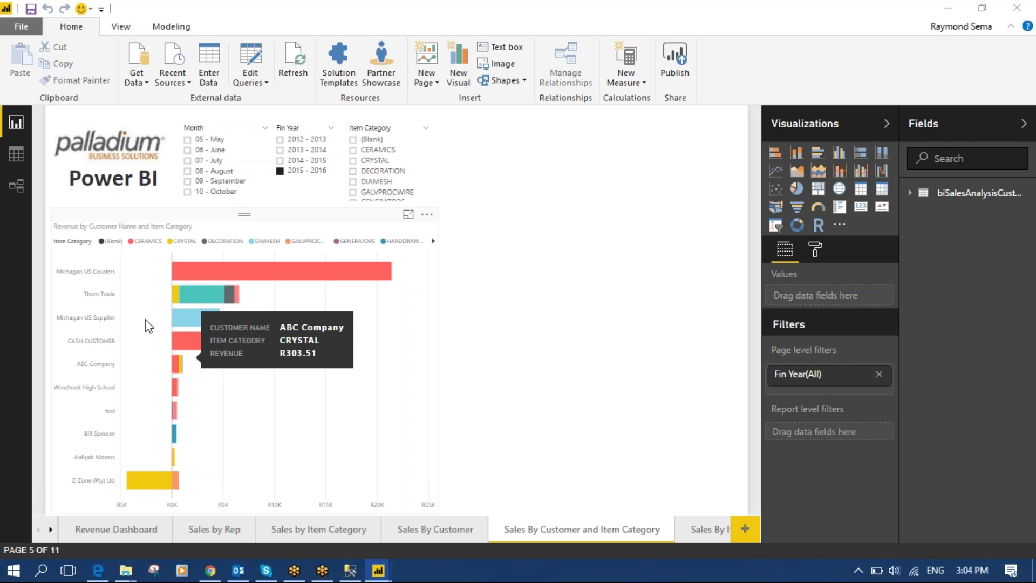
left_click(707, 535)
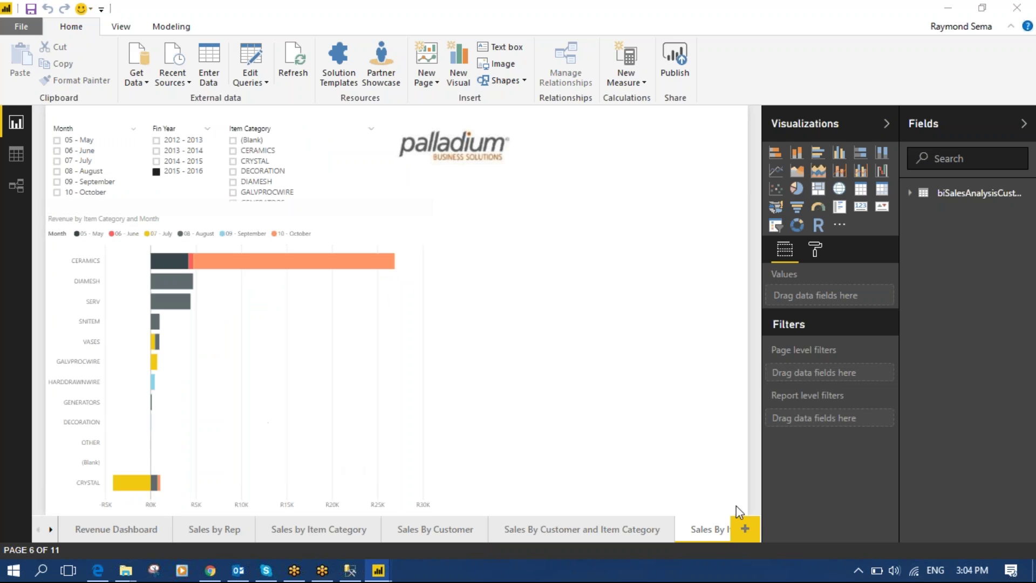
Open Page 1 of the report and inspect the Cost and Revenue by Year chart.
left_click(50, 530)
left_click(50, 530)
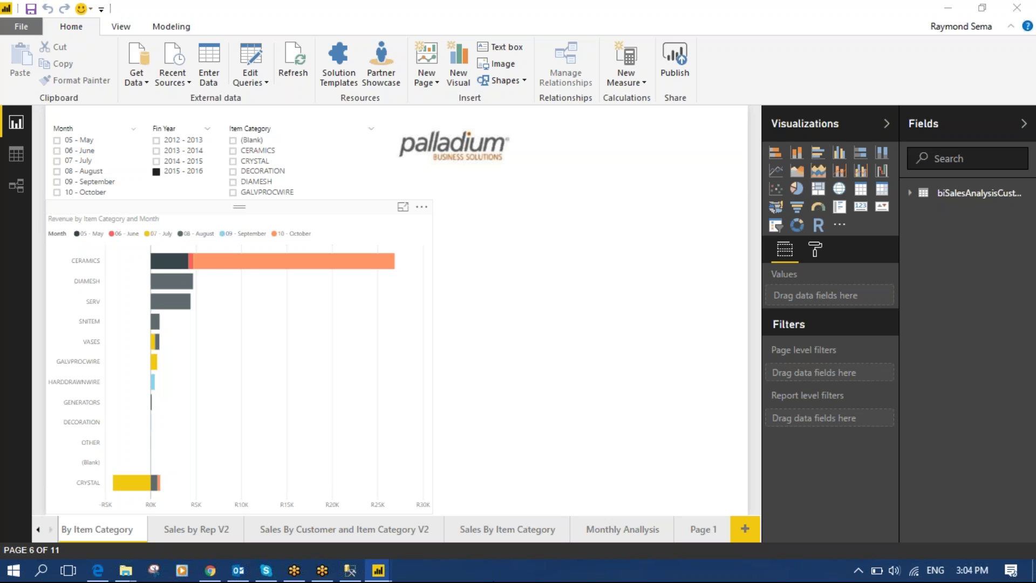
left_click(699, 531)
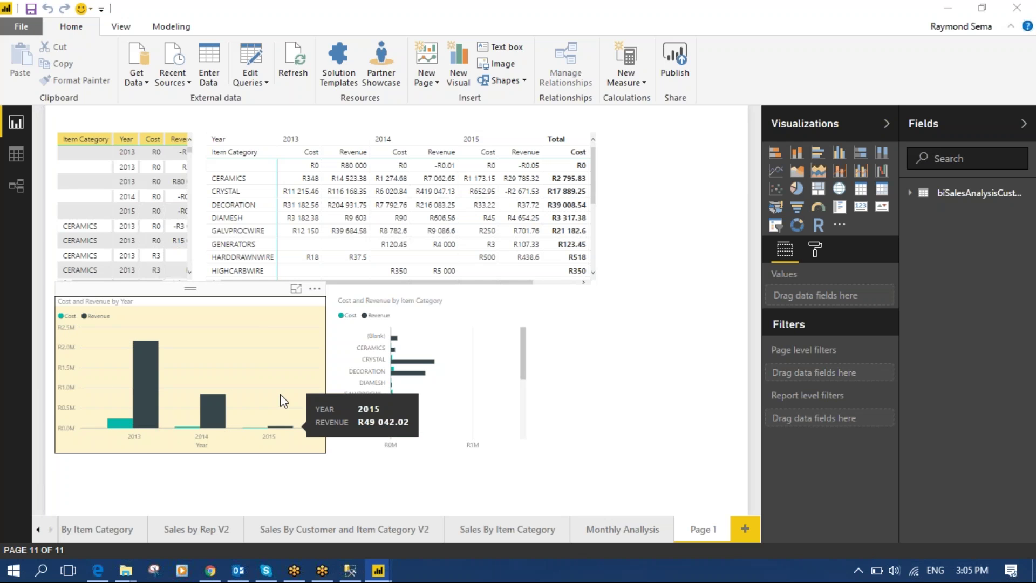
left_click(275, 438)
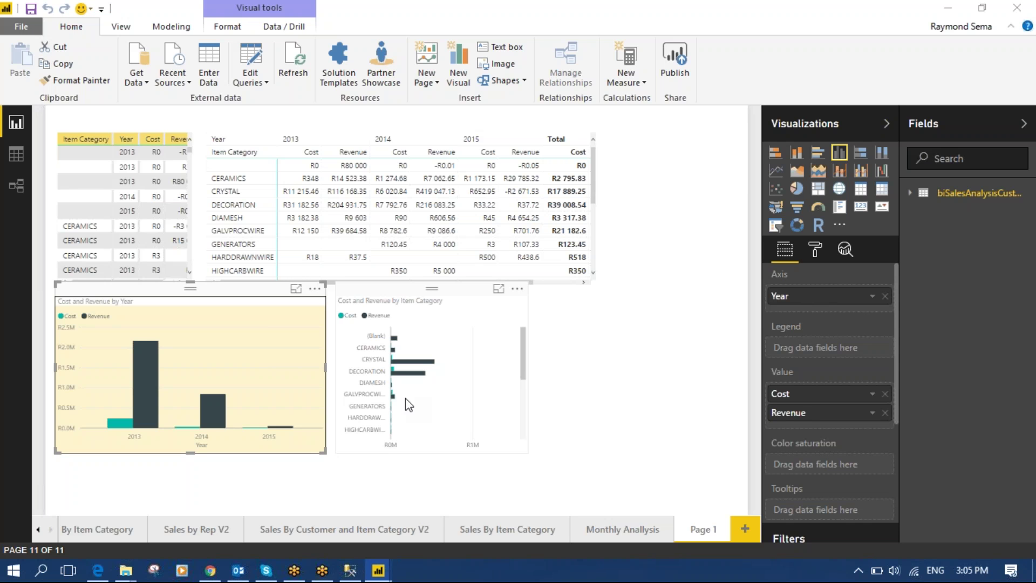
Look through the Monthly Analysis, Sales By Item Category and Sales by Rep V2 pages, ending on Sales By Customer and Item Category V2.
left_click(620, 18)
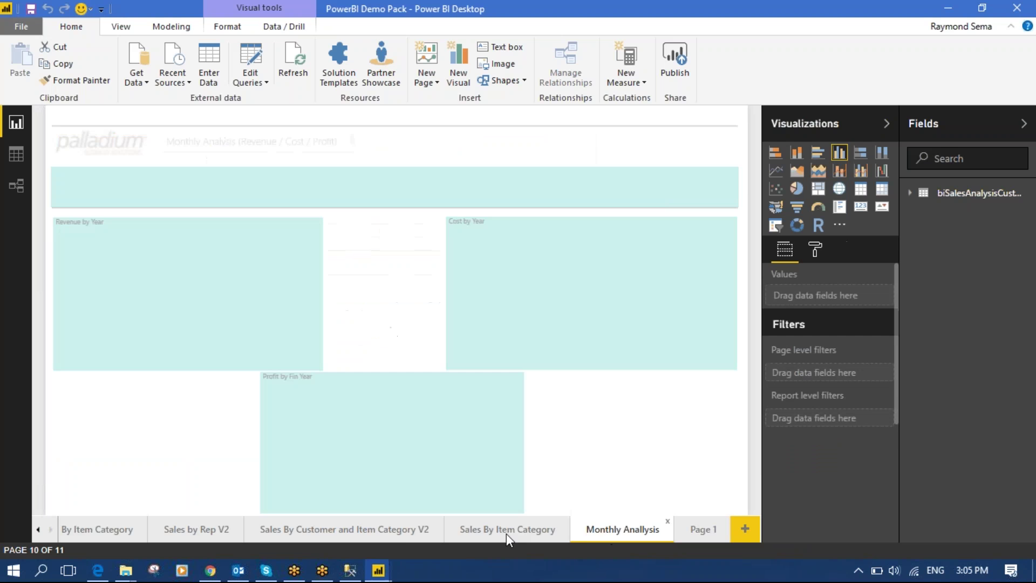
left_click(507, 534)
left_click(397, 533)
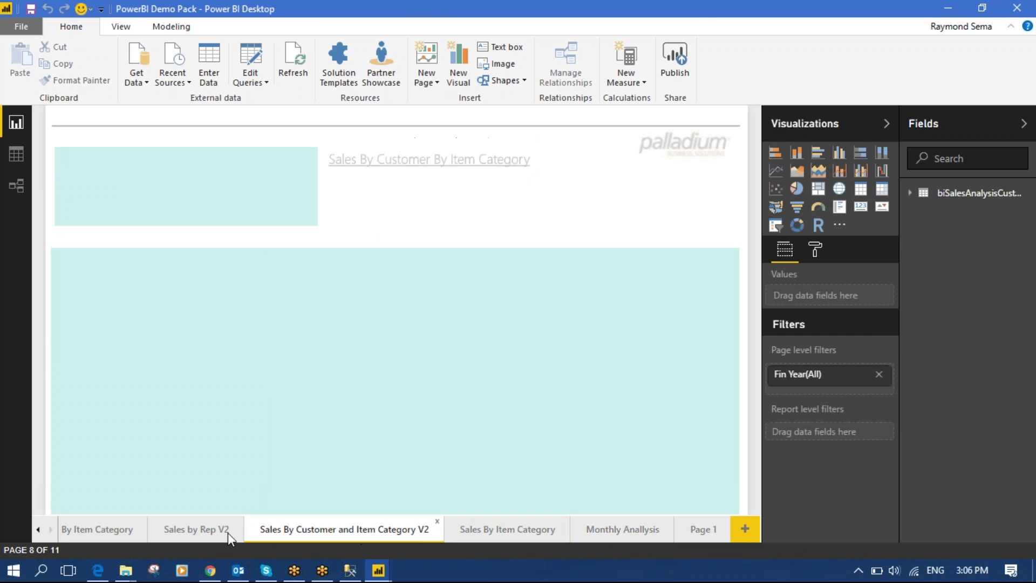
left_click(224, 534)
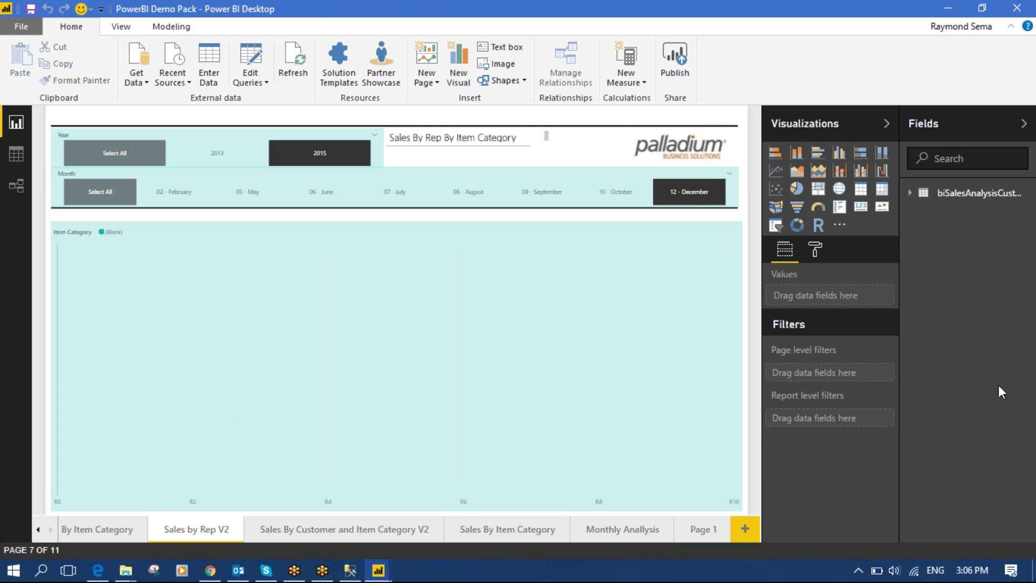
left_click(1035, 364)
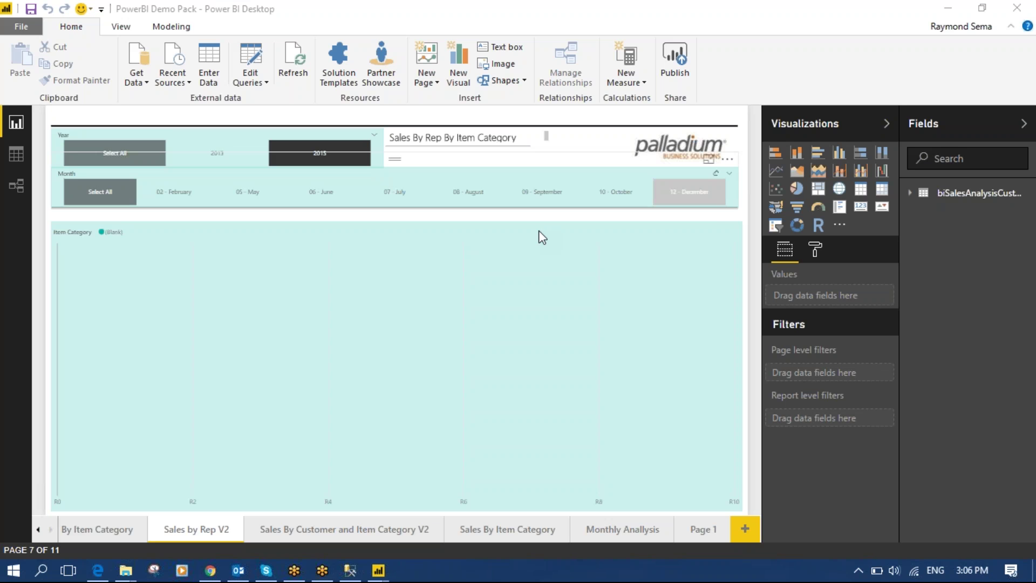
left_click(365, 529)
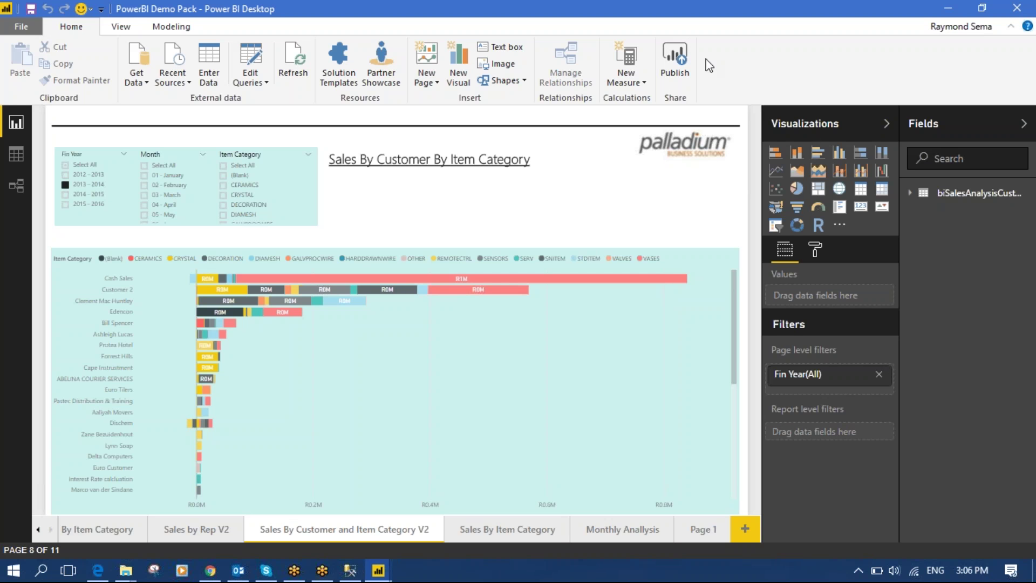
Publish the PowerBI Demo Pack report to Power BI and close the publishing dialog.
left_click(683, 59)
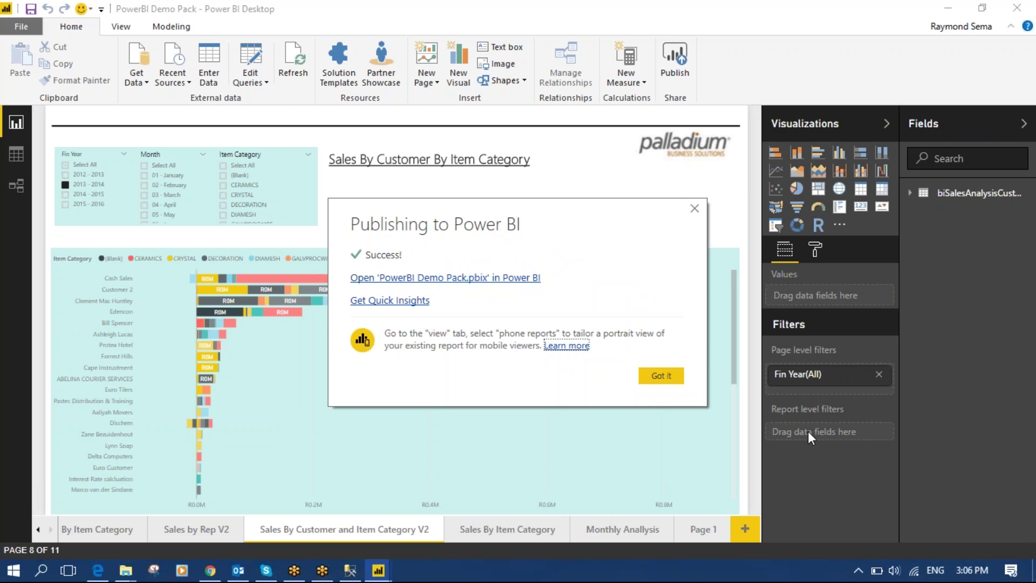
left_click(675, 378)
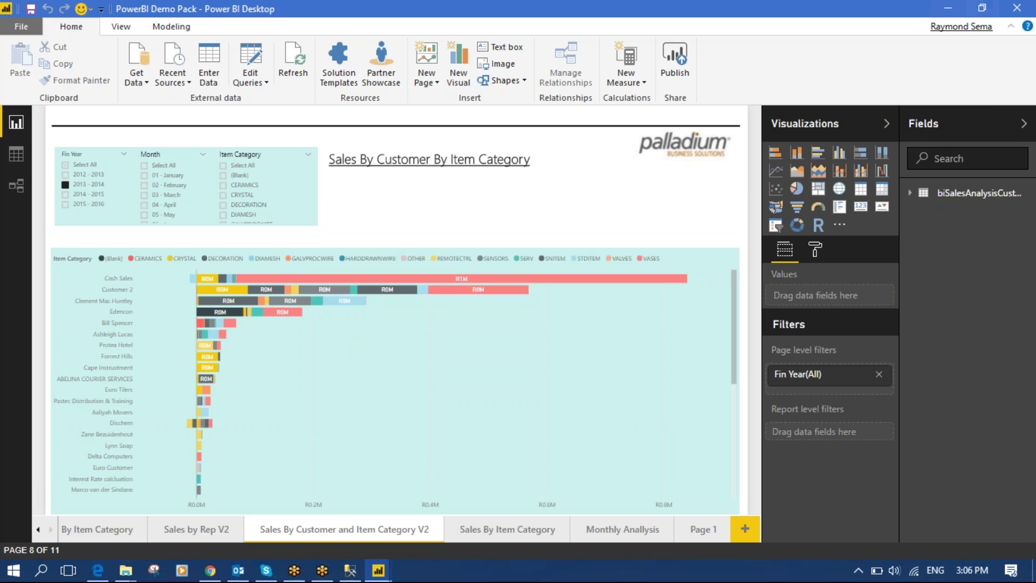
Switch to the Power BI service in the browser from the signed-in account and dismiss the Apps tip.
left_click(944, 27)
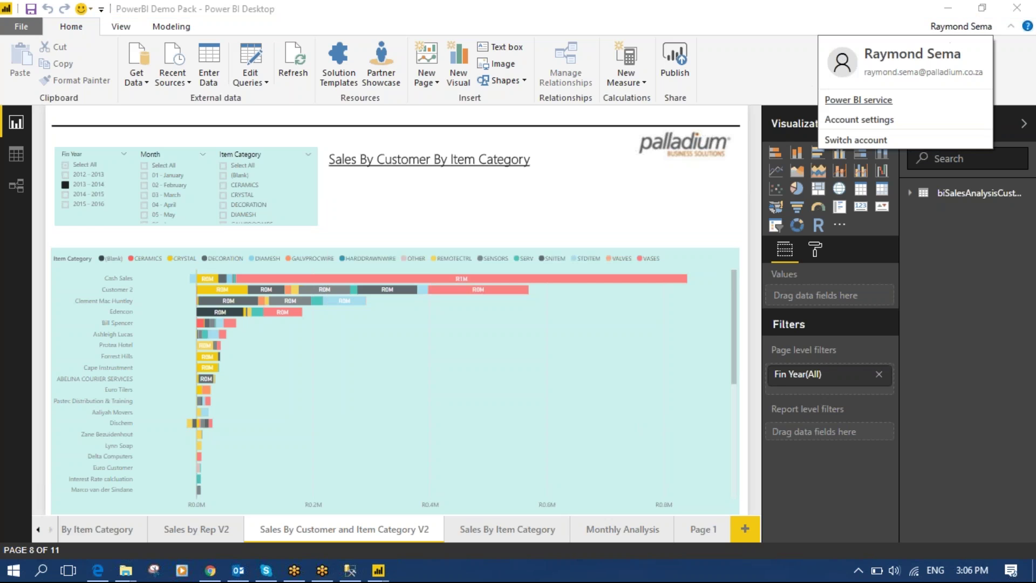
left_click(856, 102)
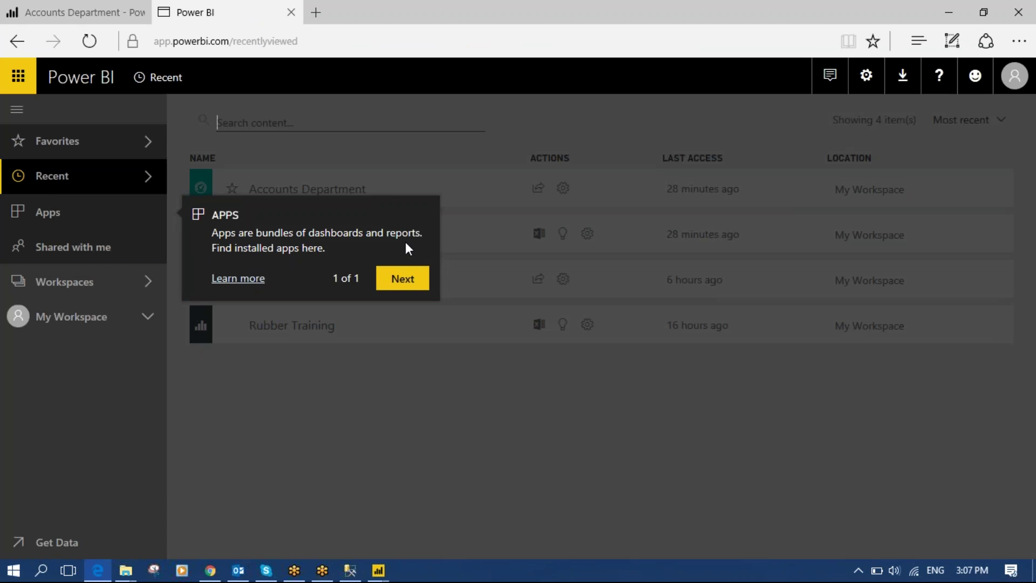
left_click(402, 282)
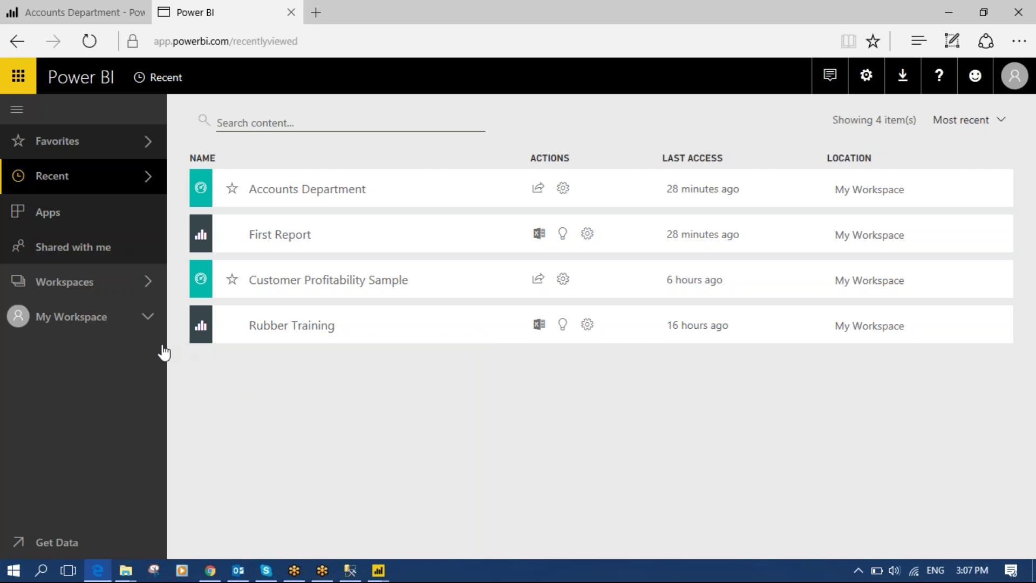
Open the published PowerBI Demo Pack report from the reports in My Workspace.
left_click(148, 316)
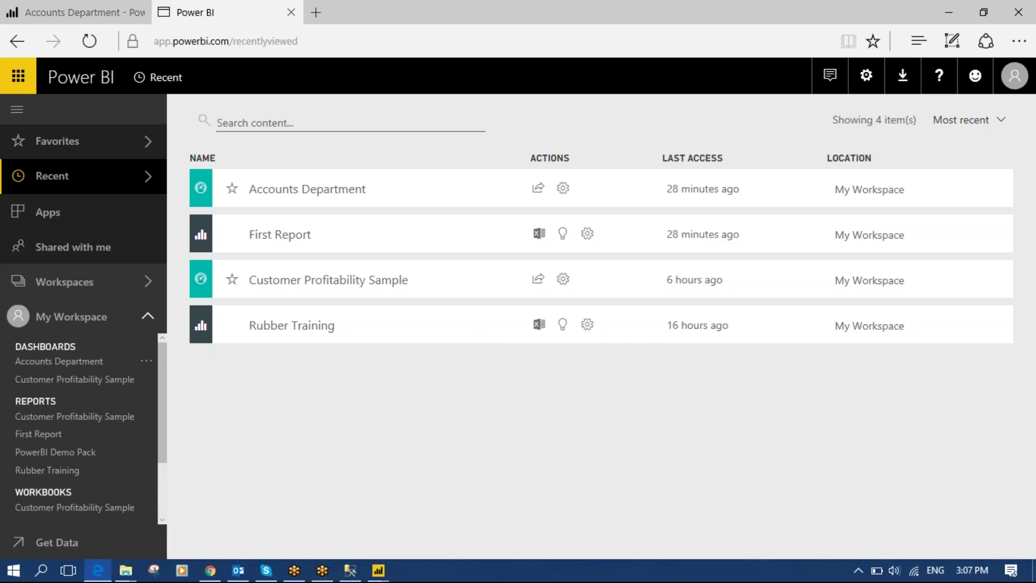
scroll(119, 351, "down", 1)
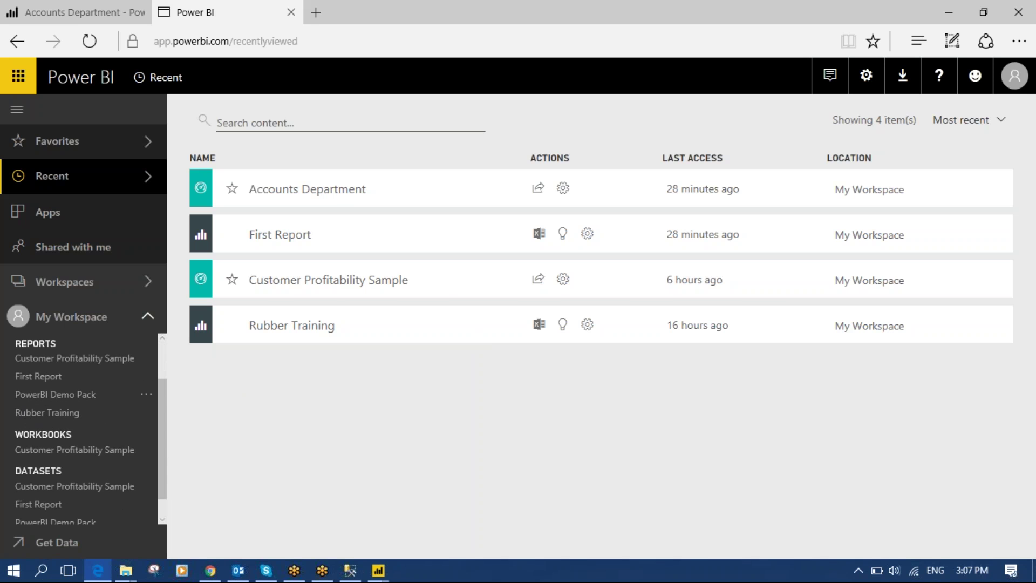
left_click_drag(54, 394, 54, 371)
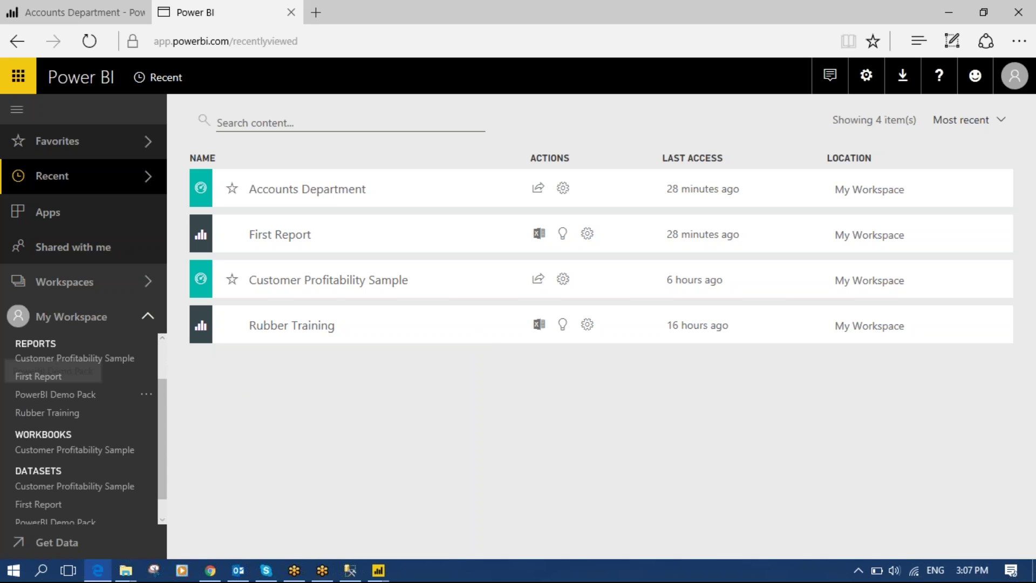
left_click(54, 398)
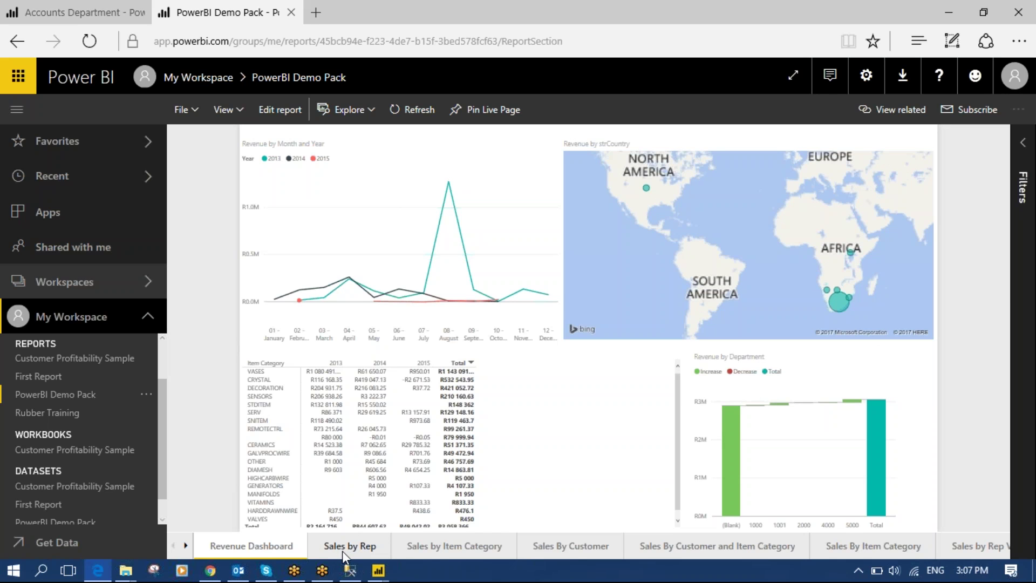
Look through the published report's Sales by Rep, Sales by Item Category and Sales By Customer pages.
left_click(346, 547)
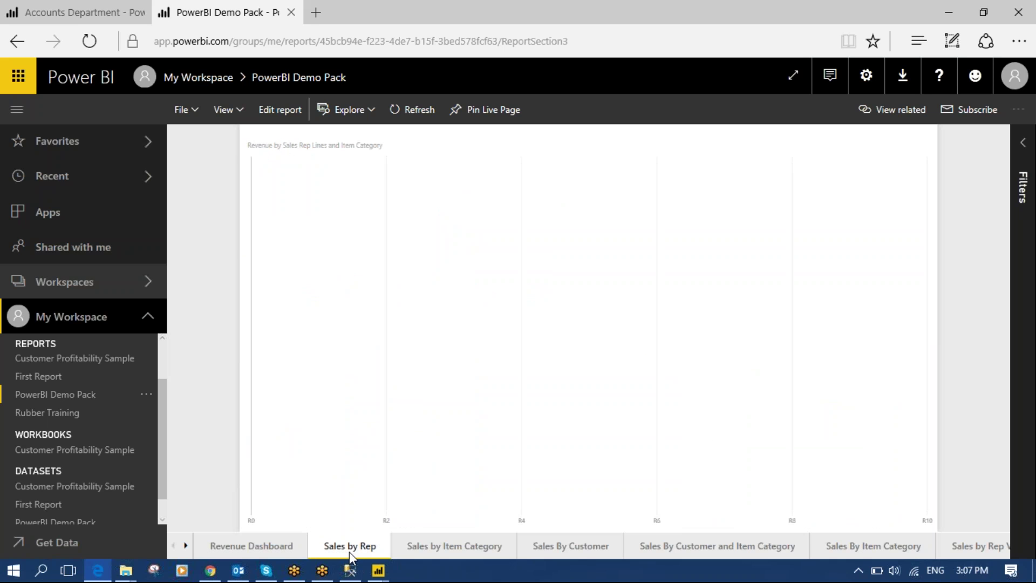
left_click(436, 548)
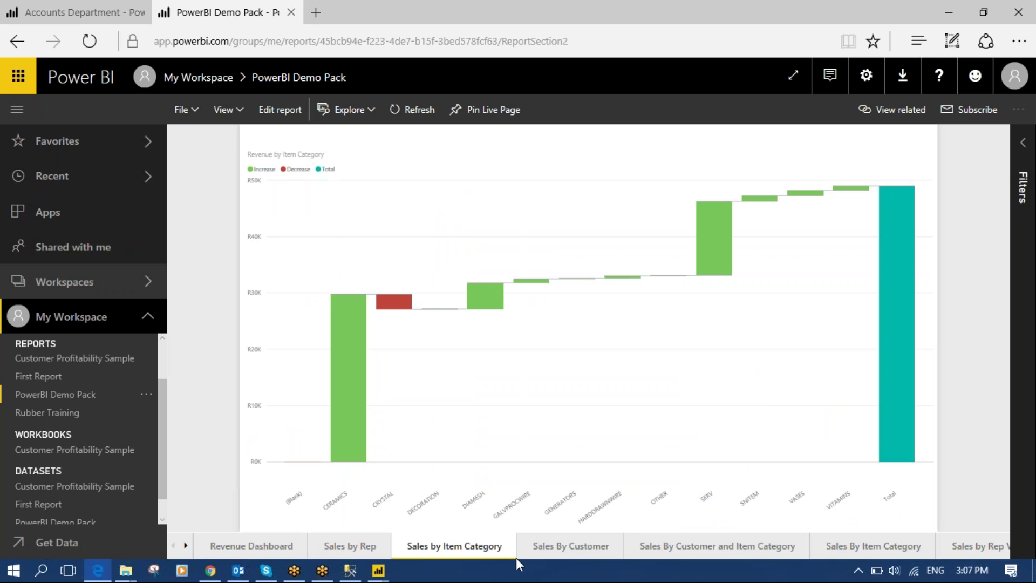
left_click(561, 549)
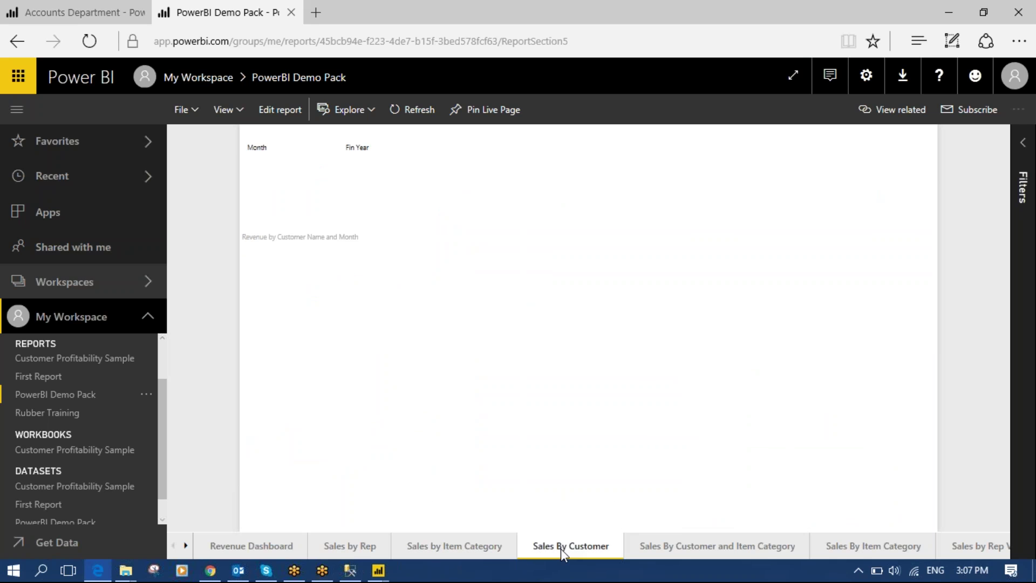
View the published report's Sales By Customer and Item Category page, and switch back to Power BI Desktop.
left_click(679, 551)
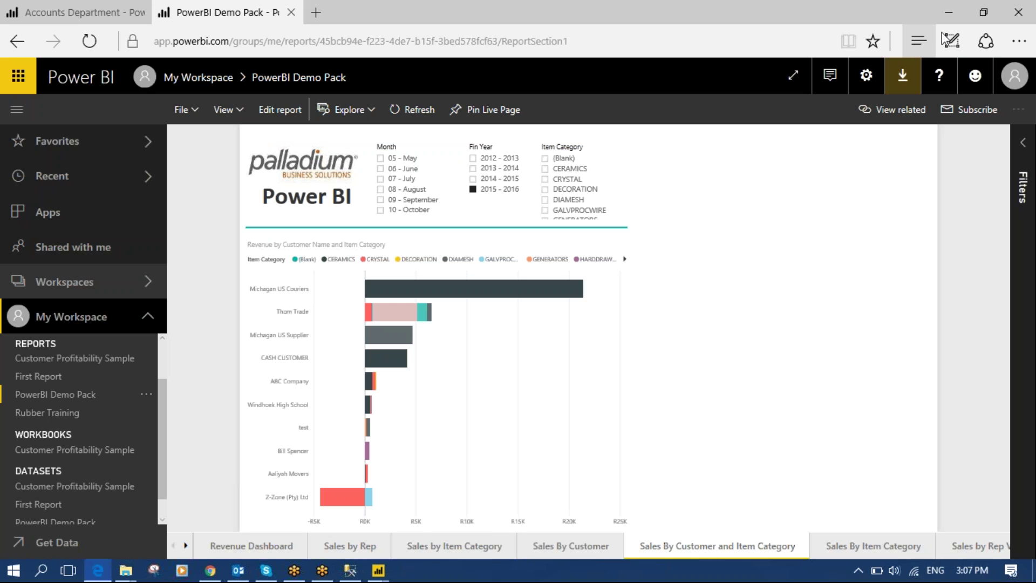
left_click(950, 13)
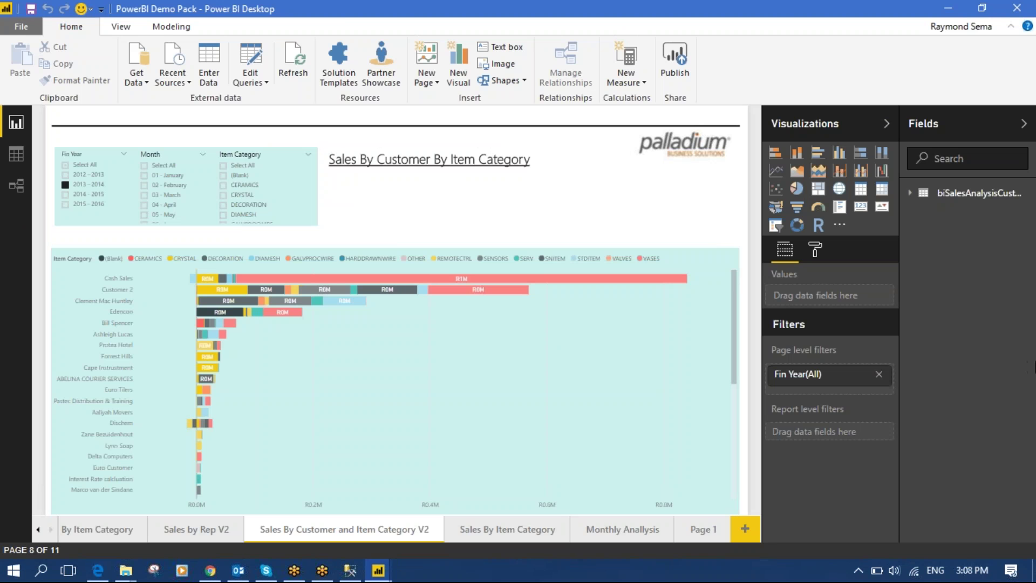
left_click(1035, 367)
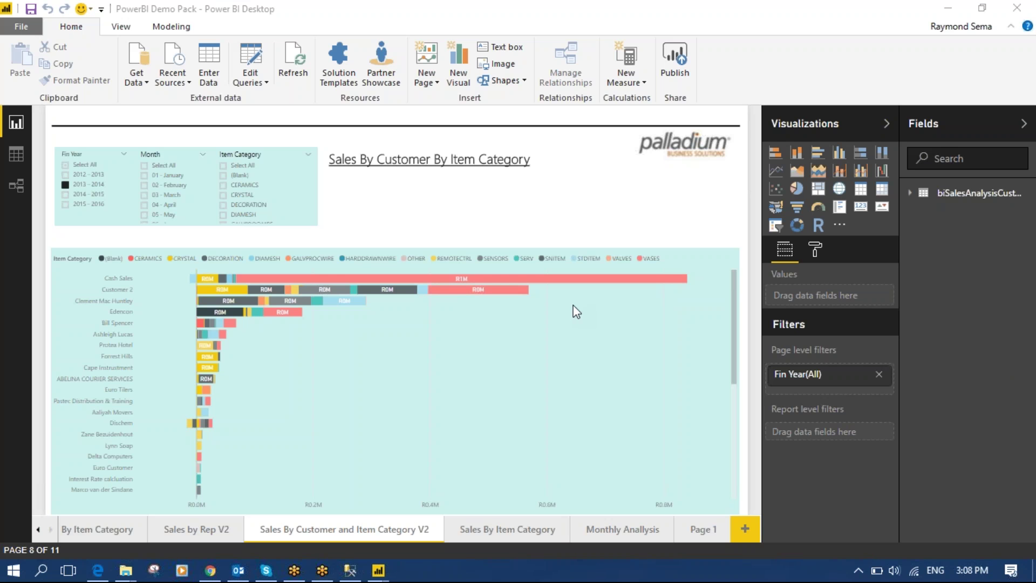
left_click(470, 8)
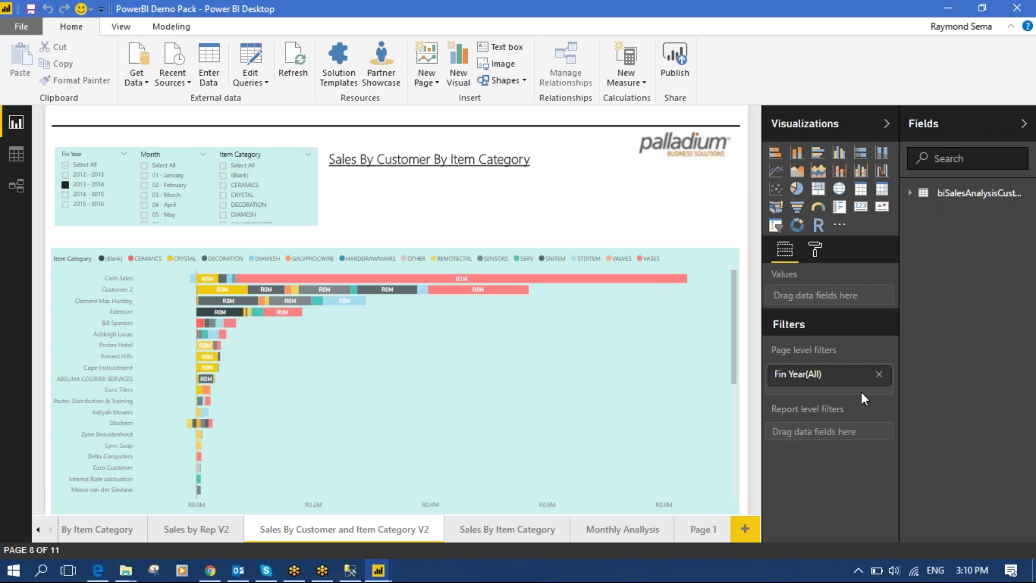
left_click(1035, 360)
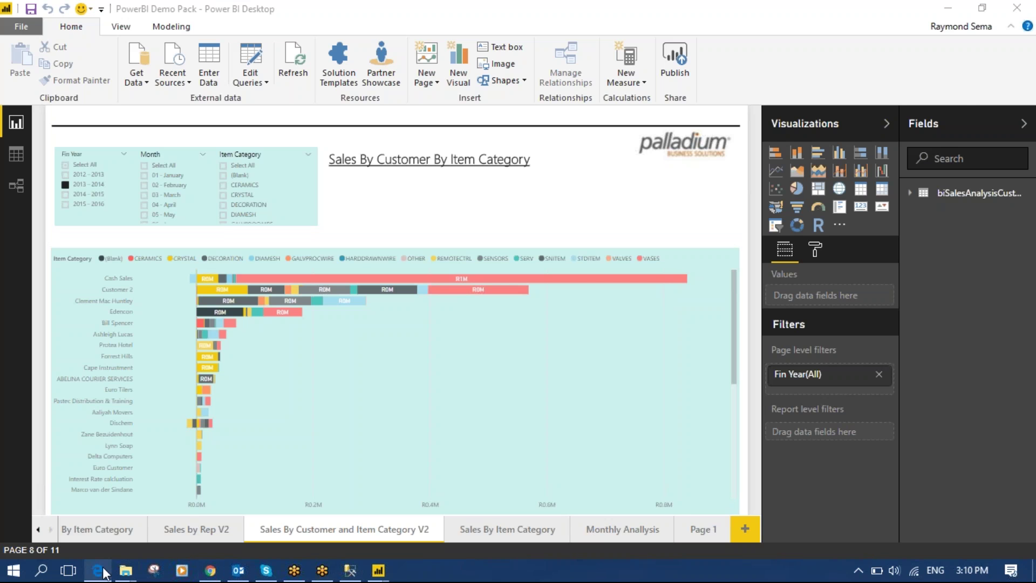
Switch back to the published PowerBI Demo Pack report in the Edge browser.
mouse_move(102, 573)
left_click(97, 545)
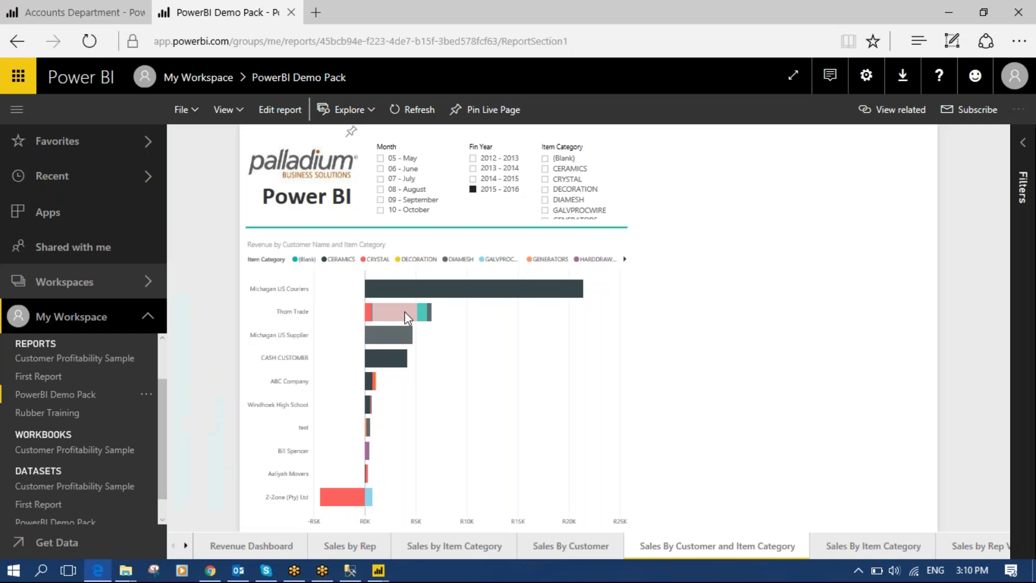